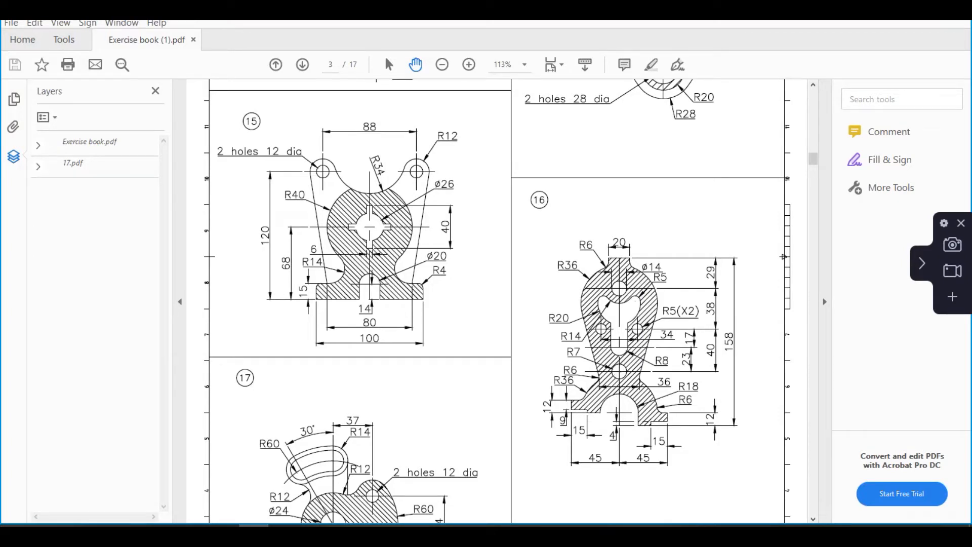
Step: Switch to AutoCAD and draw a vertical centre line about 260 units long with Ortho on
{"action": "key", "text": "alt+Tab"}
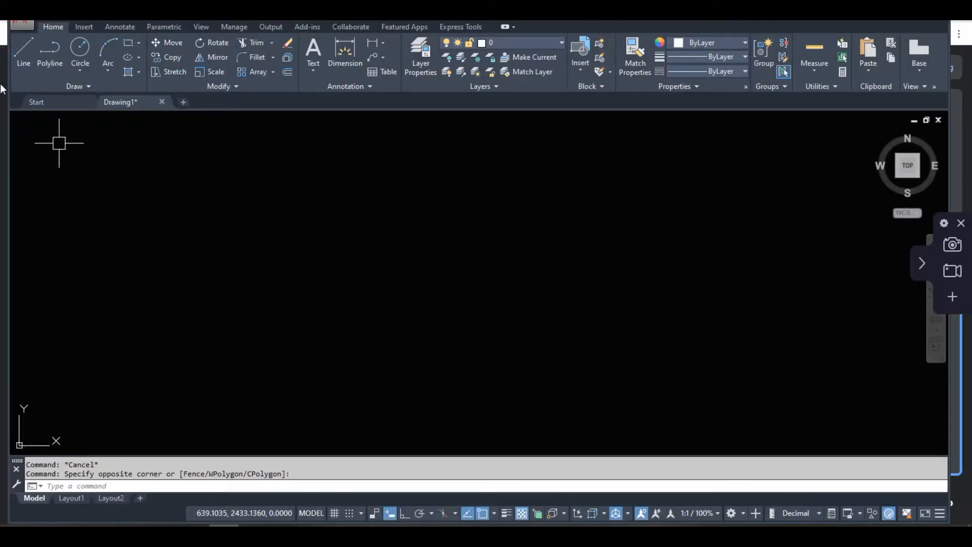
{"action": "left_click", "coordinate": [24, 50]}
{"action": "left_click", "coordinate": [388, 206]}
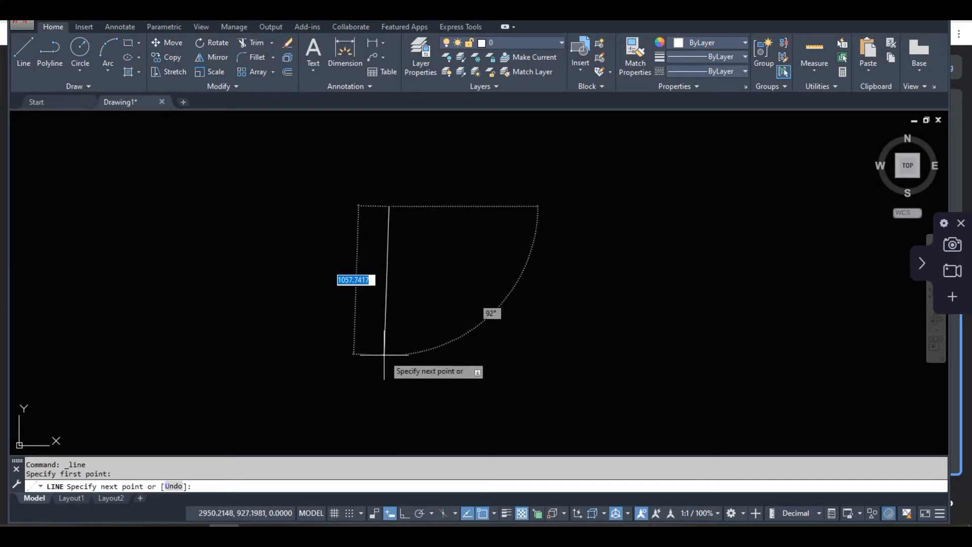
{"action": "key", "text": "Print"}
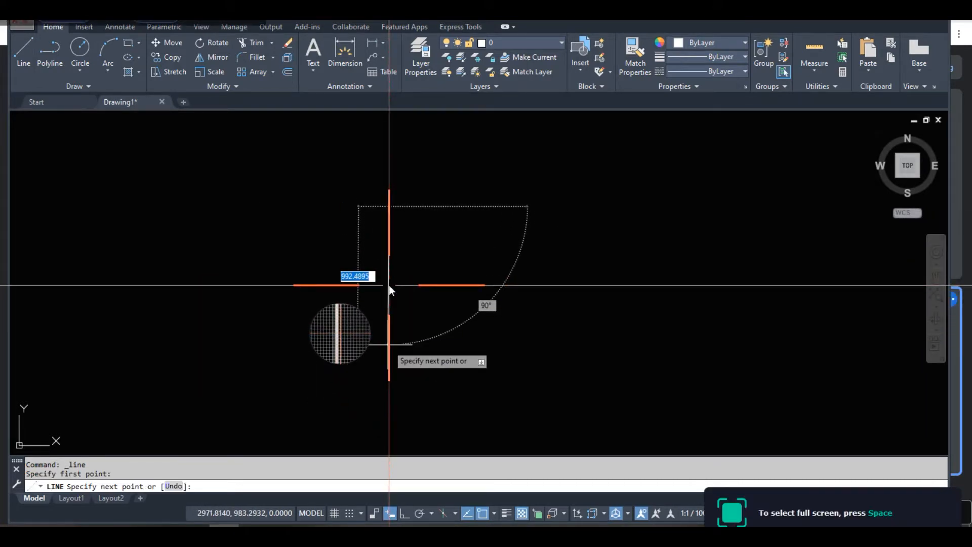
{"action": "key", "text": "Escape"}
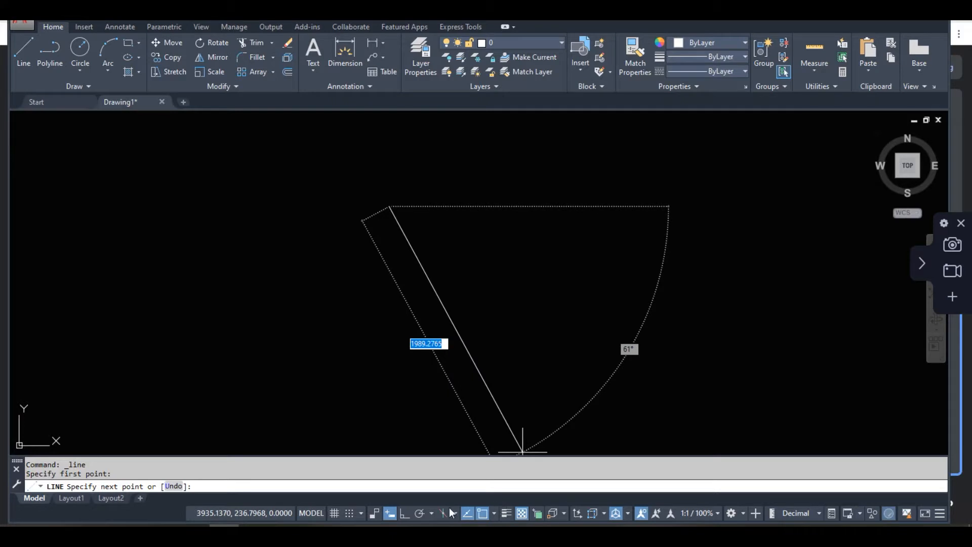
{"action": "left_click", "coordinate": [405, 513]}
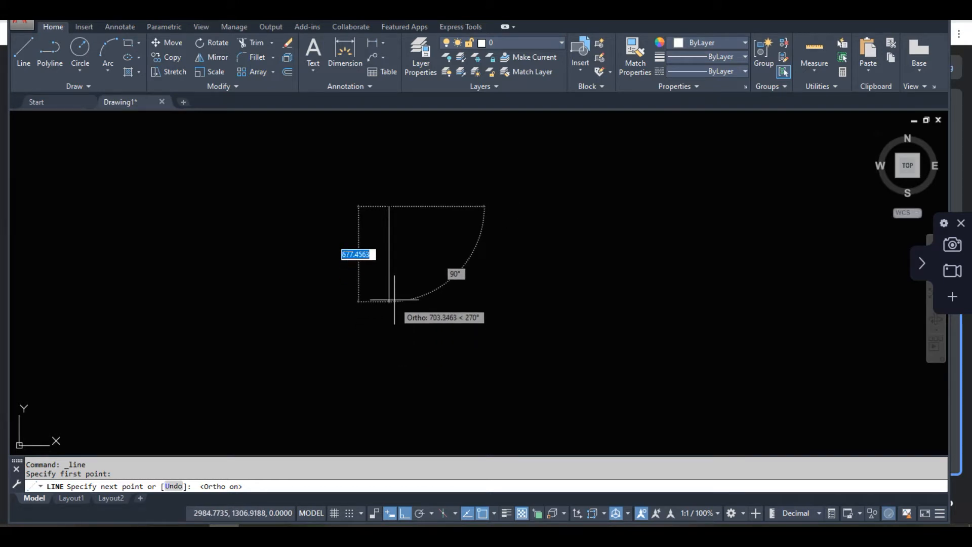
{"action": "scroll", "coordinate": [396, 212], "scroll_direction": "up", "scroll_amount": 5}
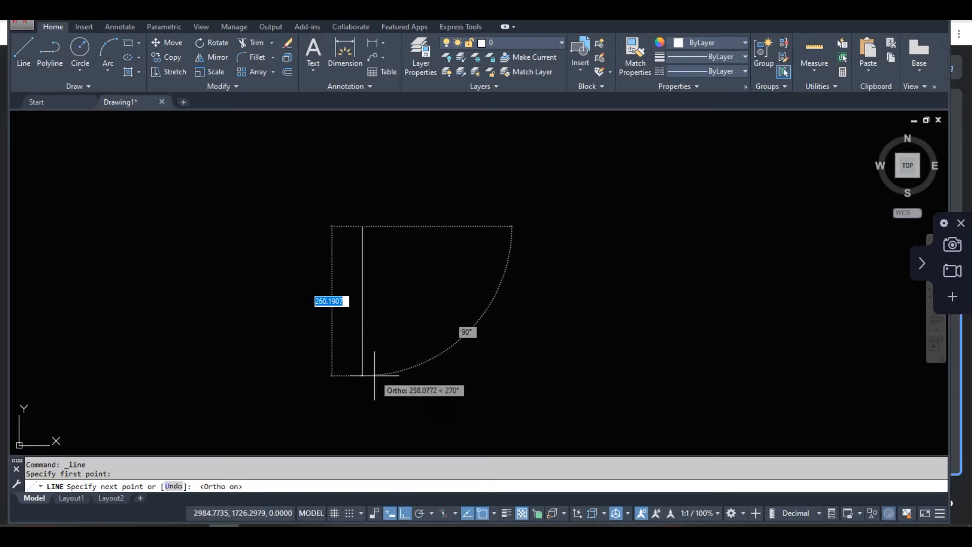
{"action": "left_click", "coordinate": [376, 382]}
{"action": "key", "text": "Escape"}
Step: Draw a horizontal centre line of similar length crossing the lower half of the vertical line
{"action": "key", "text": "Return"}
{"action": "left_click", "coordinate": [304, 319]}
{"action": "left_click", "coordinate": [460, 327]}
{"action": "key", "text": "Return"}
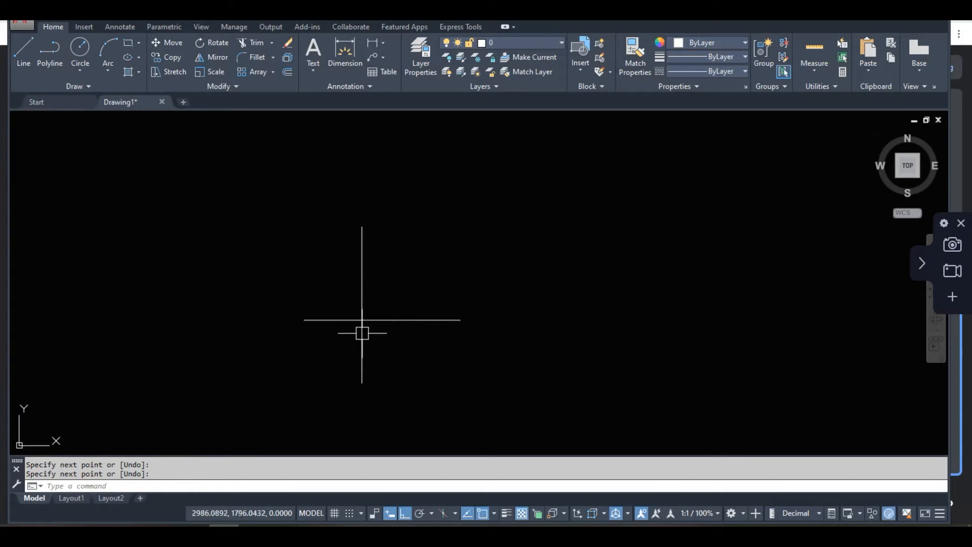
{"action": "scroll", "coordinate": [359, 326], "scroll_direction": "up", "scroll_amount": 3}
{"action": "scroll", "coordinate": [388, 321], "scroll_direction": "down", "scroll_amount": 3}
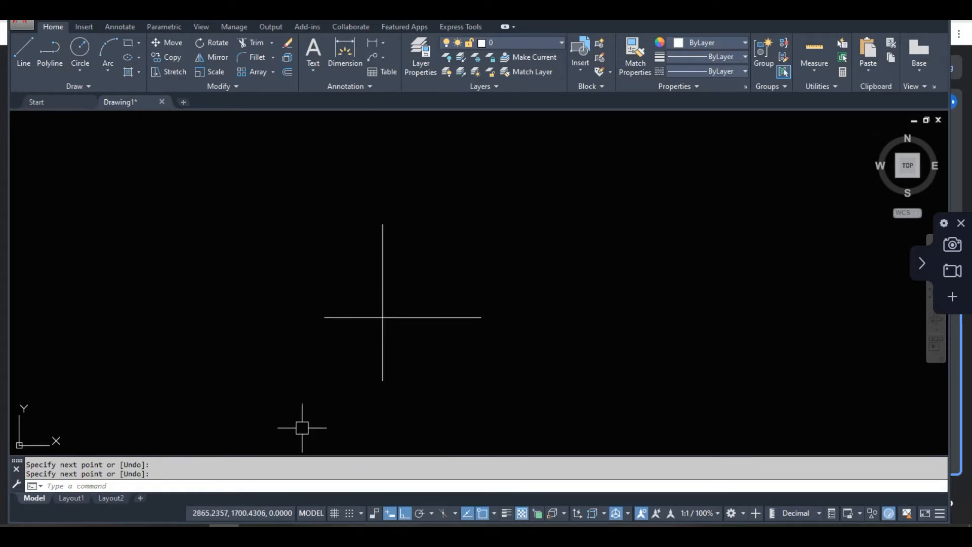
Step: Check exercise 16 in the PDF, and draw a circle of radius 7 at the centre lines' intersection
{"action": "left_click", "coordinate": [284, 531]}
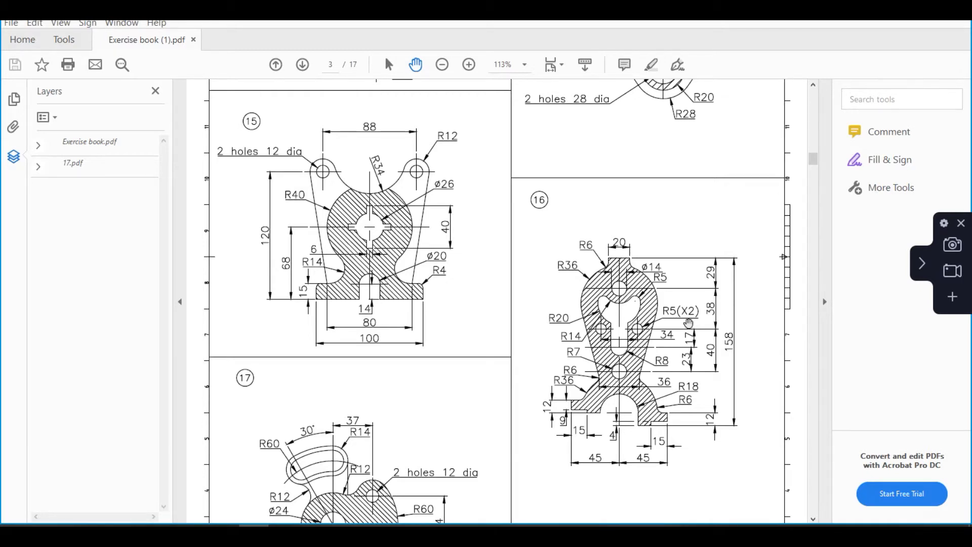
{"action": "left_click", "coordinate": [224, 533]}
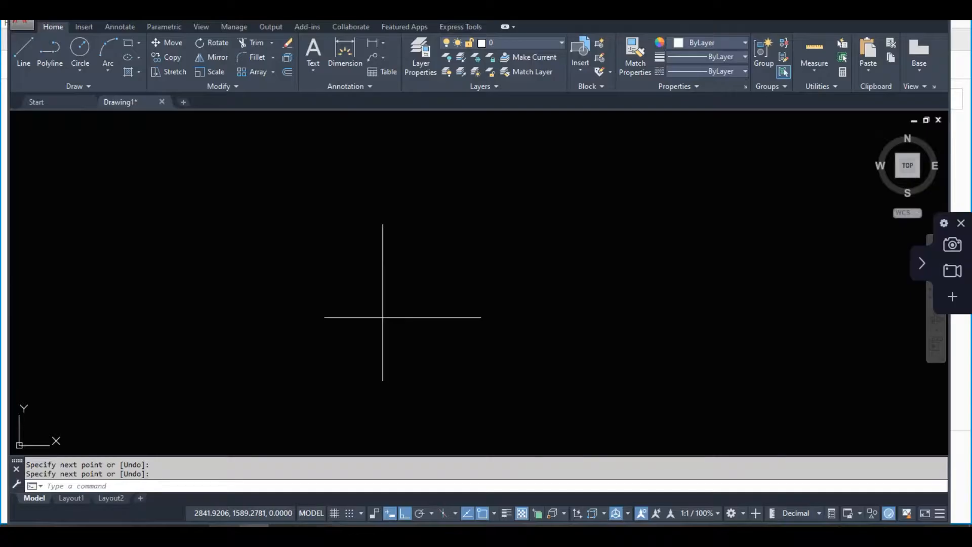
{"action": "scroll", "coordinate": [381, 316], "scroll_direction": "up", "scroll_amount": 2}
{"action": "type", "text": "C"}
{"action": "key", "text": "Return"}
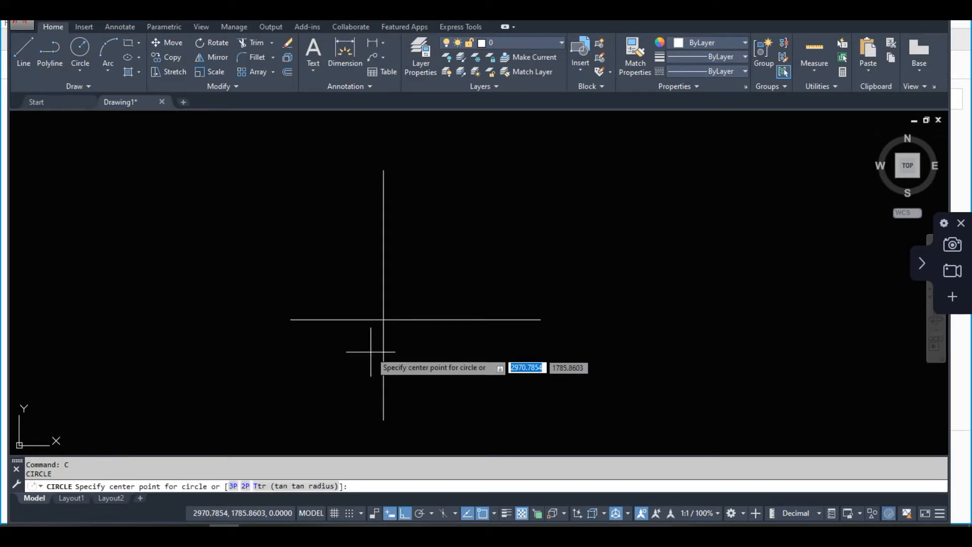
{"action": "left_click", "coordinate": [384, 319]}
{"action": "type", "text": "7"}
{"action": "key", "text": "Return"}
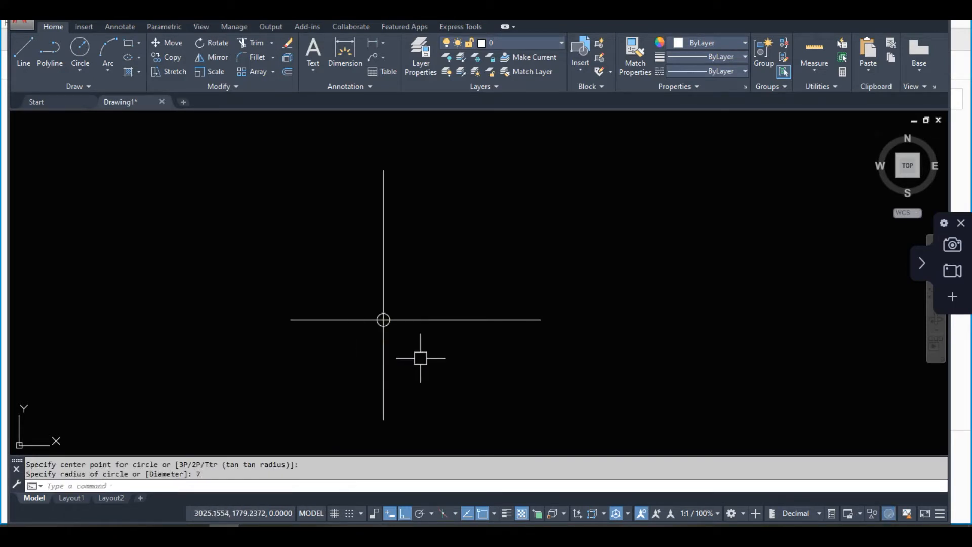
Step: Check exercise 16 in the PDF, and offset the horizontal centre line 23 upward
{"action": "left_click", "coordinate": [253, 534]}
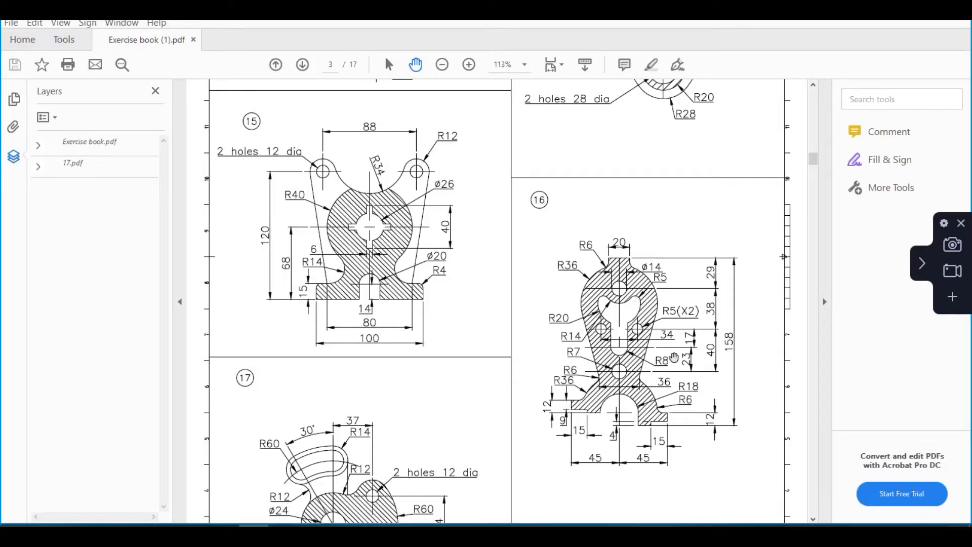
{"action": "left_click", "coordinate": [253, 535]}
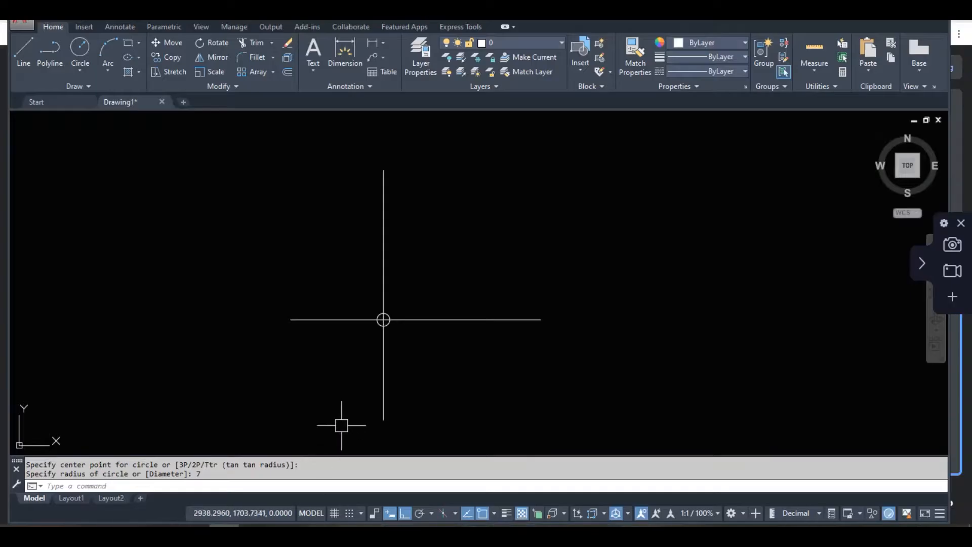
{"action": "left_click", "coordinate": [274, 531]}
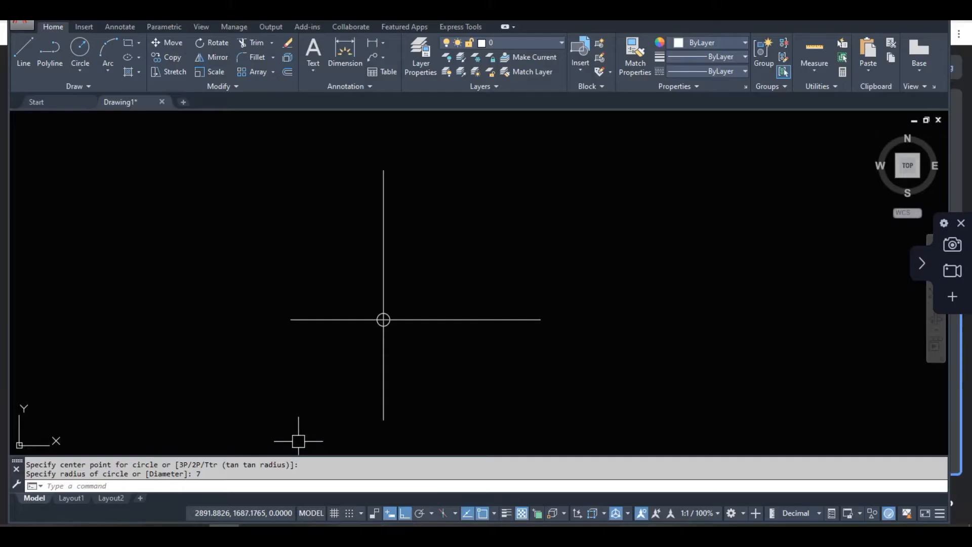
{"action": "key", "text": "Return"}
{"action": "type", "text": "23"}
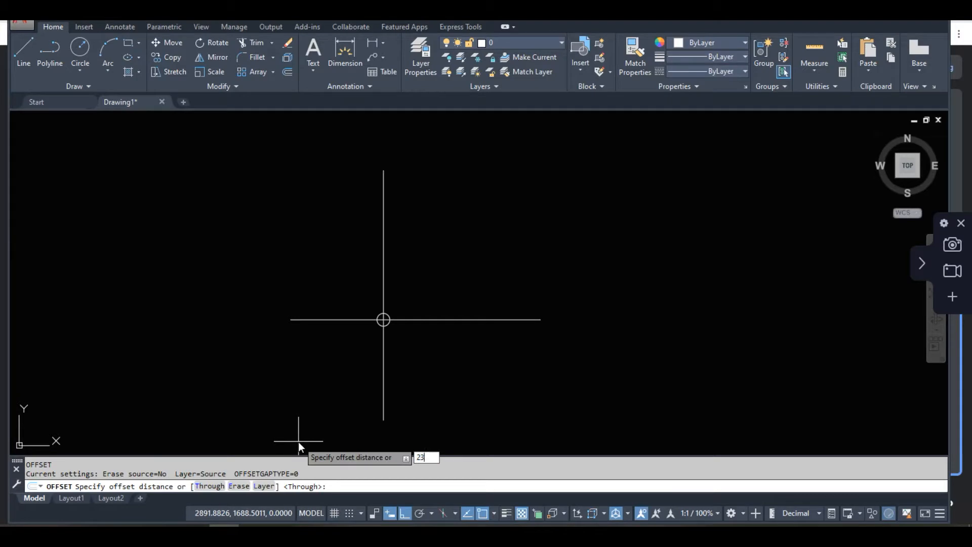
{"action": "key", "text": "Return"}
{"action": "left_click", "coordinate": [438, 319]}
{"action": "left_click", "coordinate": [424, 240]}
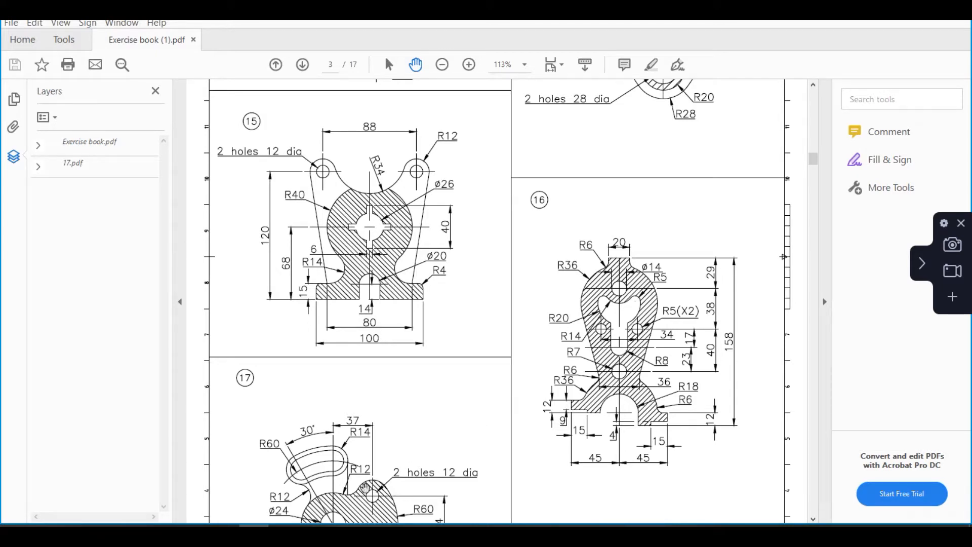
{"action": "left_click", "coordinate": [224, 535]}
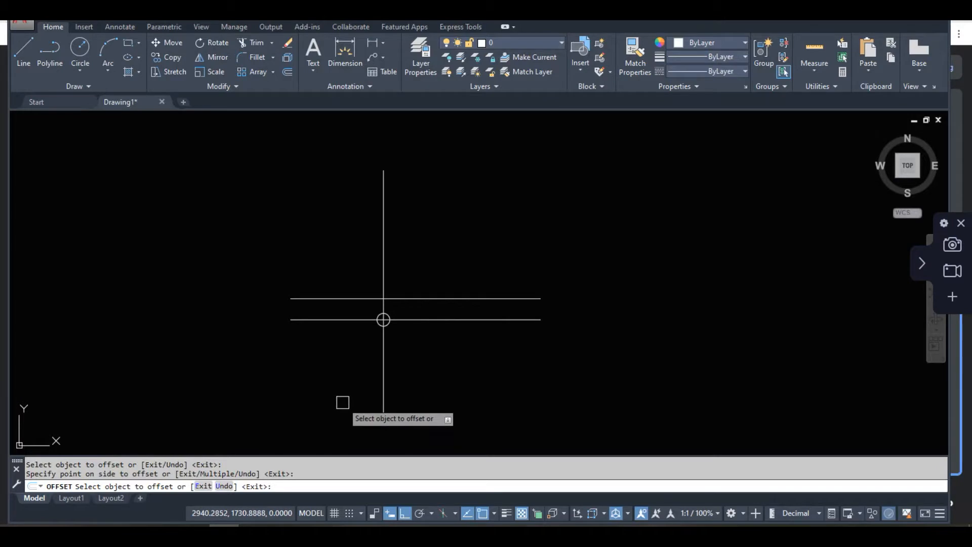
{"action": "key", "text": "Return"}
Step: Draw a circle of radius 8 where the offset horizontal line crosses the vertical centre line
{"action": "type", "text": "c"}
{"action": "key", "text": "Return"}
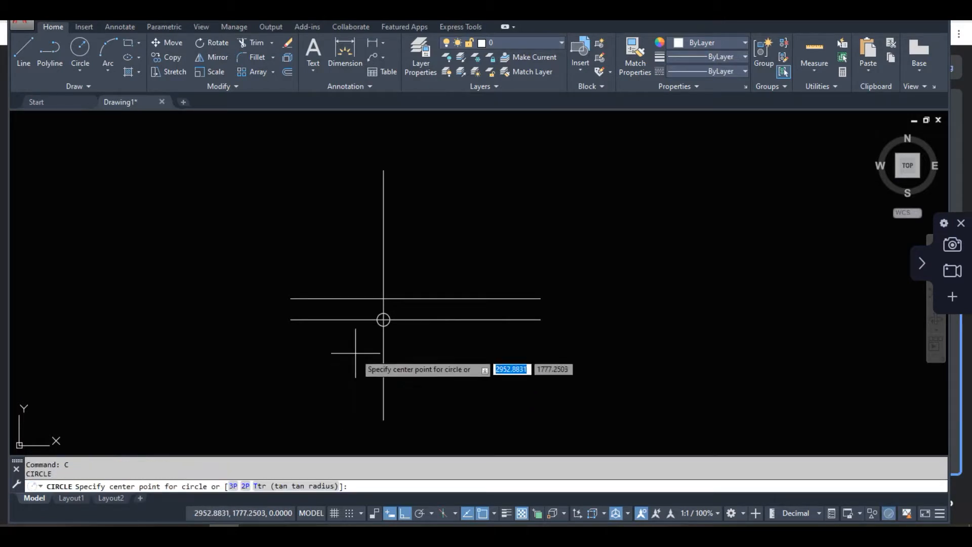
{"action": "left_click", "coordinate": [383, 320]}
{"action": "type", "text": "8"}
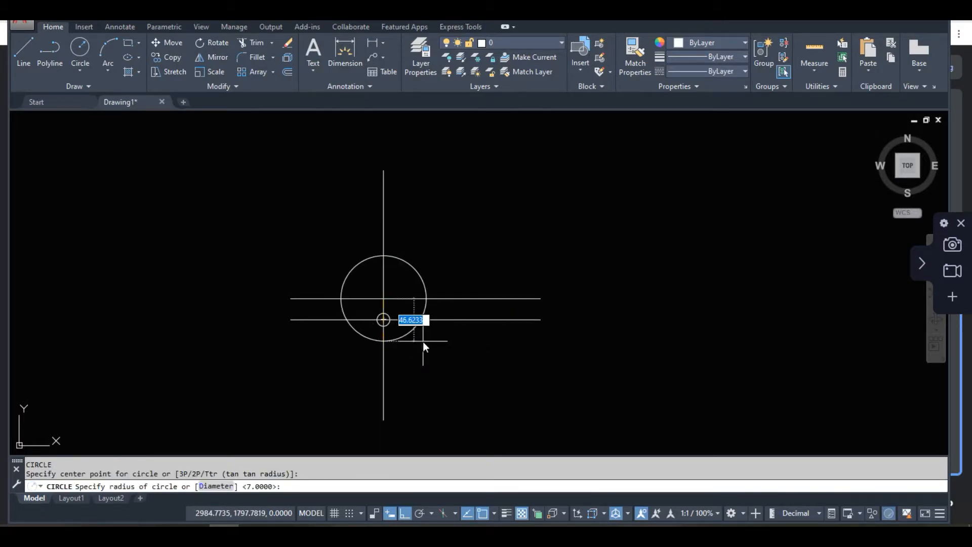
{"action": "key", "text": "Return"}
{"action": "scroll", "coordinate": [374, 303], "scroll_direction": "up", "scroll_amount": 2}
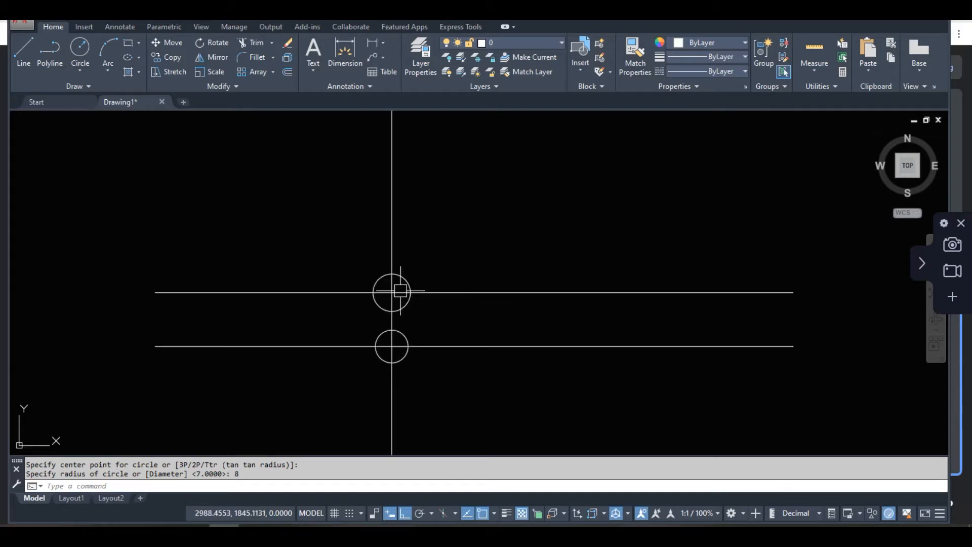
{"action": "scroll", "coordinate": [398, 287], "scroll_direction": "up", "scroll_amount": 2}
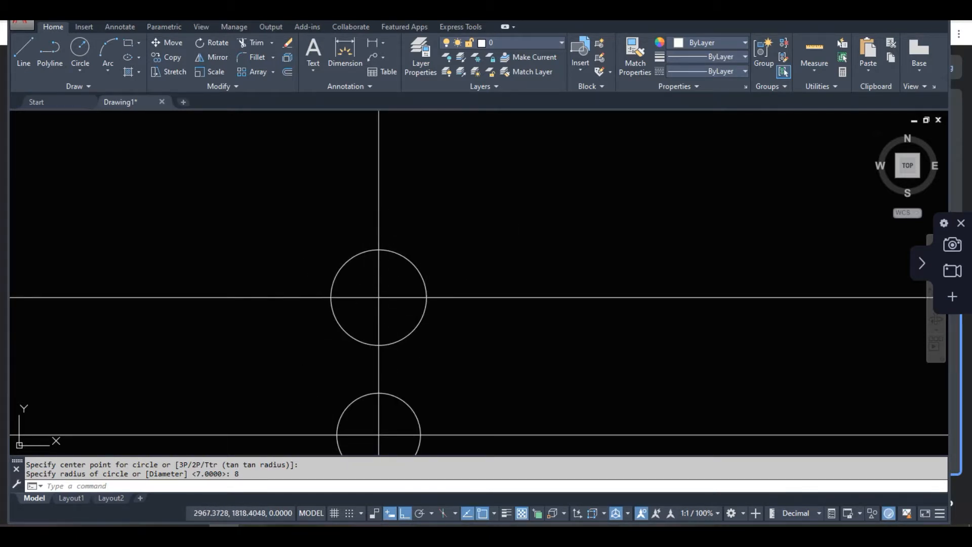
Step: Check the slot in the PDF drawing, and offset the vertical centre line 8 to each side
{"action": "left_click", "coordinate": [252, 531]}
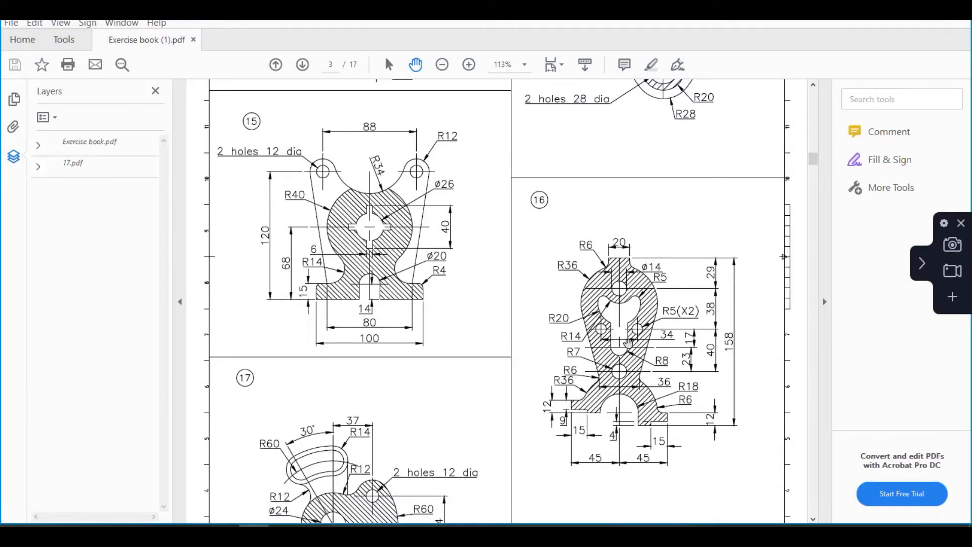
{"action": "left_click", "coordinate": [224, 530]}
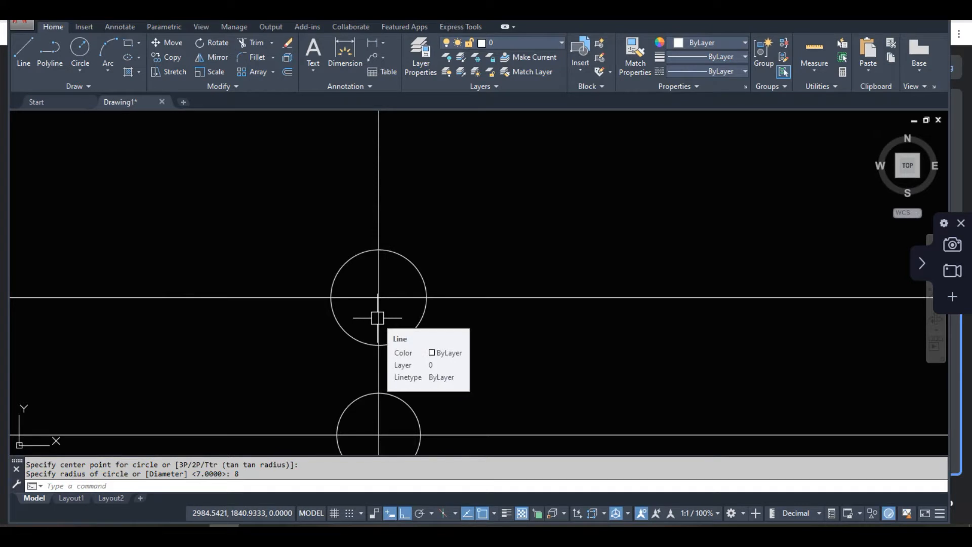
{"action": "type", "text": "o"}
{"action": "key", "text": "Return"}
{"action": "type", "text": "8"}
{"action": "key", "text": "Return"}
{"action": "left_click", "coordinate": [378, 207]}
{"action": "left_click", "coordinate": [402, 207]}
{"action": "left_click", "coordinate": [380, 211]}
{"action": "left_click", "coordinate": [192, 273]}
{"action": "key", "text": "Escape"}
Step: Trim the side lines below the slot's centre and the upper half of the radius 8 circle to form a round-bottomed slot
{"action": "type", "text": "tr"}
{"action": "key", "text": "Return"}
{"action": "left_click", "coordinate": [255, 298]}
{"action": "key", "text": "Return"}
{"action": "left_click", "coordinate": [422, 364]}
{"action": "left_click", "coordinate": [330, 370]}
{"action": "key", "text": "Return"}
{"action": "key", "text": "Return"}
{"action": "key", "text": "Return"}
{"action": "left_click", "coordinate": [350, 258]}
{"action": "scroll", "coordinate": [354, 344], "scroll_direction": "down", "scroll_amount": 5}
{"action": "middle_click_drag", "start_coordinate": [406, 347], "coordinate": [394, 333]}
{"action": "key", "text": "Return"}
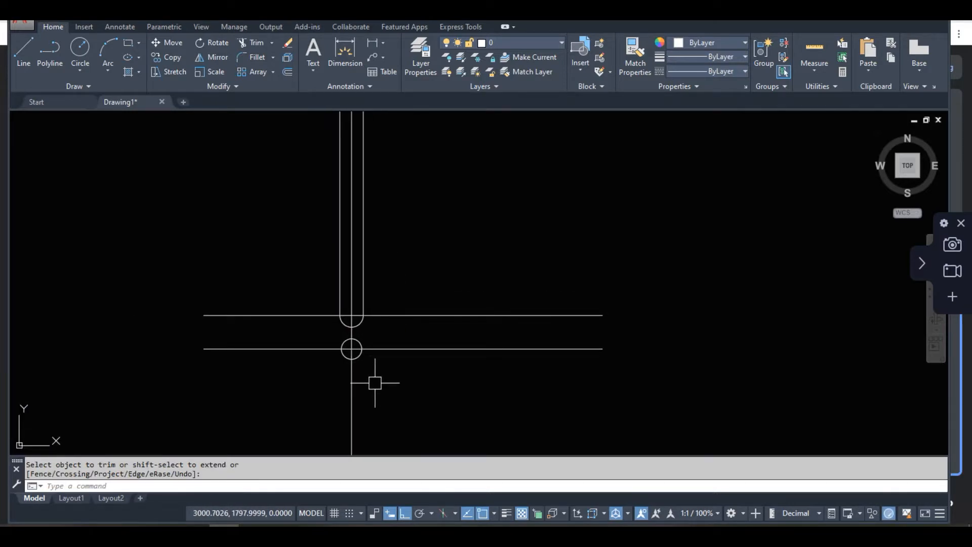
Step: Check the PDF drawing, and offset the horizontal line through the slot's arc centre 17 upward
{"action": "left_click", "coordinate": [252, 532]}
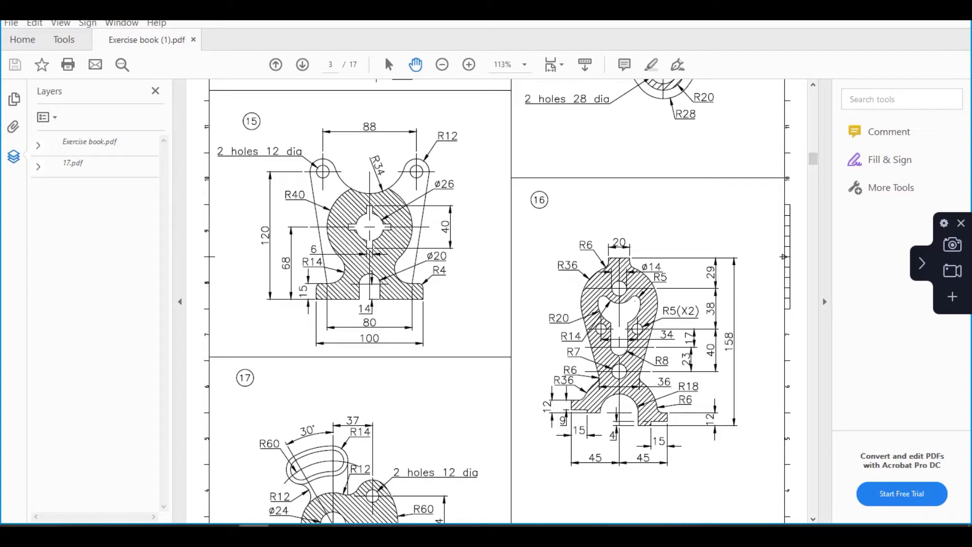
{"action": "left_click", "coordinate": [224, 531]}
{"action": "key", "text": "Escape"}
{"action": "type", "text": "o"}
{"action": "key", "text": "Return"}
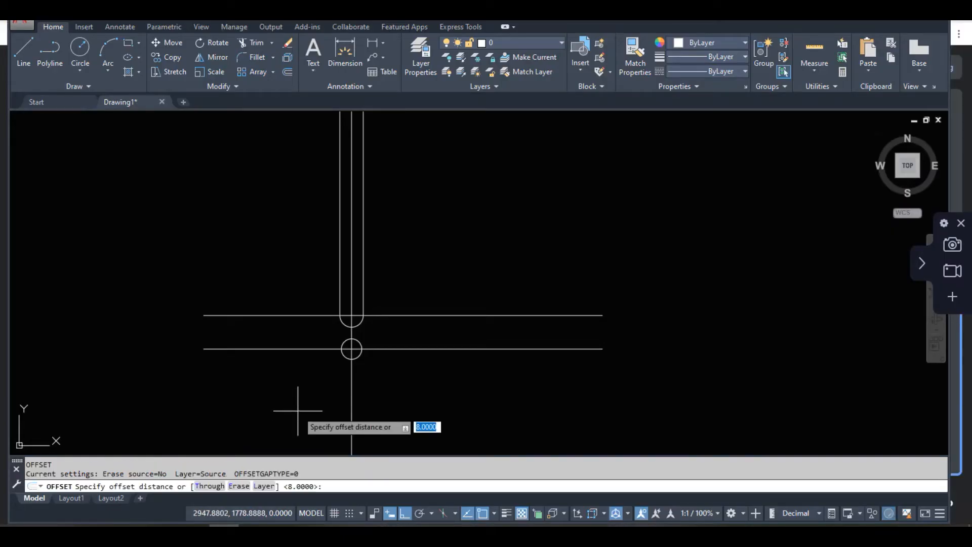
{"action": "type", "text": "17"}
{"action": "key", "text": "Return"}
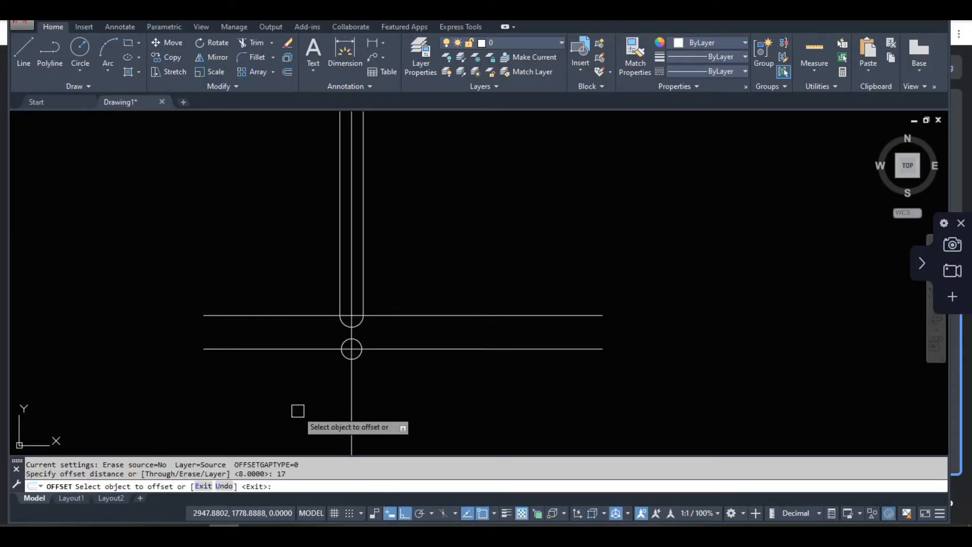
{"action": "left_click", "coordinate": [389, 315]}
{"action": "left_click", "coordinate": [382, 284]}
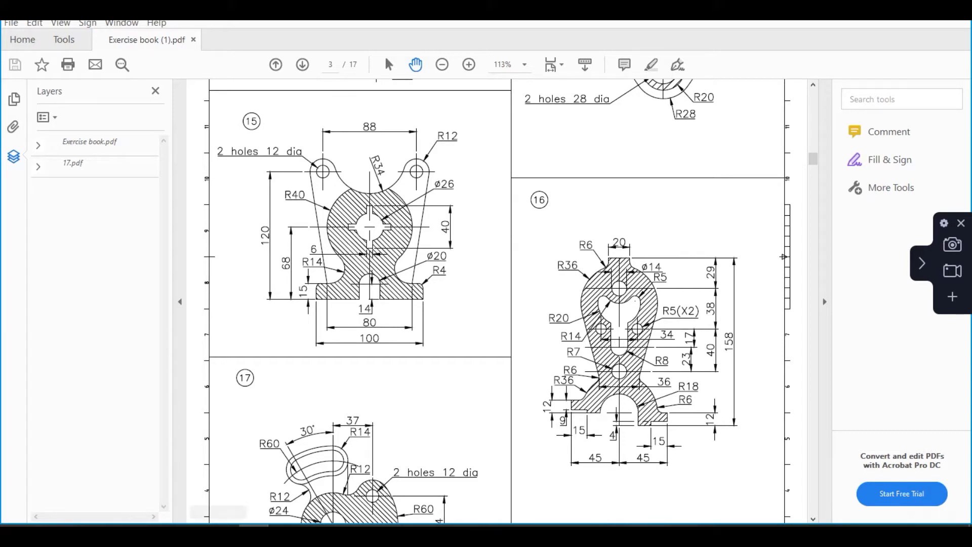
Step: Offset the vertical centre line 17 to each side, and recheck exercise 16 in the PDF
{"action": "key", "text": "alt+Tab"}
{"action": "key", "text": "Return"}
{"action": "key", "text": "Return"}
{"action": "key", "text": "Return"}
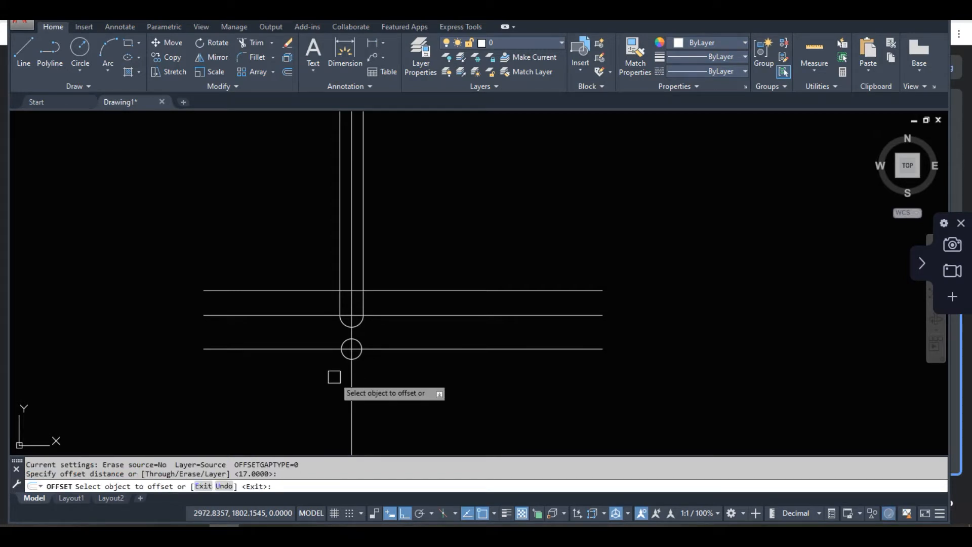
{"action": "scroll", "coordinate": [376, 293], "scroll_direction": "up", "scroll_amount": 5}
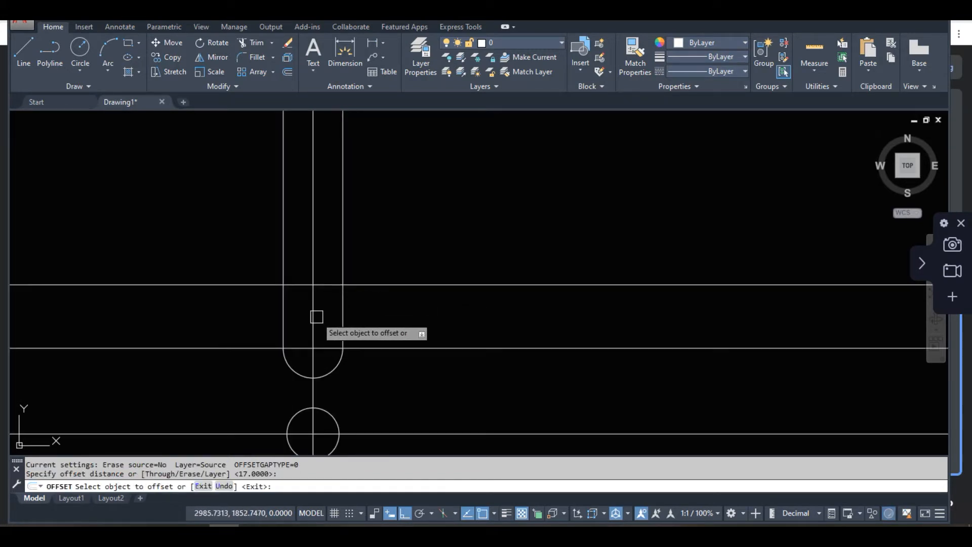
{"action": "left_click", "coordinate": [314, 318]}
{"action": "left_click", "coordinate": [386, 319]}
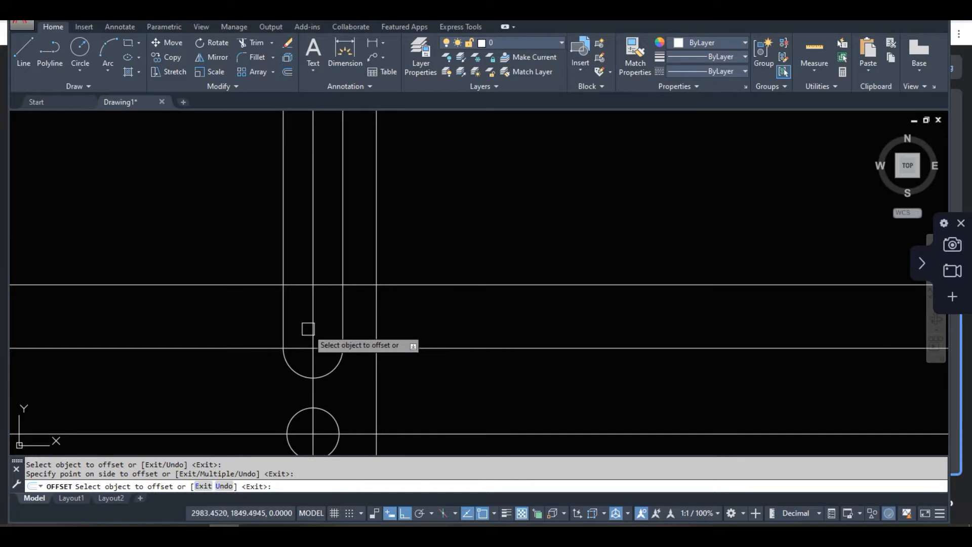
{"action": "left_click", "coordinate": [313, 329]}
{"action": "left_click", "coordinate": [226, 329]}
{"action": "key", "text": "Escape"}
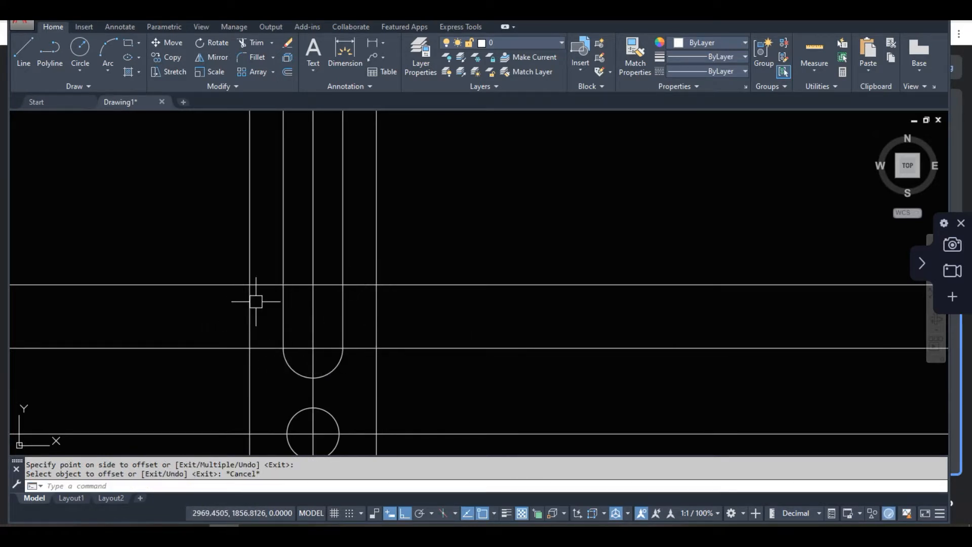
{"action": "middle_click_drag", "start_coordinate": [256, 299], "coordinate": [345, 298]}
{"action": "left_click", "coordinate": [253, 530]}
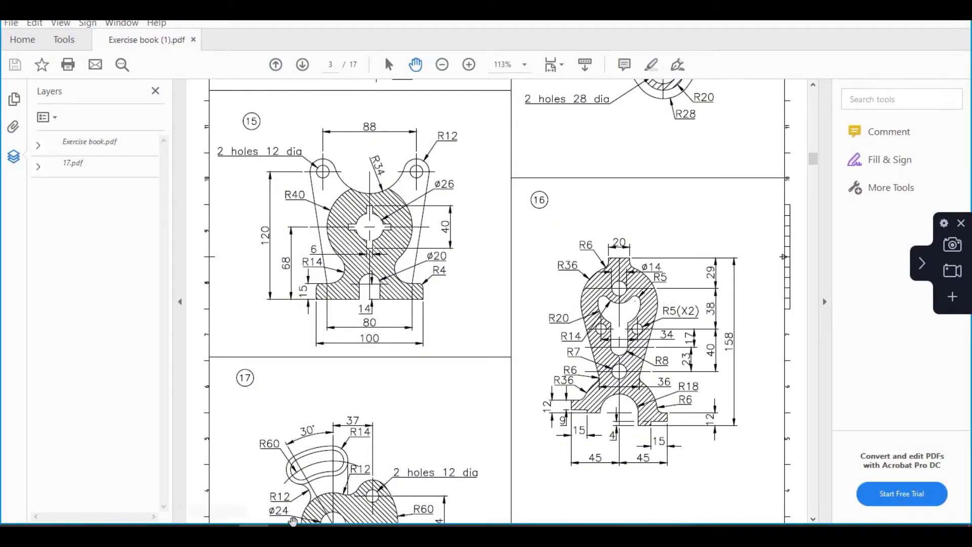
{"action": "left_click", "coordinate": [225, 530]}
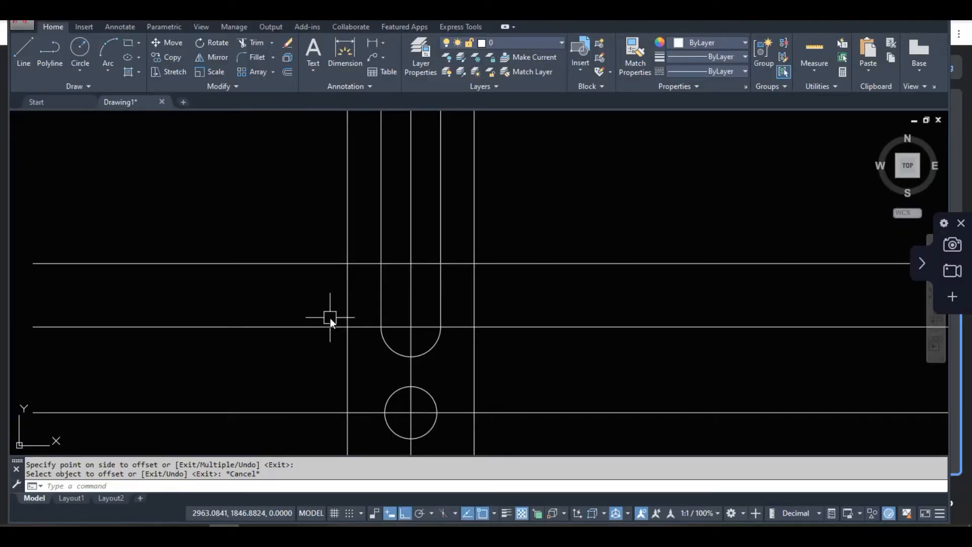
Step: Draw radius 5 circles where the uppermost horizontal line crosses the two vertical lines offset 17 from the centre line
{"action": "type", "text": "c"}
{"action": "key", "text": "Return"}
{"action": "left_click", "coordinate": [348, 263]}
{"action": "type", "text": "5"}
{"action": "key", "text": "Return"}
{"action": "key", "text": "Return"}
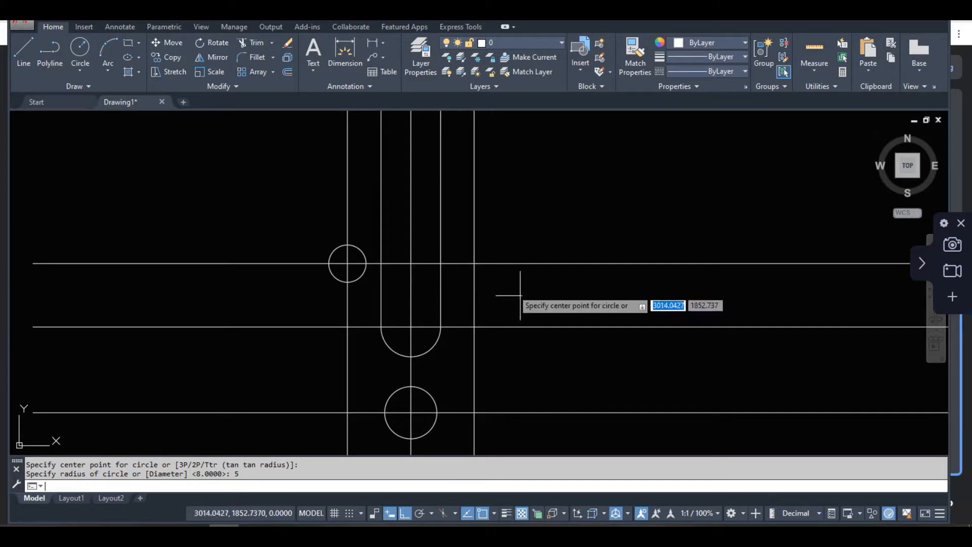
{"action": "left_click", "coordinate": [474, 263]}
{"action": "type", "text": "5"}
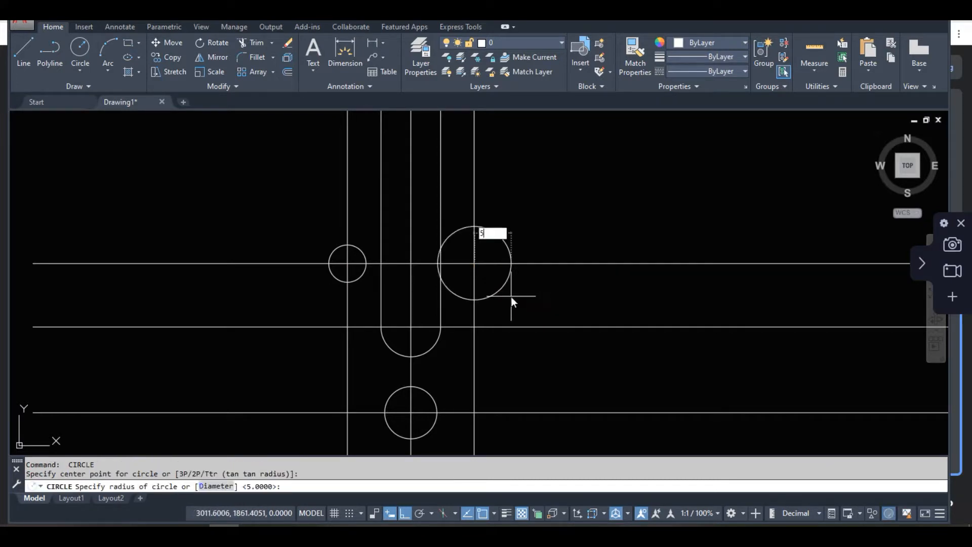
{"action": "key", "text": "Return"}
{"action": "scroll", "coordinate": [434, 282], "scroll_direction": "down", "scroll_amount": 5}
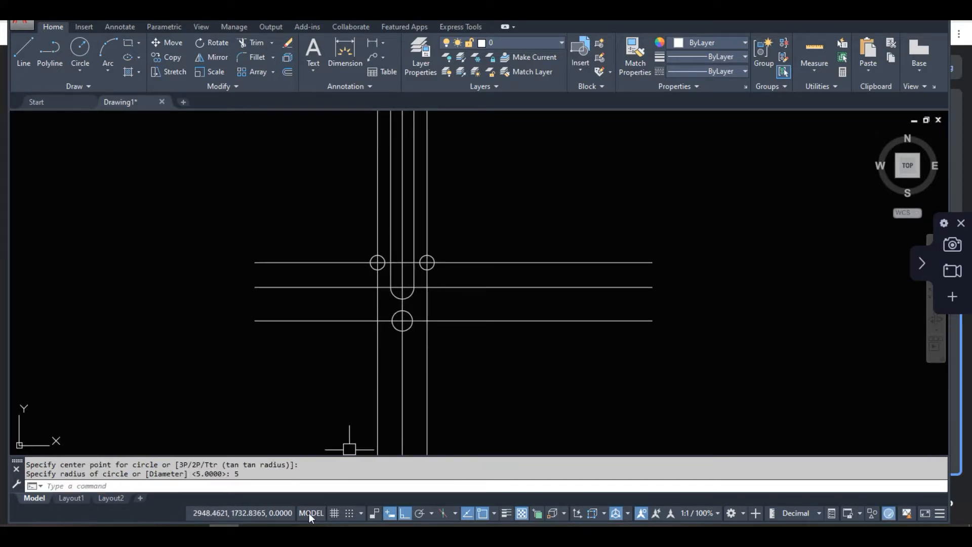
Step: Check exercise 16 in the PDF, and offset the horizontal line through the radius 5 circles 38 upward
{"action": "key", "text": "alt+Tab"}
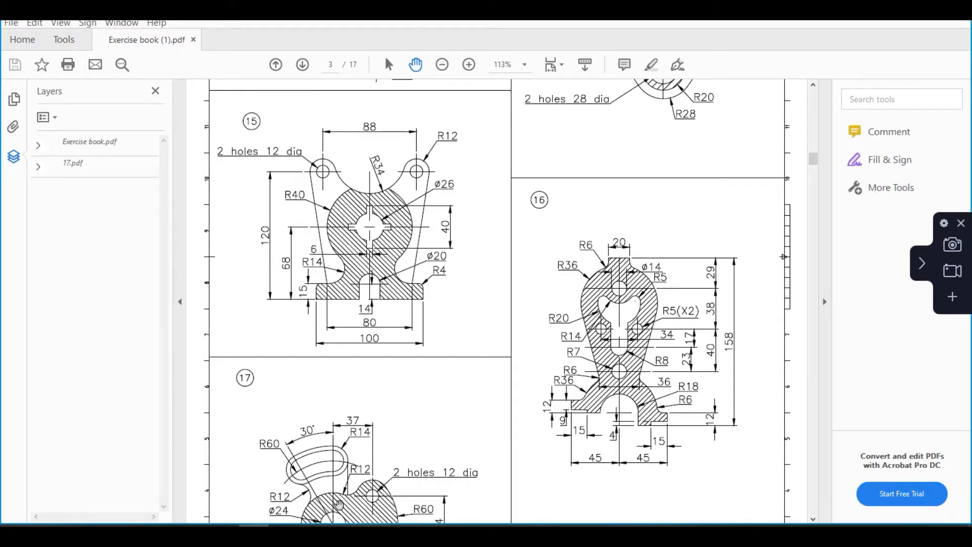
{"action": "left_click", "coordinate": [224, 534]}
{"action": "type", "text": "o"}
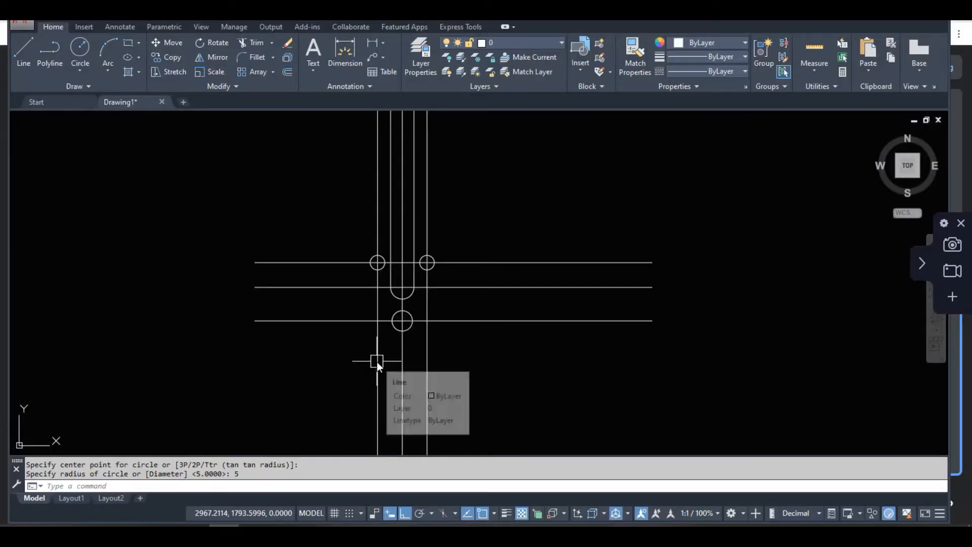
{"action": "key", "text": "Return"}
{"action": "type", "text": "38"}
{"action": "key", "text": "Return"}
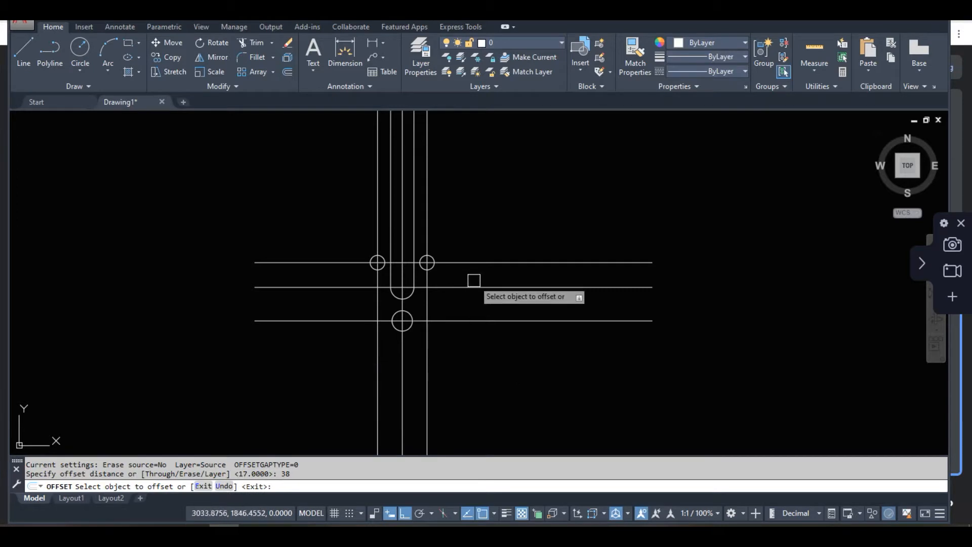
{"action": "left_click", "coordinate": [489, 262]}
{"action": "left_click", "coordinate": [488, 202]}
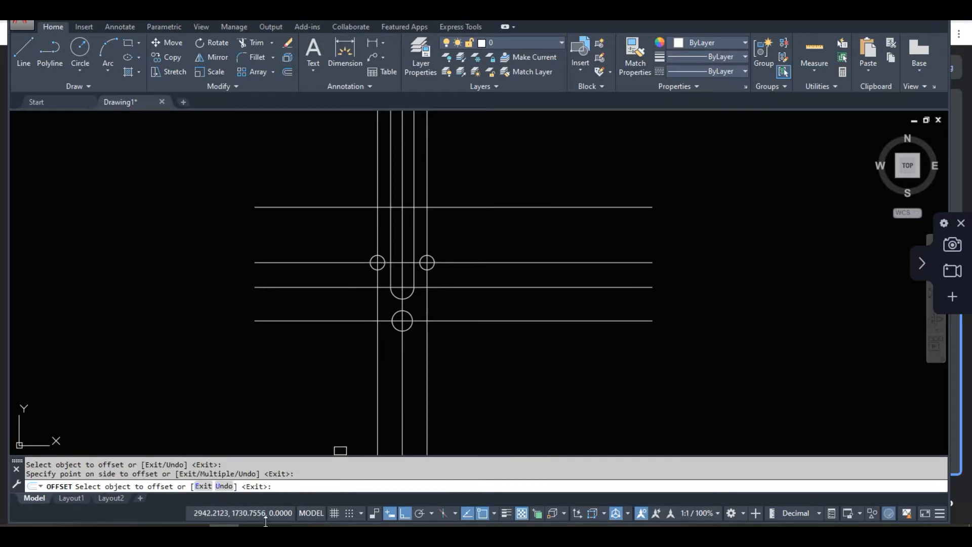
{"action": "key", "text": "Escape"}
Step: Check the PDF drawing, and draw a diameter 14 circle where the new upper horizontal line crosses the vertical centre line
{"action": "left_click", "coordinate": [254, 535]}
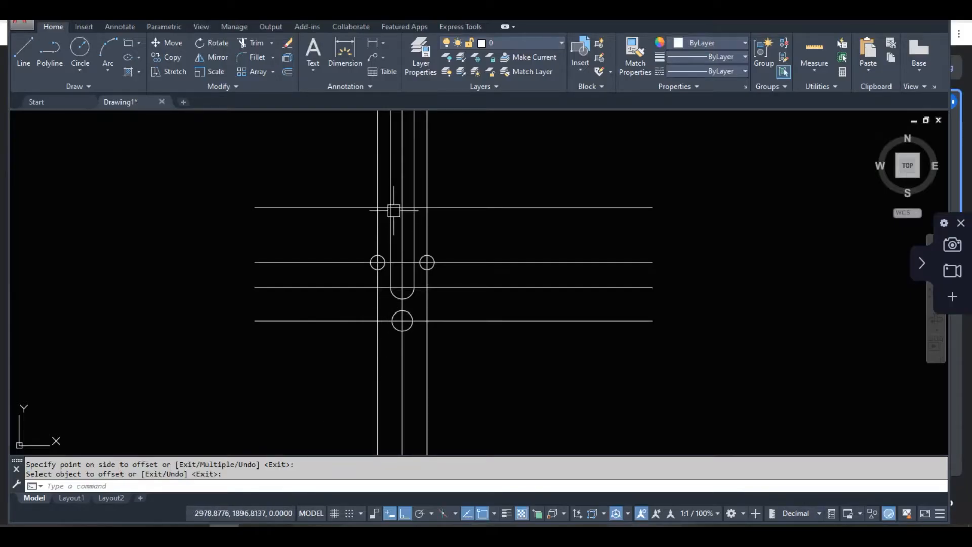
{"action": "scroll", "coordinate": [393, 210], "scroll_direction": "up", "scroll_amount": 4}
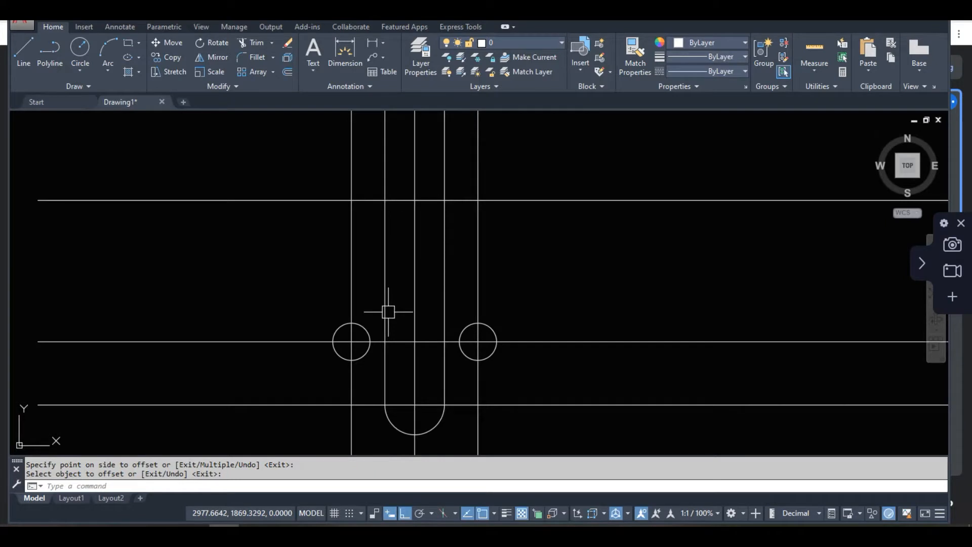
{"action": "type", "text": "c"}
{"action": "key", "text": "Return"}
{"action": "left_click", "coordinate": [414, 200]}
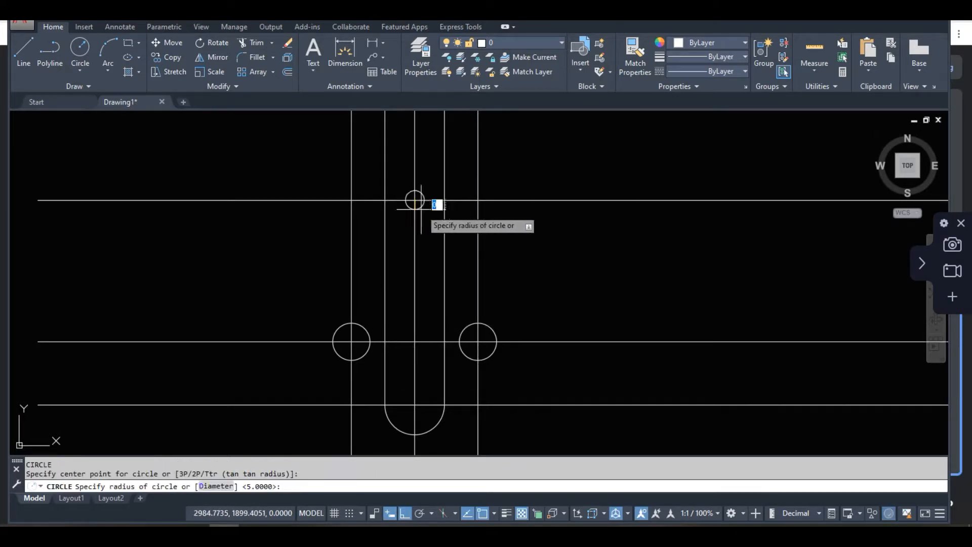
{"action": "type", "text": "d"}
{"action": "key", "text": "Return"}
{"action": "type", "text": "14"}
{"action": "key", "text": "Return"}
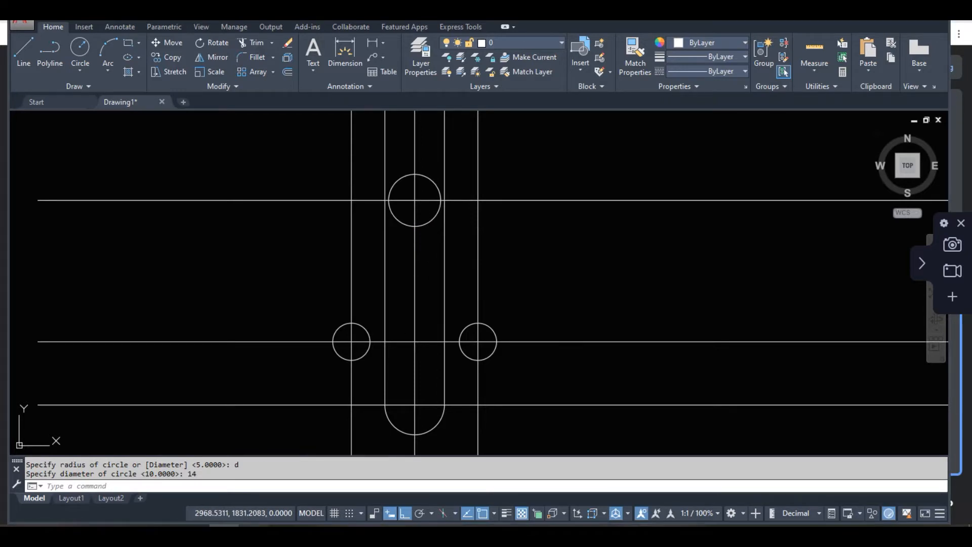
Step: Check the PDF drawing, and draw a radius 14 circle concentric with the upper diameter 14 circle
{"action": "key", "text": "alt+Tab"}
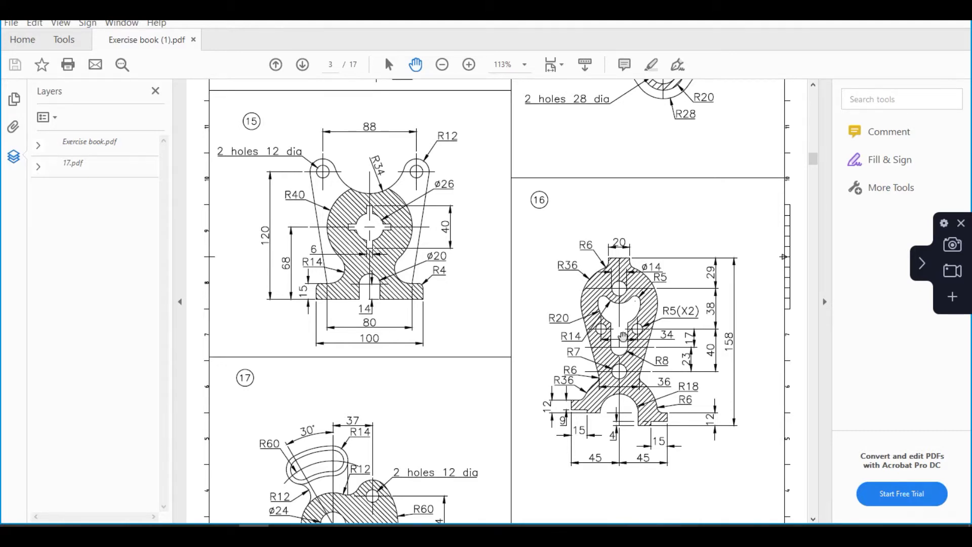
{"action": "left_click", "coordinate": [224, 536]}
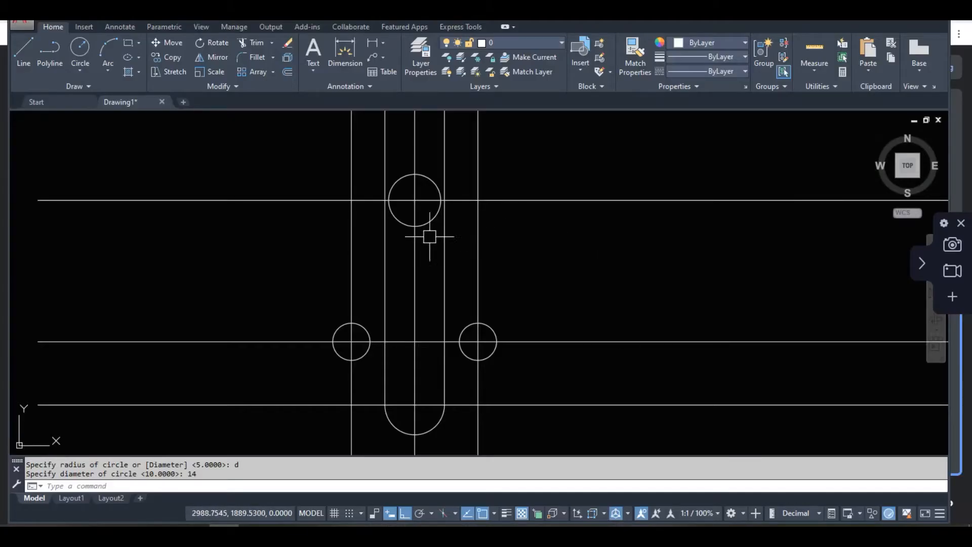
{"action": "type", "text": "c"}
{"action": "key", "text": "Return"}
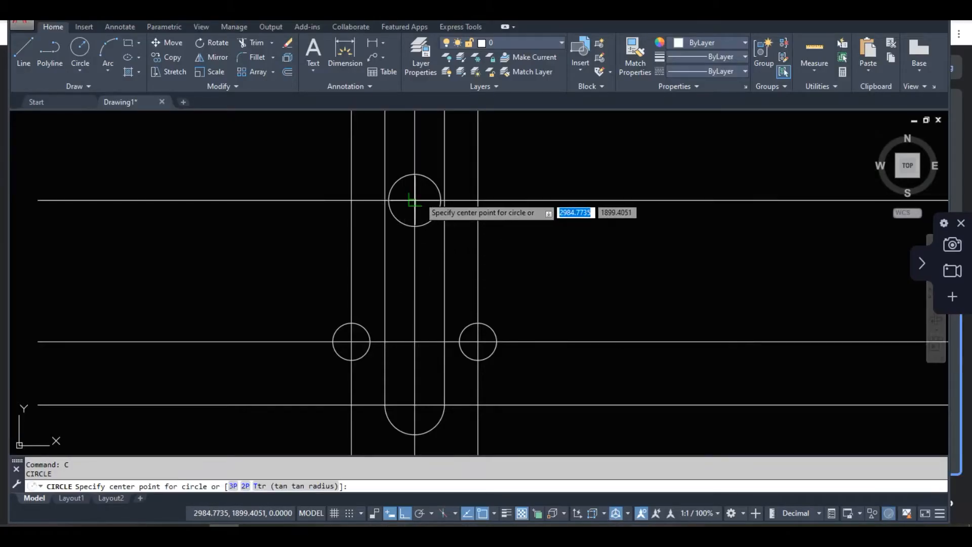
{"action": "scroll", "coordinate": [414, 200], "scroll_direction": "up", "scroll_amount": 3}
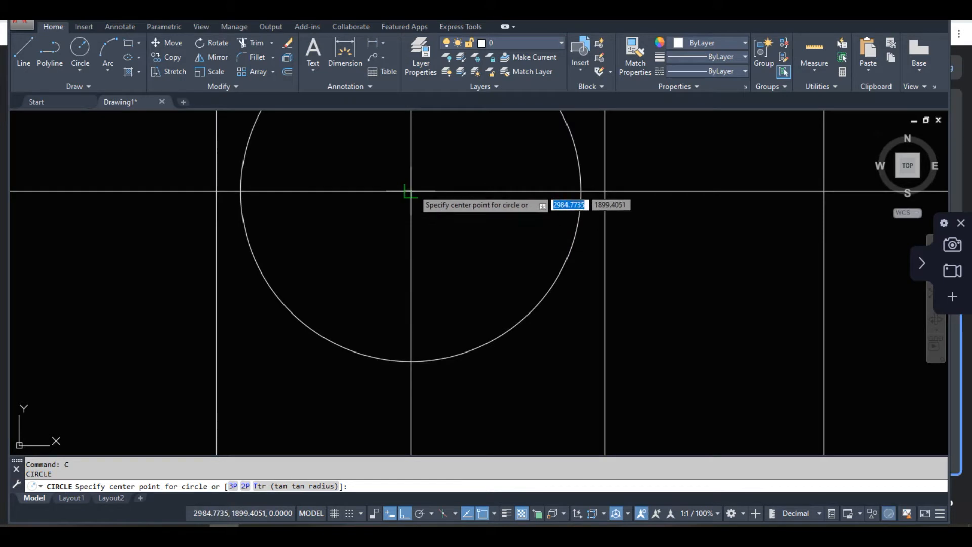
{"action": "left_click", "coordinate": [411, 191]}
{"action": "scroll", "coordinate": [428, 216], "scroll_direction": "down", "scroll_amount": 1}
{"action": "type", "text": "14"}
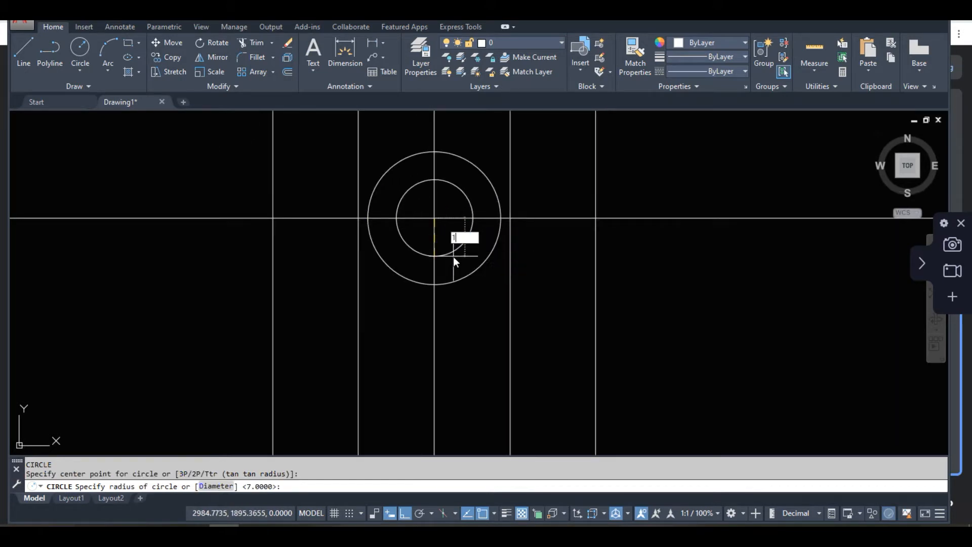
{"action": "key", "text": "Return"}
{"action": "scroll", "coordinate": [453, 256], "scroll_direction": "down", "scroll_amount": 4}
{"action": "middle_click_drag", "start_coordinate": [460, 336], "coordinate": [432, 263]}
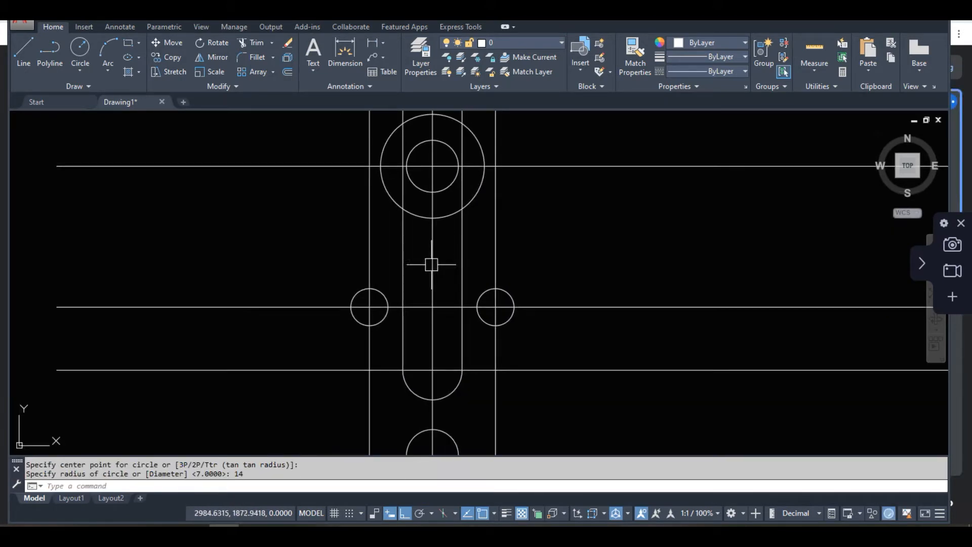
{"action": "key", "text": "Escape"}
{"action": "key", "text": "Escape"}
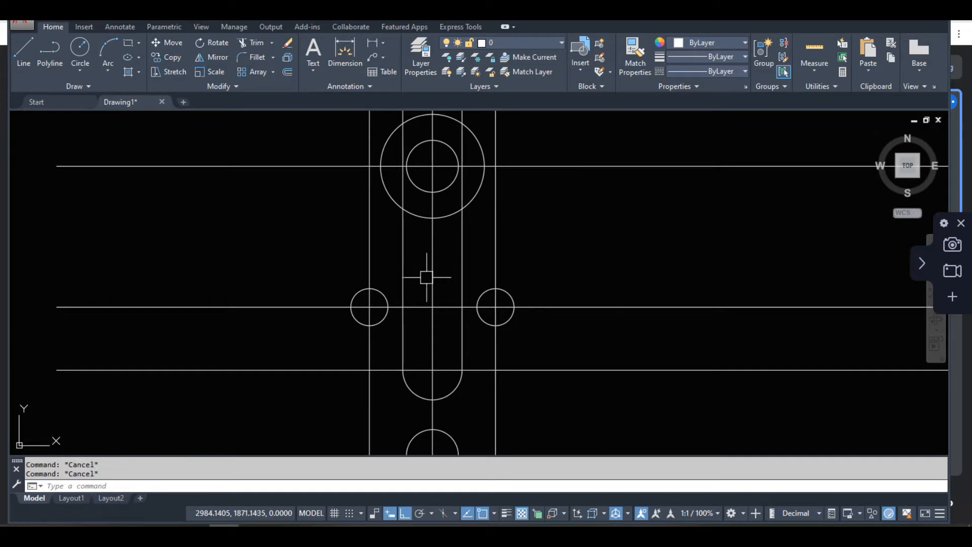
Step: Check the PDF drawing, and draw a radius 20 circle centred on the lowest point of the radius 14 circle
{"action": "key", "text": "alt+Tab"}
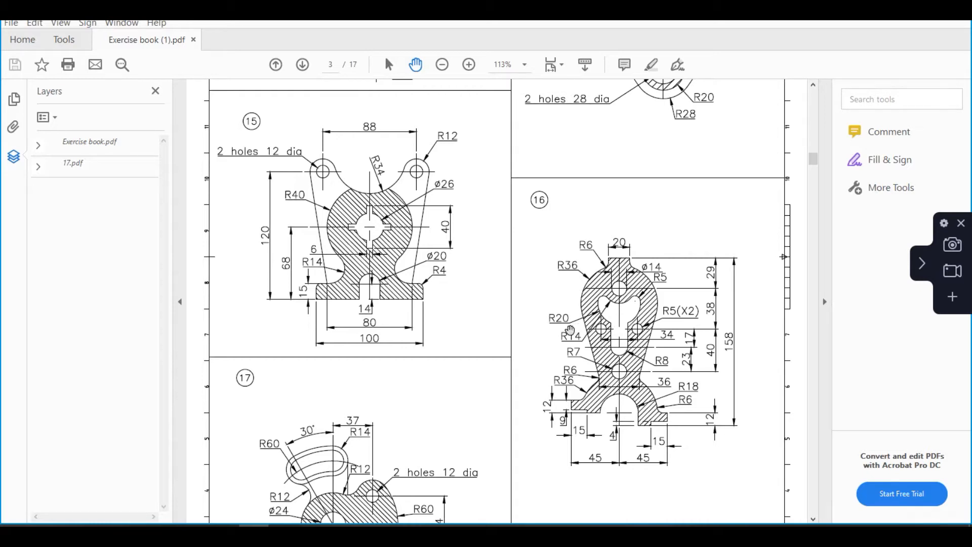
{"action": "key", "text": "alt+Tab"}
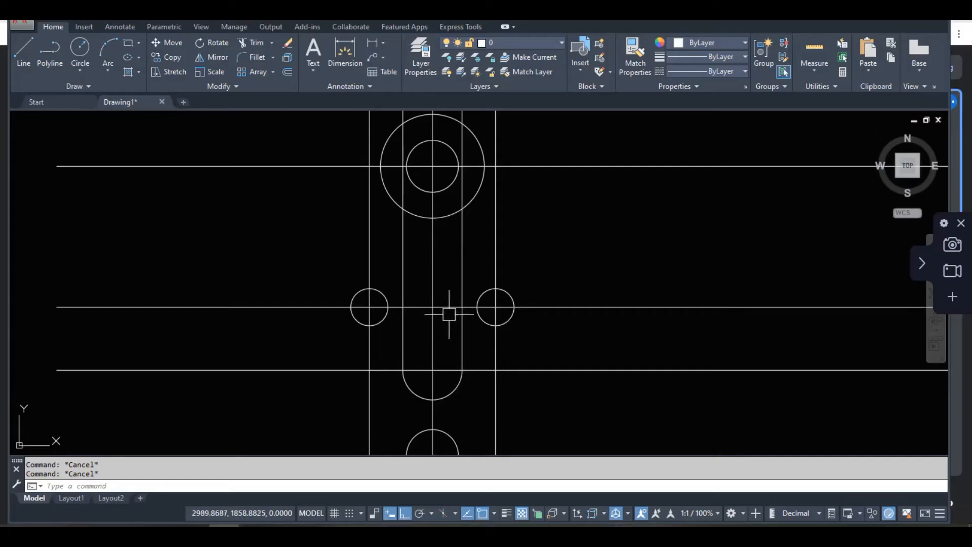
{"action": "type", "text": "c"}
{"action": "key", "text": "Return"}
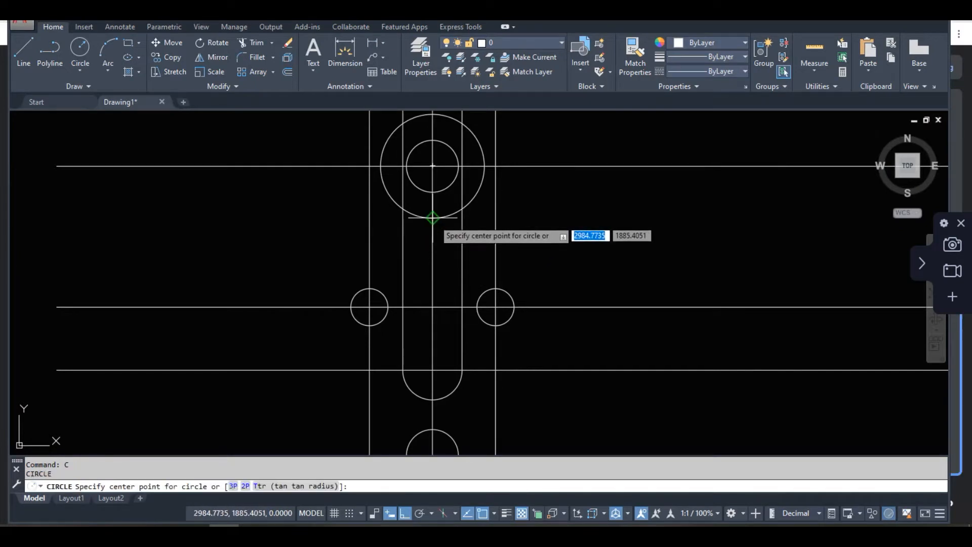
{"action": "left_click", "coordinate": [432, 217]}
{"action": "type", "text": "20"}
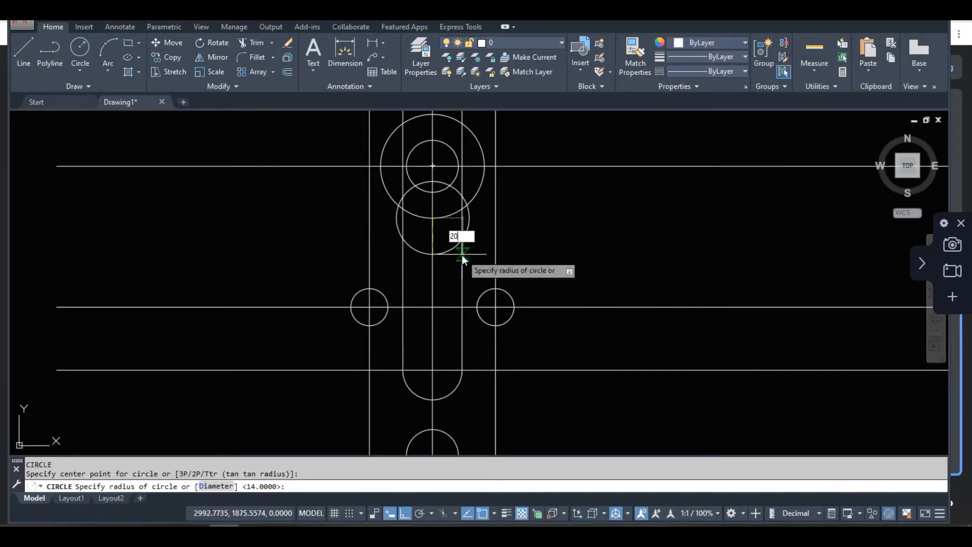
{"action": "key", "text": "Return"}
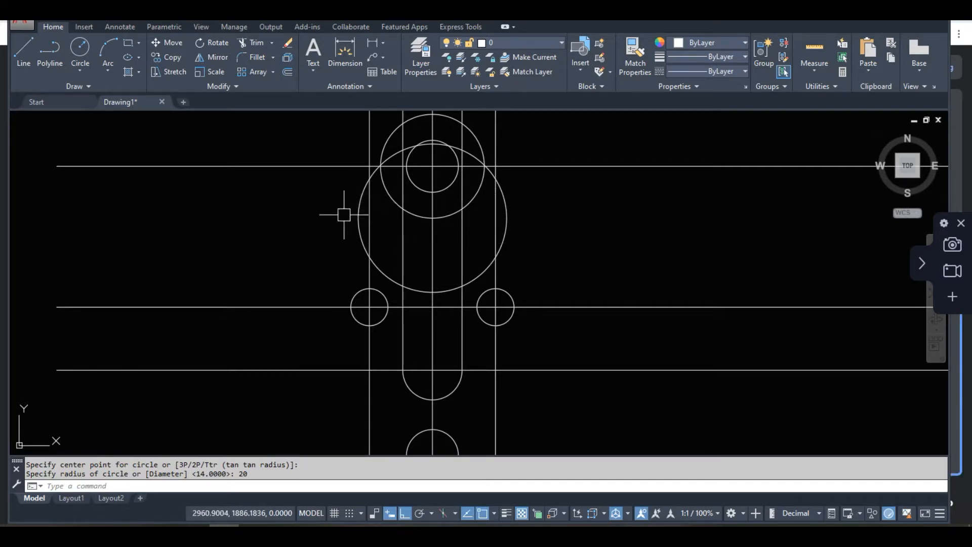
Step: Check the PDF drawing, and fillet the radius 20 circle to the radius 14 circle with radius 5 on the left side
{"action": "key", "text": "alt+Tab"}
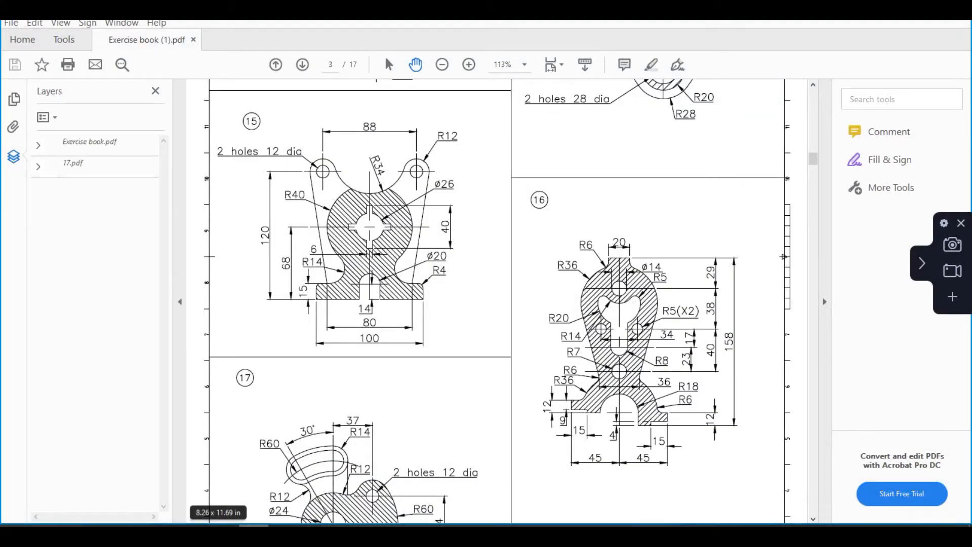
{"action": "left_click", "coordinate": [253, 476]}
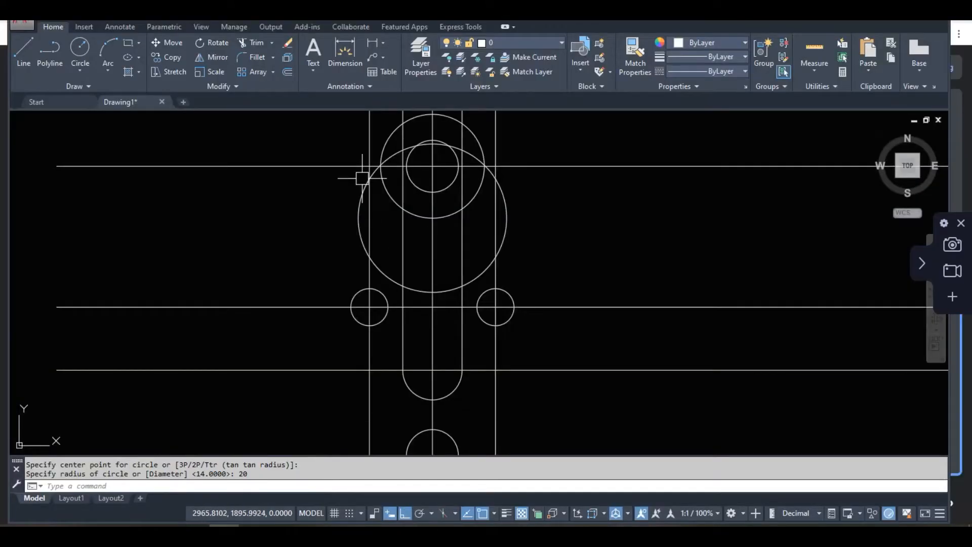
{"action": "scroll", "coordinate": [362, 178], "scroll_direction": "up", "scroll_amount": 2}
{"action": "type", "text": "f"}
{"action": "key", "text": "Return"}
{"action": "type", "text": "r"}
{"action": "key", "text": "Return"}
{"action": "type", "text": "5"}
{"action": "key", "text": "Return"}
{"action": "left_click", "coordinate": [355, 242]}
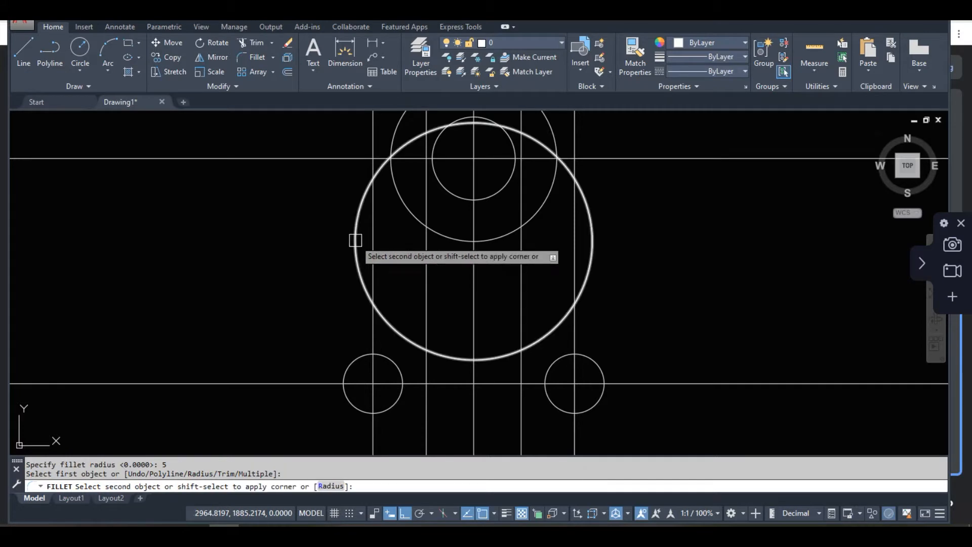
{"action": "left_click", "coordinate": [412, 209]}
Step: Add the matching radius 5 fillet between the radius 14 and radius 20 circles on the right side
{"action": "key", "text": "Return"}
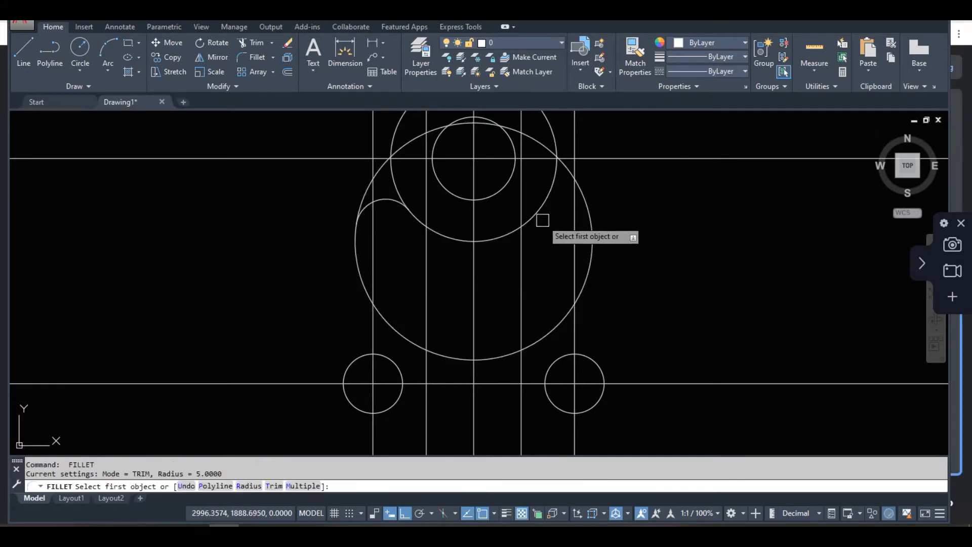
{"action": "left_click", "coordinate": [542, 217]}
{"action": "left_click", "coordinate": [591, 255]}
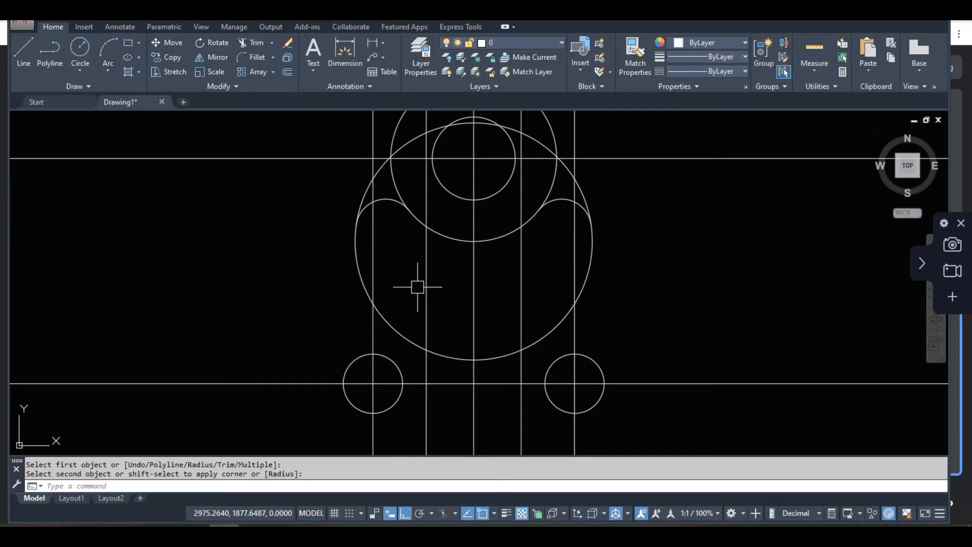
{"action": "key", "text": "Escape"}
Step: Trim the radius 20 circle above the two fillets, and delete its leftover upper arc
{"action": "type", "text": "tr"}
{"action": "key", "text": "Return"}
{"action": "scroll", "coordinate": [373, 211], "scroll_direction": "up", "scroll_amount": 3}
{"action": "scroll", "coordinate": [438, 297], "scroll_direction": "down", "scroll_amount": 3}
{"action": "scroll", "coordinate": [527, 215], "scroll_direction": "up", "scroll_amount": 4}
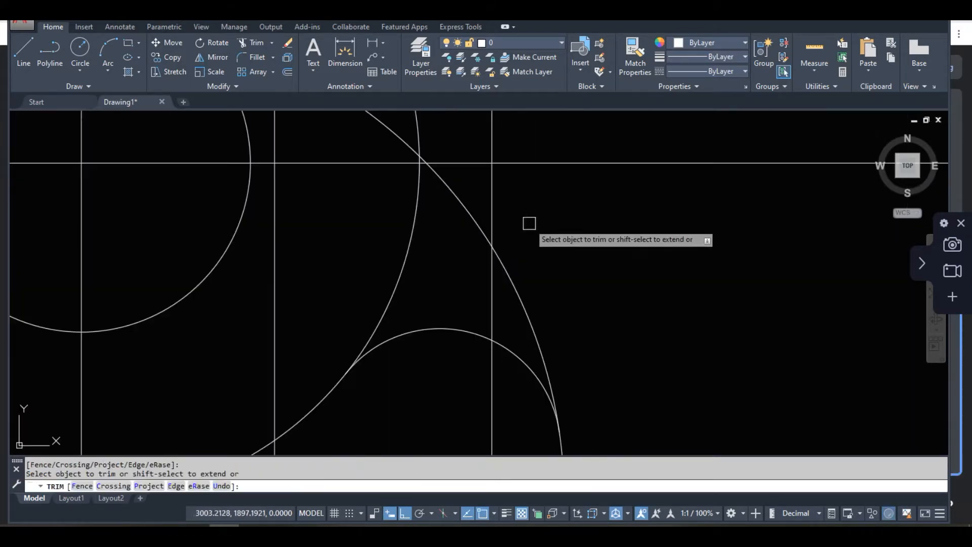
{"action": "scroll", "coordinate": [562, 294], "scroll_direction": "down", "scroll_amount": 6}
{"action": "key", "text": "Return"}
{"action": "scroll", "coordinate": [498, 269], "scroll_direction": "up", "scroll_amount": 6}
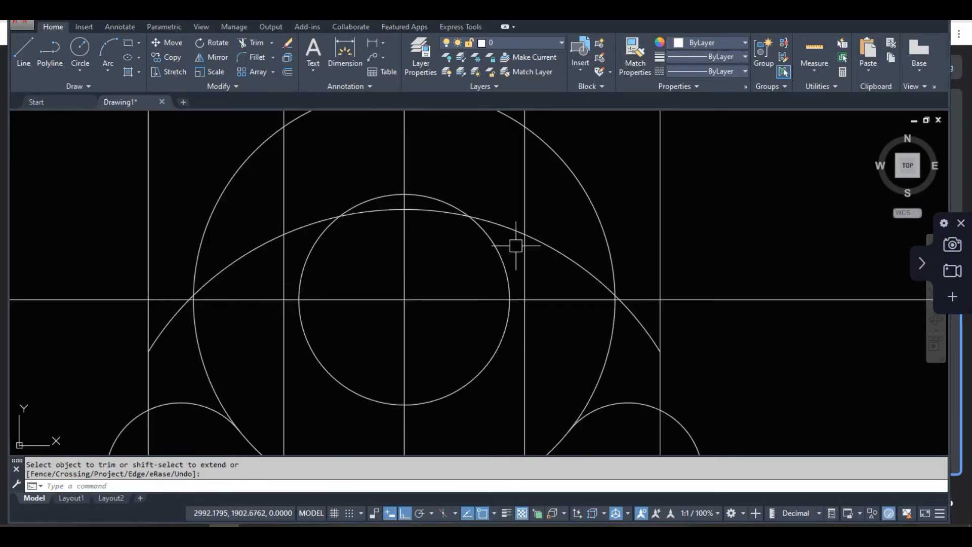
{"action": "left_click", "coordinate": [494, 225]}
{"action": "key", "text": "Delete"}
{"action": "scroll", "coordinate": [461, 250], "scroll_direction": "down", "scroll_amount": 6}
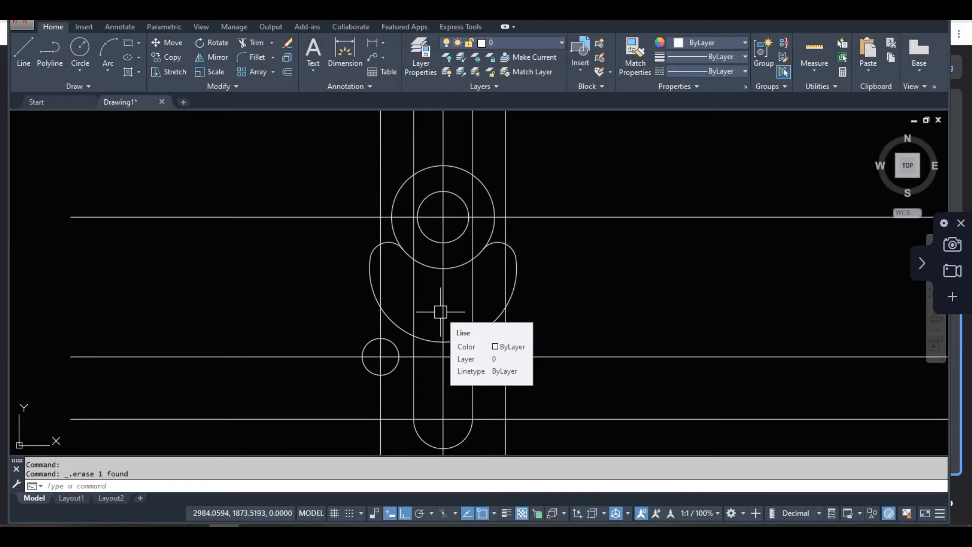
Step: Trim the radius 14 circle above the fillets on both sides, and delete its leftover upper arc
{"action": "type", "text": "tr"}
{"action": "key", "text": "Return"}
{"action": "key", "text": "Return"}
{"action": "scroll", "coordinate": [382, 230], "scroll_direction": "up", "scroll_amount": 6}
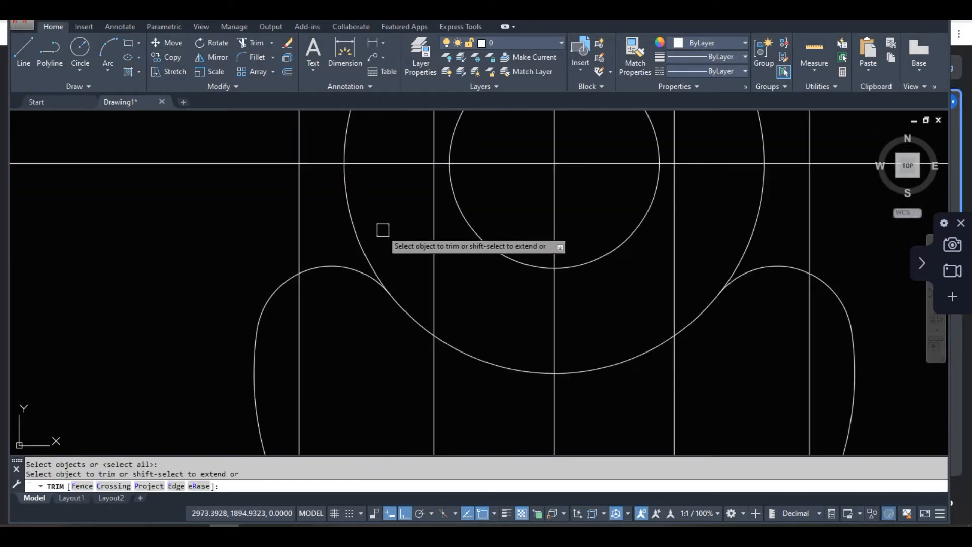
{"action": "left_click", "coordinate": [748, 237]}
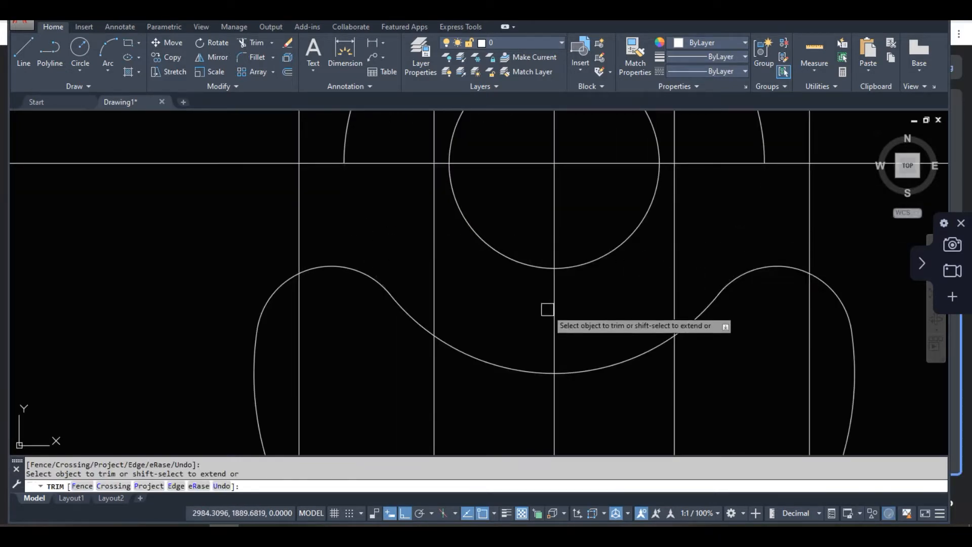
{"action": "key", "text": "Return"}
{"action": "scroll", "coordinate": [546, 308], "scroll_direction": "down", "scroll_amount": 6}
{"action": "left_click", "coordinate": [543, 228]}
{"action": "key", "text": "Delete"}
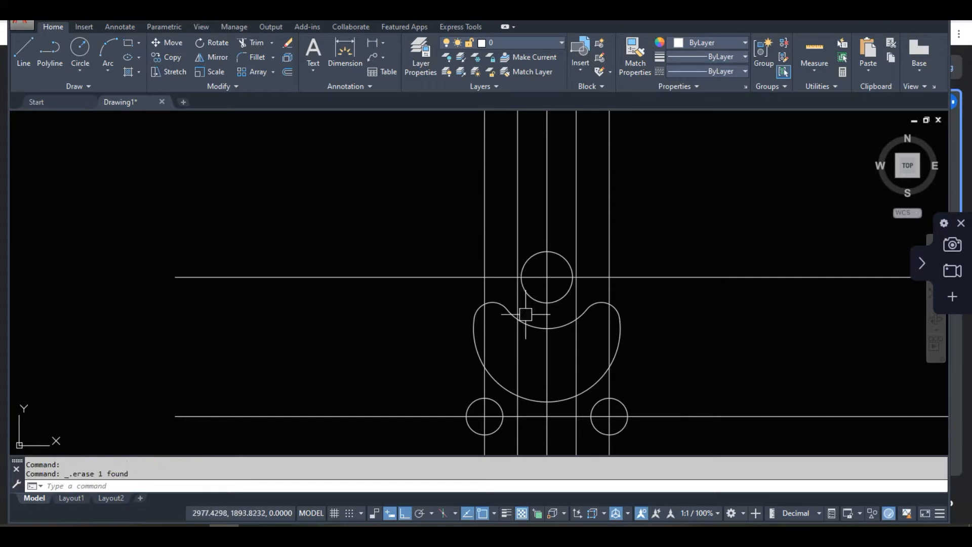
{"action": "middle_click_drag", "start_coordinate": [532, 349], "coordinate": [482, 266]}
{"action": "middle_click_drag", "start_coordinate": [482, 341], "coordinate": [472, 320]}
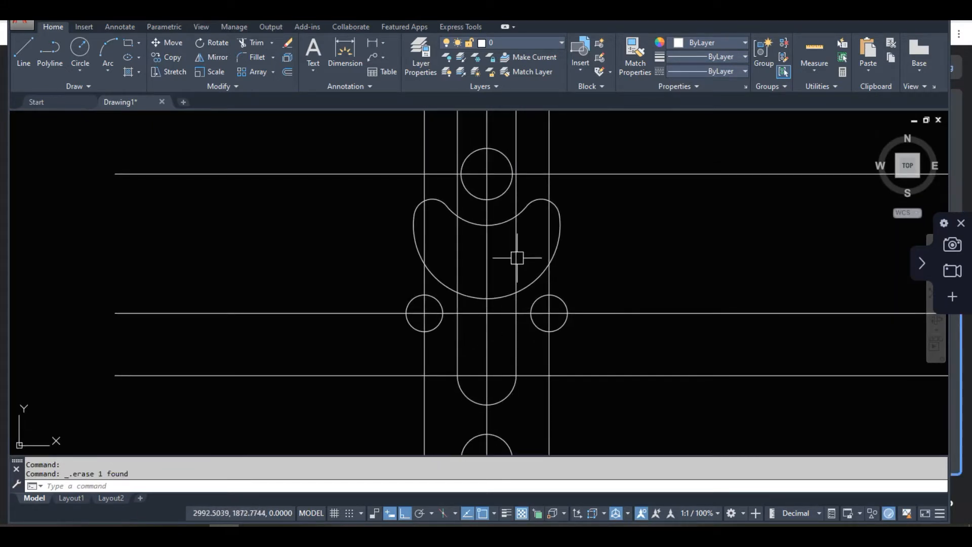
Step: Trim both slot side lines above the radius 20 arc, using that arc as the cutting edge
{"action": "middle_click_drag", "start_coordinate": [499, 167], "coordinate": [509, 215]}
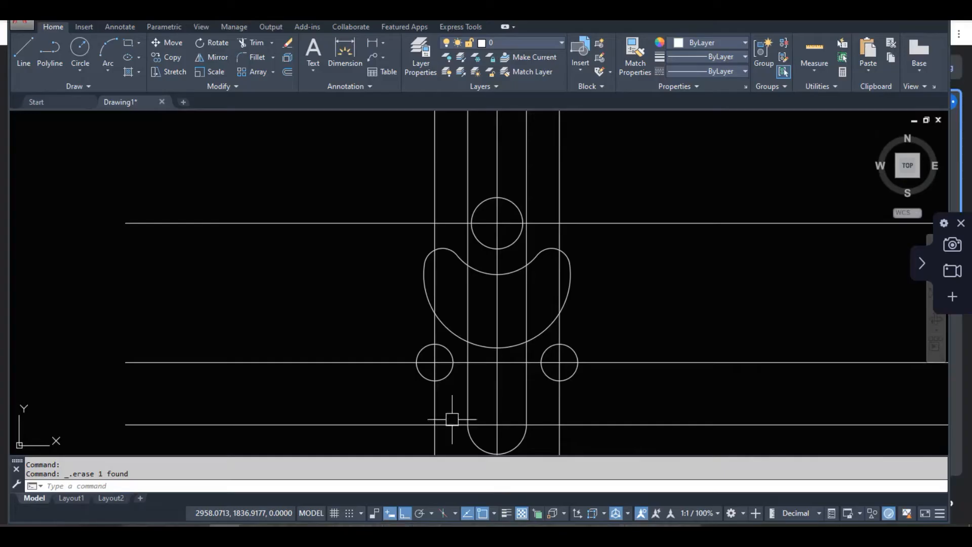
{"action": "scroll", "coordinate": [496, 349], "scroll_direction": "up", "scroll_amount": 2}
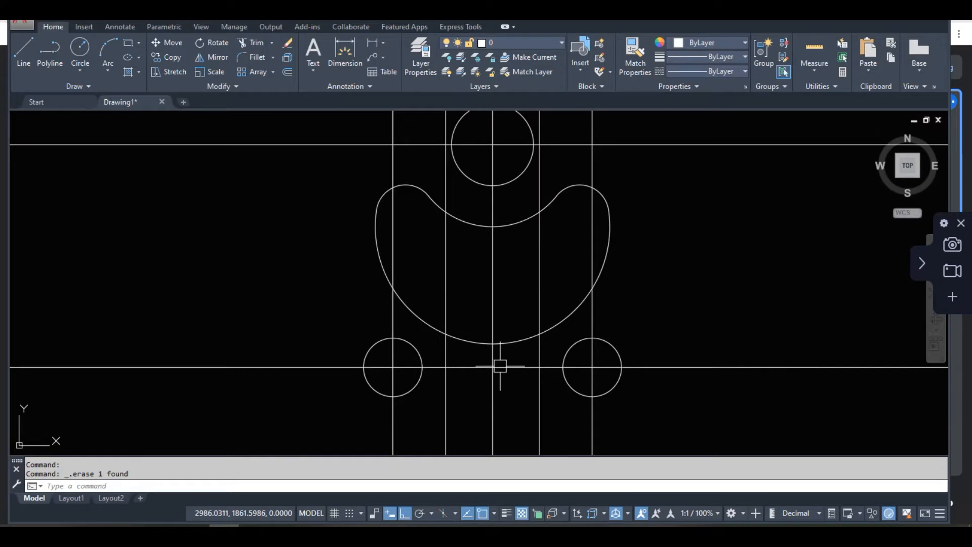
{"action": "type", "text": "tr"}
{"action": "key", "text": "Return"}
{"action": "left_click", "coordinate": [476, 343]}
{"action": "key", "text": "Return"}
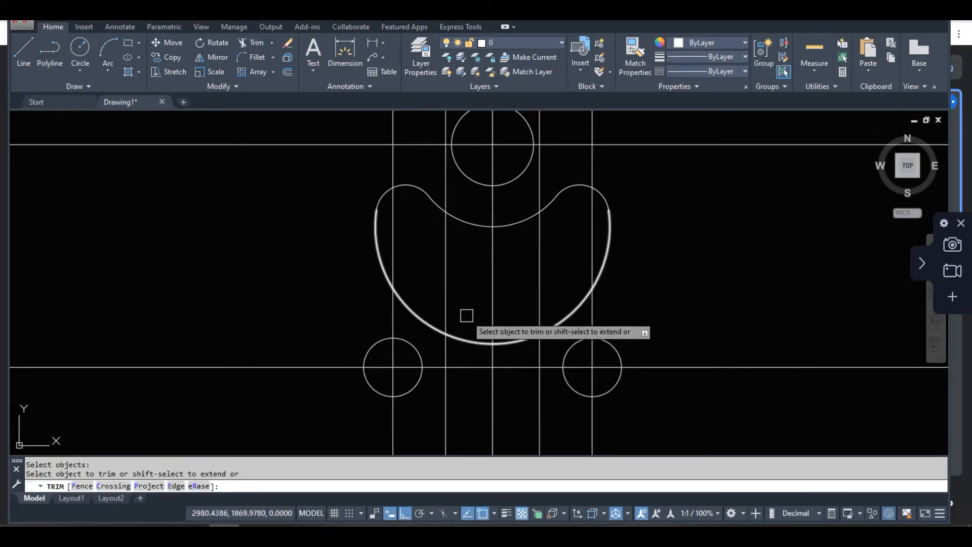
{"action": "left_click", "coordinate": [444, 304]}
{"action": "left_click", "coordinate": [540, 309]}
{"action": "scroll", "coordinate": [514, 252], "scroll_direction": "down", "scroll_amount": 2}
{"action": "key", "text": "Return"}
{"action": "key", "text": "Return"}
{"action": "key", "text": "Return"}
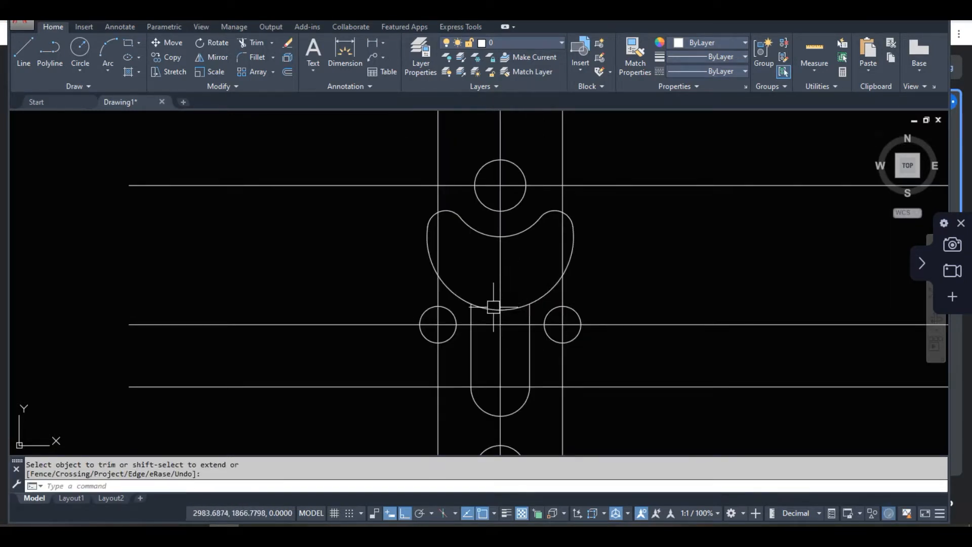
Step: Trim the radius 20 arc between the two slot sides so the slot opens into the curved opening
{"action": "left_click", "coordinate": [484, 309]}
{"action": "left_click", "coordinate": [512, 310]}
{"action": "scroll", "coordinate": [472, 299], "scroll_direction": "down", "scroll_amount": 4}
{"action": "key", "text": "Return"}
{"action": "scroll", "coordinate": [472, 312], "scroll_direction": "up", "scroll_amount": 4}
{"action": "scroll", "coordinate": [400, 312], "scroll_direction": "down", "scroll_amount": 2}
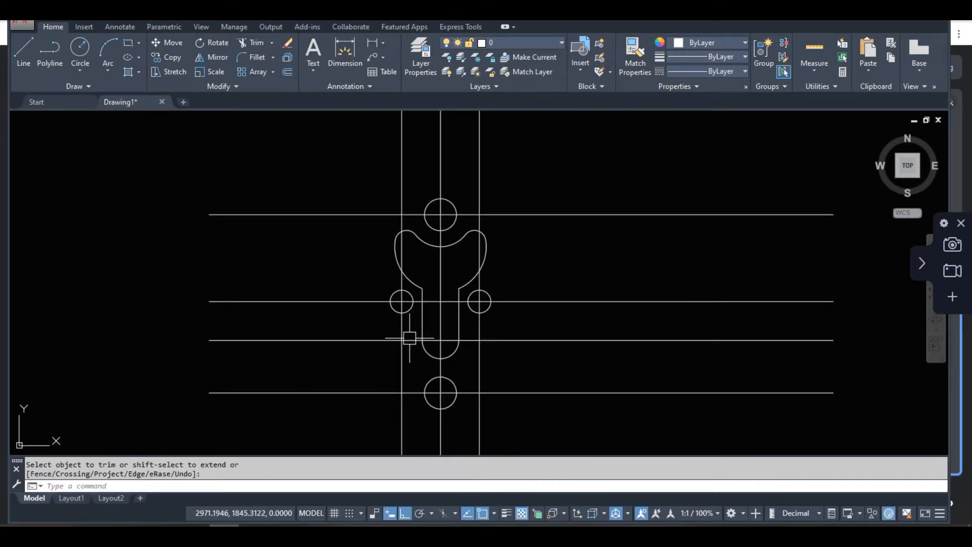
Step: Trim the side holes' vertical centre lines between the small circles and the curved opening on both sides
{"action": "scroll", "coordinate": [408, 332], "scroll_direction": "up", "scroll_amount": 2}
{"action": "type", "text": "tr"}
{"action": "key", "text": "Return"}
{"action": "key", "text": "Return"}
{"action": "scroll", "coordinate": [385, 263], "scroll_direction": "up", "scroll_amount": 5}
{"action": "scroll", "coordinate": [385, 262], "scroll_direction": "down", "scroll_amount": 5}
{"action": "key", "text": "Return"}
{"action": "key", "text": "Return"}
{"action": "key", "text": "Return"}
{"action": "left_click", "coordinate": [514, 267]}
{"action": "key", "text": "Return"}
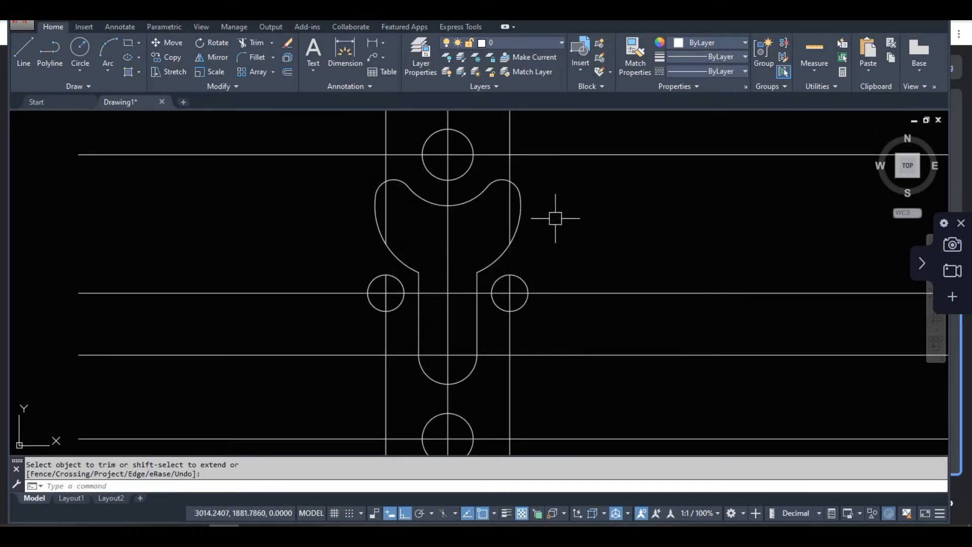
Step: Delete the two leftover upper pieces of the side holes' vertical centre lines
{"action": "left_click", "coordinate": [509, 135]}
{"action": "left_click", "coordinate": [386, 147]}
{"action": "key", "text": "Delete"}
{"action": "scroll", "coordinate": [379, 300], "scroll_direction": "down", "scroll_amount": 2}
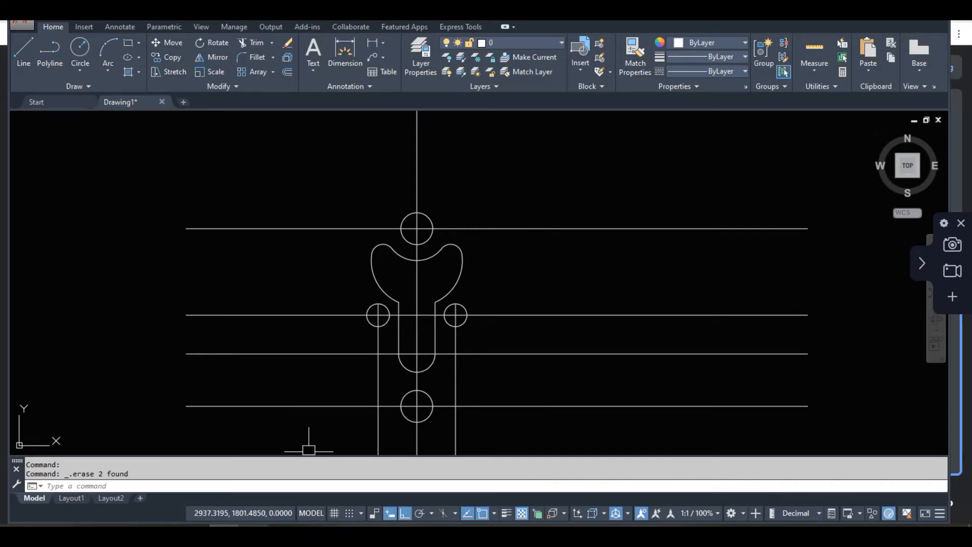
Step: Check the top height in the PDF drawing, and offset the upper hole's horizontal centre line 29 upward
{"action": "left_click", "coordinate": [254, 532]}
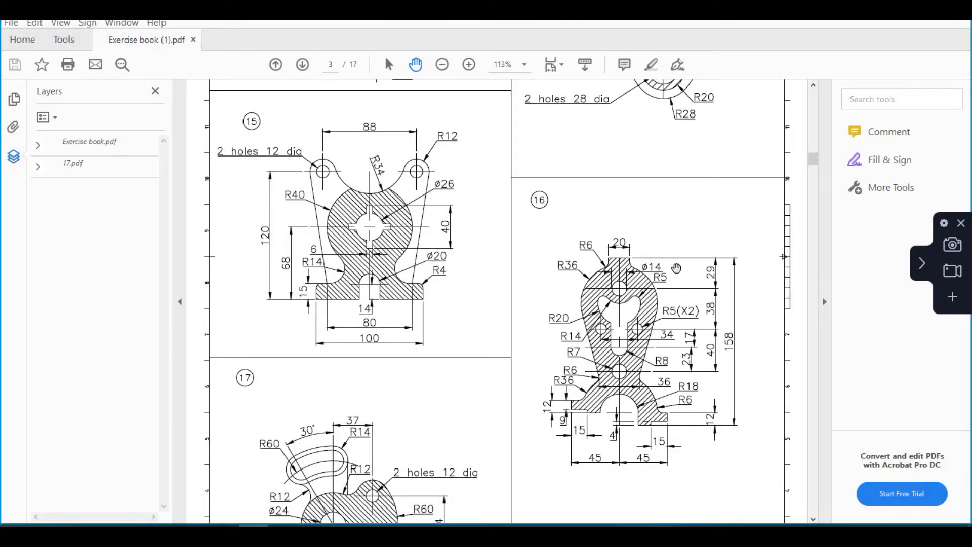
{"action": "left_click", "coordinate": [254, 531]}
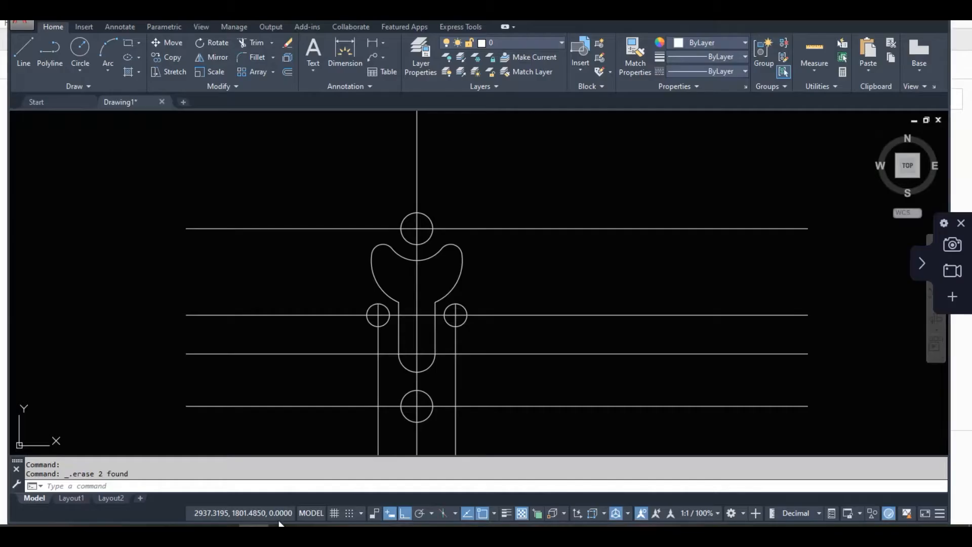
{"action": "type", "text": "o"}
{"action": "key", "text": "Return"}
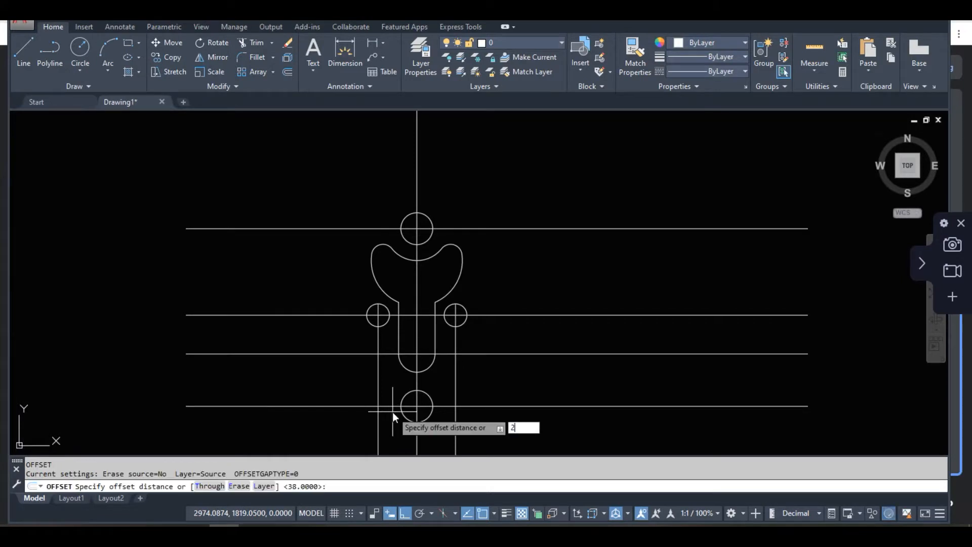
{"action": "type", "text": "29"}
{"action": "key", "text": "Return"}
{"action": "left_click", "coordinate": [516, 228]}
{"action": "left_click", "coordinate": [505, 195]}
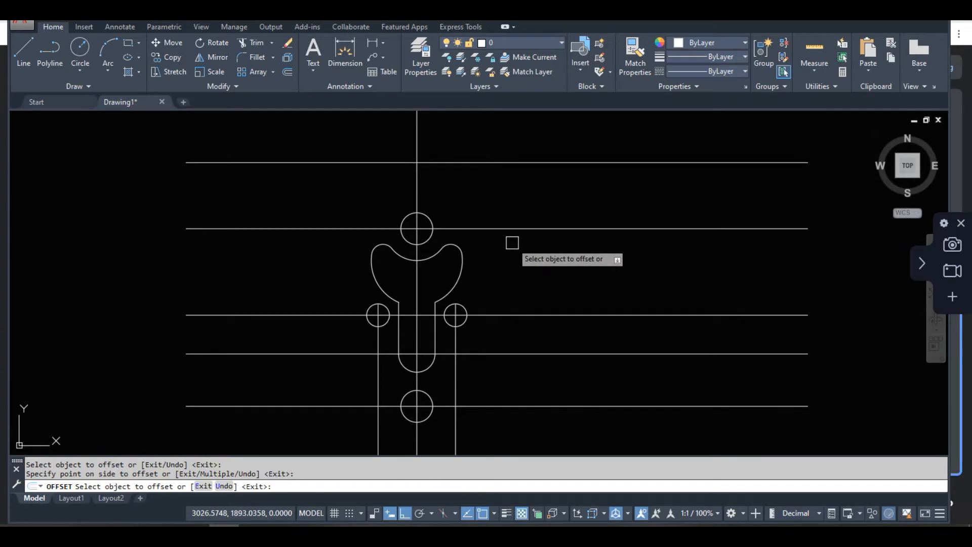
{"action": "key", "text": "Return"}
Step: Check the PDF drawing, and draw a radius 36 circle centred where the radius 14 arc crosses the vertical centre line
{"action": "key", "text": "alt+Tab"}
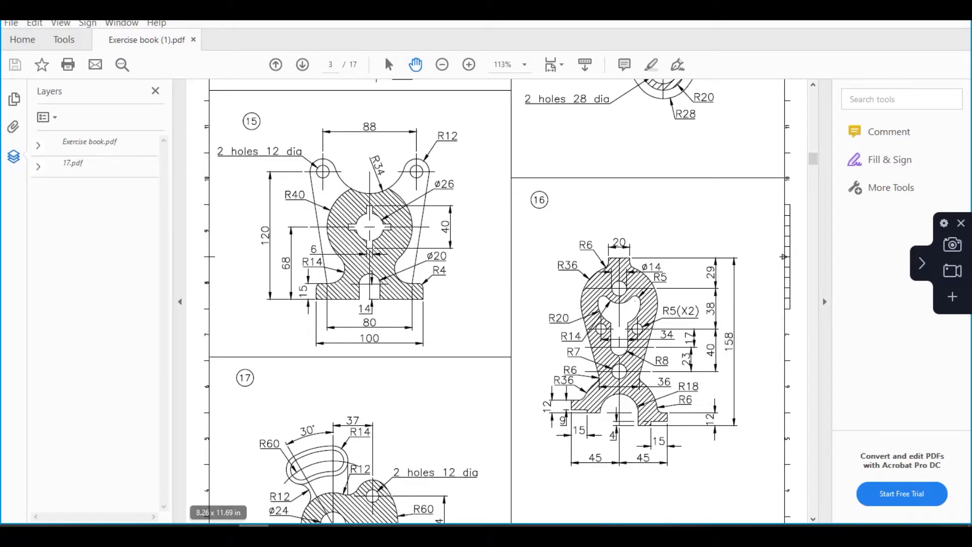
{"action": "key", "text": "alt+Tab"}
{"action": "scroll", "coordinate": [422, 287], "scroll_direction": "up", "scroll_amount": 3}
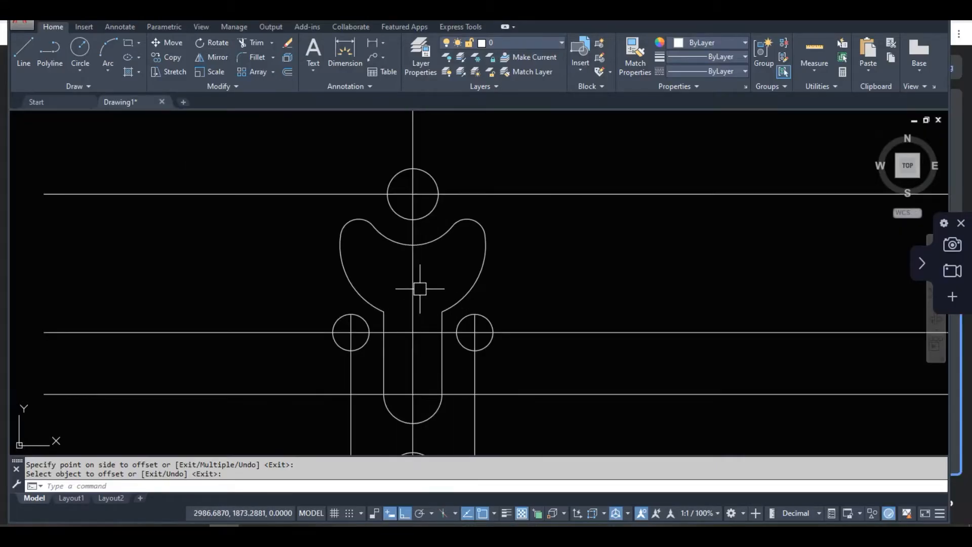
{"action": "key", "text": "Return"}
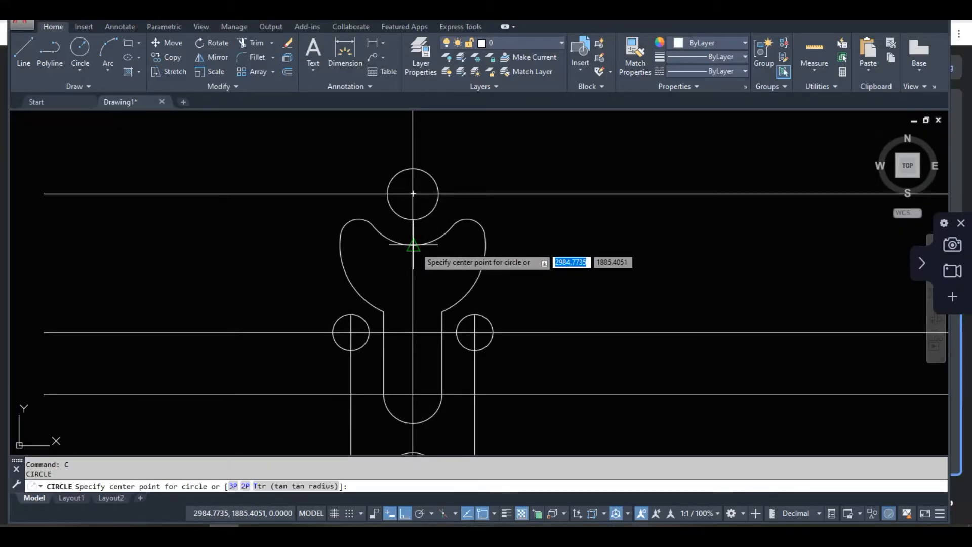
{"action": "scroll", "coordinate": [412, 248], "scroll_direction": "up", "scroll_amount": 6}
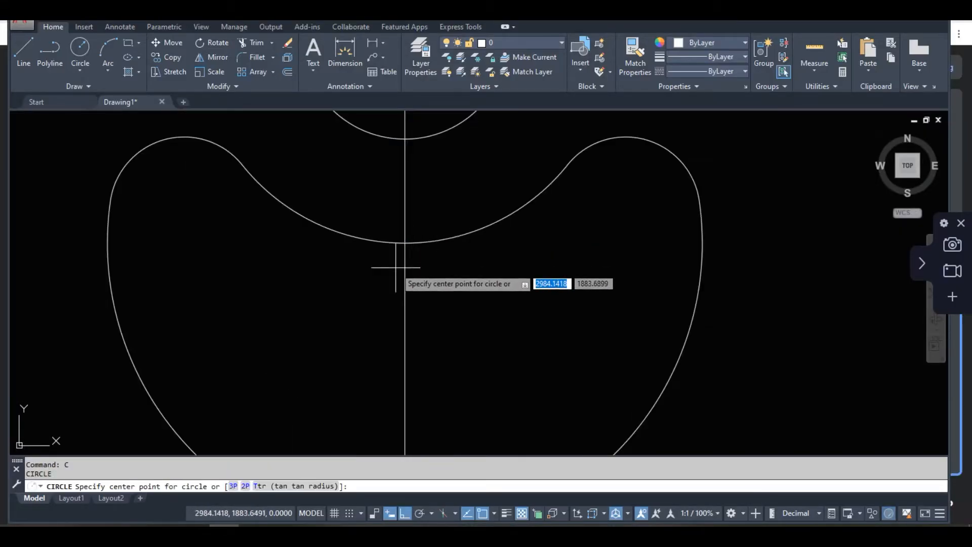
{"action": "left_click", "coordinate": [404, 243]}
{"action": "scroll", "coordinate": [428, 299], "scroll_direction": "down", "scroll_amount": 6}
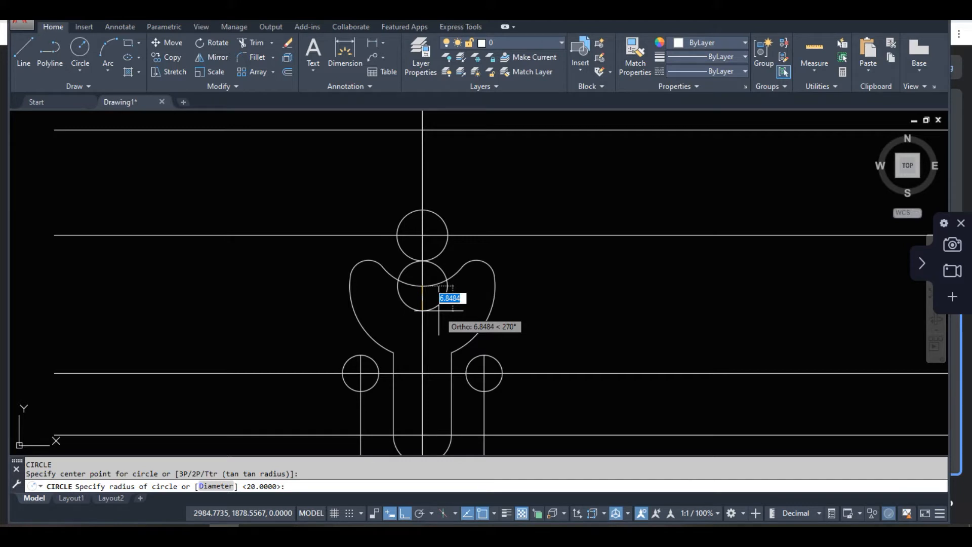
{"action": "type", "text": "36"}
{"action": "key", "text": "Return"}
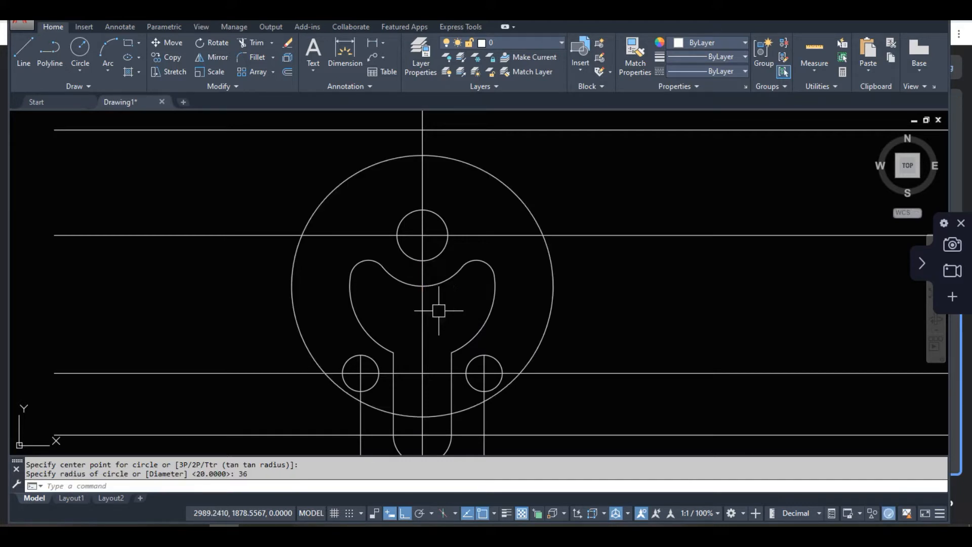
Step: Check the neck width in the PDF drawing, and offset the vertical centre line 10 to both sides
{"action": "middle_click_drag", "start_coordinate": [386, 236], "coordinate": [388, 261]}
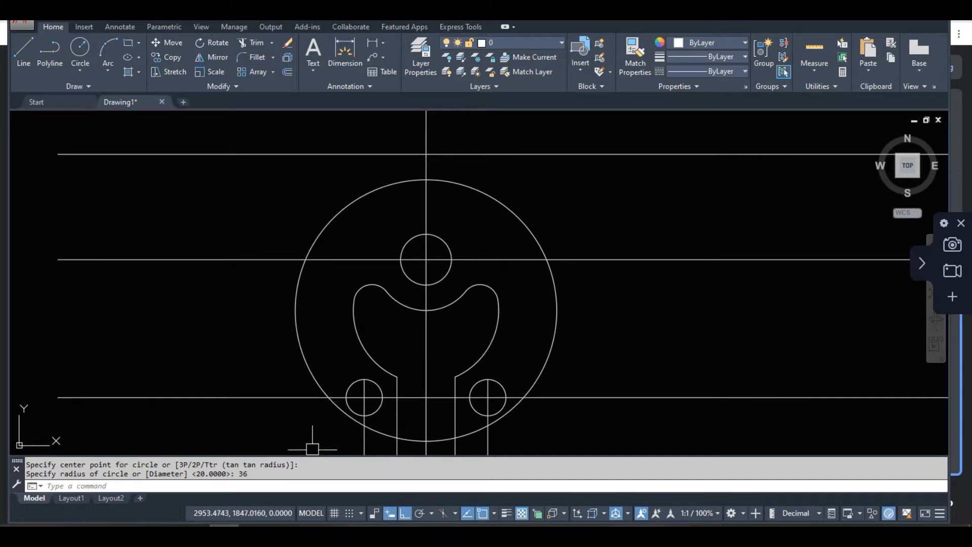
{"action": "middle_click_drag", "start_coordinate": [364, 394], "coordinate": [362, 345]}
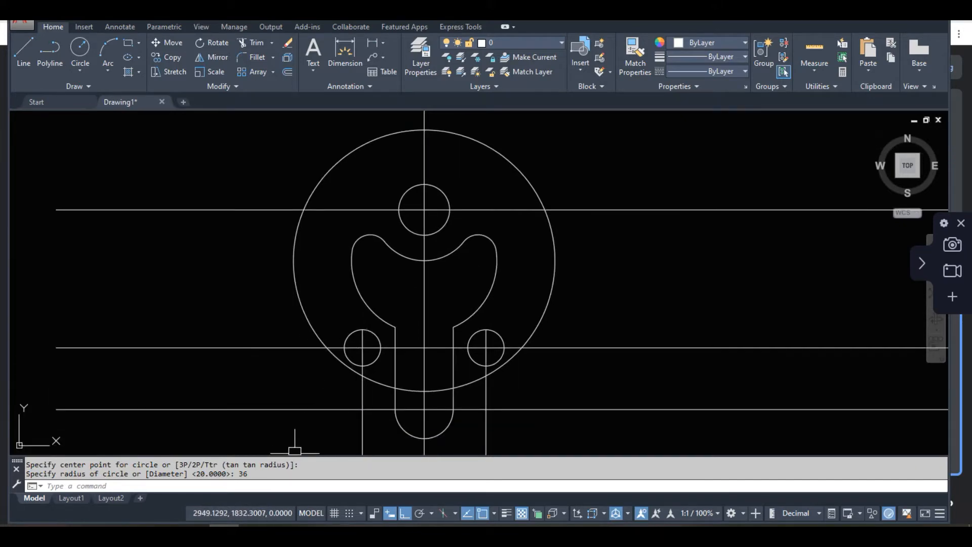
{"action": "left_click", "coordinate": [255, 524]}
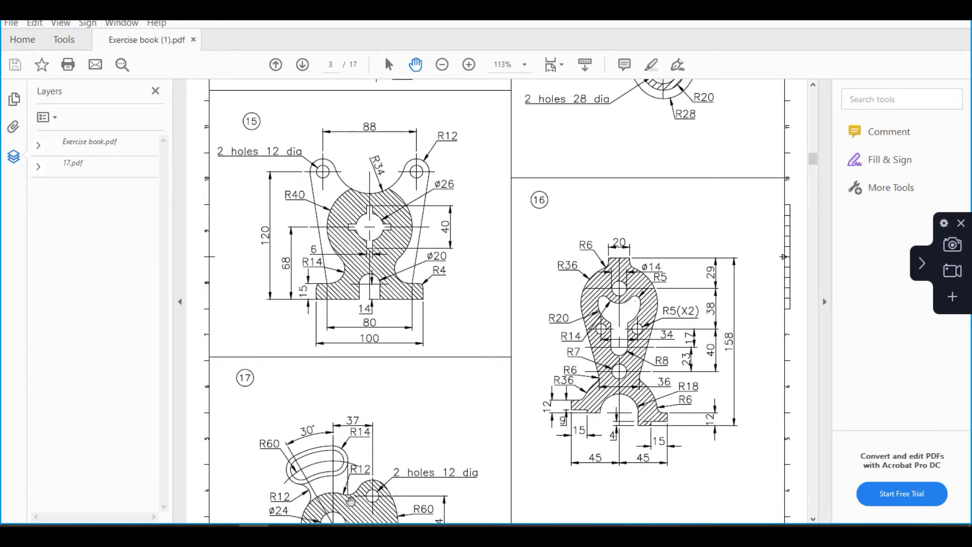
{"action": "left_click", "coordinate": [225, 525]}
{"action": "type", "text": "o"}
{"action": "key", "text": "Return"}
{"action": "type", "text": "10"}
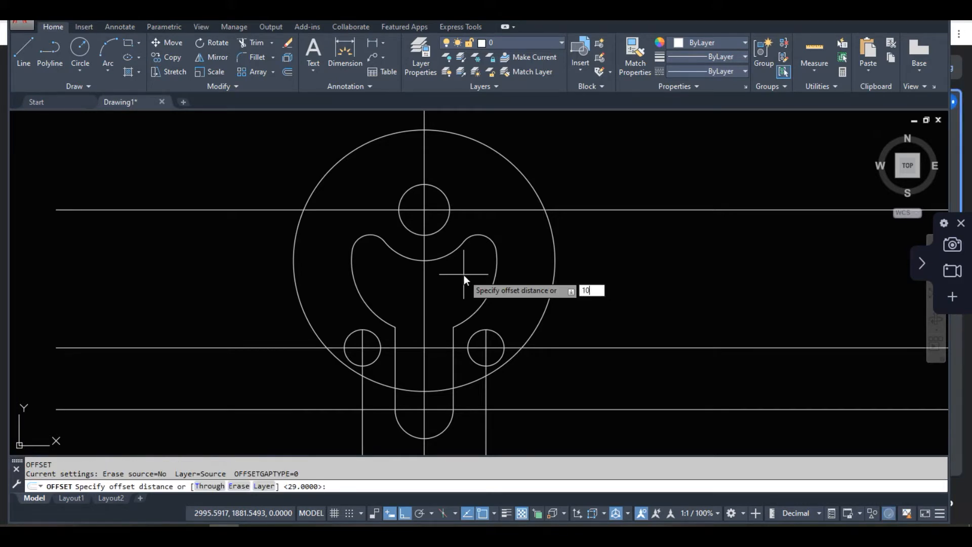
{"action": "key", "text": "Return"}
{"action": "left_click", "coordinate": [424, 151]}
{"action": "left_click", "coordinate": [466, 164]}
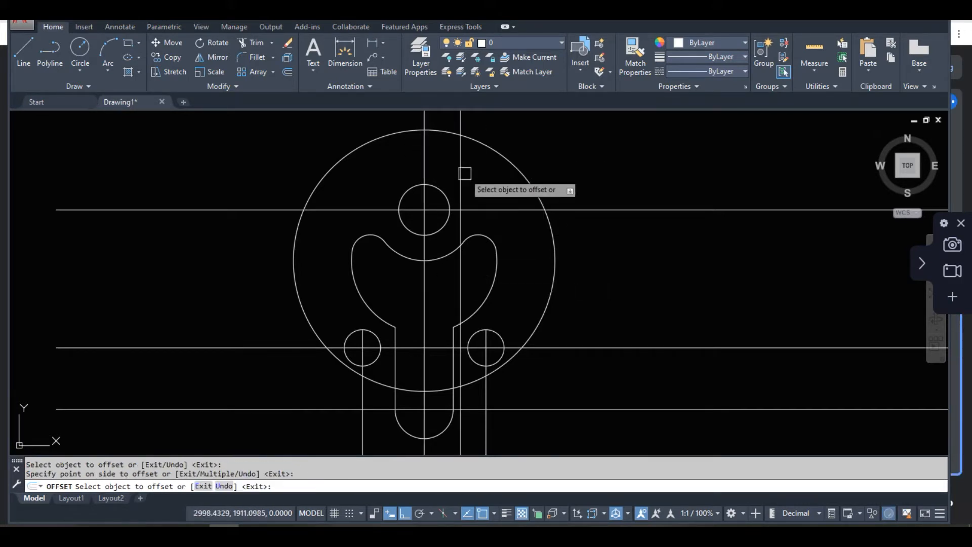
{"action": "left_click", "coordinate": [425, 152]}
{"action": "left_click", "coordinate": [355, 205]}
{"action": "mouse_move", "coordinate": [354, 212]}
{"action": "middle_mouse_down"}
{"action": "mouse_move", "coordinate": [375, 225]}
{"action": "mouse_move", "coordinate": [379, 260]}
{"action": "middle_mouse_up"}
{"action": "key", "text": "Escape"}
Step: Trim the top line and the two 10 offset lines to form the rectangular neck above the radius 36 circle
{"action": "middle_click_drag", "start_coordinate": [386, 211], "coordinate": [387, 258]}
{"action": "scroll", "coordinate": [384, 228], "scroll_direction": "up", "scroll_amount": 2}
{"action": "type", "text": "tr"}
{"action": "key", "text": "space"}
{"action": "key", "text": "space"}
{"action": "key", "text": "space"}
{"action": "key", "text": "space"}
{"action": "key", "text": "space"}
{"action": "left_click", "coordinate": [531, 170]}
{"action": "left_click", "coordinate": [348, 171]}
{"action": "left_click", "coordinate": [255, 262]}
{"action": "left_click", "coordinate": [234, 210]}
{"action": "left_click", "coordinate": [378, 310]}
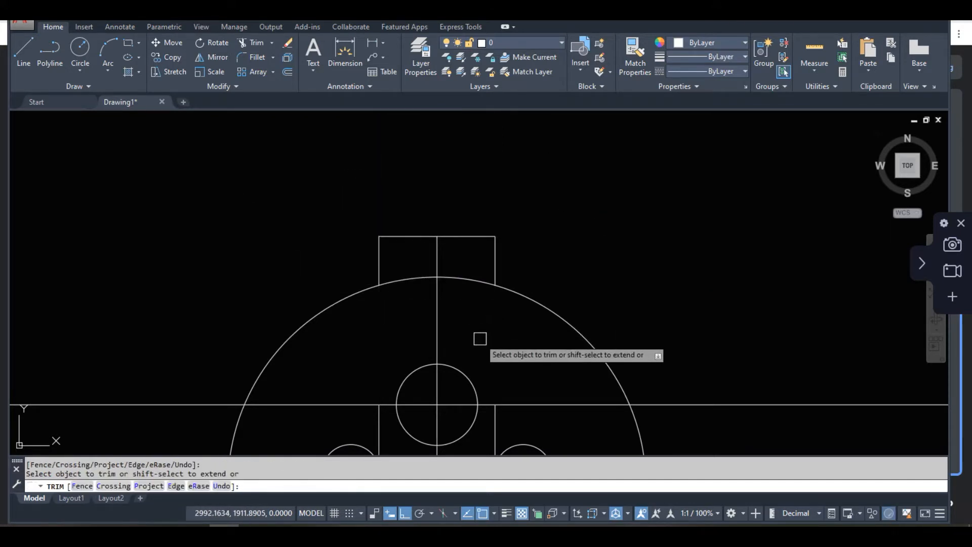
{"action": "middle_click_drag", "start_coordinate": [471, 411], "coordinate": [466, 317]}
{"action": "key", "text": "Escape"}
Step: Delete the two leftover offset lines below the upper hole's horizontal centre line
{"action": "left_click", "coordinate": [374, 336]}
{"action": "left_click", "coordinate": [491, 347]}
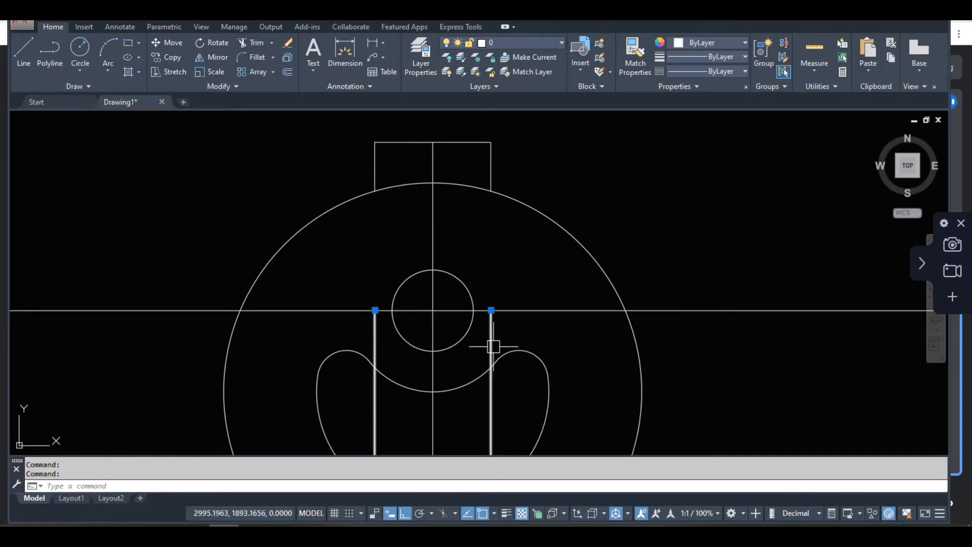
{"action": "key", "text": "Delete"}
Step: Fillet the neck's left side to the radius 36 circle with radius 6
{"action": "middle_click_drag", "start_coordinate": [423, 302], "coordinate": [410, 346]}
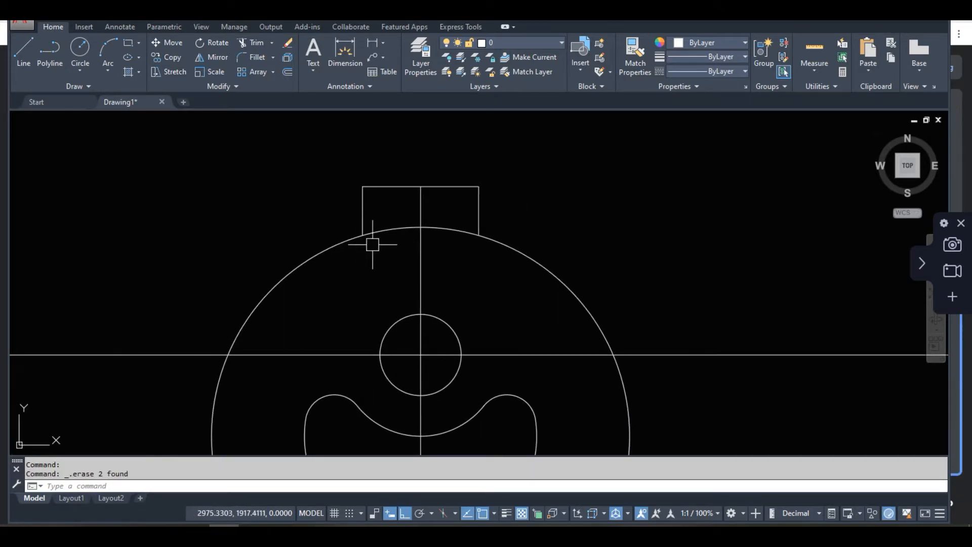
{"action": "type", "text": "f"}
{"action": "key", "text": "Return"}
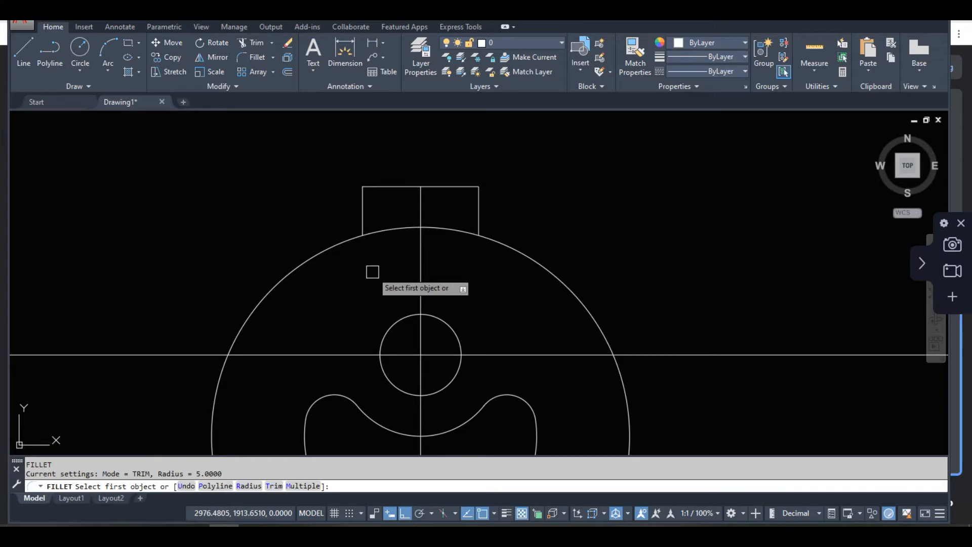
{"action": "type", "text": "r"}
{"action": "key", "text": "Return"}
{"action": "type", "text": "6"}
{"action": "key", "text": "Return"}
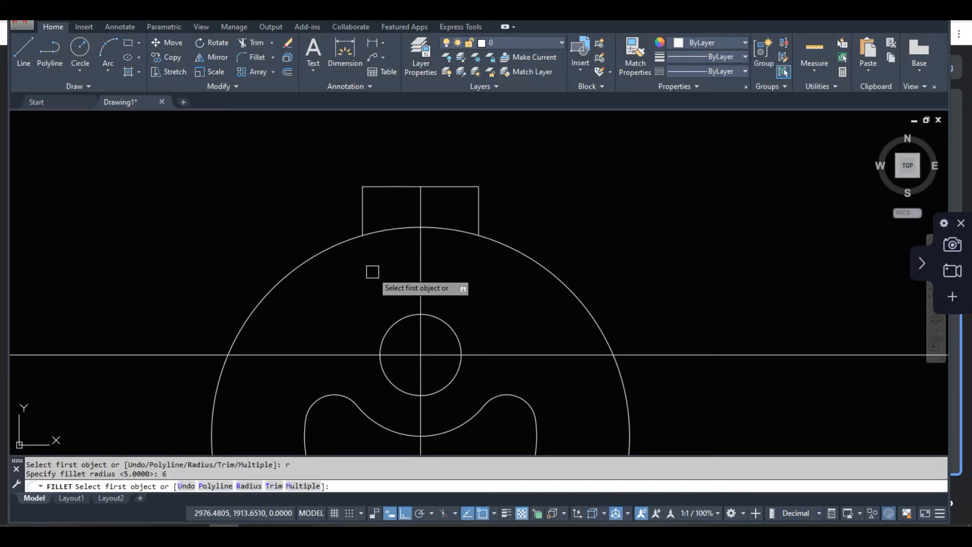
{"action": "left_click", "coordinate": [348, 238]}
{"action": "left_click", "coordinate": [361, 210]}
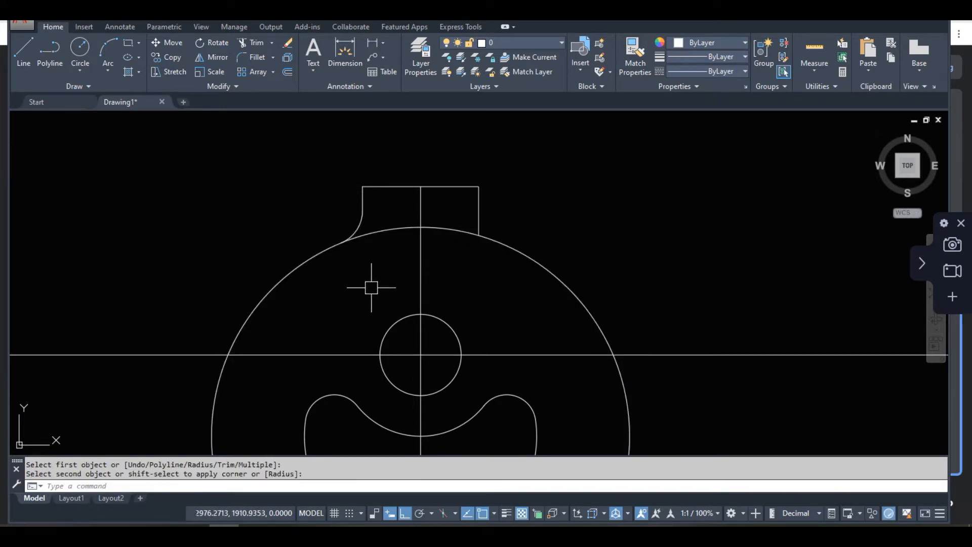
Step: Add the matching radius 6 fillet between the neck's right side and the radius 36 circle
{"action": "key", "text": "Return"}
{"action": "left_click", "coordinate": [519, 254]}
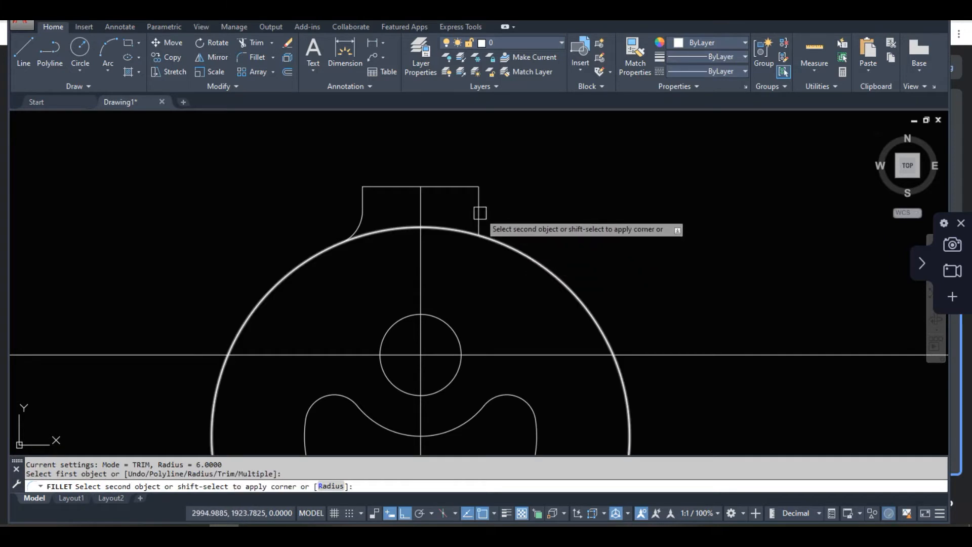
{"action": "left_click", "coordinate": [479, 212]}
Step: Trim the radius 36 circle's upper arc between the two neck fillets
{"action": "type", "text": "r"}
{"action": "key", "text": "Return"}
{"action": "key", "text": "Return"}
{"action": "scroll", "coordinate": [445, 246], "scroll_direction": "down", "scroll_amount": 6}
{"action": "key", "text": "Return"}
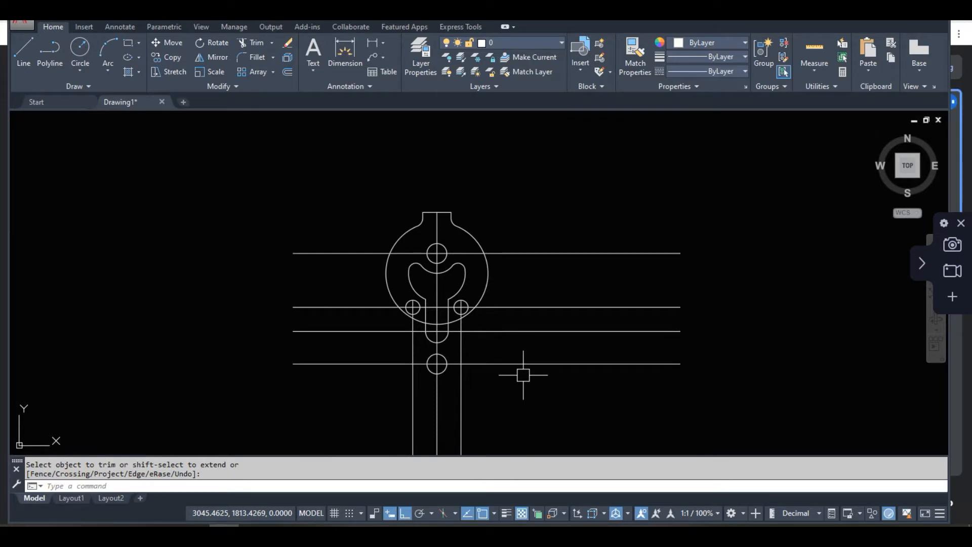
Step: Check exercise 16 in the PDF and stretch the neck's top line rightward to about the ends of the horizontal construction lines
{"action": "middle_click_drag", "start_coordinate": [433, 375], "coordinate": [438, 337]}
{"action": "key", "text": "alt+Tab"}
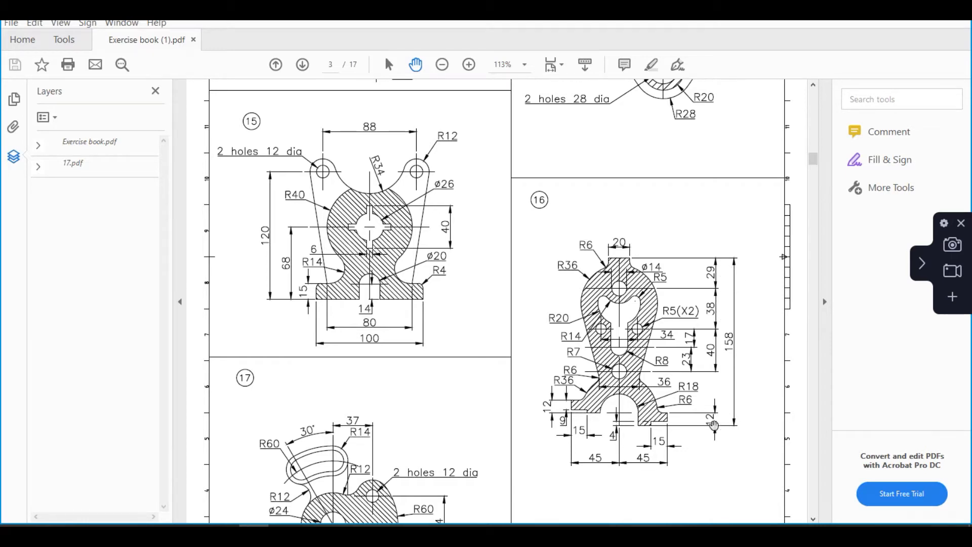
{"action": "left_click", "coordinate": [224, 535]}
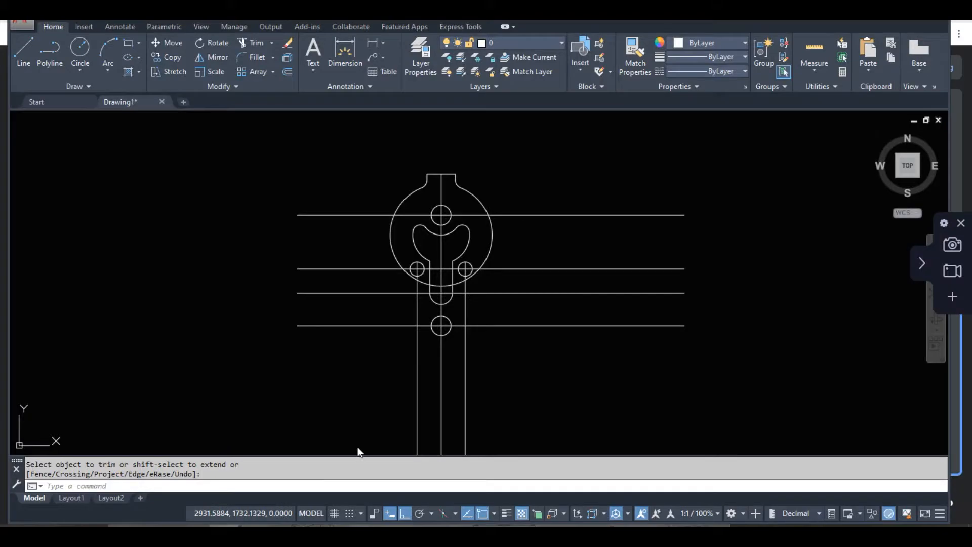
{"action": "left_click", "coordinate": [253, 535]}
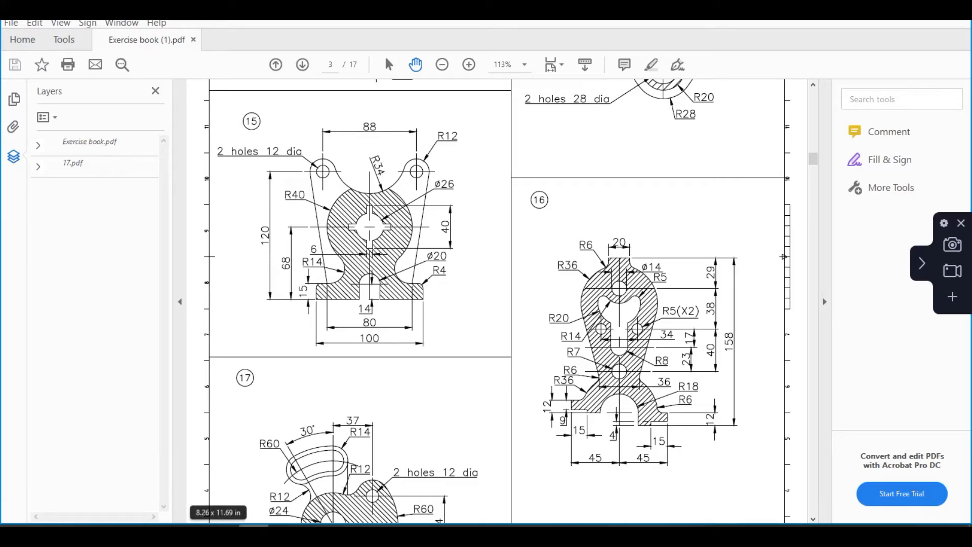
{"action": "left_click", "coordinate": [224, 535]}
{"action": "scroll", "coordinate": [480, 151], "scroll_direction": "up", "scroll_amount": 4}
{"action": "left_click", "coordinate": [397, 205]}
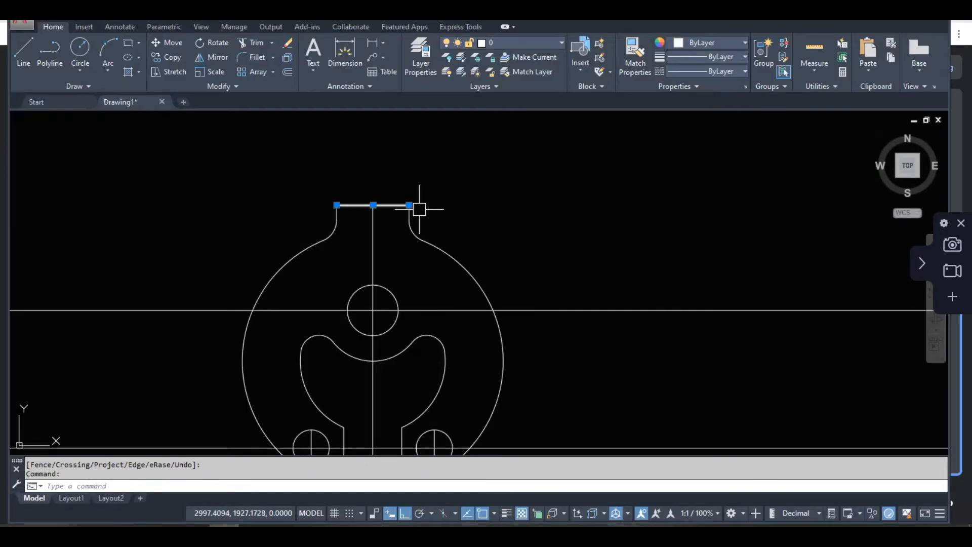
{"action": "left_click", "coordinate": [409, 205]}
{"action": "scroll", "coordinate": [509, 175], "scroll_direction": "up", "scroll_amount": 2}
{"action": "scroll", "coordinate": [508, 176], "scroll_direction": "down", "scroll_amount": 3}
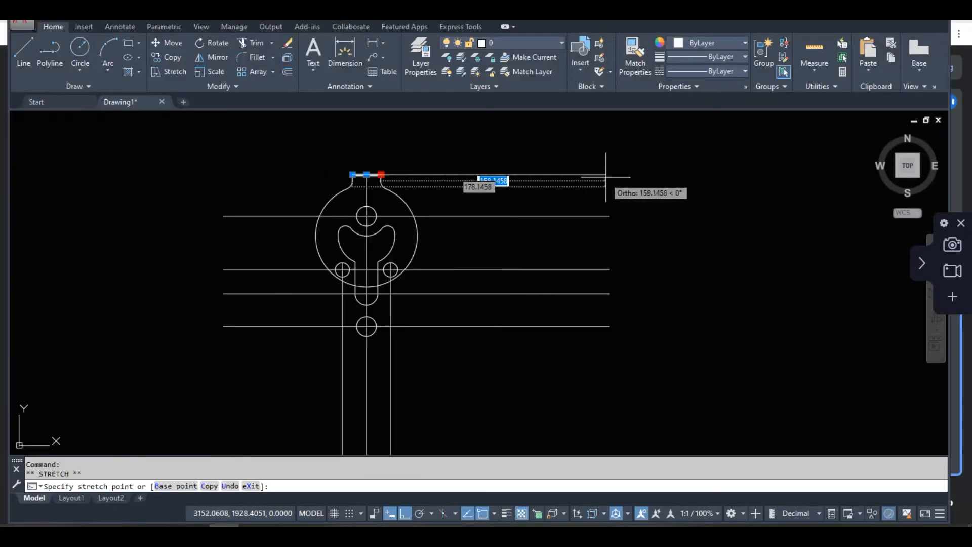
{"action": "left_click", "coordinate": [610, 179]}
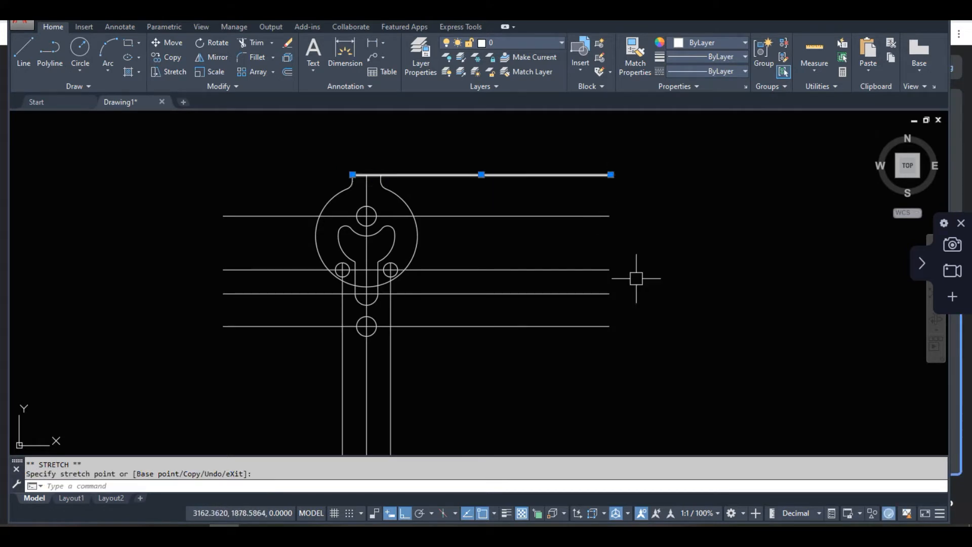
{"action": "key", "text": "Escape"}
{"action": "key", "text": "Escape"}
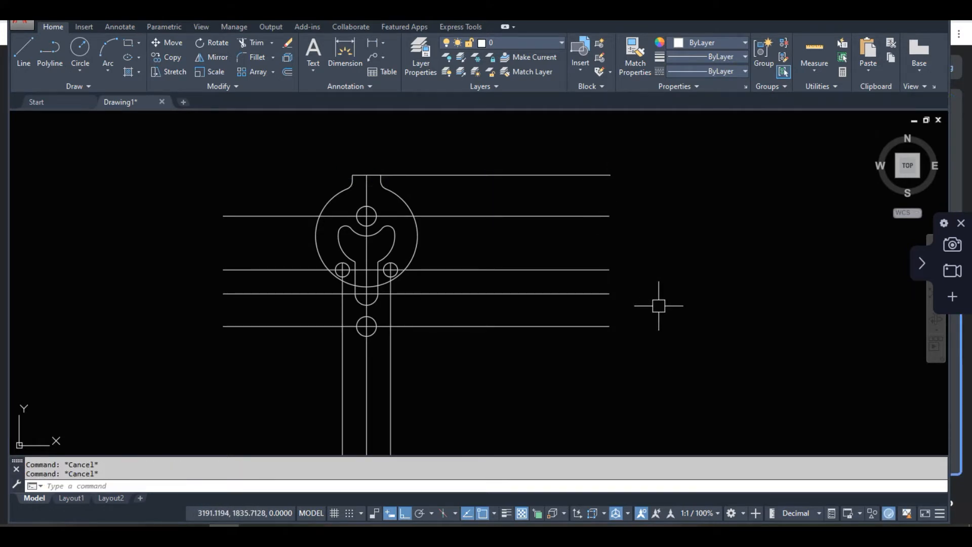
Step: Offset the lengthened top line downward by 158 to create the base line
{"action": "type", "text": "o"}
{"action": "key", "text": "Return"}
{"action": "type", "text": "158"}
{"action": "key", "text": "Return"}
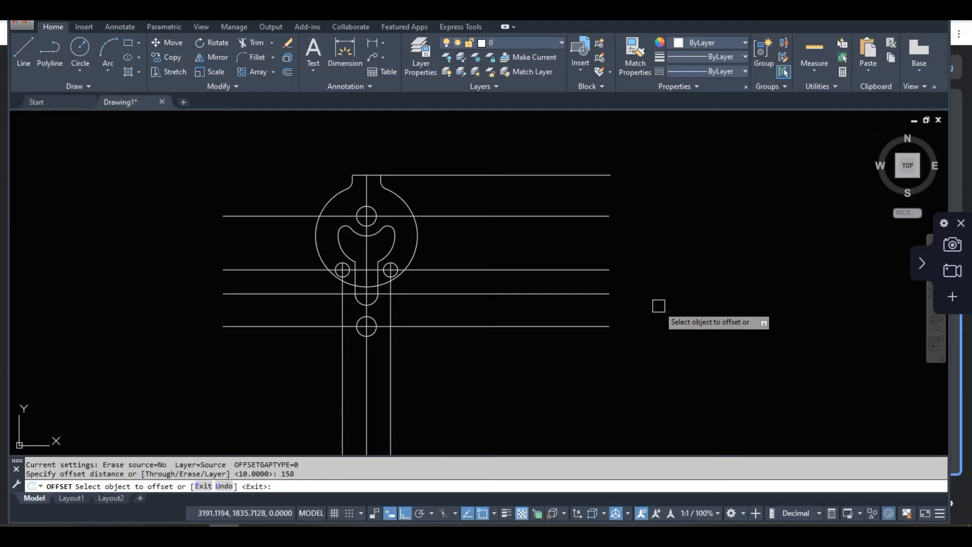
{"action": "left_click", "coordinate": [529, 177]}
{"action": "left_click", "coordinate": [509, 372]}
{"action": "key", "text": "Return"}
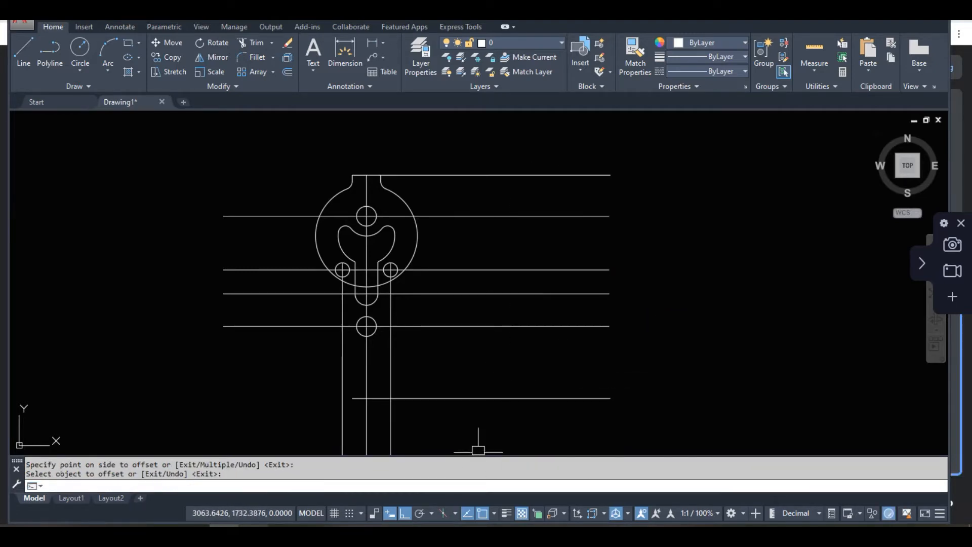
Step: Extend the base line leftward to the vertical line through the left small hole
{"action": "key", "text": "alt+Tab"}
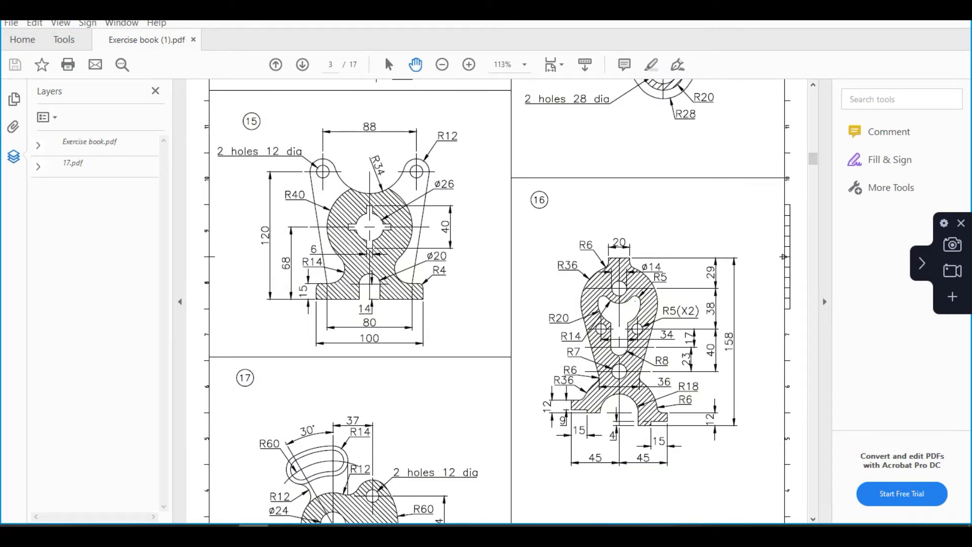
{"action": "key", "text": "alt+Tab"}
{"action": "type", "text": "ex"}
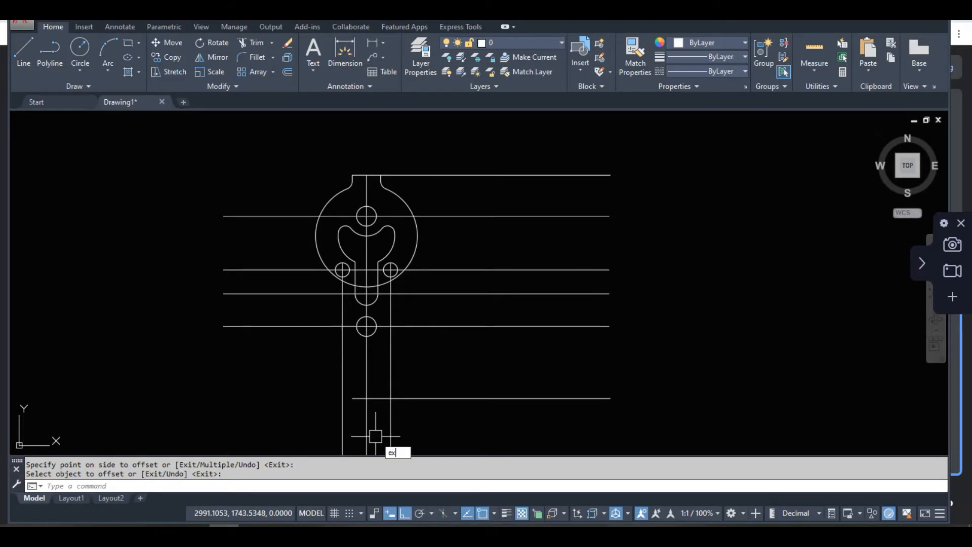
{"action": "key", "text": "Return"}
{"action": "left_click", "coordinate": [441, 398]}
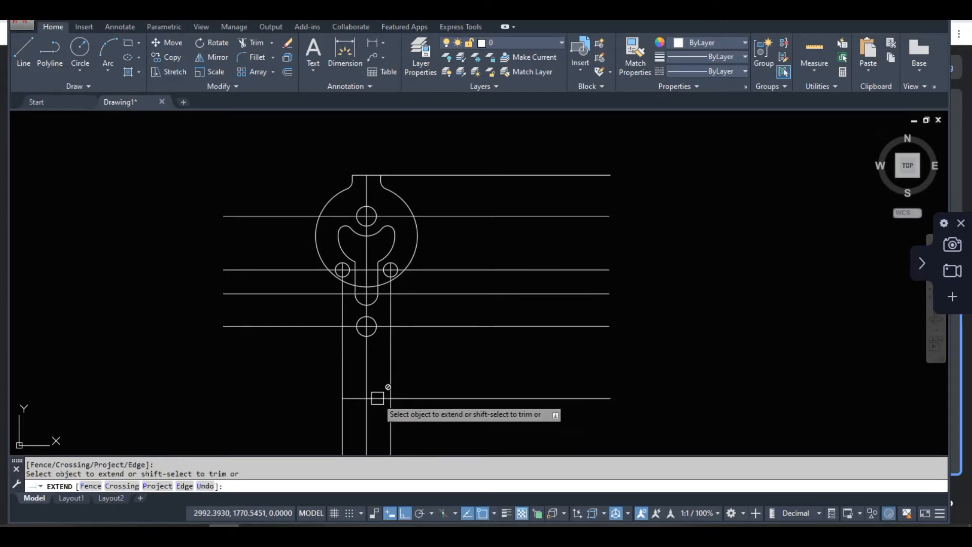
{"action": "middle_click_drag", "start_coordinate": [253, 390], "coordinate": [300, 342]}
{"action": "key", "text": "Escape"}
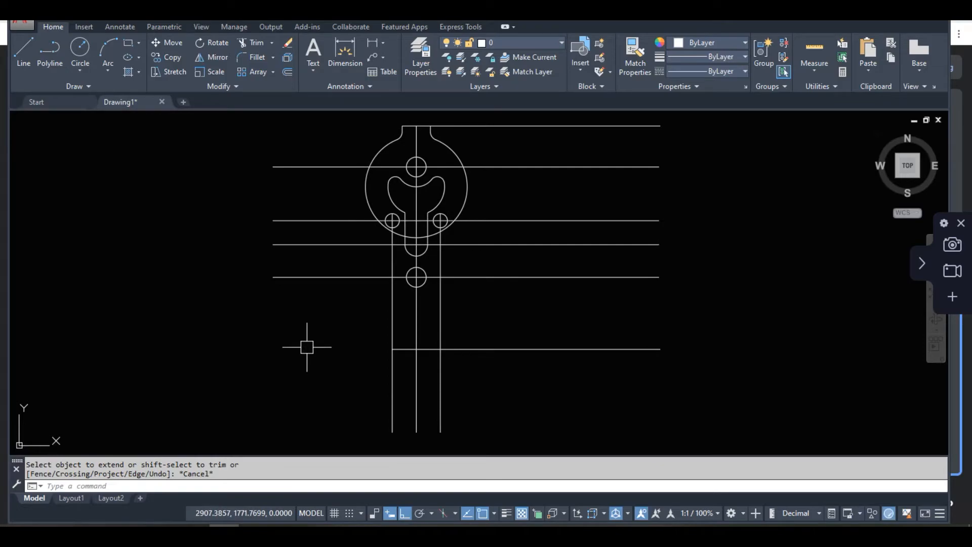
Step: Check the base width in the PDF and offset the vertical centre line by 45 to both sides
{"action": "key", "text": "alt+Tab"}
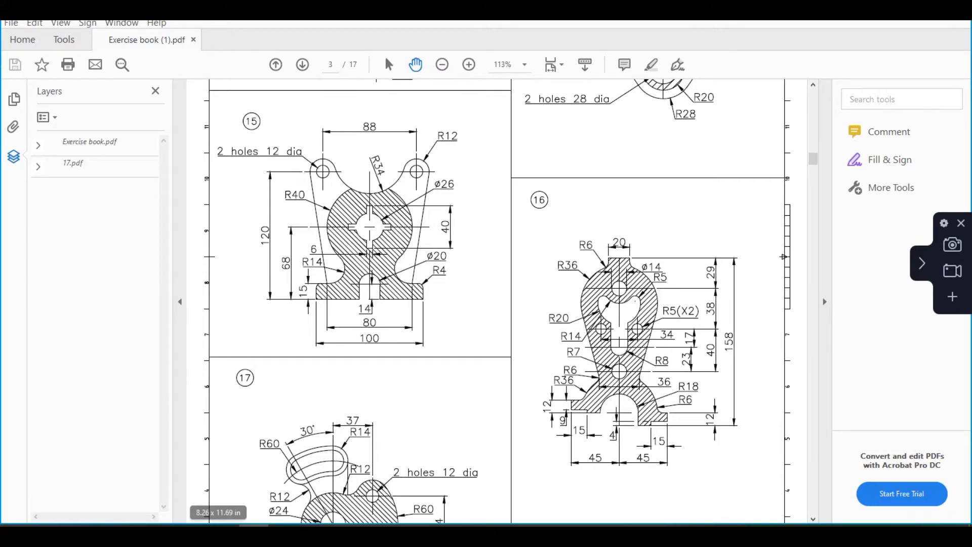
{"action": "left_click", "coordinate": [224, 535]}
{"action": "scroll", "coordinate": [433, 388], "scroll_direction": "up", "scroll_amount": 2}
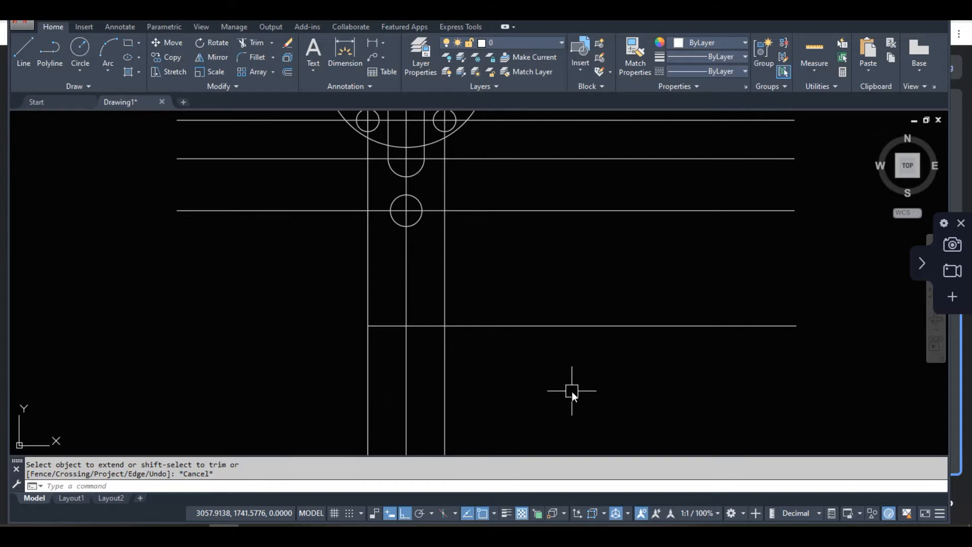
{"action": "type", "text": "o"}
{"action": "key", "text": "Return"}
{"action": "type", "text": "45"}
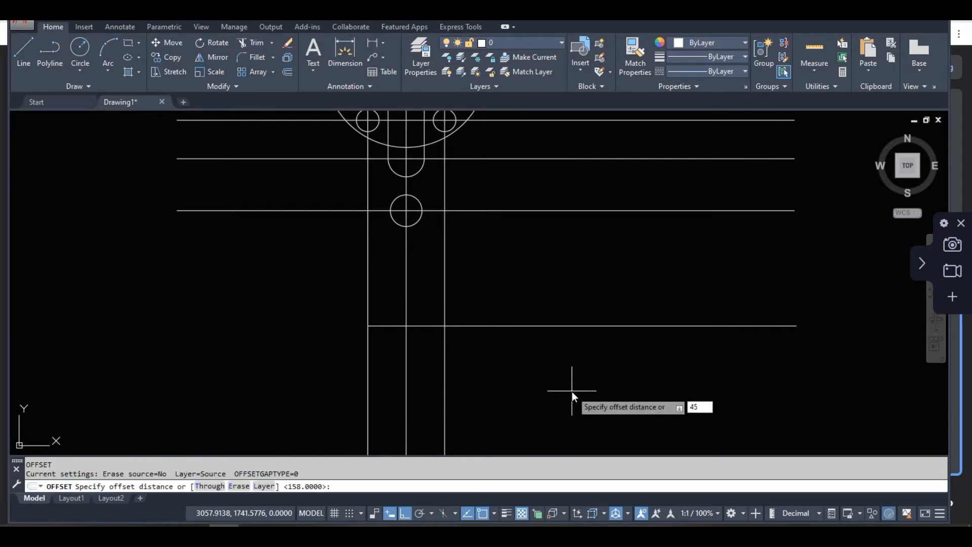
{"action": "key", "text": "Return"}
{"action": "left_click", "coordinate": [405, 380]}
{"action": "left_click", "coordinate": [567, 390]}
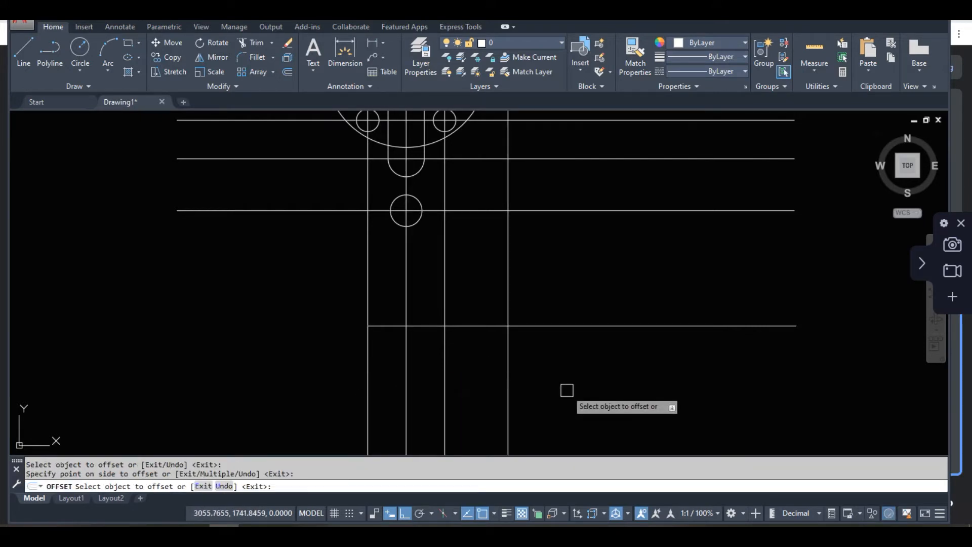
{"action": "left_click", "coordinate": [406, 378]}
{"action": "left_click", "coordinate": [160, 379]}
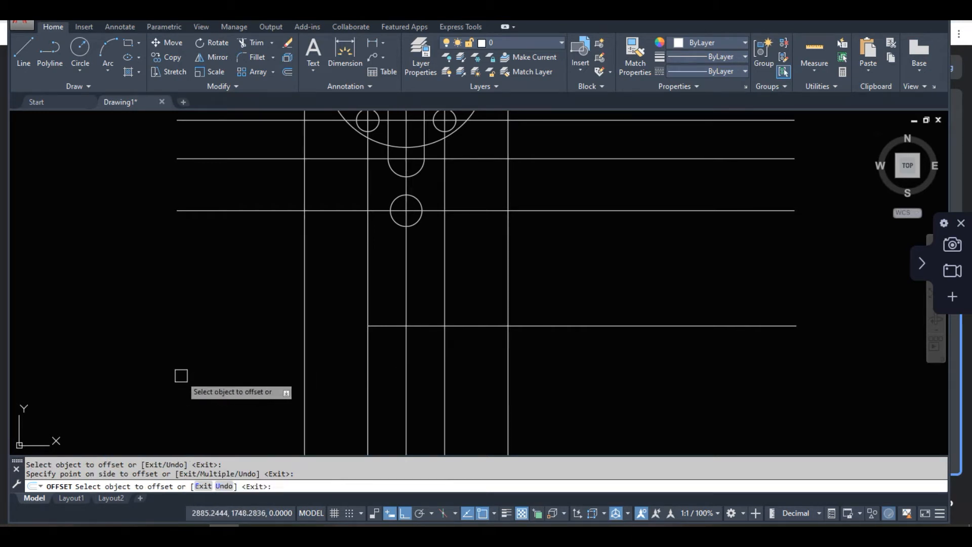
{"action": "key", "text": "Escape"}
Step: Extend the base line leftward to the new outer left vertical line
{"action": "type", "text": "ex"}
{"action": "key", "text": "Return"}
{"action": "key", "text": "Return"}
{"action": "left_click", "coordinate": [381, 328]}
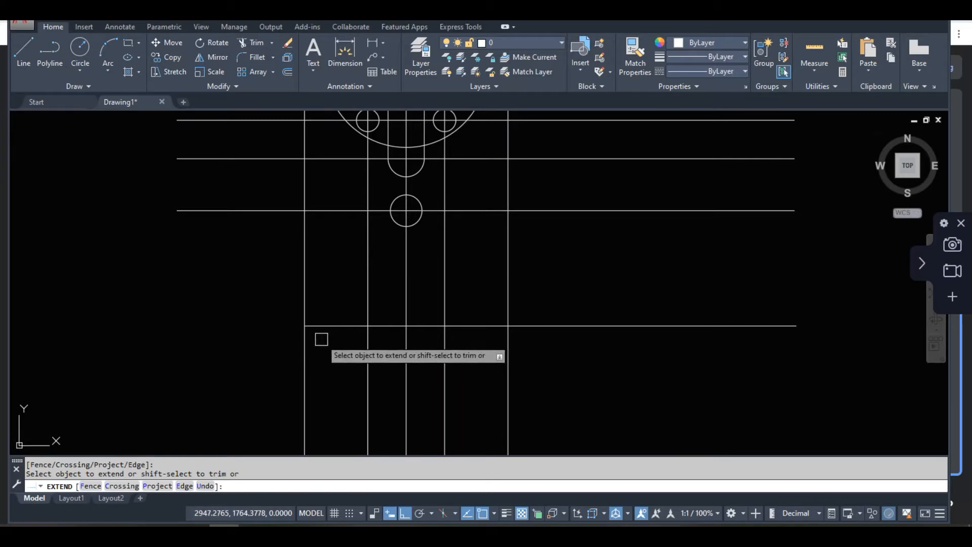
{"action": "key", "text": "Escape"}
Step: Check the foot dimensions in the PDF and offset the outer right vertical line inward by 15
{"action": "left_click", "coordinate": [254, 532]}
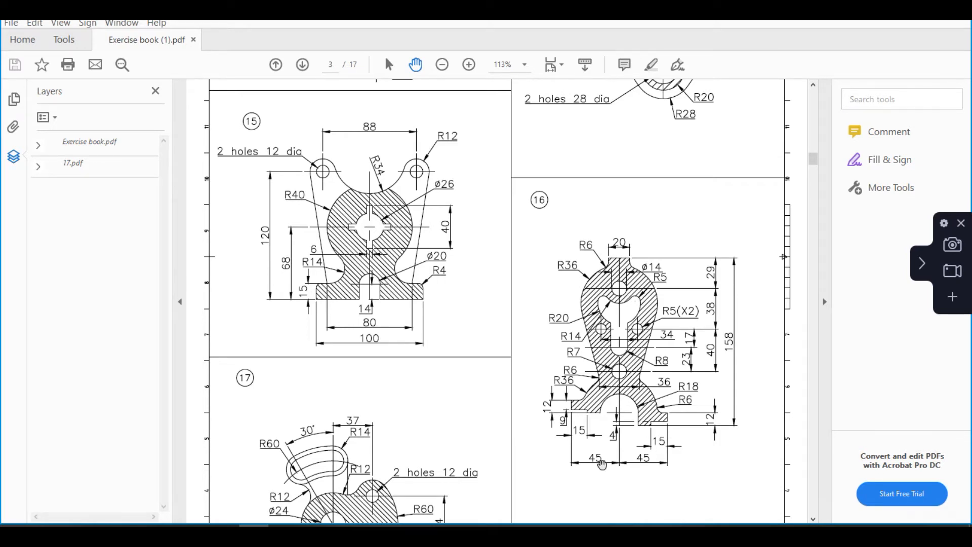
{"action": "left_click", "coordinate": [922, 263]}
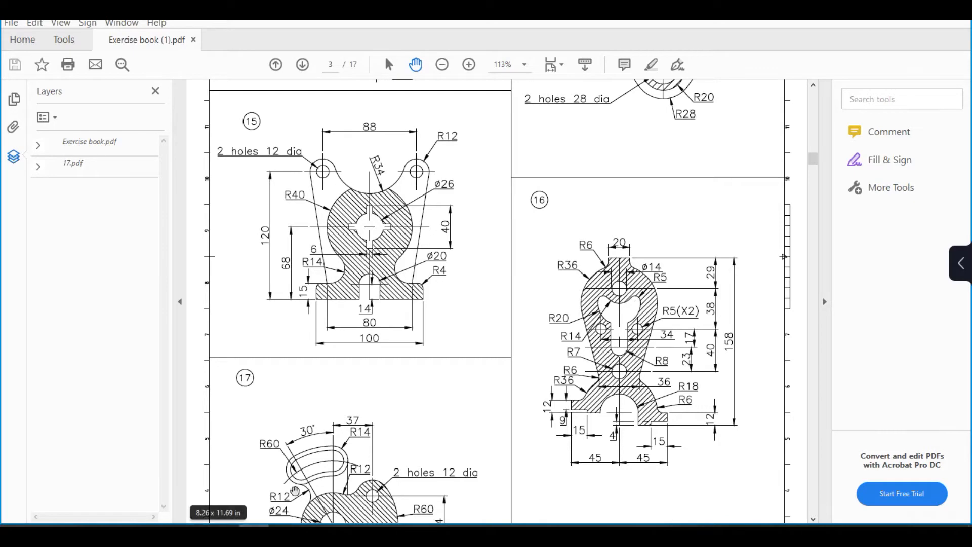
{"action": "left_click", "coordinate": [224, 530]}
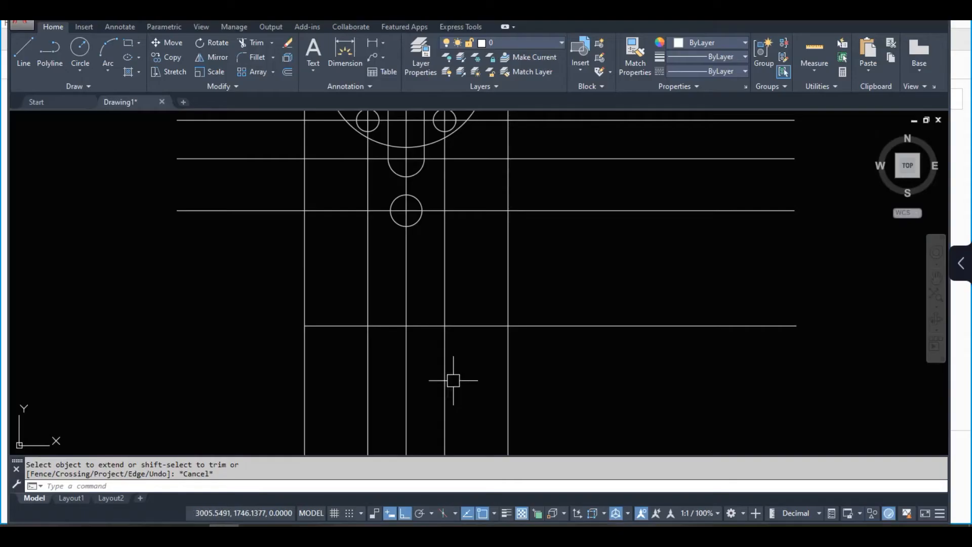
{"action": "type", "text": "o"}
{"action": "key", "text": "Return"}
{"action": "type", "text": "15"}
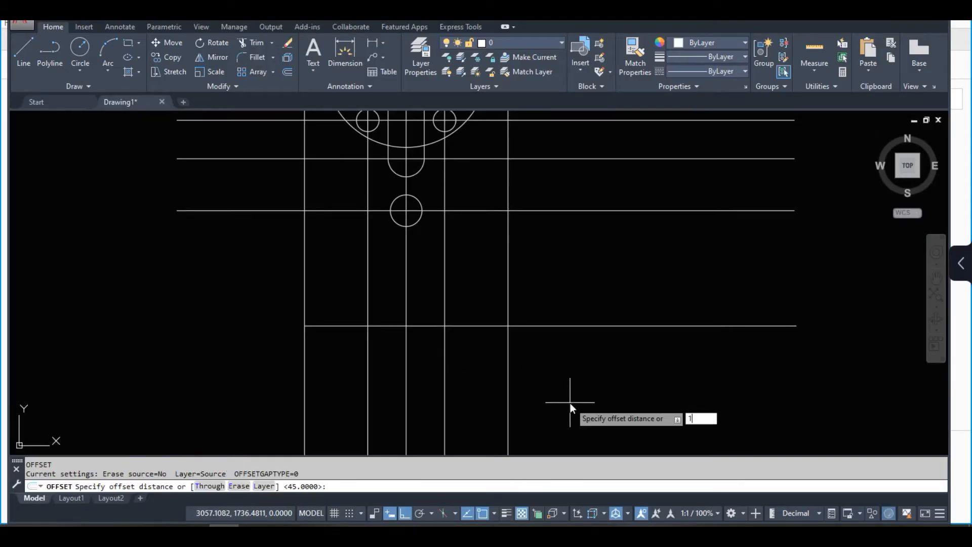
{"action": "key", "text": "Return"}
{"action": "left_click", "coordinate": [507, 372]}
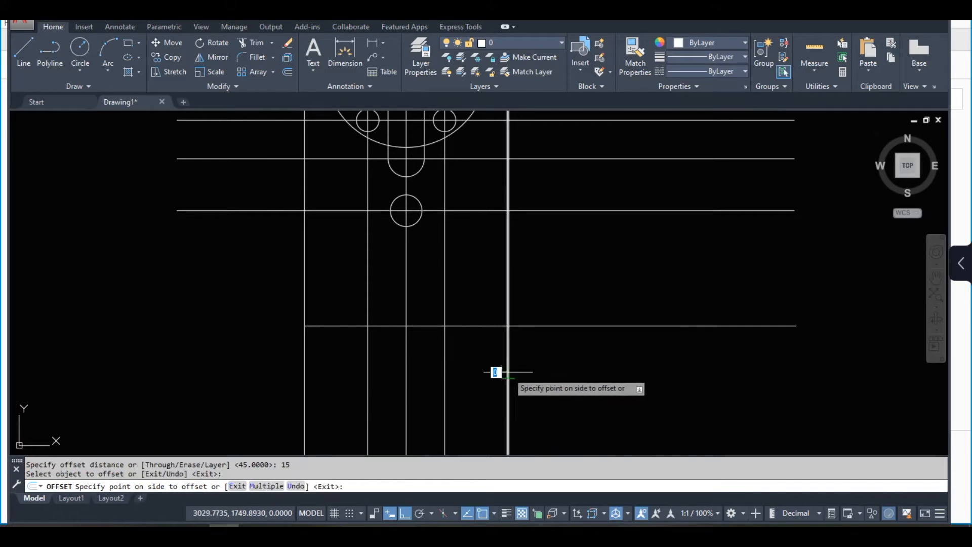
{"action": "left_click", "coordinate": [487, 376]}
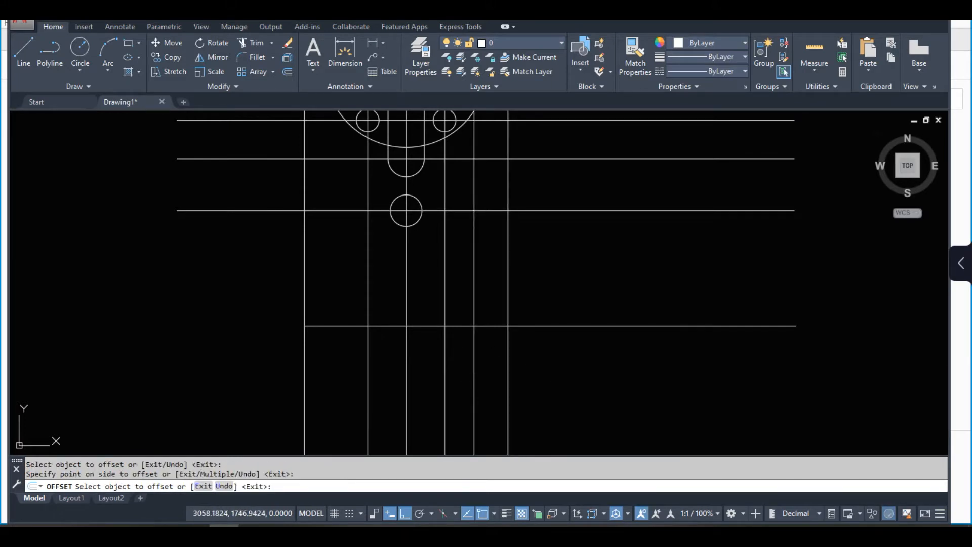
{"action": "key", "text": "Escape"}
{"action": "scroll", "coordinate": [559, 385], "scroll_direction": "down", "scroll_amount": 2}
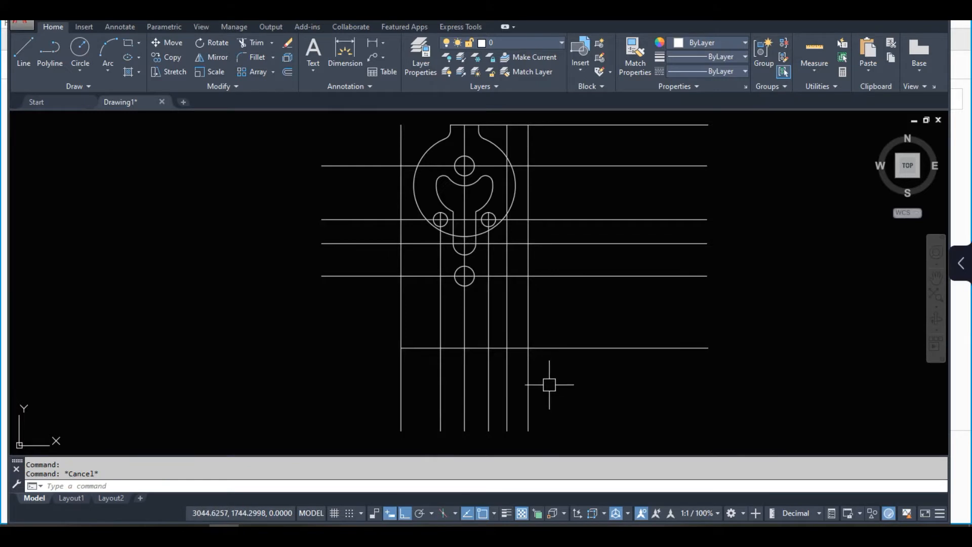
Step: Try deleting the two vertical construction lines through the small side holes, and undo the deletion
{"action": "left_click", "coordinate": [490, 322]}
{"action": "left_click", "coordinate": [440, 325]}
{"action": "key", "text": "Delete"}
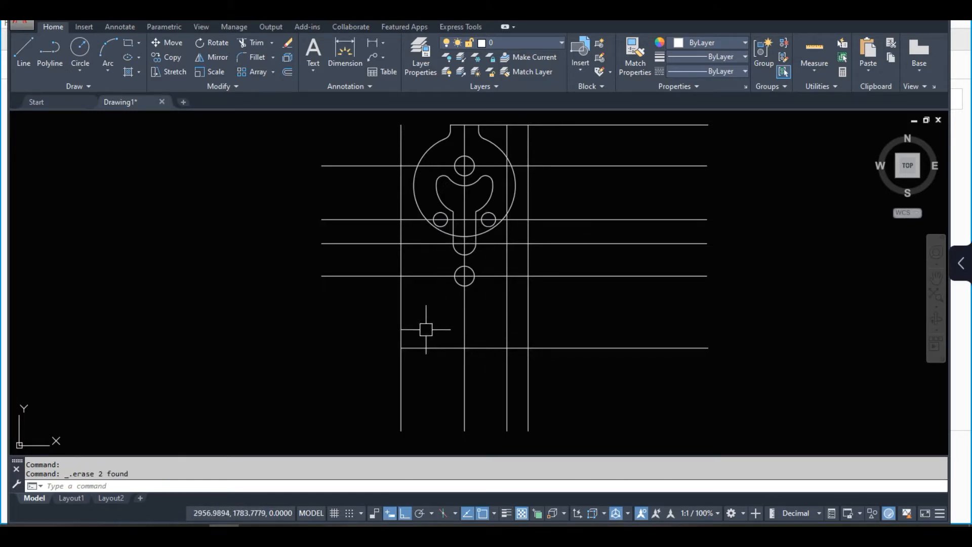
{"action": "scroll", "coordinate": [460, 347], "scroll_direction": "up", "scroll_amount": 2}
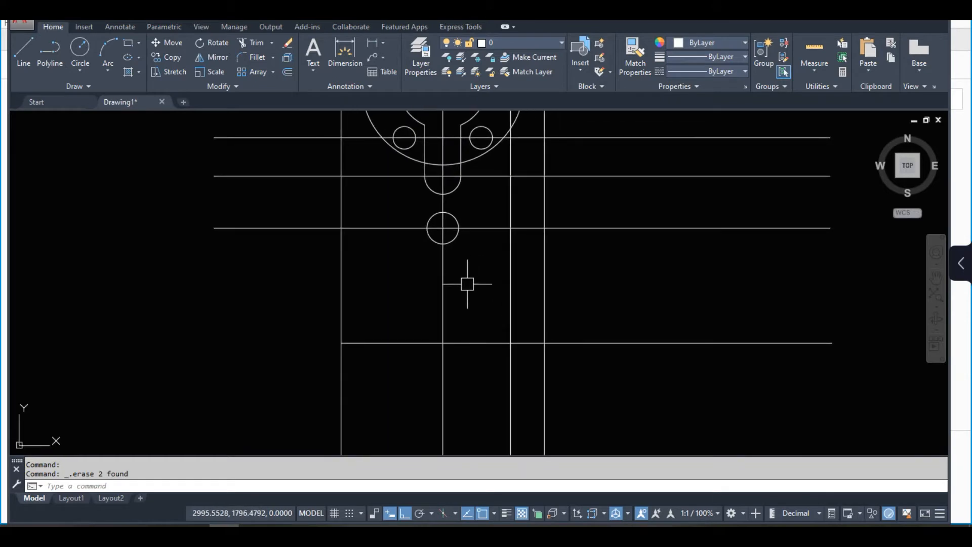
{"action": "scroll", "coordinate": [473, 195], "scroll_direction": "down", "scroll_amount": 2}
{"action": "scroll", "coordinate": [420, 200], "scroll_direction": "up", "scroll_amount": 2}
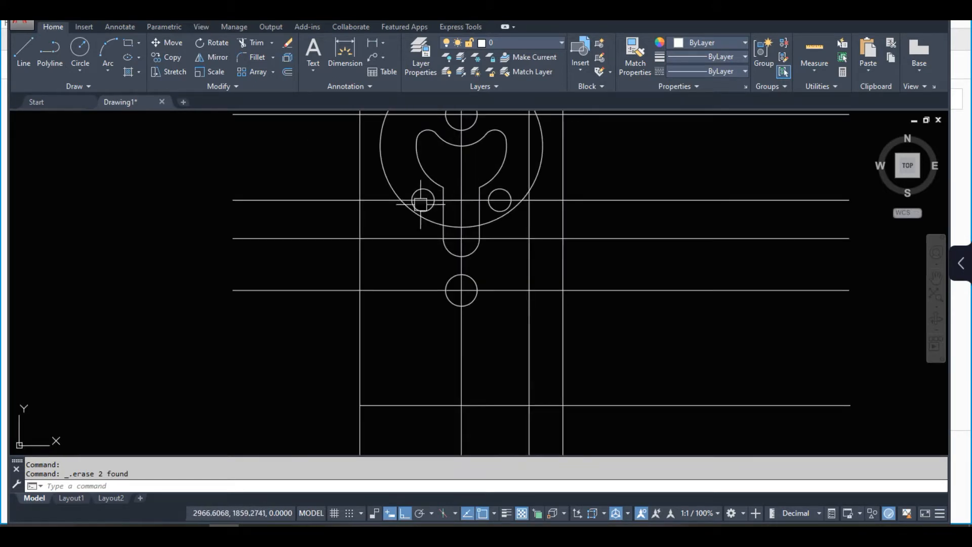
{"action": "key", "text": "ctrl+z"}
{"action": "key", "text": "ctrl+z"}
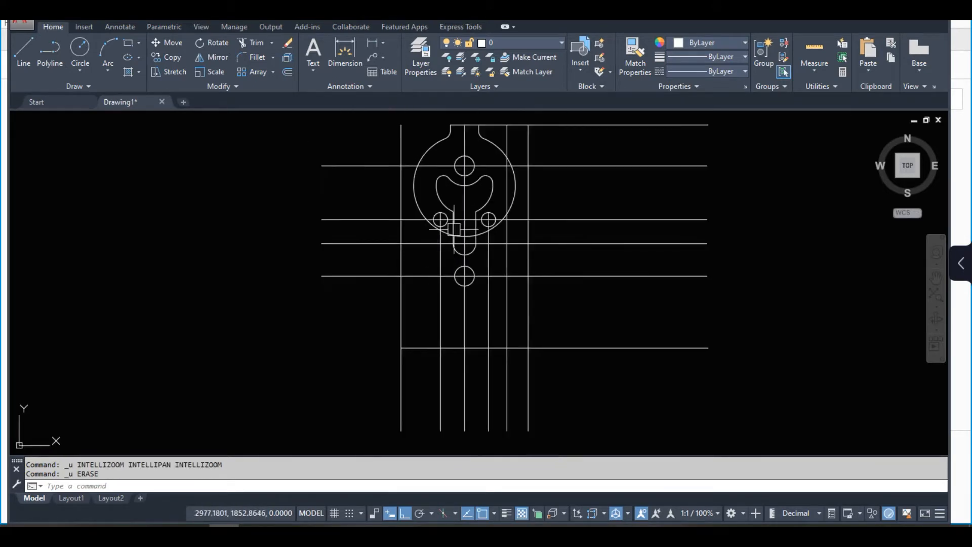
Step: Trim away the vertical lines below the two small side holes, using both circles as cutting edges
{"action": "scroll", "coordinate": [412, 231], "scroll_direction": "up", "scroll_amount": 4}
{"action": "type", "text": "r"}
{"action": "key", "text": "Return"}
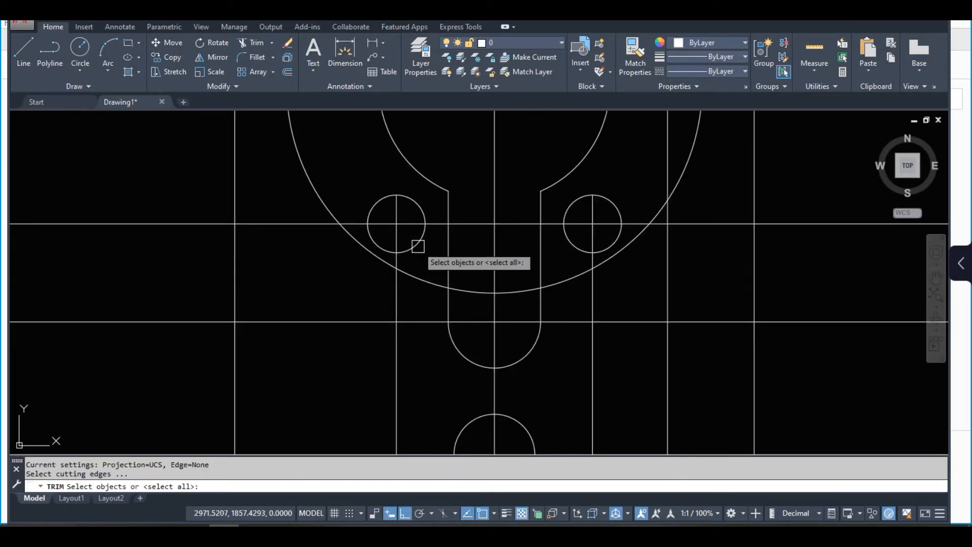
{"action": "left_click", "coordinate": [416, 243]}
{"action": "left_click", "coordinate": [573, 243]}
{"action": "key", "text": "Return"}
{"action": "left_click", "coordinate": [592, 292]}
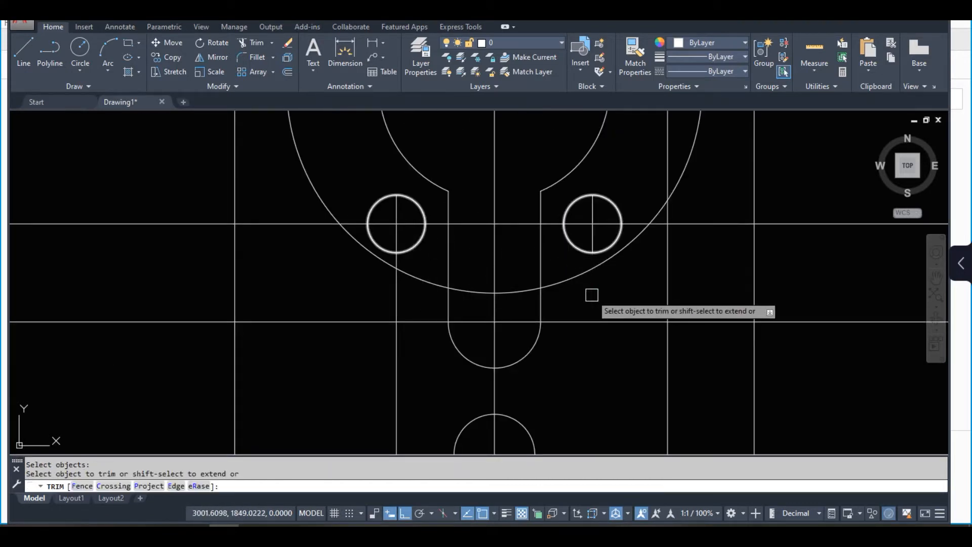
{"action": "left_click", "coordinate": [396, 269]}
{"action": "scroll", "coordinate": [393, 253], "scroll_direction": "down", "scroll_amount": 6}
{"action": "key", "text": "Return"}
{"action": "middle_click_drag", "start_coordinate": [412, 326], "coordinate": [409, 304]}
{"action": "middle_click_drag", "start_coordinate": [459, 420], "coordinate": [480, 411]}
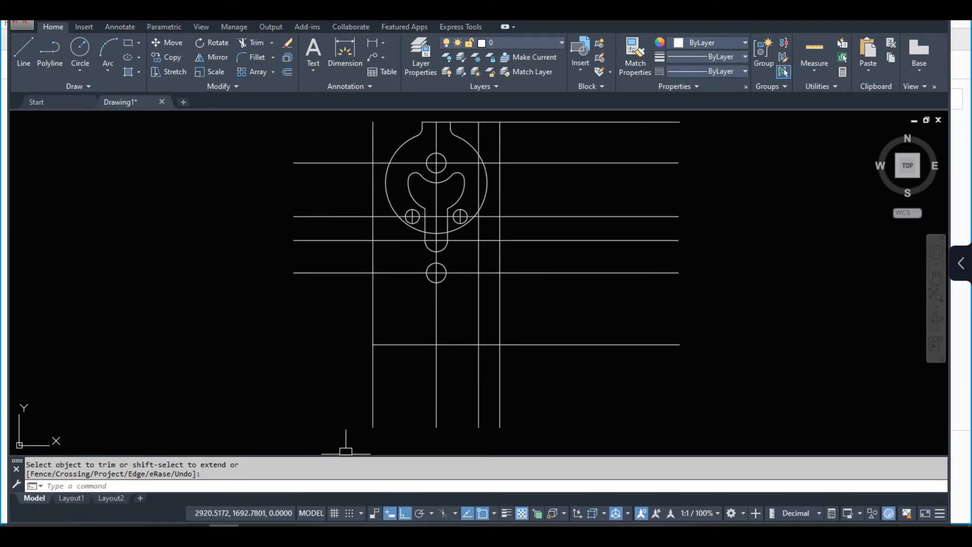
Step: Check the foot and base dimensions of exercise 16 in the PDF and return to the AutoCAD drawing
{"action": "left_click", "coordinate": [254, 534]}
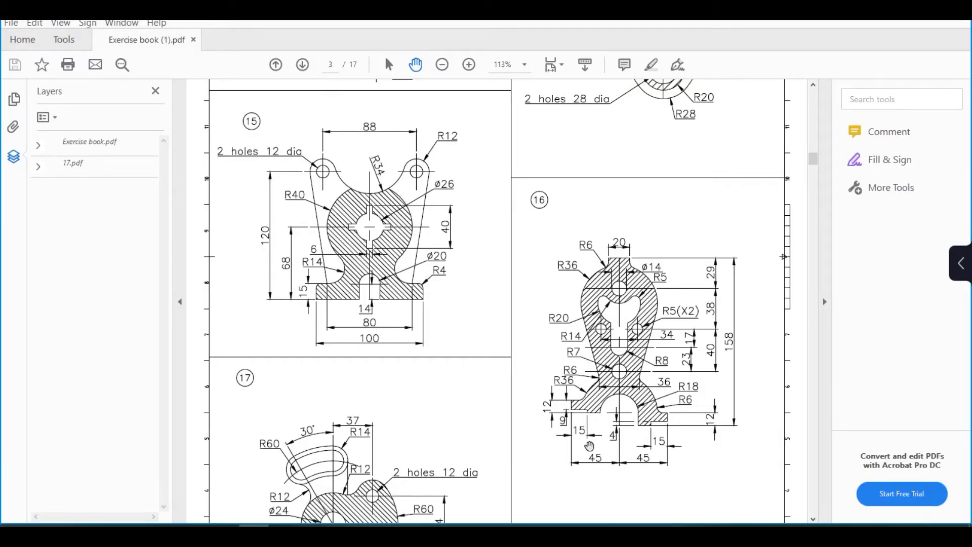
{"action": "left_click", "coordinate": [224, 534]}
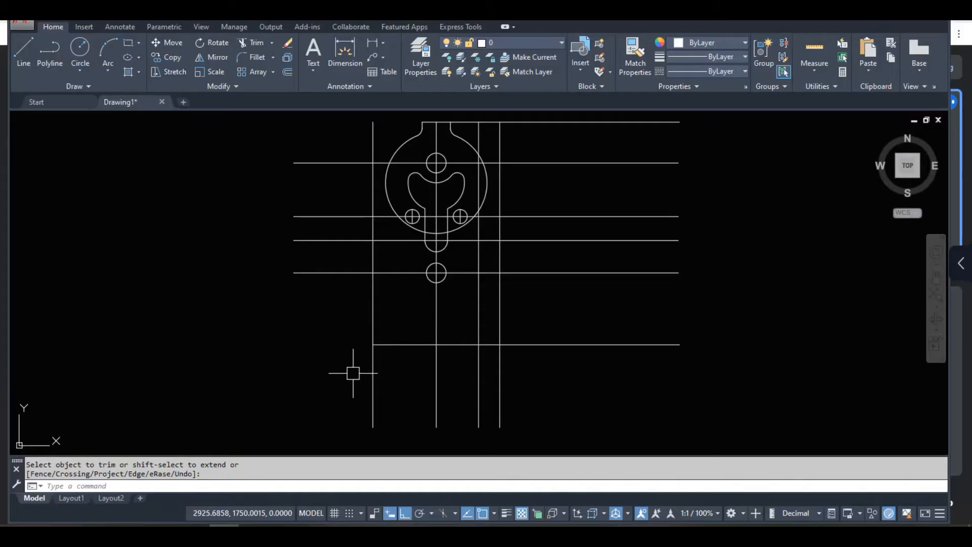
Step: Offset the outer left vertical line inward by 15
{"action": "type", "text": "o"}
{"action": "key", "text": "Return"}
{"action": "type", "text": "15"}
{"action": "key", "text": "Return"}
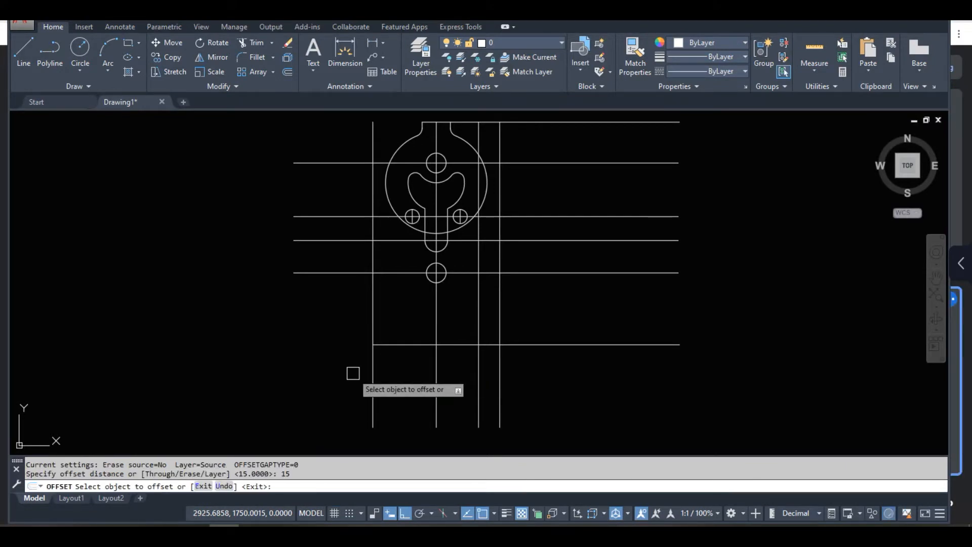
{"action": "left_click", "coordinate": [372, 380]}
{"action": "left_click", "coordinate": [390, 381]}
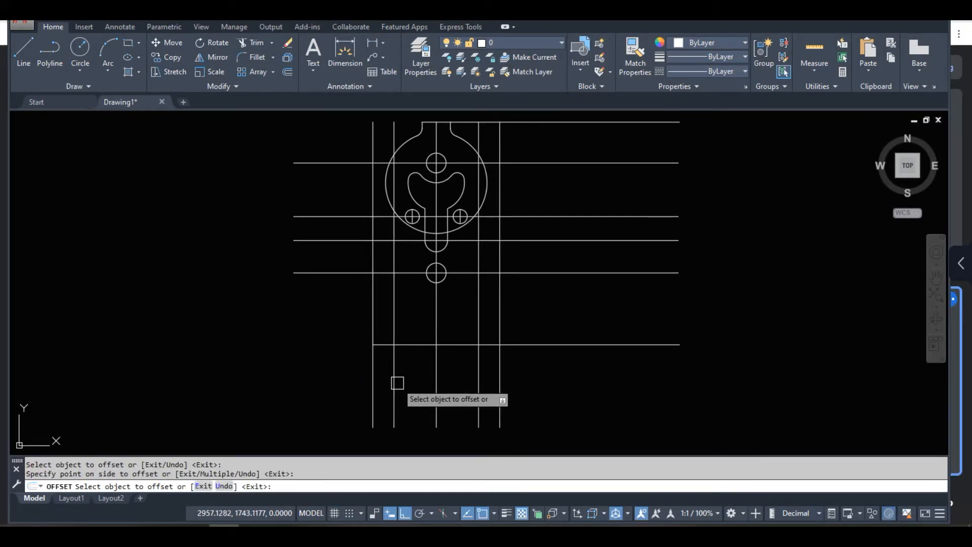
{"action": "key", "text": "Escape"}
Step: Check the foot height of exercise 16 in the PDF and offset the bottom horizontal line upward by 12 in the AutoCAD drawing
{"action": "left_click", "coordinate": [254, 534]}
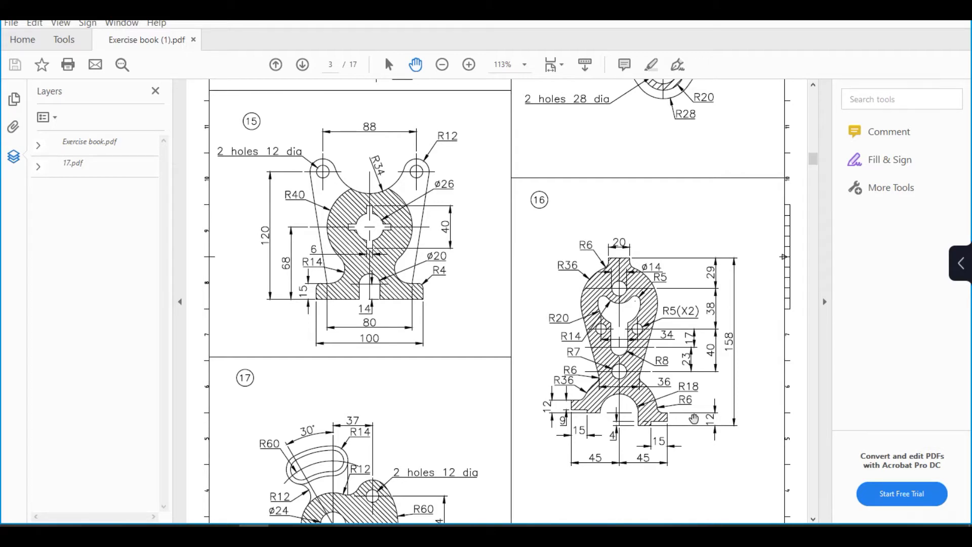
{"action": "left_click", "coordinate": [224, 534]}
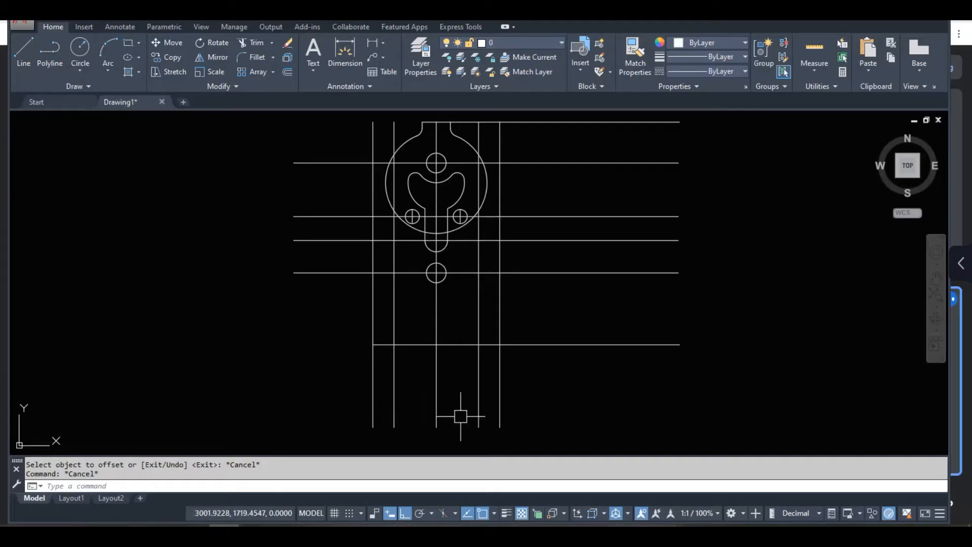
{"action": "type", "text": "o"}
{"action": "key", "text": "Return"}
{"action": "type", "text": "12"}
{"action": "key", "text": "Return"}
{"action": "left_click", "coordinate": [538, 347]}
{"action": "left_click", "coordinate": [520, 288]}
{"action": "key", "text": "Return"}
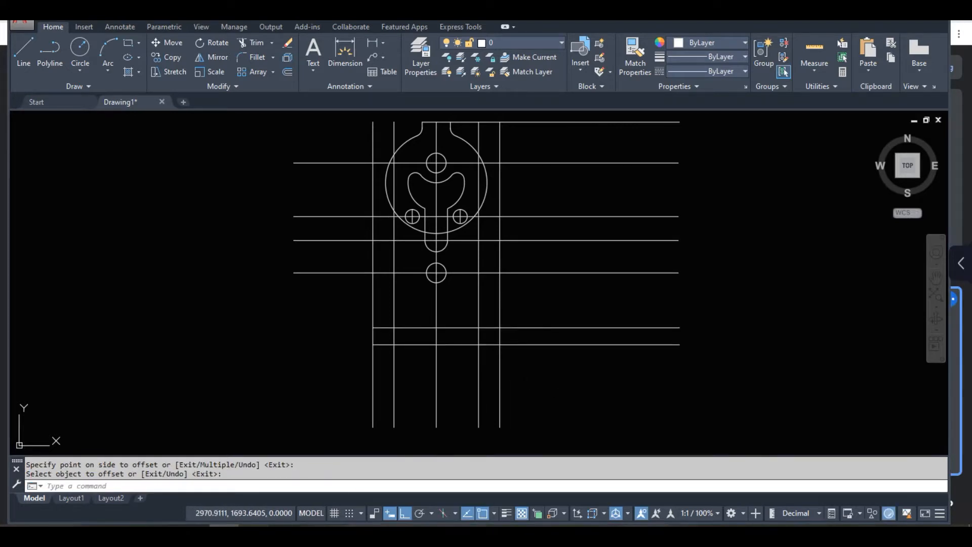
Step: Offset the bottom horizontal line of the base upward by 4
{"action": "key", "text": "alt+Tab"}
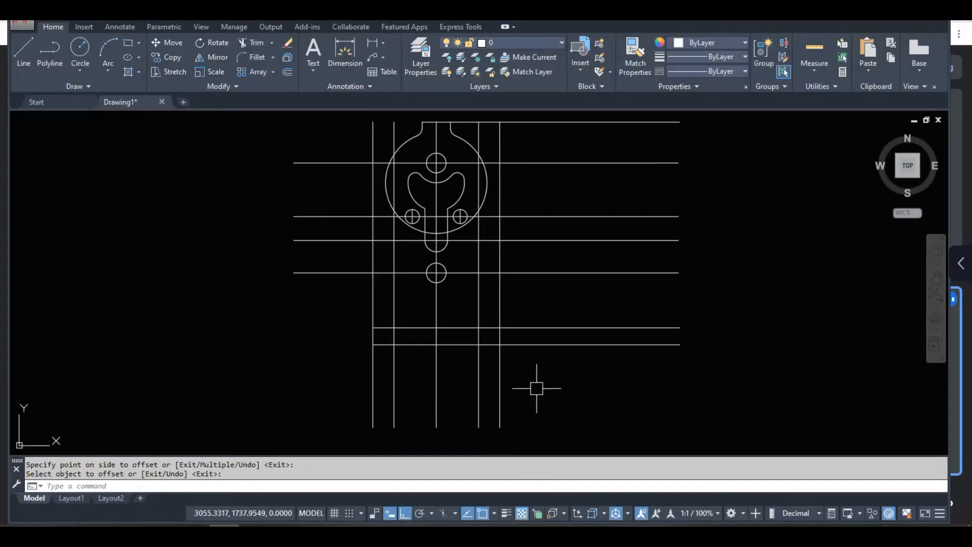
{"action": "scroll", "coordinate": [533, 391], "scroll_direction": "up", "scroll_amount": 2}
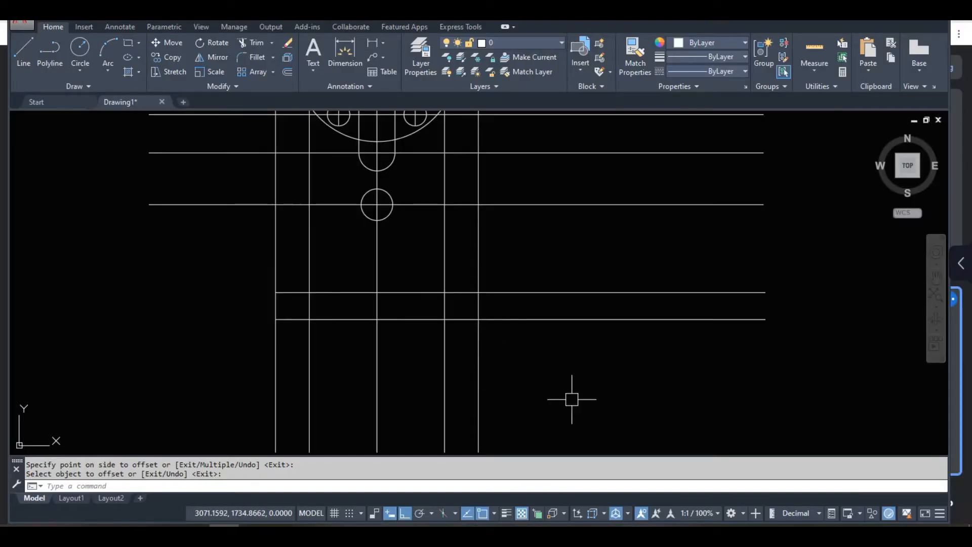
{"action": "key", "text": "Return"}
{"action": "key", "text": "Return"}
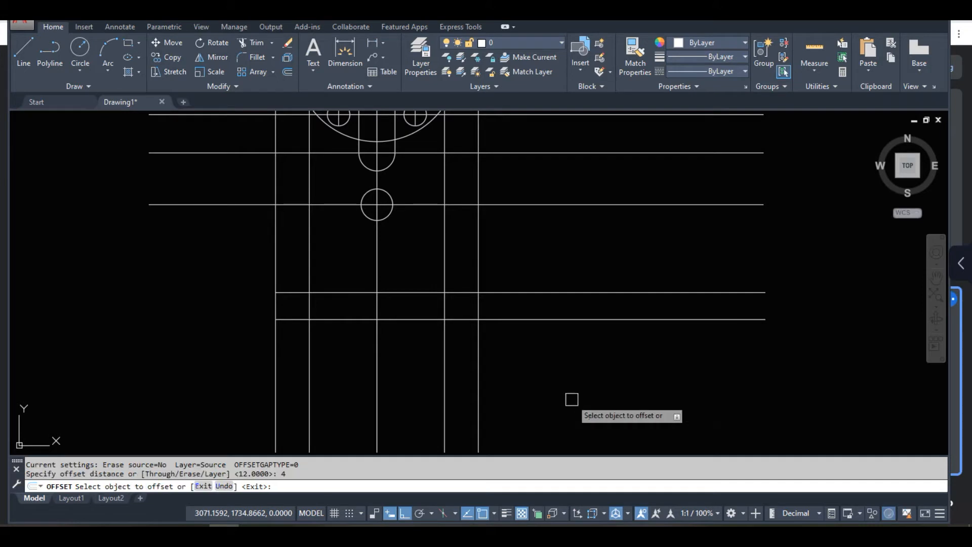
{"action": "left_click", "coordinate": [486, 318]}
{"action": "left_click", "coordinate": [495, 303]}
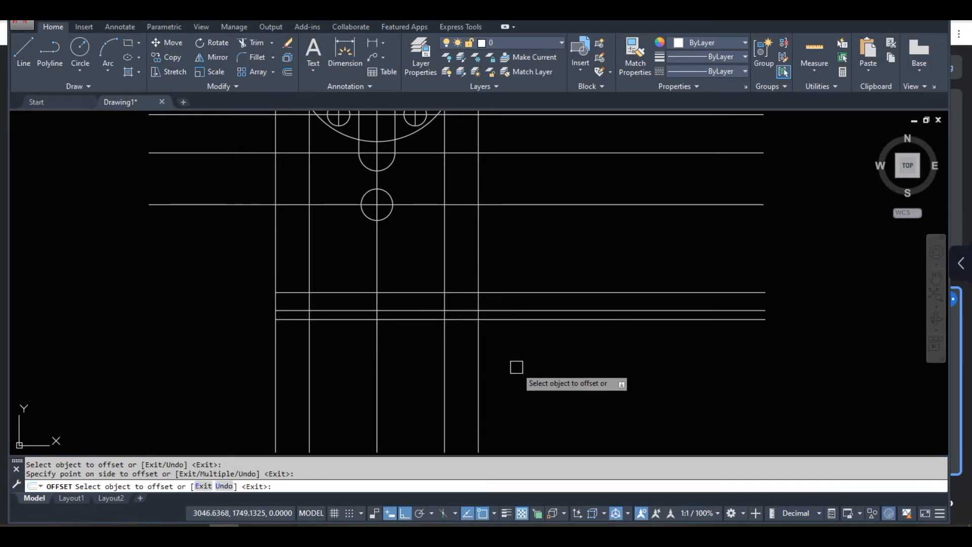
{"action": "key", "text": "Escape"}
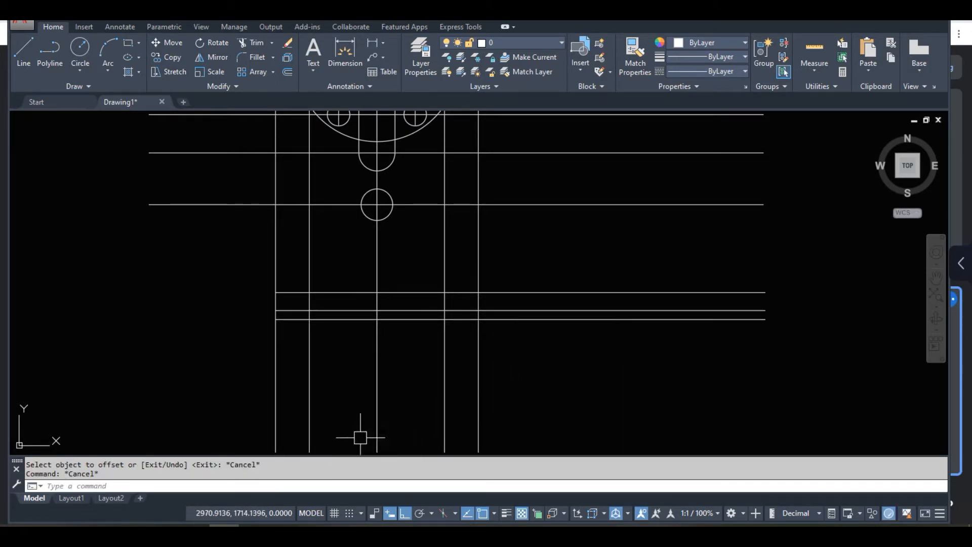
Step: Check the arch in the PDF and draw a circle of radius 18 where the centre line meets the upper base line
{"action": "left_click", "coordinate": [254, 526]}
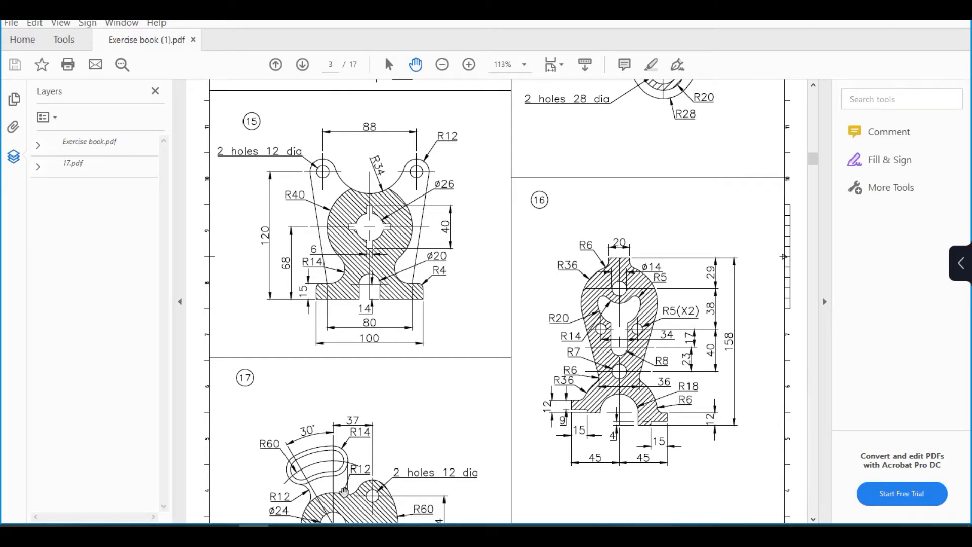
{"action": "key", "text": "alt+Tab"}
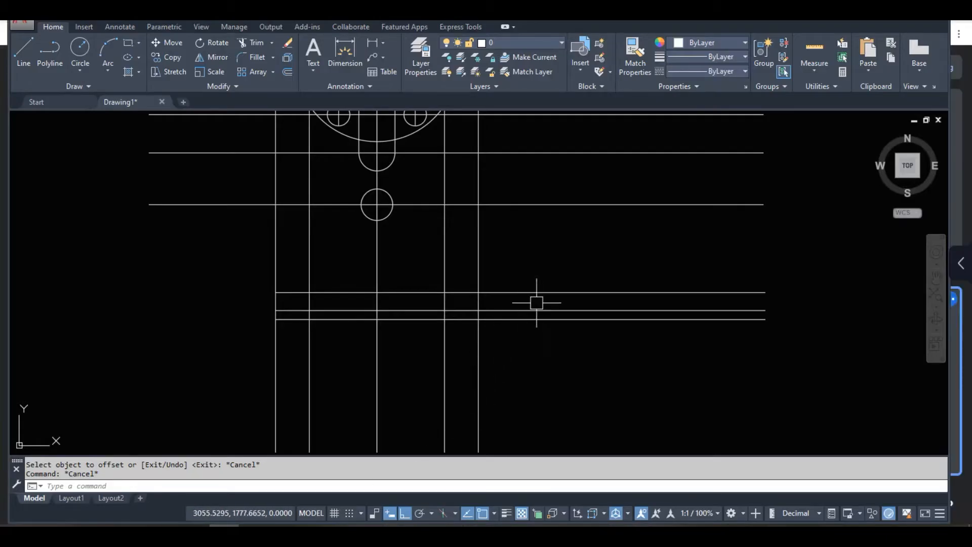
{"action": "scroll", "coordinate": [374, 302], "scroll_direction": "up", "scroll_amount": 2}
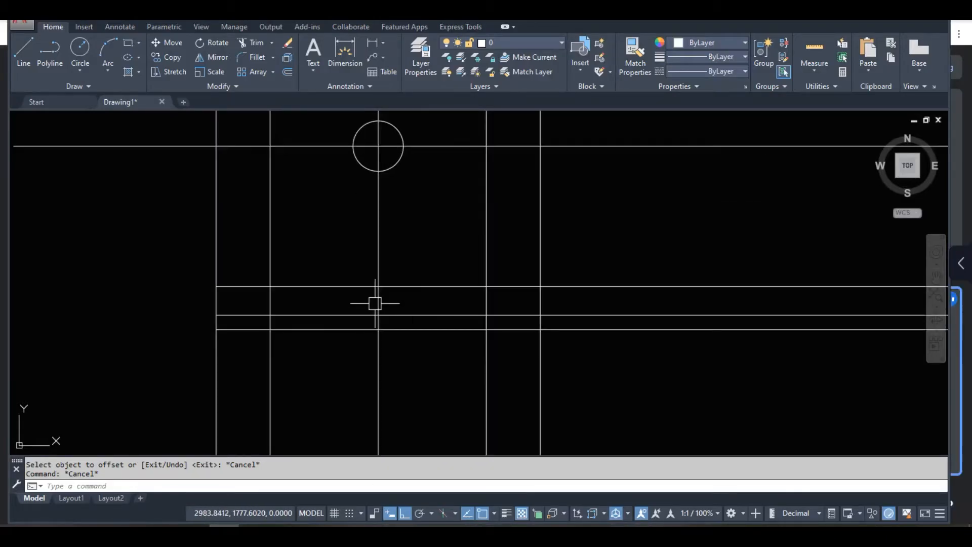
{"action": "type", "text": "c"}
{"action": "key", "text": "Return"}
{"action": "left_click", "coordinate": [378, 286]}
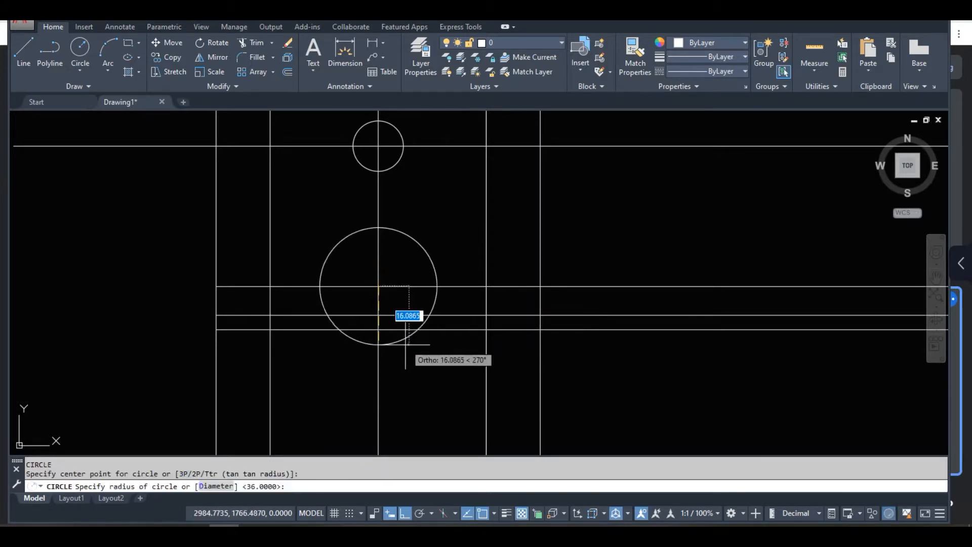
{"action": "type", "text": "18"}
{"action": "key", "text": "Return"}
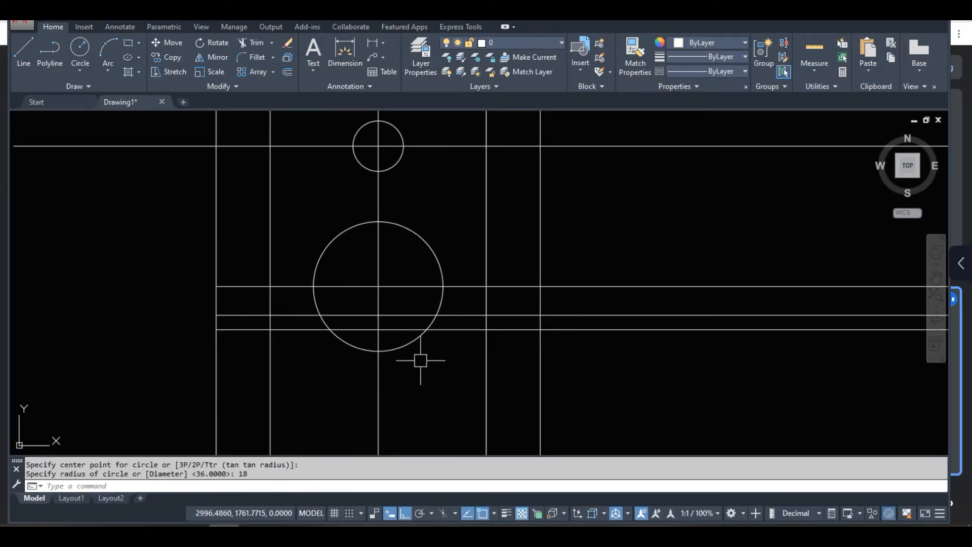
{"action": "key", "text": "Escape"}
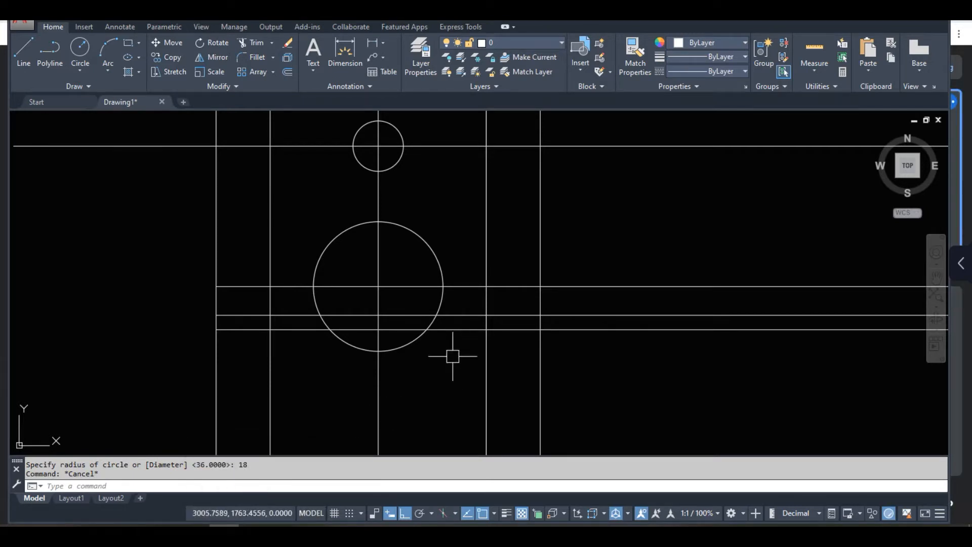
Step: Recheck the base in the PDF and draw a vertical line from the radius 18 circle's right quadrant down past the bottom base line
{"action": "middle_click_drag", "start_coordinate": [449, 363], "coordinate": [440, 320]}
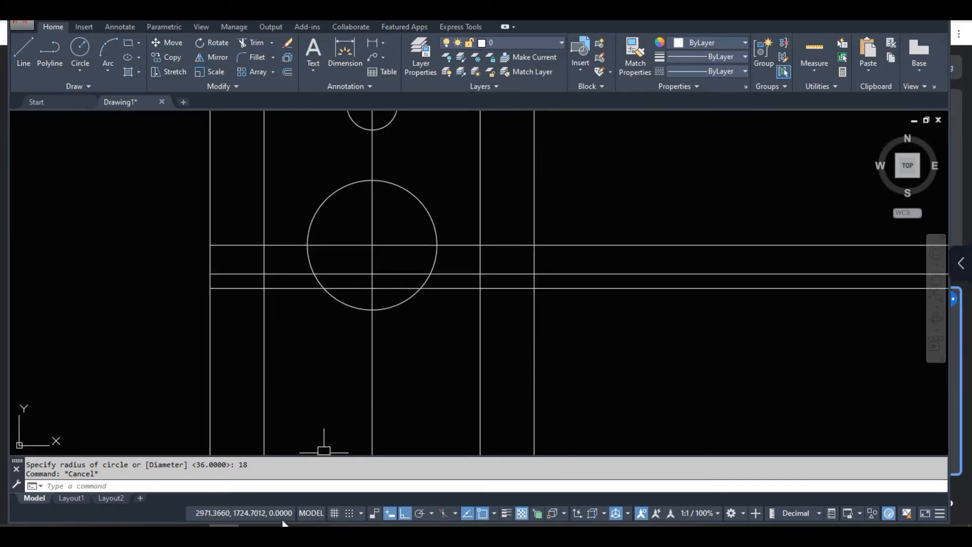
{"action": "left_click", "coordinate": [254, 532]}
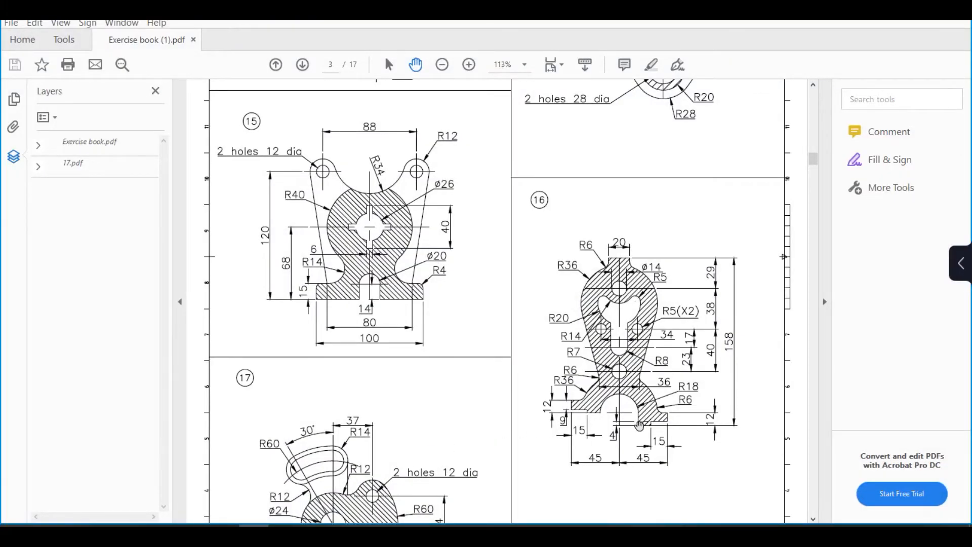
{"action": "left_click", "coordinate": [224, 532]}
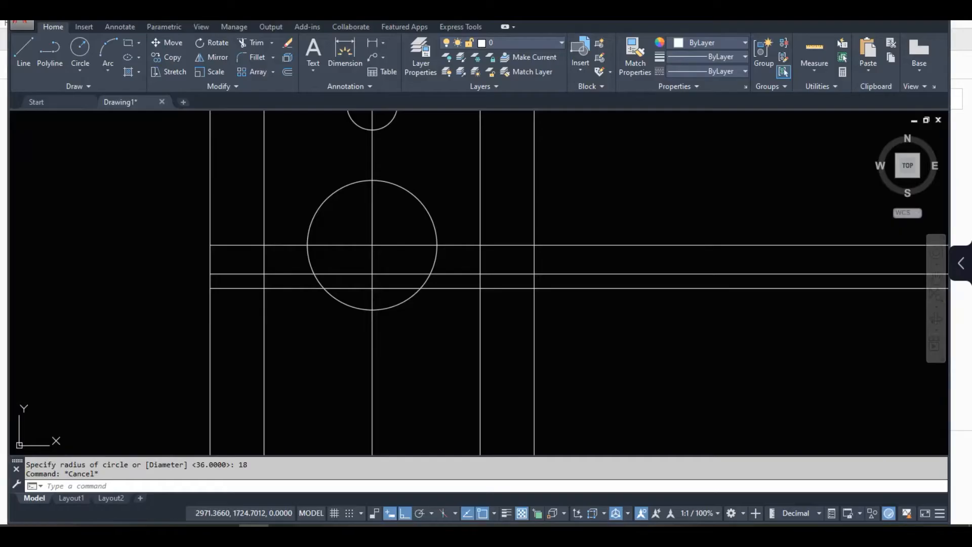
{"action": "left_click", "coordinate": [25, 61]}
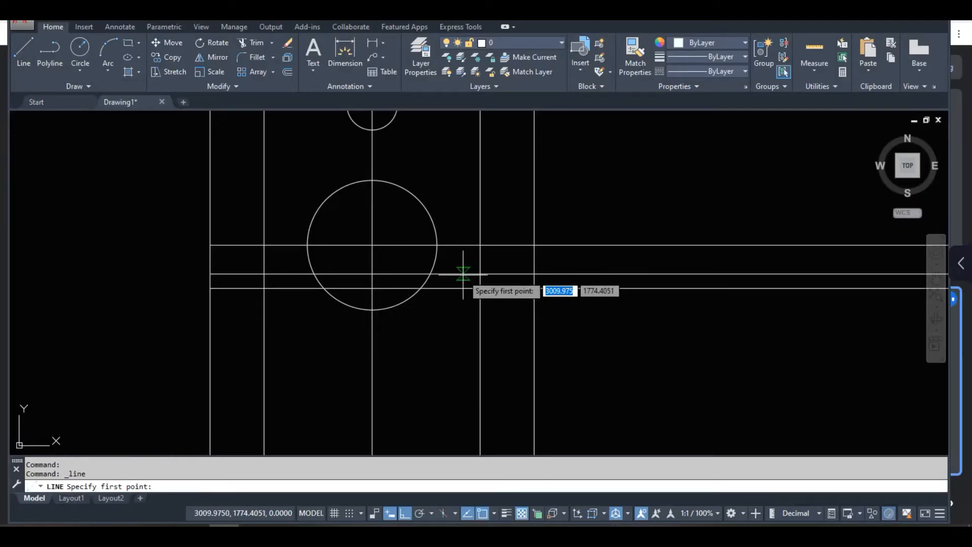
{"action": "left_click", "coordinate": [437, 245]}
{"action": "left_click", "coordinate": [436, 344]}
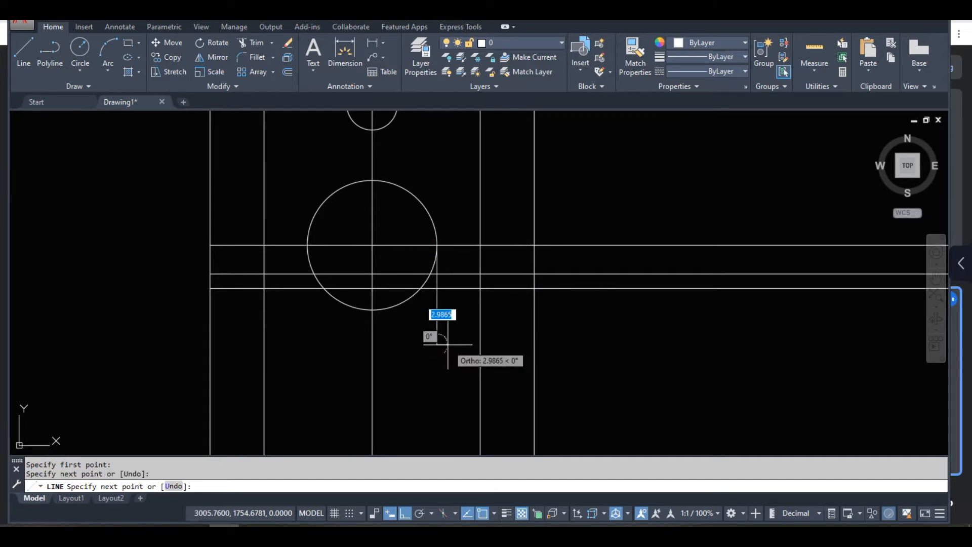
{"action": "key", "text": "Return"}
Step: Trim the circle's lower right arc between the base lines and the end of the new vertical line below the bottom base line
{"action": "scroll", "coordinate": [457, 303], "scroll_direction": "up", "scroll_amount": 2}
{"action": "type", "text": "tr"}
{"action": "key", "text": "Return"}
{"action": "key", "text": "Return"}
{"action": "scroll", "coordinate": [405, 253], "scroll_direction": "up", "scroll_amount": 2}
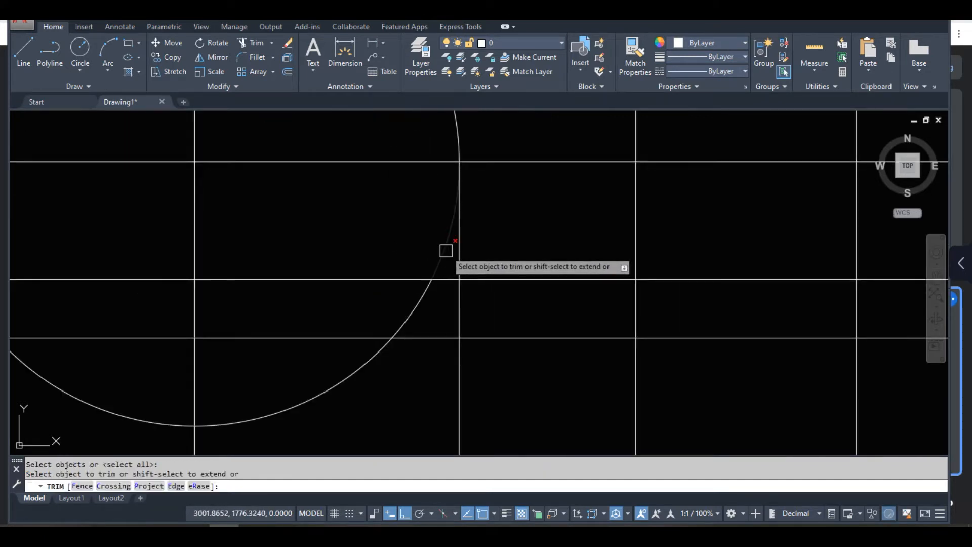
{"action": "left_click", "coordinate": [424, 295]}
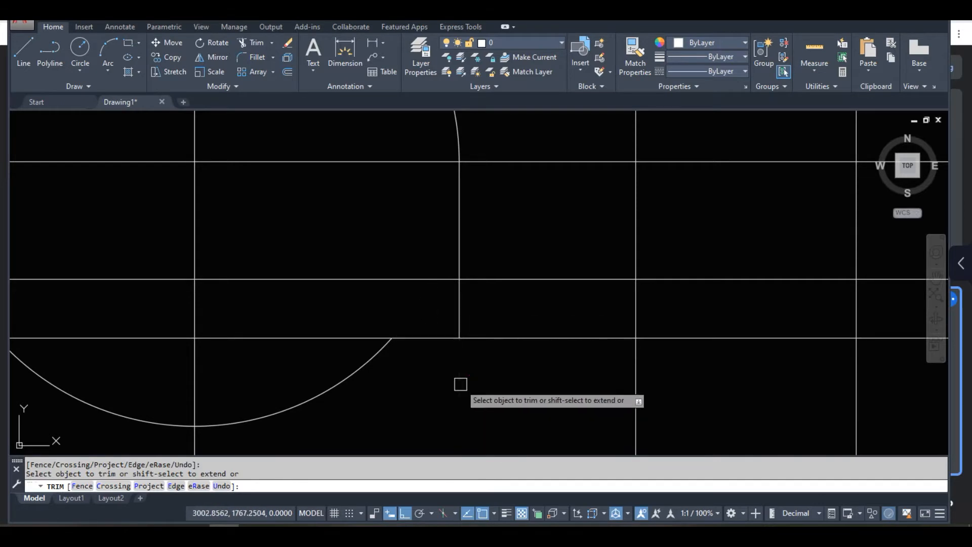
{"action": "scroll", "coordinate": [454, 367], "scroll_direction": "down", "scroll_amount": 3}
{"action": "key", "text": "Escape"}
{"action": "middle_click_drag", "start_coordinate": [469, 381], "coordinate": [463, 320]}
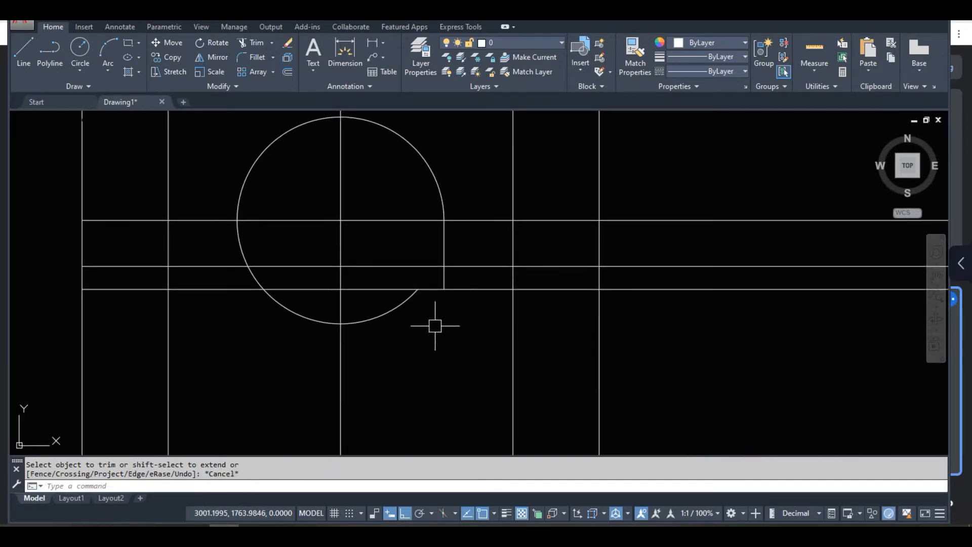
Step: Trim the circle's lower left arc and delete the arc left below the base, keeping only the upper semicircle
{"action": "scroll", "coordinate": [434, 325], "scroll_direction": "down", "scroll_amount": 2}
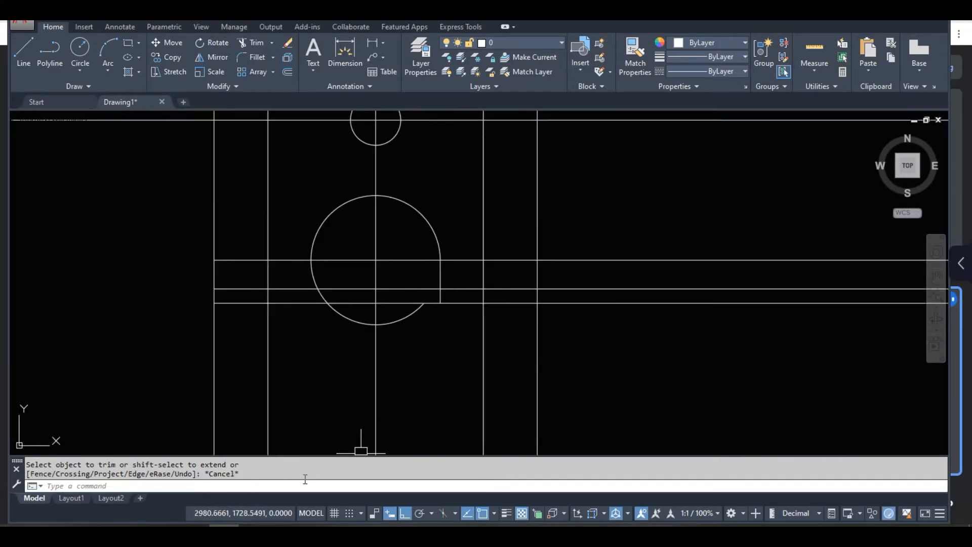
{"action": "left_click", "coordinate": [254, 535]}
{"action": "left_click", "coordinate": [224, 535]}
{"action": "key", "text": "space"}
{"action": "key", "text": "space"}
{"action": "key", "text": "space"}
{"action": "key", "text": "space"}
{"action": "key", "text": "space"}
{"action": "left_click", "coordinate": [310, 275]}
{"action": "key", "text": "Escape"}
{"action": "left_click", "coordinate": [403, 318]}
{"action": "key", "text": "Delete"}
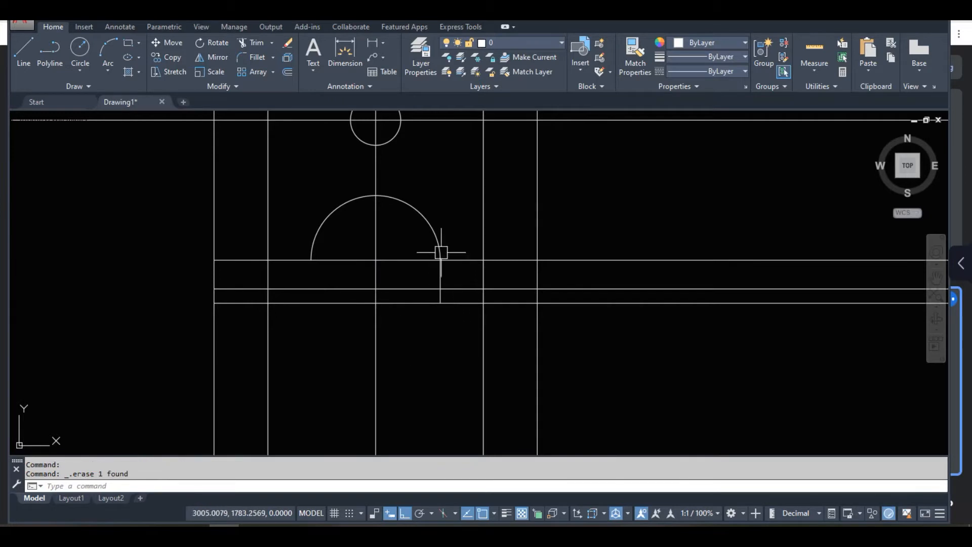
{"action": "left_click", "coordinate": [23, 53]}
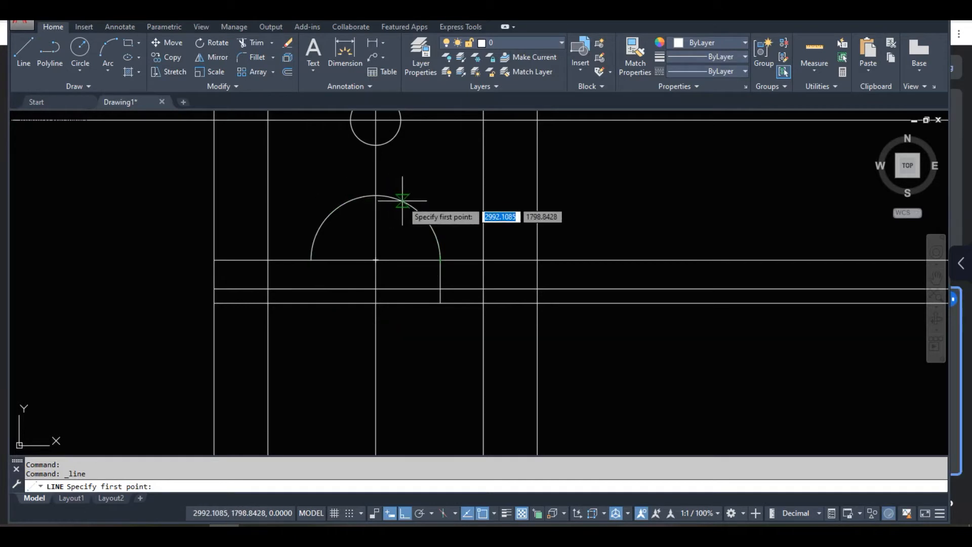
{"action": "middle_click_drag", "start_coordinate": [401, 148], "coordinate": [405, 246]}
{"action": "scroll", "coordinate": [405, 240], "scroll_direction": "up", "scroll_amount": 1}
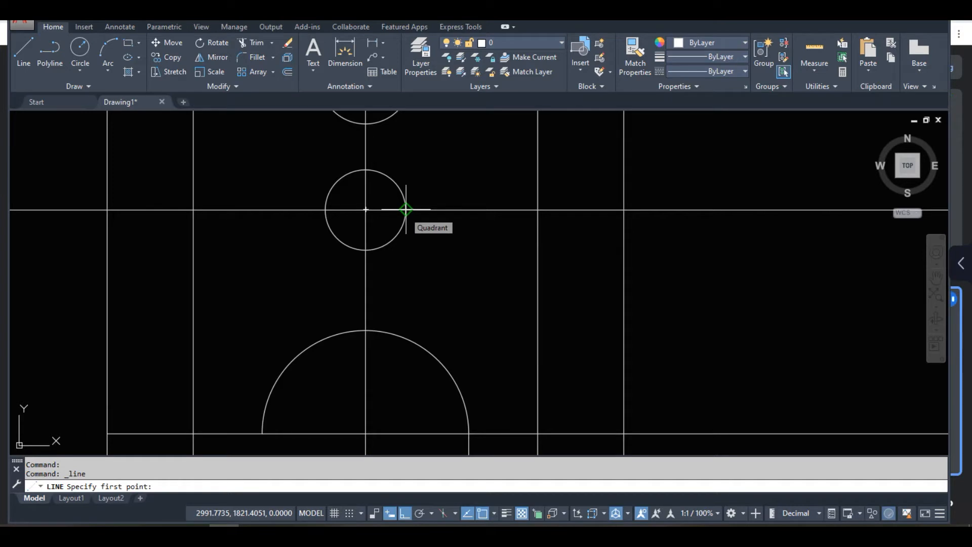
{"action": "key", "text": "Escape"}
{"action": "scroll", "coordinate": [388, 326], "scroll_direction": "down", "scroll_amount": 3}
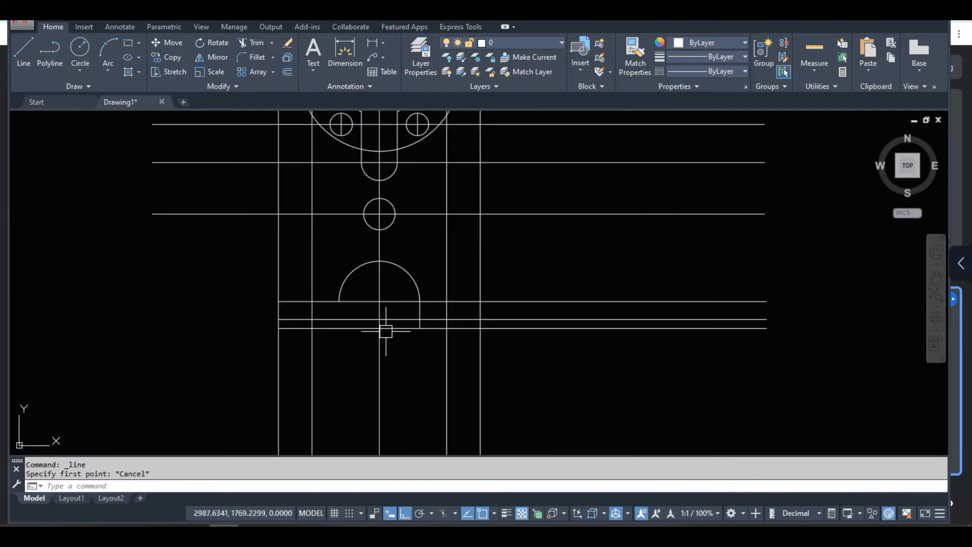
Step: Trim the outer right vertical line below the middle base line, and the bottom base line beyond the inner right vertical
{"action": "scroll", "coordinate": [412, 329], "scroll_direction": "up", "scroll_amount": 1}
{"action": "mouse_move", "coordinate": [431, 320]}
{"action": "middle_mouse_down"}
{"action": "mouse_move", "coordinate": [399, 299]}
{"action": "mouse_move", "coordinate": [441, 306]}
{"action": "mouse_move", "coordinate": [431, 309]}
{"action": "middle_mouse_up"}
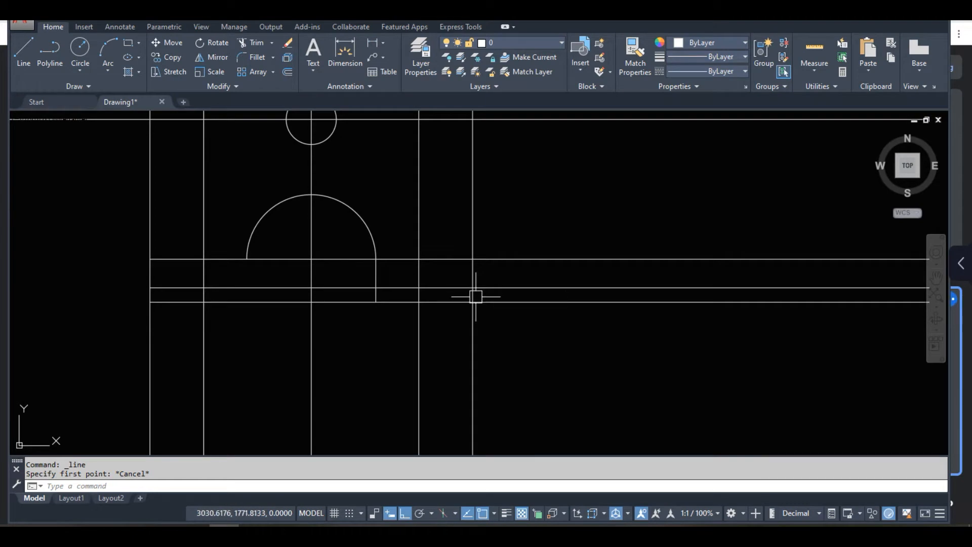
{"action": "scroll", "coordinate": [472, 301], "scroll_direction": "up", "scroll_amount": 2}
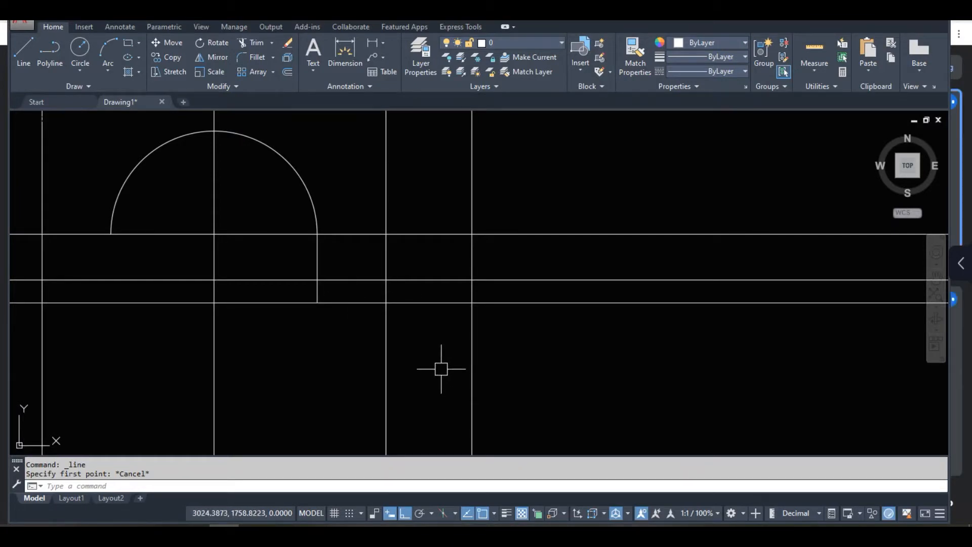
{"action": "type", "text": "tr"}
{"action": "key", "text": "Return"}
{"action": "key", "text": "Return"}
{"action": "left_click", "coordinate": [500, 333]}
{"action": "left_click", "coordinate": [456, 350]}
{"action": "left_click", "coordinate": [500, 303]}
{"action": "left_click", "coordinate": [473, 291]}
{"action": "left_click", "coordinate": [449, 302]}
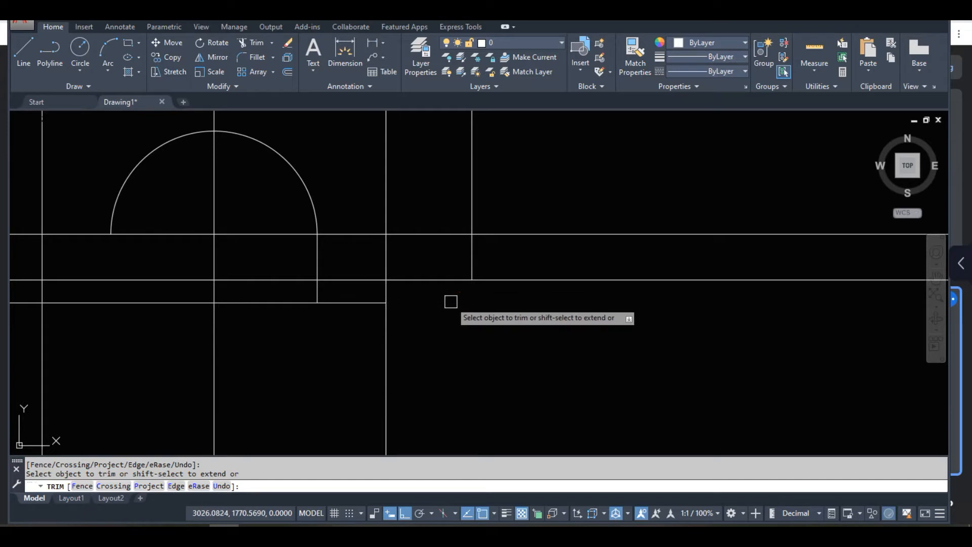
Step: Trim the remaining construction lines around and inside the right foot, leaving only its stepped outline beside the arch
{"action": "left_click", "coordinate": [523, 302]}
{"action": "left_click", "coordinate": [495, 210]}
{"action": "left_click", "coordinate": [506, 181]}
{"action": "left_click", "coordinate": [379, 170]}
{"action": "left_click", "coordinate": [407, 258]}
{"action": "left_click", "coordinate": [381, 260]}
{"action": "left_click", "coordinate": [354, 286]}
{"action": "left_click", "coordinate": [348, 275]}
{"action": "left_click", "coordinate": [410, 346]}
{"action": "left_click", "coordinate": [374, 360]}
{"action": "middle_click_drag", "start_coordinate": [472, 326], "coordinate": [544, 326]}
{"action": "scroll", "coordinate": [425, 341], "scroll_direction": "down", "scroll_amount": 2}
{"action": "key", "text": "Return"}
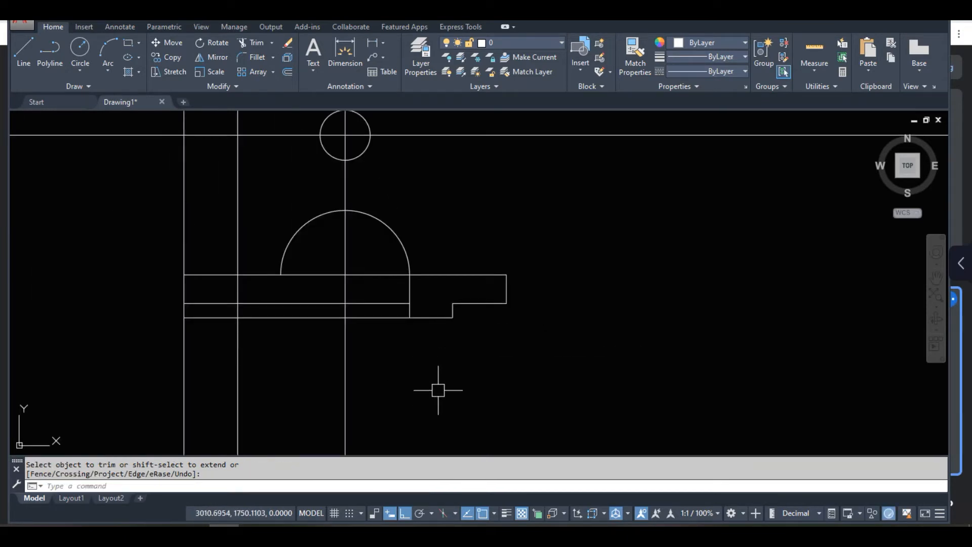
Step: Check the base dimensions of exercise 16 in the PDF and return to the AutoCAD drawing
{"action": "middle_click_drag", "start_coordinate": [421, 409], "coordinate": [406, 384]}
{"action": "left_click", "coordinate": [254, 534]}
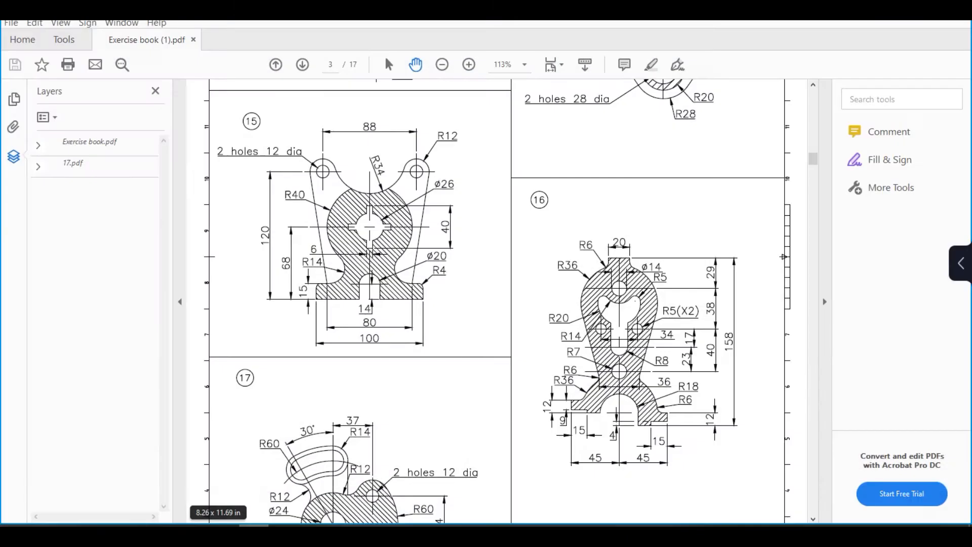
{"action": "left_click", "coordinate": [224, 534]}
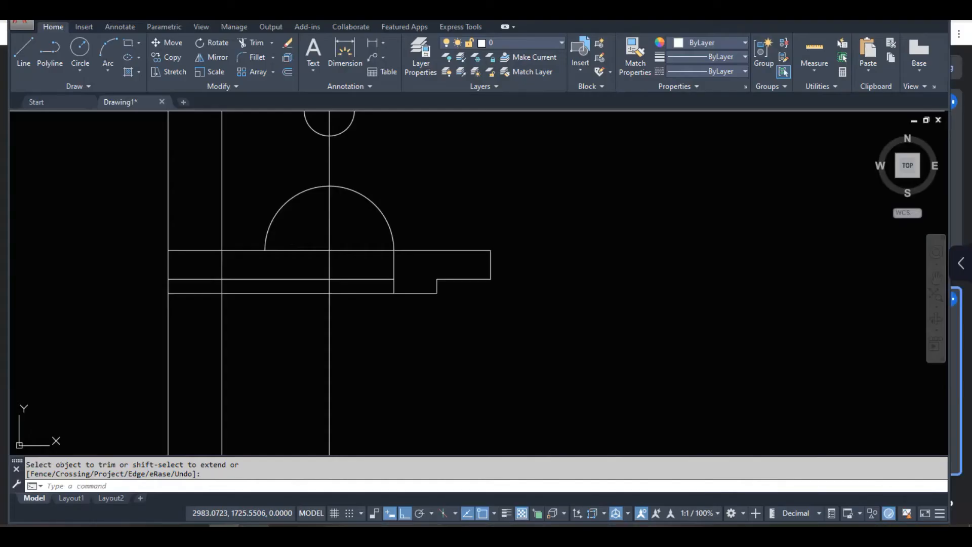
Step: Trim the two lower base lines between the centre line and the right foot, and delete their remaining parts left of the centre line
{"action": "left_click", "coordinate": [254, 534]}
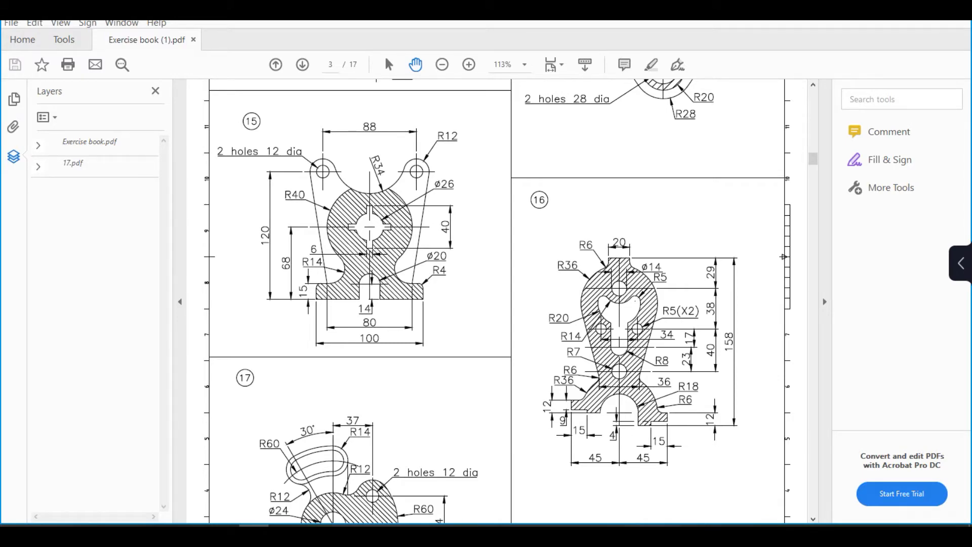
{"action": "left_click", "coordinate": [224, 534]}
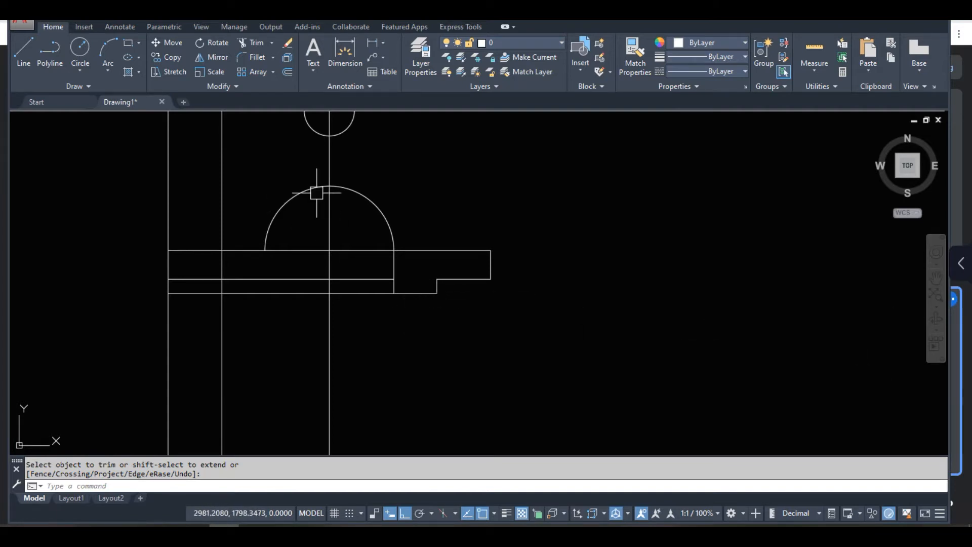
{"action": "left_click", "coordinate": [371, 335]}
{"action": "left_click", "coordinate": [354, 276]}
{"action": "key", "text": "Escape"}
{"action": "left_click", "coordinate": [305, 325]}
{"action": "left_click", "coordinate": [281, 266]}
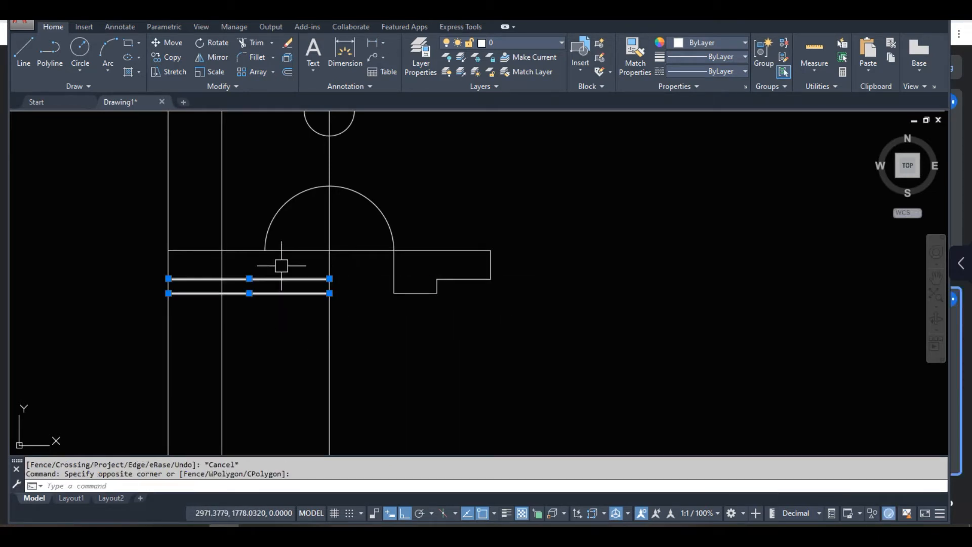
{"action": "key", "text": "Delete"}
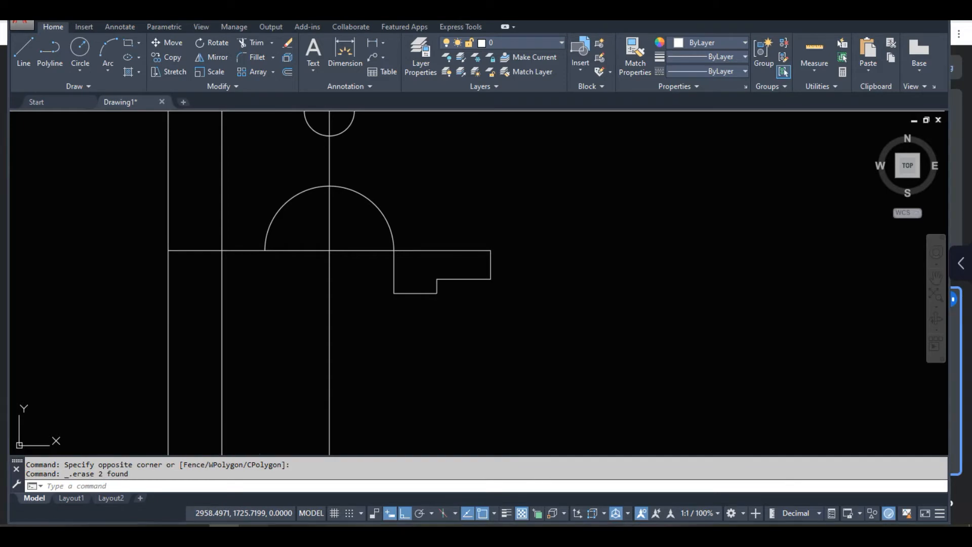
Step: Consult exercise 16 in the PDF and draw a circle of radius 36 concentric with the base arch
{"action": "left_click", "coordinate": [253, 534]}
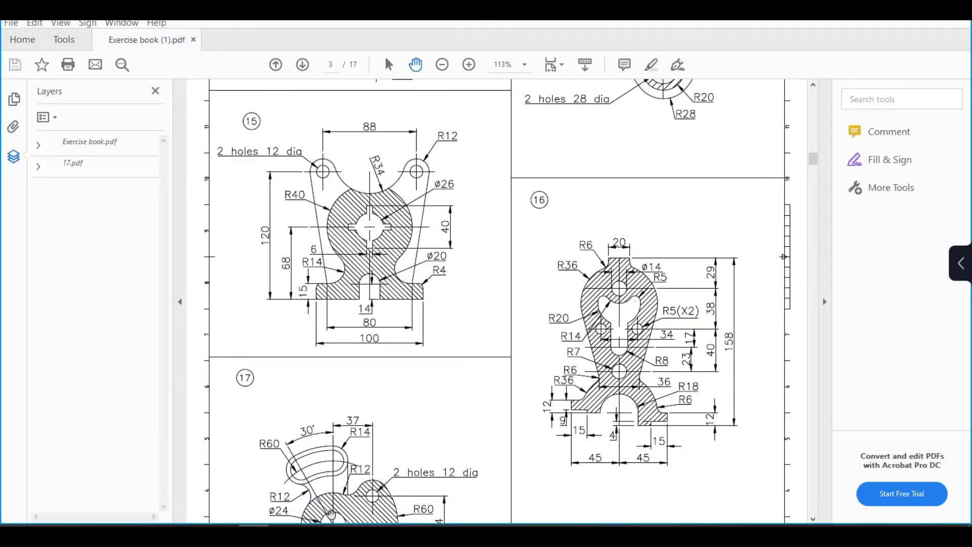
{"action": "key", "text": "alt+Tab"}
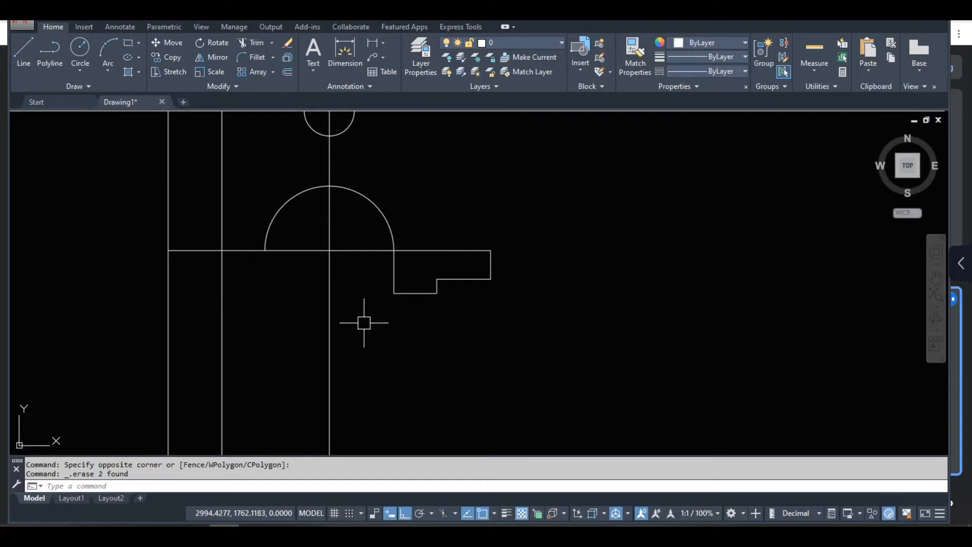
{"action": "type", "text": "c"}
{"action": "key", "text": "Return"}
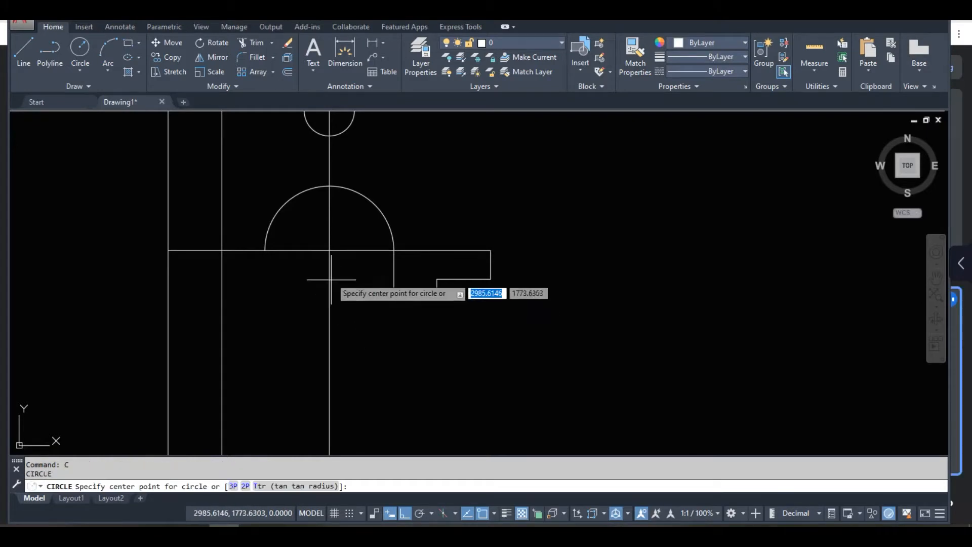
{"action": "left_click", "coordinate": [329, 250]}
{"action": "type", "text": "36"}
{"action": "key", "text": "Return"}
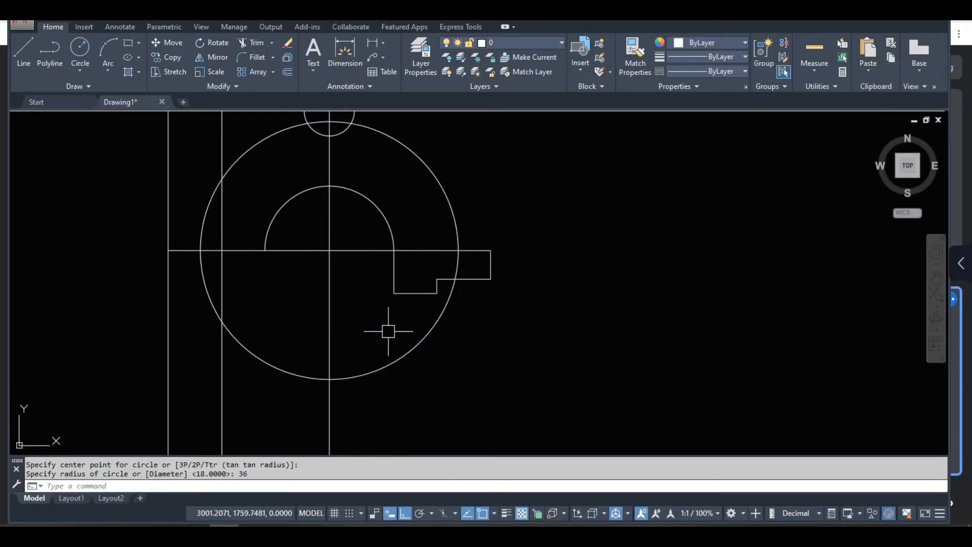
Step: Try to fillet the right foot's top line and the R36 circle with radius 6 in Trim mode, and undo it
{"action": "mouse_move", "coordinate": [515, 322]}
{"action": "middle_mouse_down"}
{"action": "mouse_move", "coordinate": [521, 375]}
{"action": "mouse_move", "coordinate": [517, 338]}
{"action": "middle_mouse_up"}
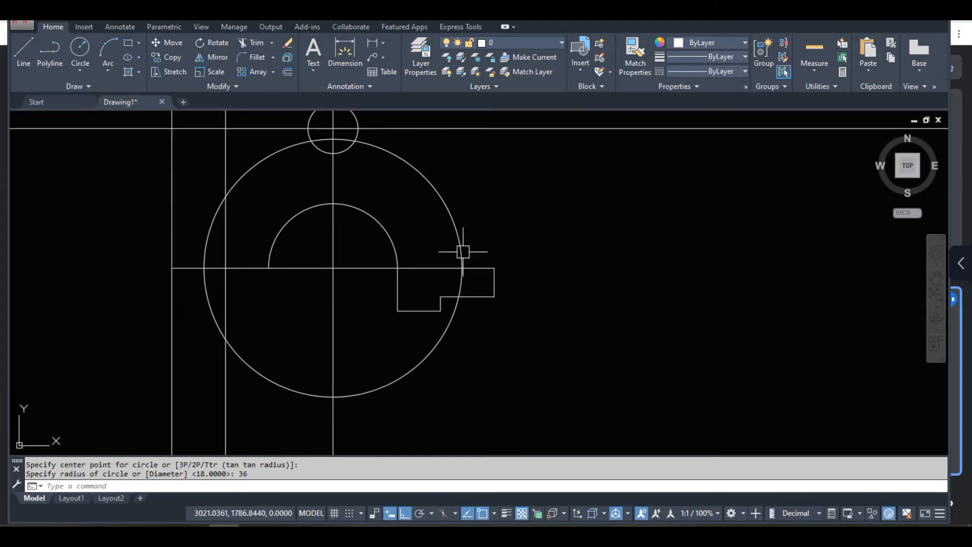
{"action": "left_click", "coordinate": [254, 524]}
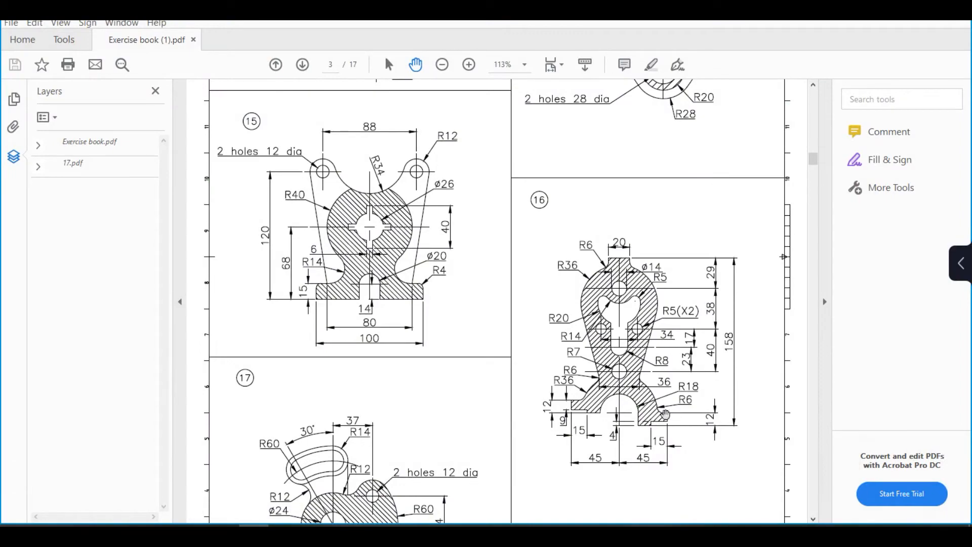
{"action": "left_click", "coordinate": [225, 524]}
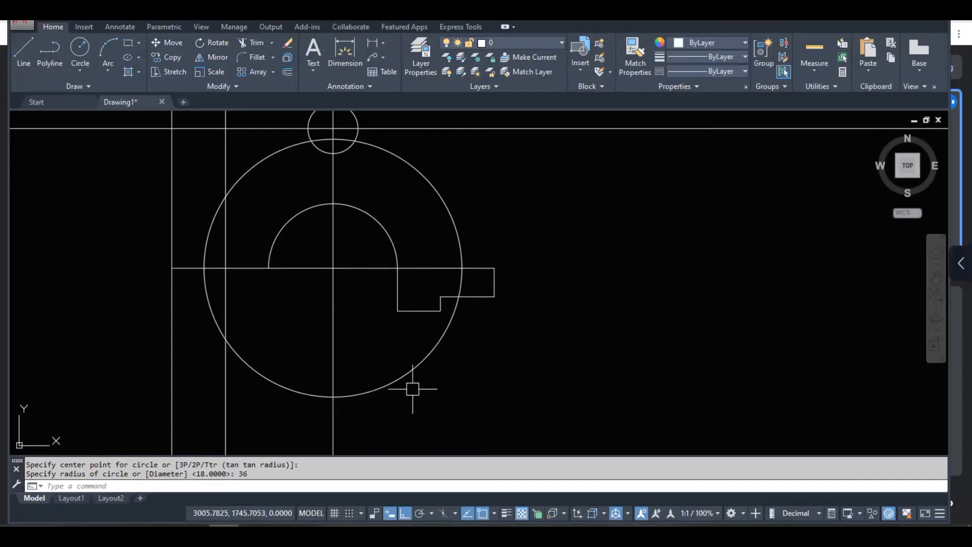
{"action": "type", "text": "f"}
{"action": "key", "text": "Return"}
{"action": "type", "text": "r"}
{"action": "key", "text": "Return"}
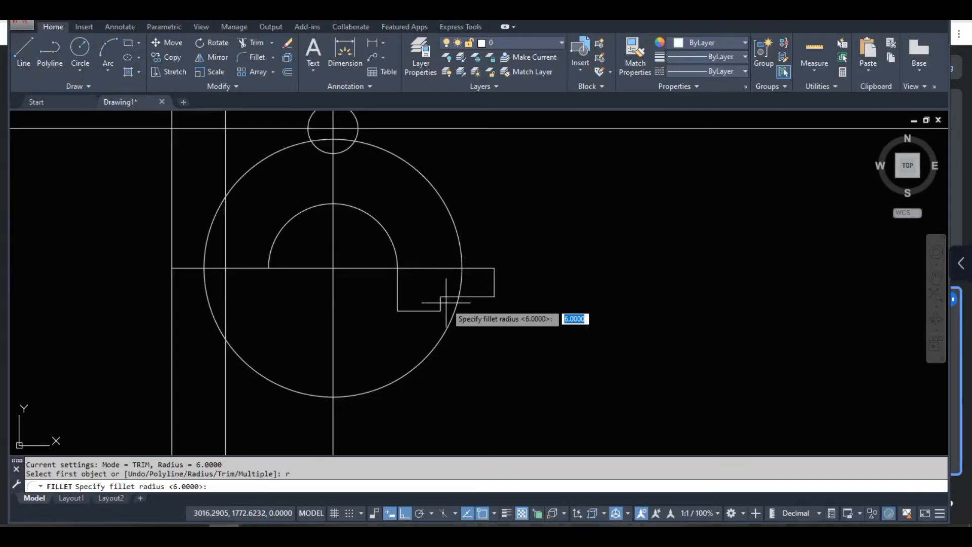
{"action": "key", "text": "Return"}
{"action": "scroll", "coordinate": [463, 256], "scroll_direction": "up", "scroll_amount": 2}
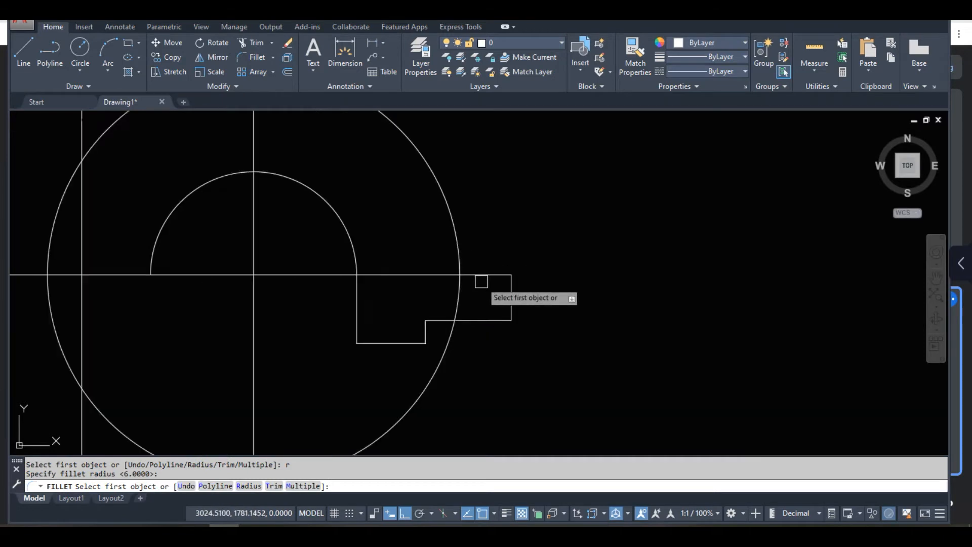
{"action": "left_click", "coordinate": [480, 275]}
{"action": "left_click", "coordinate": [465, 255]}
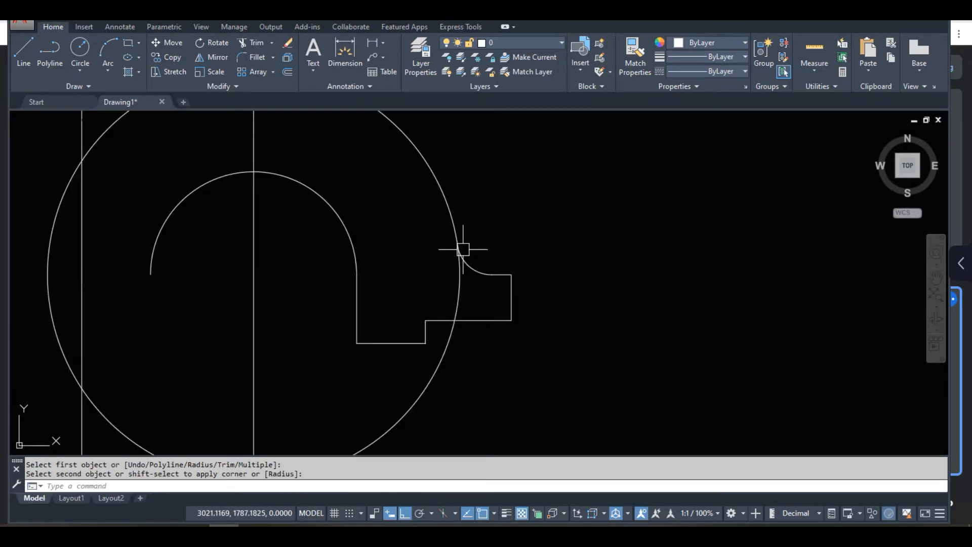
{"action": "key", "text": "ctrl+z"}
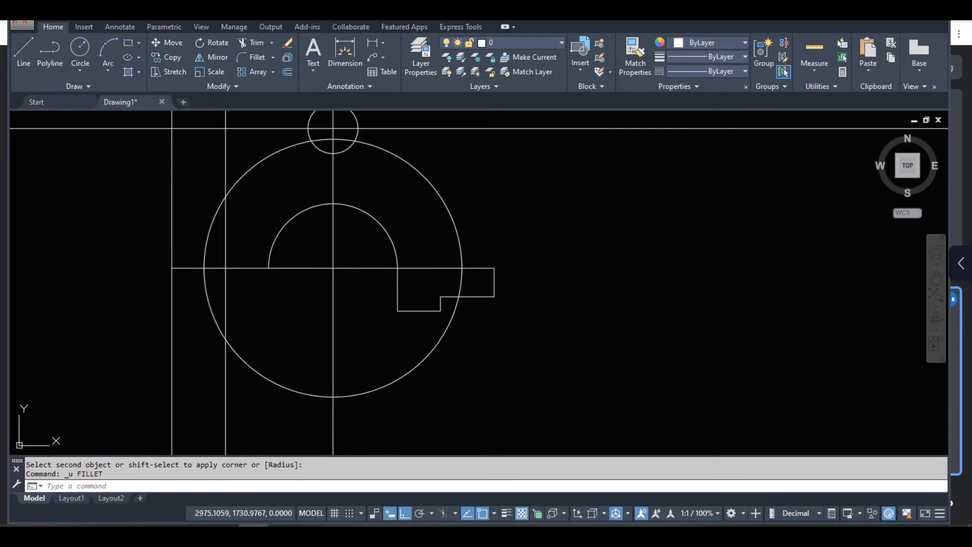
Step: Fillet the right foot's top line and the R36 circle with radius 6, using the No trim option
{"action": "left_click", "coordinate": [255, 535]}
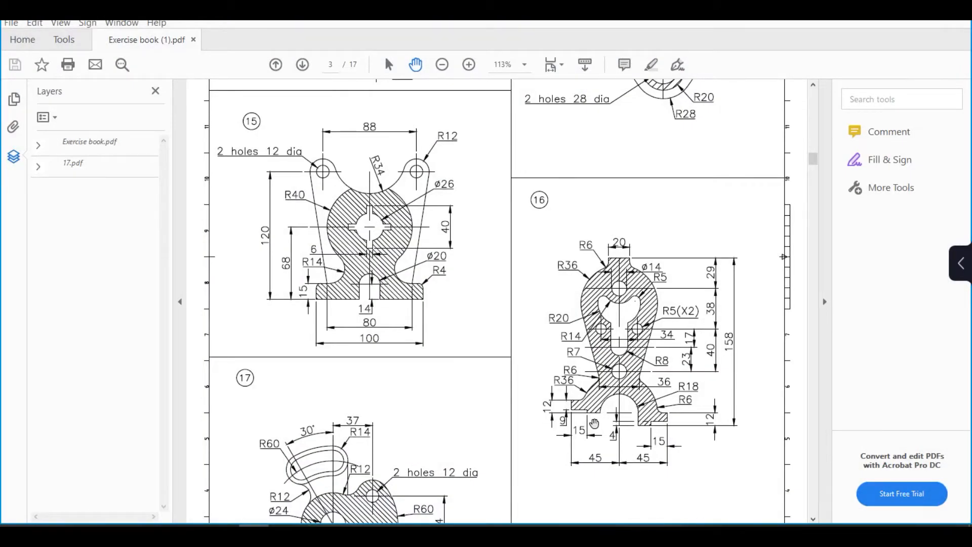
{"action": "left_click", "coordinate": [226, 535]}
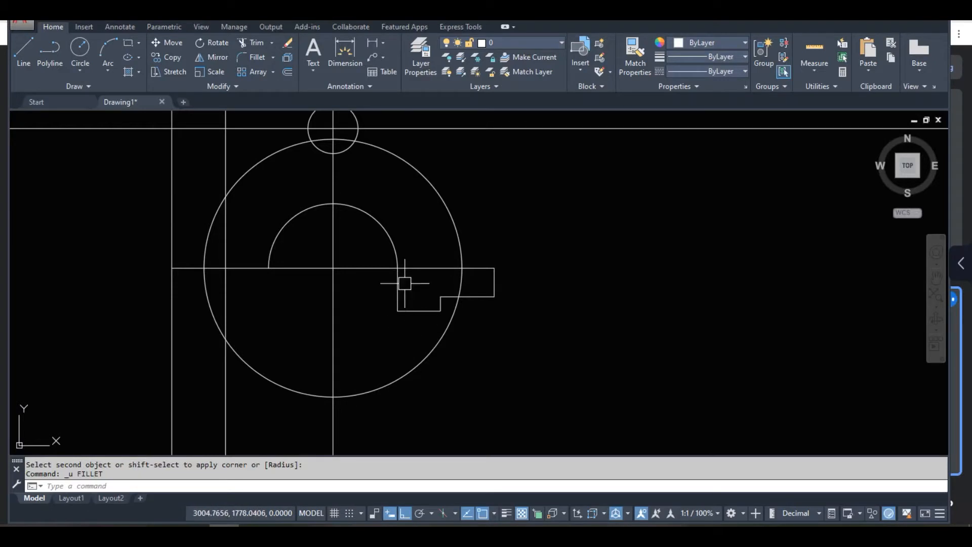
{"action": "type", "text": "f"}
{"action": "key", "text": "Return"}
{"action": "type", "text": "r"}
{"action": "key", "text": "Return"}
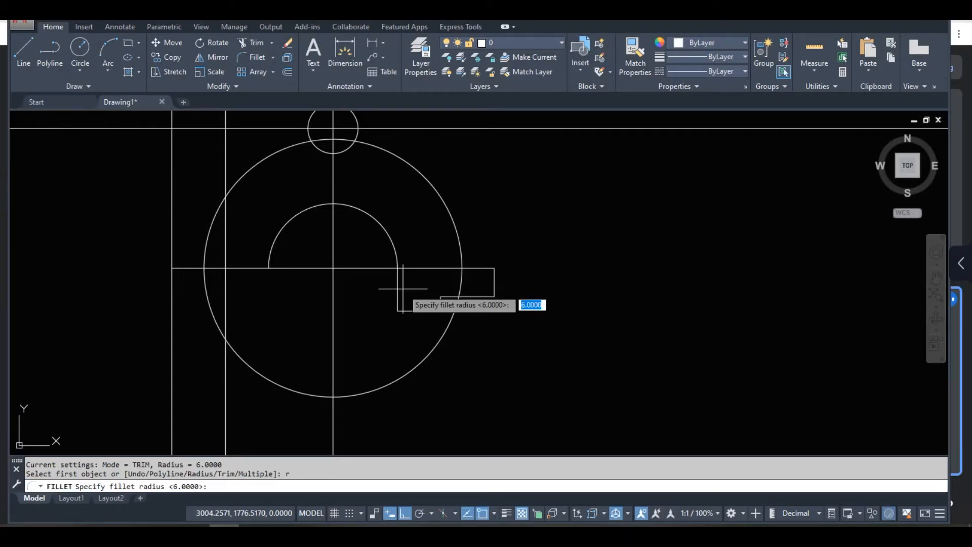
{"action": "key", "text": "Return"}
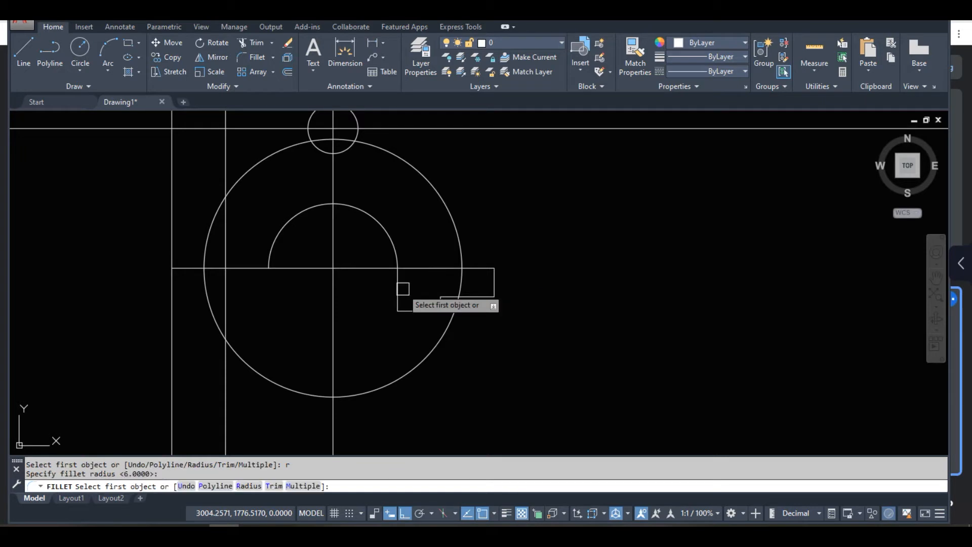
{"action": "type", "text": "t"}
{"action": "key", "text": "Return"}
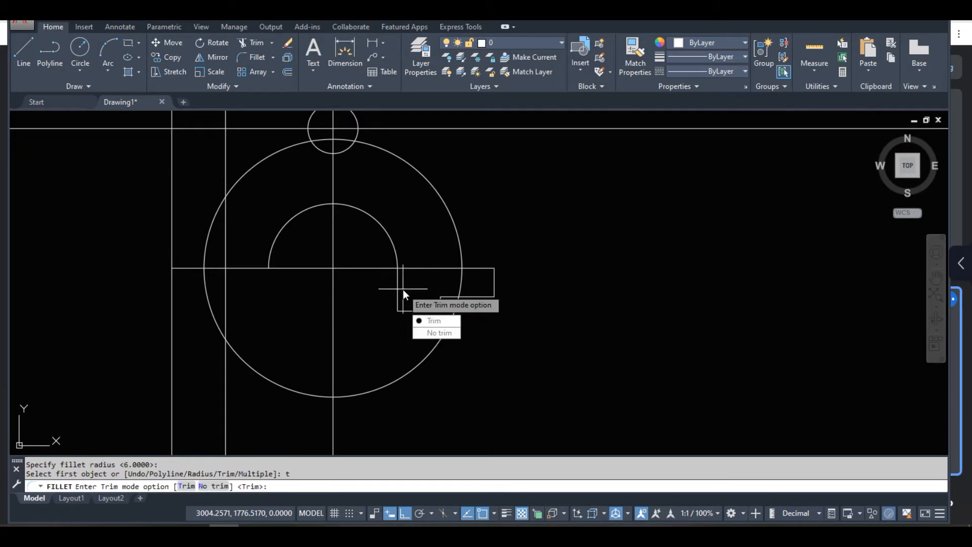
{"action": "left_click", "coordinate": [419, 332]}
{"action": "left_click", "coordinate": [479, 269]}
{"action": "left_click", "coordinate": [461, 250]}
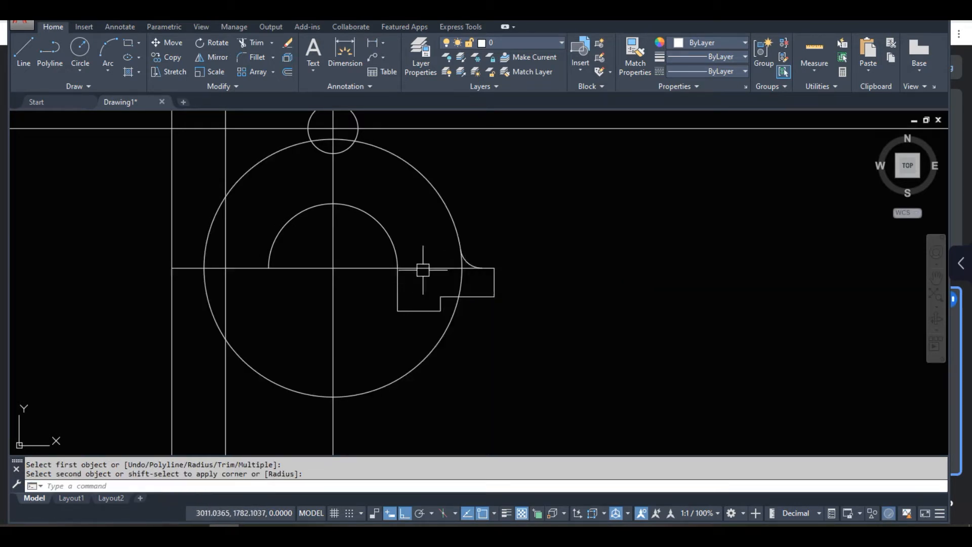
Step: Trim the short circle arc and the base line segment enclosed by the R6 fillet at the right foot
{"action": "type", "text": "tr"}
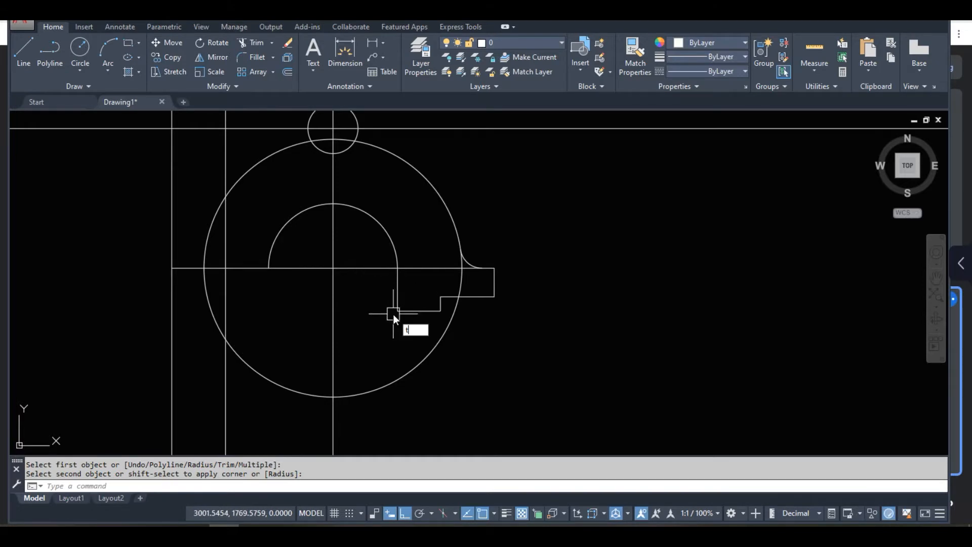
{"action": "key", "text": "Return"}
{"action": "key", "text": "Return"}
{"action": "scroll", "coordinate": [458, 274], "scroll_direction": "up", "scroll_amount": 8}
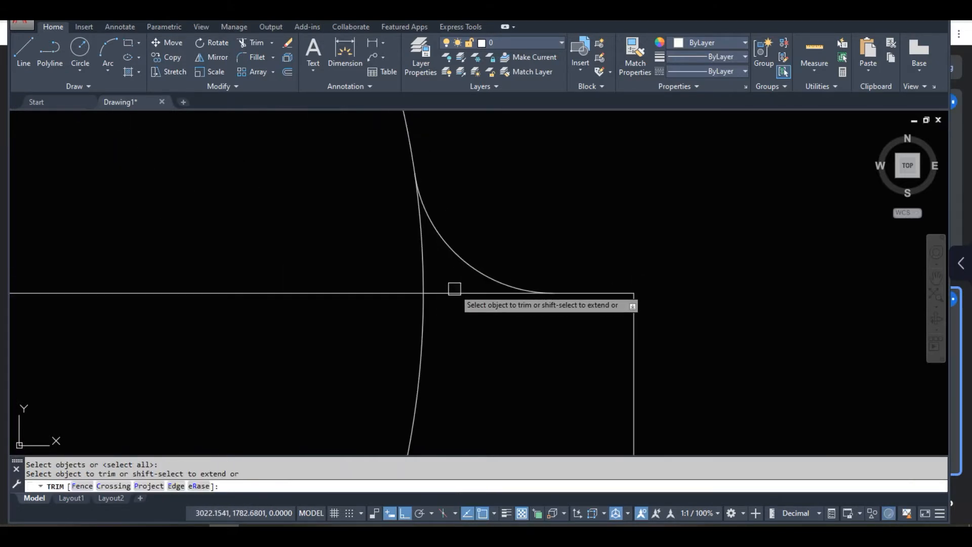
{"action": "left_click", "coordinate": [425, 264]}
{"action": "scroll", "coordinate": [455, 286], "scroll_direction": "down", "scroll_amount": 3}
{"action": "scroll", "coordinate": [504, 311], "scroll_direction": "down", "scroll_amount": 4}
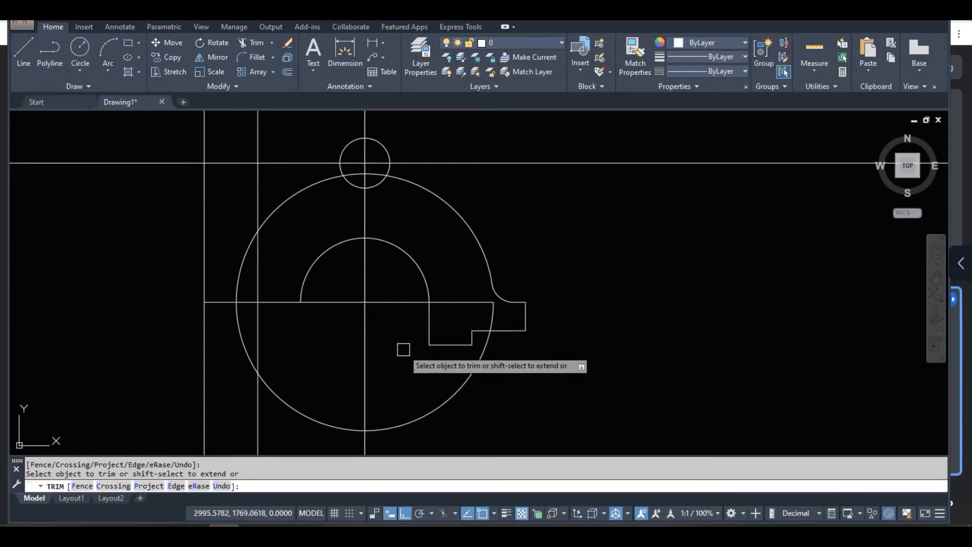
{"action": "key", "text": "Escape"}
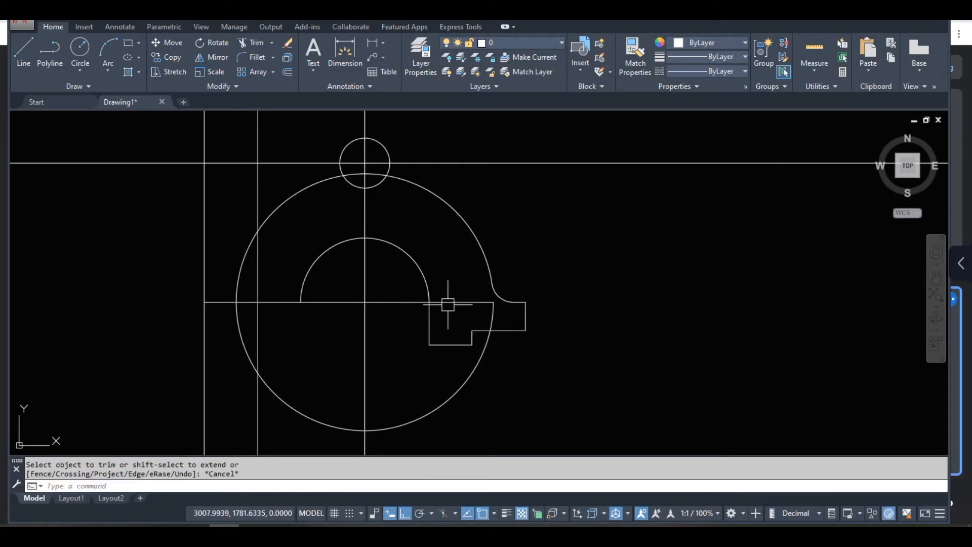
{"action": "key", "text": "Escape"}
Step: Trim the base line from the inner arch's left end across to the right side of the R36 circle
{"action": "type", "text": "tr"}
{"action": "key", "text": "Return"}
{"action": "key", "text": "Return"}
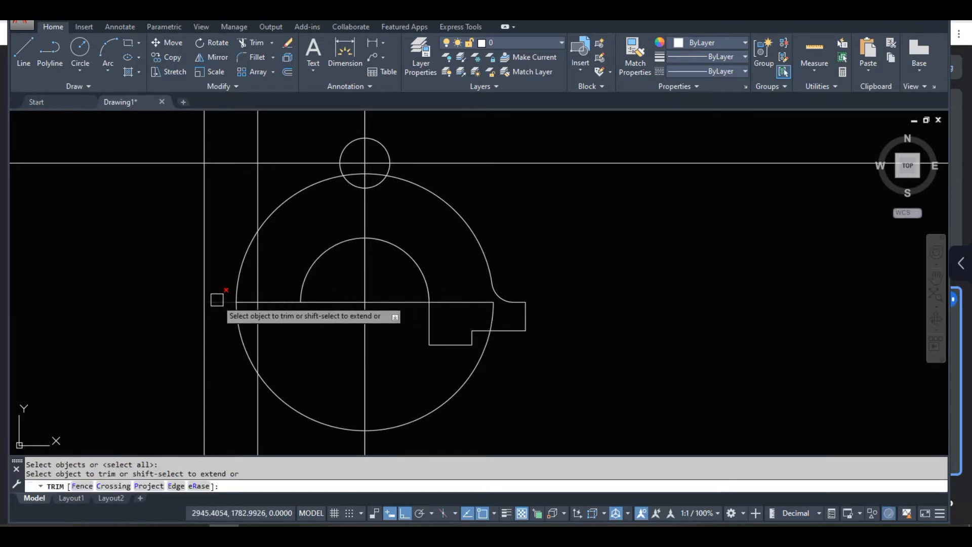
{"action": "scroll", "coordinate": [298, 301], "scroll_direction": "up", "scroll_amount": 4}
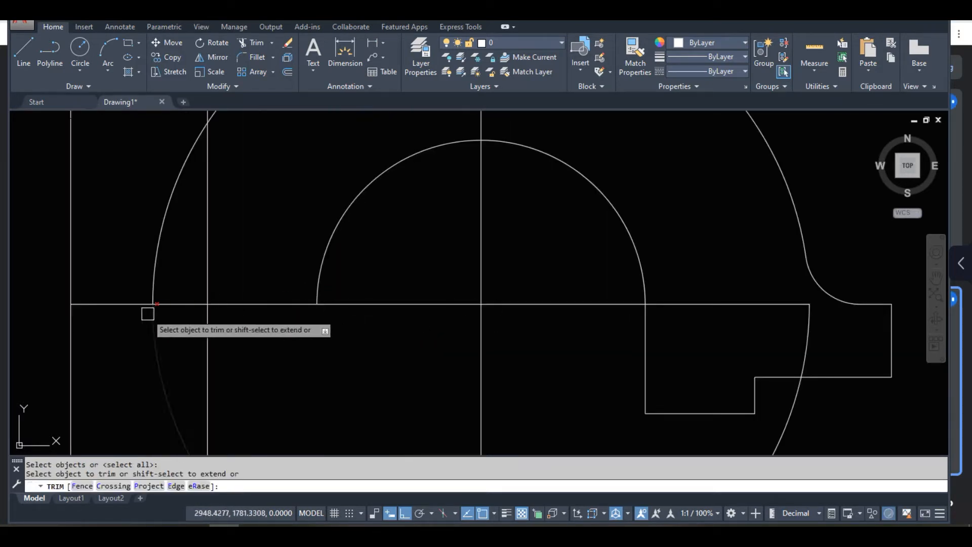
{"action": "left_click", "coordinate": [742, 325]}
{"action": "left_click", "coordinate": [648, 284]}
{"action": "left_click", "coordinate": [603, 328]}
{"action": "left_click", "coordinate": [567, 271]}
{"action": "left_click", "coordinate": [431, 361]}
{"action": "left_click", "coordinate": [383, 288]}
Step: Trim the R36 circle's lower left arc and delete its remaining lower arc, keeping only the part above the base line
{"action": "scroll", "coordinate": [387, 256], "scroll_direction": "down", "scroll_amount": 3}
{"action": "scroll", "coordinate": [505, 312], "scroll_direction": "up", "scroll_amount": 1}
{"action": "scroll", "coordinate": [505, 312], "scroll_direction": "up", "scroll_amount": 1}
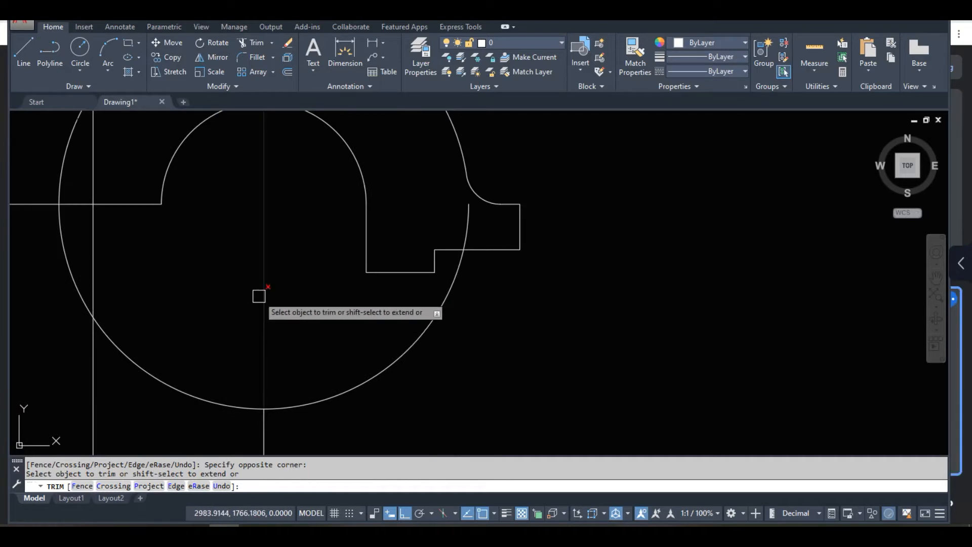
{"action": "middle_click_drag", "start_coordinate": [253, 295], "coordinate": [491, 347]}
{"action": "left_click", "coordinate": [297, 293]}
{"action": "scroll", "coordinate": [337, 284], "scroll_direction": "down", "scroll_amount": 2}
{"action": "key", "text": "Escape"}
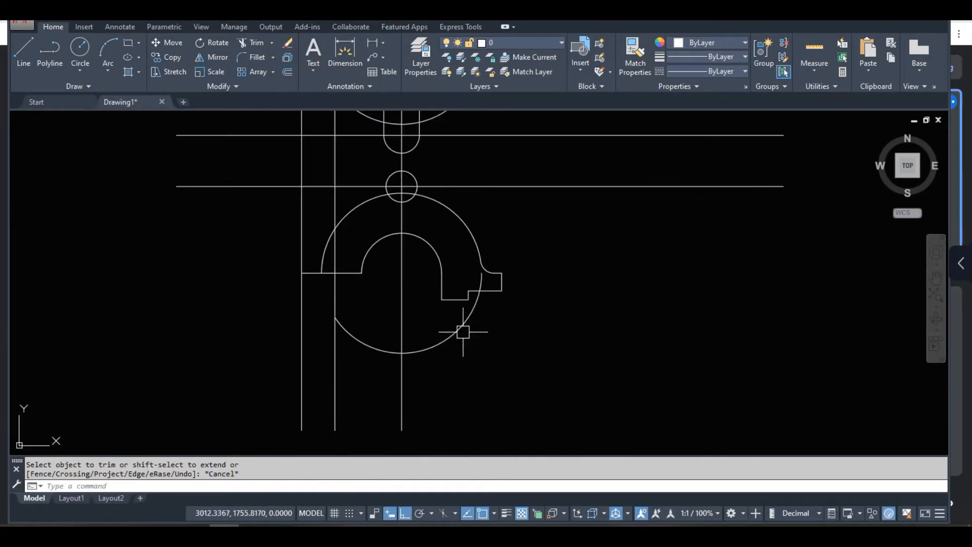
{"action": "left_click", "coordinate": [464, 323]}
{"action": "key", "text": "Delete"}
Step: Compare the base outline with exercise 16 in the PDF, examining the left foot's dimensions
{"action": "scroll", "coordinate": [476, 246], "scroll_direction": "up", "scroll_amount": 2}
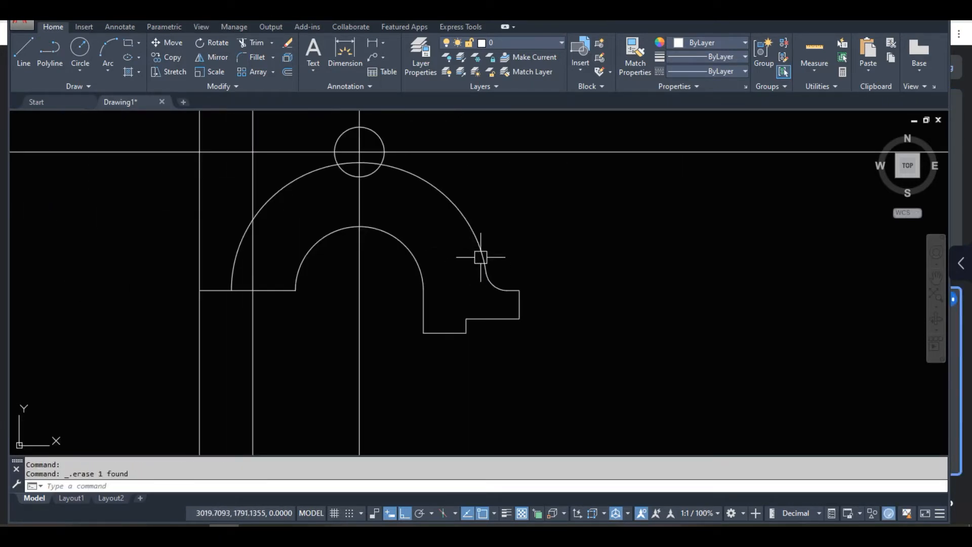
{"action": "left_click", "coordinate": [253, 534]}
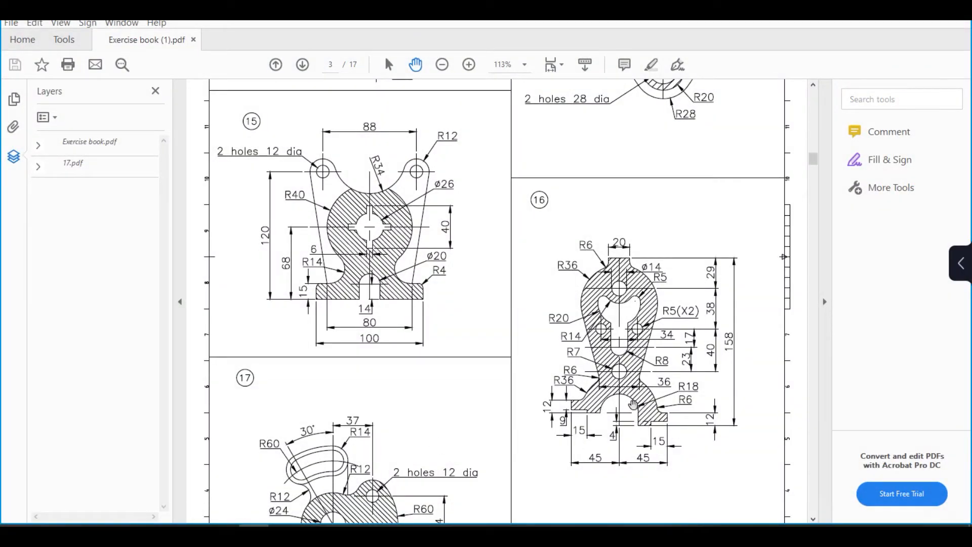
{"action": "left_click", "coordinate": [224, 533]}
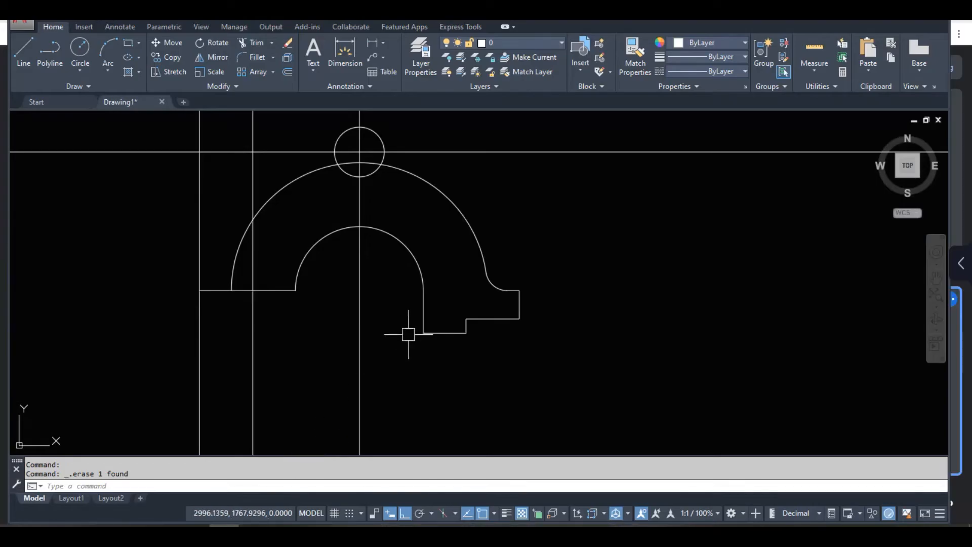
{"action": "left_click", "coordinate": [253, 533]}
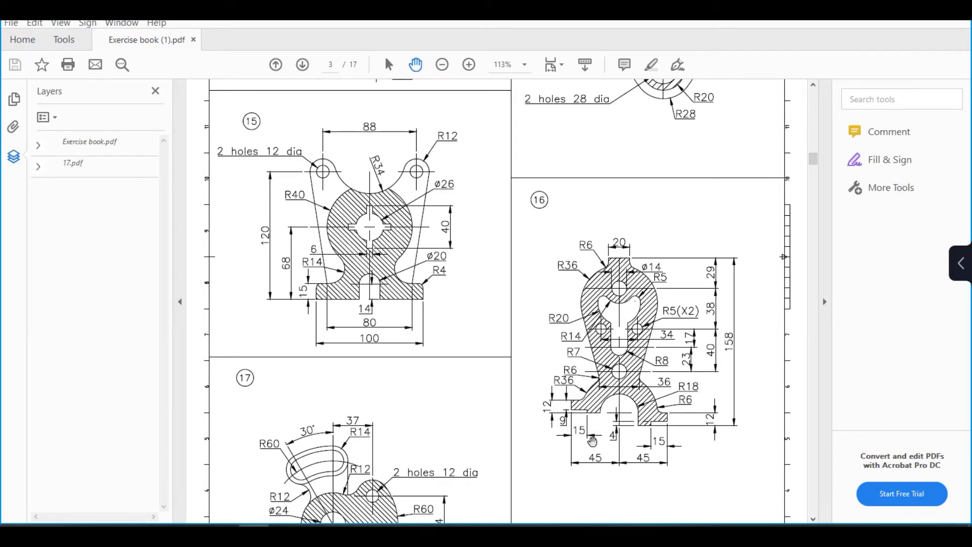
{"action": "left_click", "coordinate": [223, 534]}
{"action": "middle_click_drag", "start_coordinate": [293, 395], "coordinate": [322, 319]}
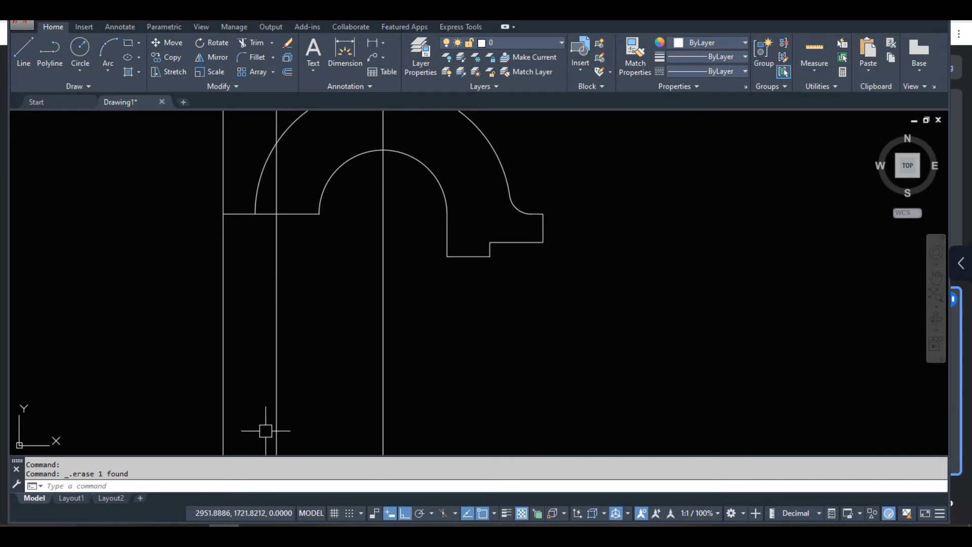
{"action": "left_click", "coordinate": [253, 533]}
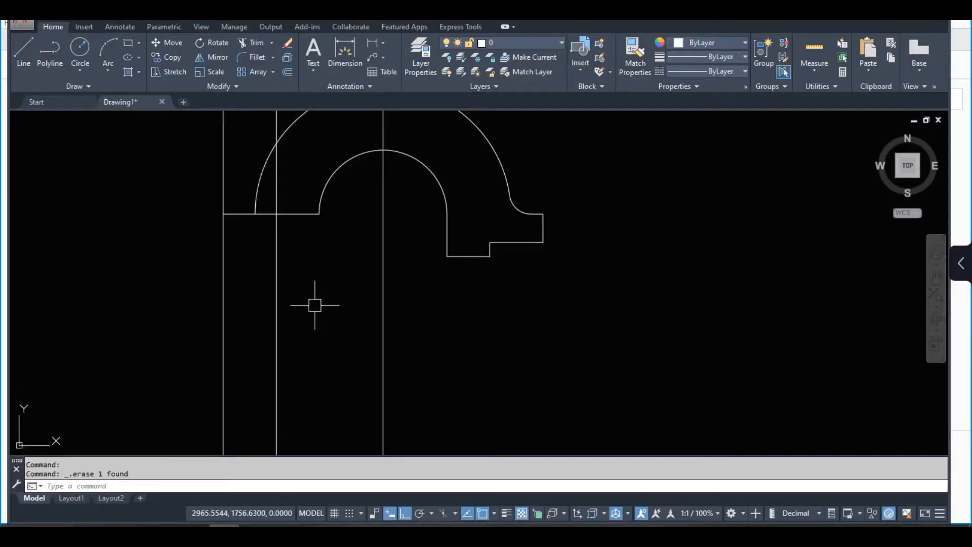
Step: Offset the base line left of the inner arch upward by 12
{"action": "middle_click_drag", "start_coordinate": [315, 304], "coordinate": [295, 373]}
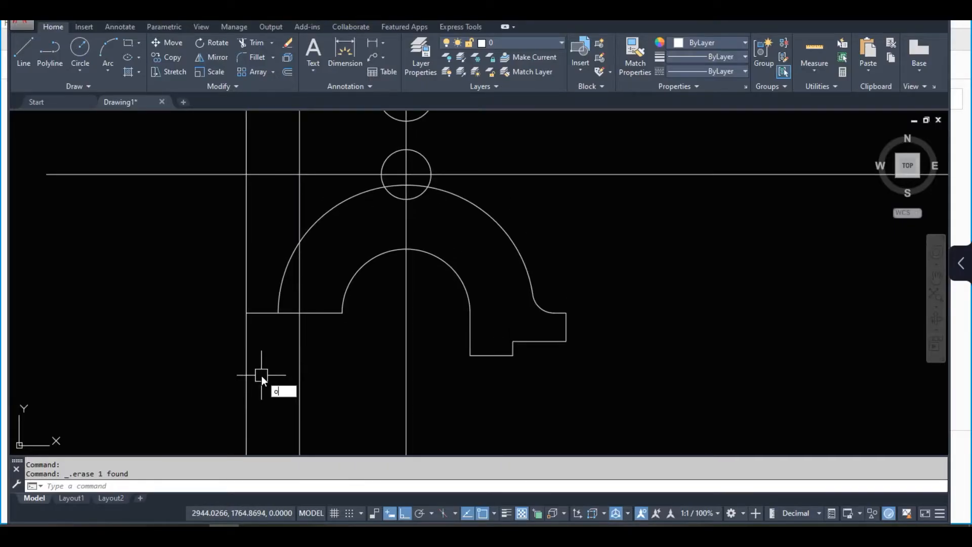
{"action": "key", "text": "Return"}
{"action": "type", "text": "12"}
{"action": "key", "text": "Return"}
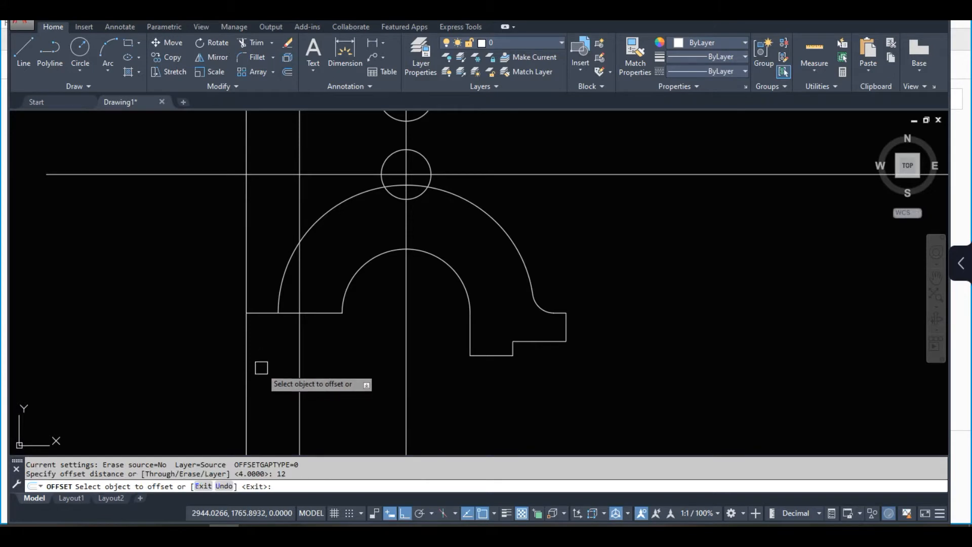
{"action": "scroll", "coordinate": [262, 303], "scroll_direction": "up", "scroll_amount": 2}
{"action": "left_click", "coordinate": [263, 317]}
{"action": "left_click", "coordinate": [263, 280]}
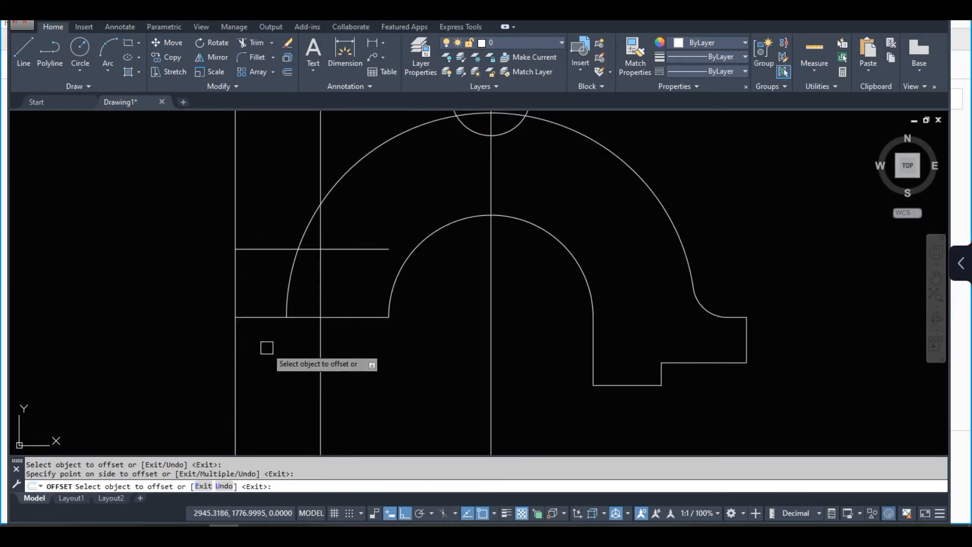
{"action": "key", "text": "Escape"}
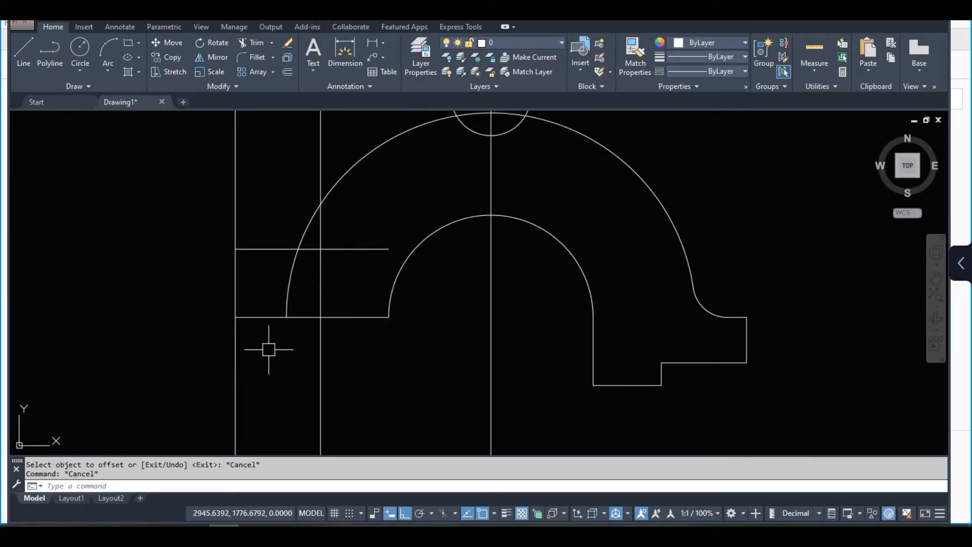
Step: Offset the same left base line upward by 3
{"action": "key", "text": "Return"}
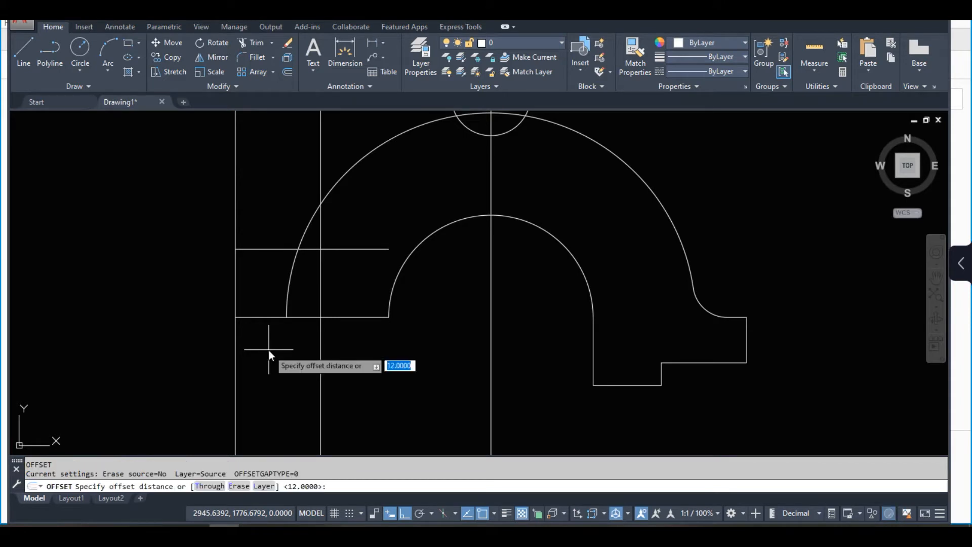
{"action": "type", "text": "3"}
{"action": "key", "text": "Return"}
{"action": "left_click", "coordinate": [336, 317]}
{"action": "left_click", "coordinate": [336, 305]}
{"action": "key", "text": "Escape"}
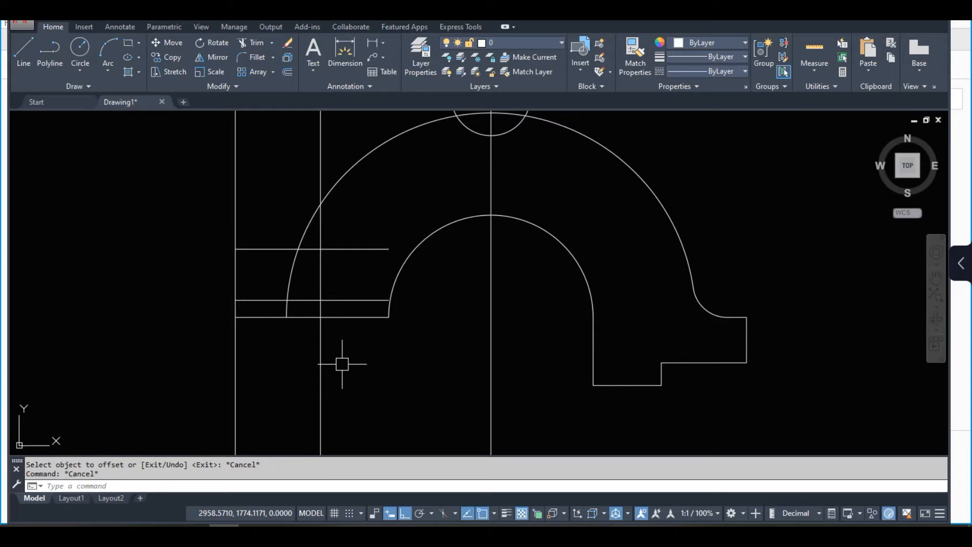
Step: Trim the excess outer vertical line plus the base line and arc segments below the 3-unit offset line at the left foot
{"action": "scroll", "coordinate": [264, 388], "scroll_direction": "up", "scroll_amount": 2}
{"action": "scroll", "coordinate": [265, 384], "scroll_direction": "down", "scroll_amount": 2}
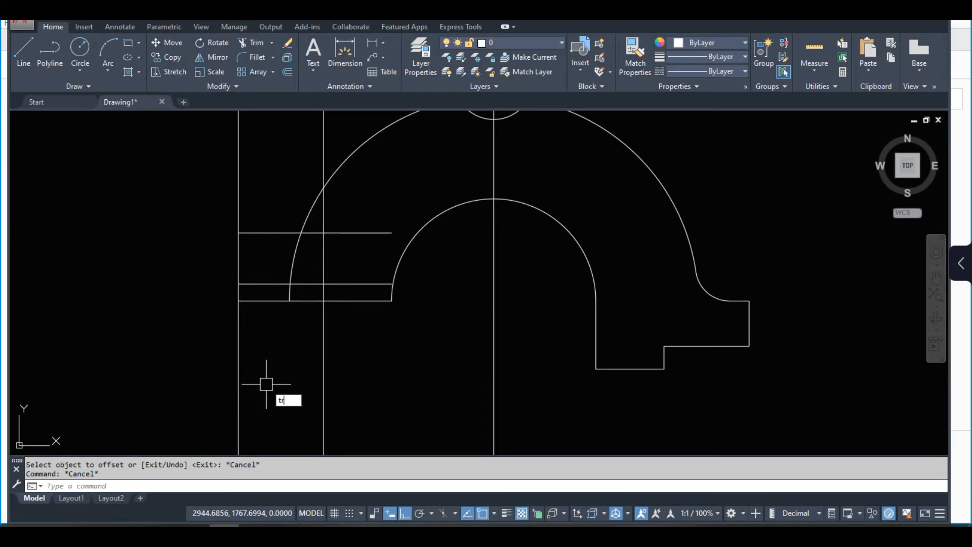
{"action": "key", "text": "Return"}
{"action": "scroll", "coordinate": [247, 301], "scroll_direction": "up", "scroll_amount": 4}
{"action": "left_click", "coordinate": [222, 264]}
{"action": "left_click", "coordinate": [198, 282]}
{"action": "left_click", "coordinate": [223, 308]}
{"action": "left_click", "coordinate": [252, 267]}
{"action": "left_click", "coordinate": [478, 327]}
{"action": "left_click", "coordinate": [397, 267]}
Step: Trim both offset lines right of the inner vertical line, and the vertical and arc segments between them
{"action": "scroll", "coordinate": [384, 277], "scroll_direction": "down", "scroll_amount": 4}
{"action": "left_click", "coordinate": [493, 256]}
{"action": "left_click", "coordinate": [486, 232]}
{"action": "left_click", "coordinate": [387, 218]}
{"action": "left_click", "coordinate": [487, 175]}
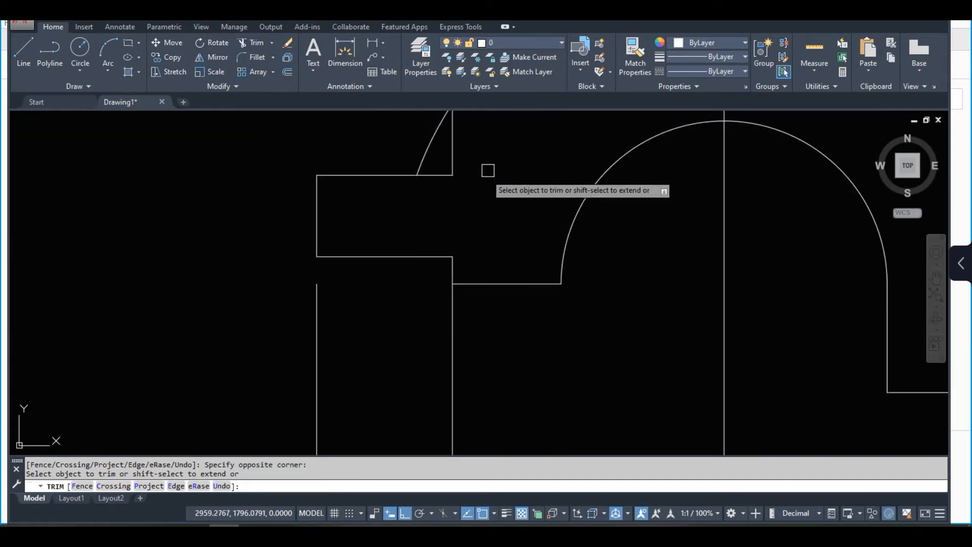
Step: Trim the inner vertical line below the left foot and delete the outer vertical line's leftover lower piece
{"action": "middle_click_drag", "start_coordinate": [484, 206], "coordinate": [476, 173]}
{"action": "scroll", "coordinate": [471, 210], "scroll_direction": "down", "scroll_amount": 2}
{"action": "left_click", "coordinate": [489, 303]}
{"action": "left_click", "coordinate": [271, 359]}
{"action": "key", "text": "Return"}
{"action": "left_click", "coordinate": [450, 369]}
{"action": "left_click", "coordinate": [316, 298]}
{"action": "key", "text": "Delete"}
{"action": "scroll", "coordinate": [324, 330], "scroll_direction": "down", "scroll_amount": 4}
{"action": "middle_click_drag", "start_coordinate": [338, 333], "coordinate": [302, 346]}
{"action": "scroll", "coordinate": [330, 302], "scroll_direction": "up", "scroll_amount": 2}
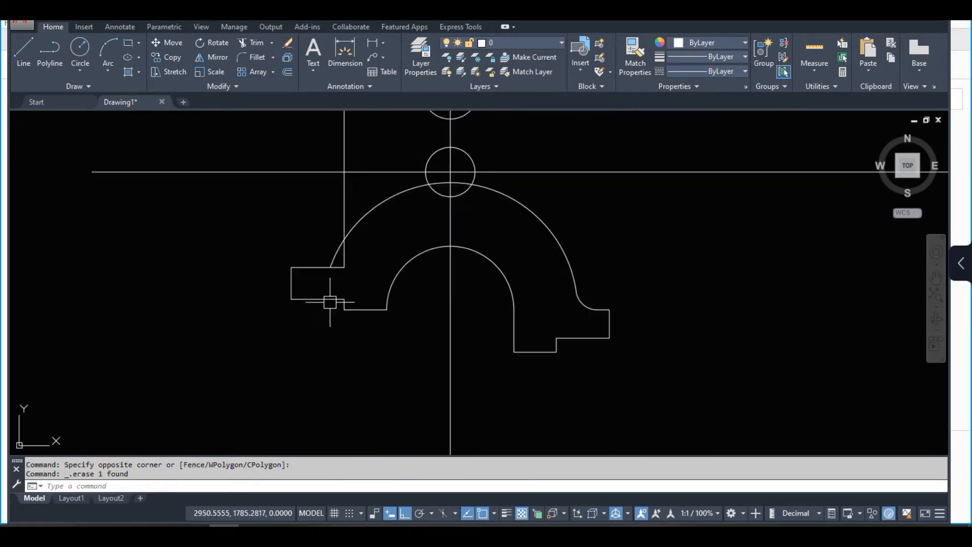
Step: Compare the left foot with exercise 16 in the PDF, examining its fillet and step dimensions
{"action": "left_click", "coordinate": [253, 532]}
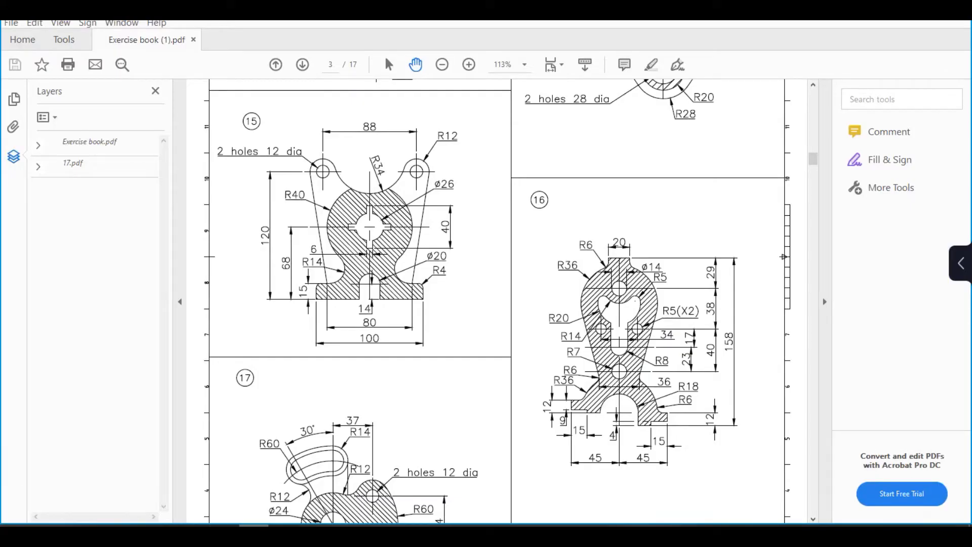
{"action": "left_click", "coordinate": [224, 533]}
{"action": "middle_click_drag", "start_coordinate": [328, 283], "coordinate": [324, 336]}
{"action": "scroll", "coordinate": [322, 318], "scroll_direction": "up", "scroll_amount": 2}
{"action": "scroll", "coordinate": [320, 317], "scroll_direction": "up", "scroll_amount": 2}
{"action": "scroll", "coordinate": [296, 332], "scroll_direction": "down", "scroll_amount": 4}
{"action": "left_click", "coordinate": [264, 529]}
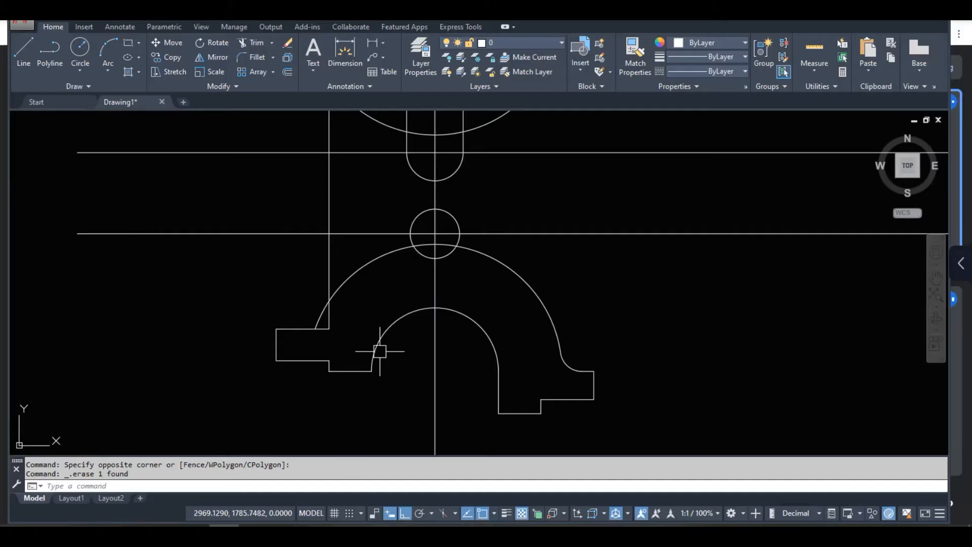
Step: Fillet the corner between the left foot's top edge and the R36 arch with radius 6
{"action": "scroll", "coordinate": [380, 347], "scroll_direction": "up", "scroll_amount": 2}
{"action": "type", "text": "f"}
{"action": "key", "text": "Return"}
{"action": "type", "text": "r"}
{"action": "key", "text": "Return"}
{"action": "key", "text": "Return"}
{"action": "left_click", "coordinate": [268, 340]}
{"action": "left_click", "coordinate": [299, 326]}
Step: Trim the arc end and the top edge segment extending past the R6 fillet at the left foot
{"action": "scroll", "coordinate": [304, 342], "scroll_direction": "up", "scroll_amount": 4}
{"action": "type", "text": "tr"}
{"action": "key", "text": "Return"}
{"action": "key", "text": "Return"}
{"action": "left_click", "coordinate": [332, 363]}
{"action": "left_click", "coordinate": [282, 330]}
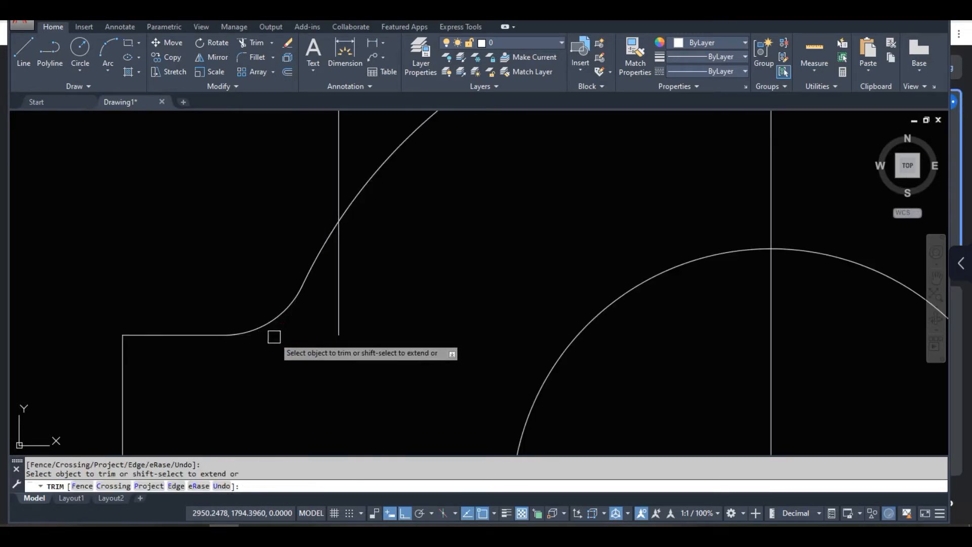
{"action": "scroll", "coordinate": [281, 331], "scroll_direction": "down", "scroll_amount": 6}
{"action": "scroll", "coordinate": [297, 343], "scroll_direction": "down", "scroll_amount": 3}
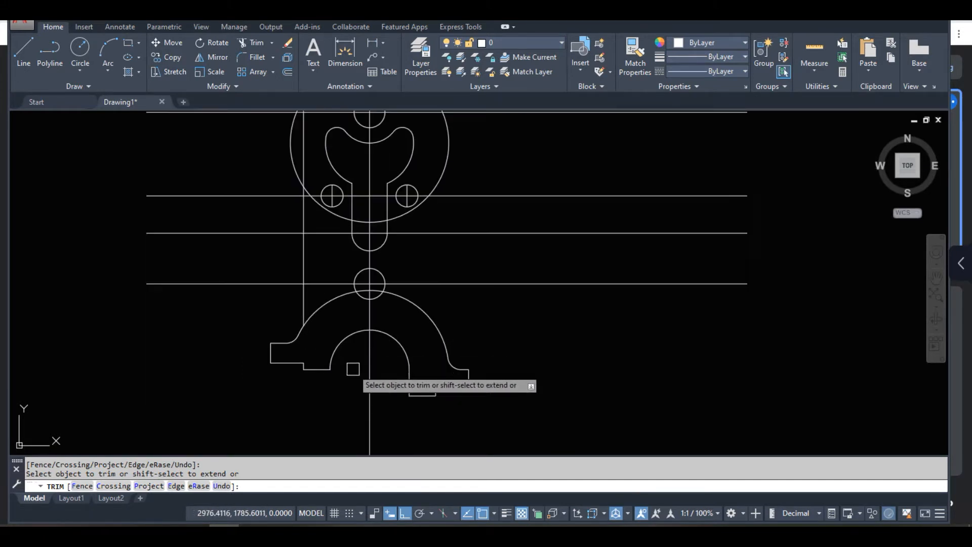
{"action": "key", "text": "Escape"}
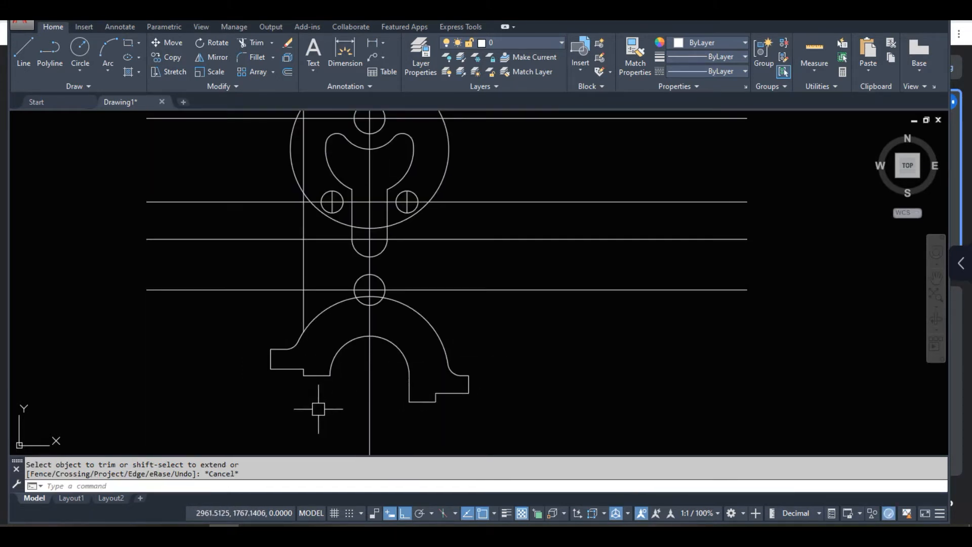
Step: Check exercise 16 in the PDF and offset the vertical centre line by 18 to both sides
{"action": "key", "text": "alt+Tab"}
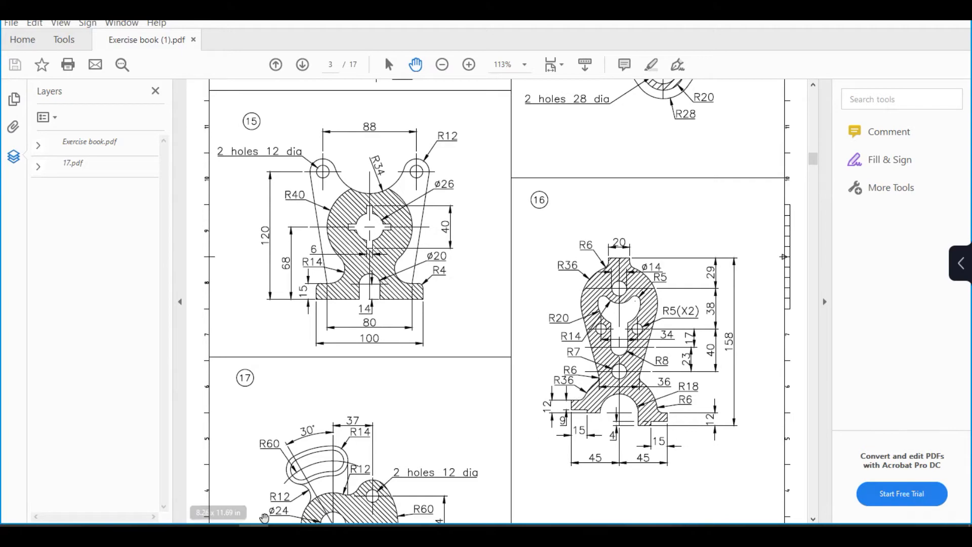
{"action": "left_click", "coordinate": [224, 535]}
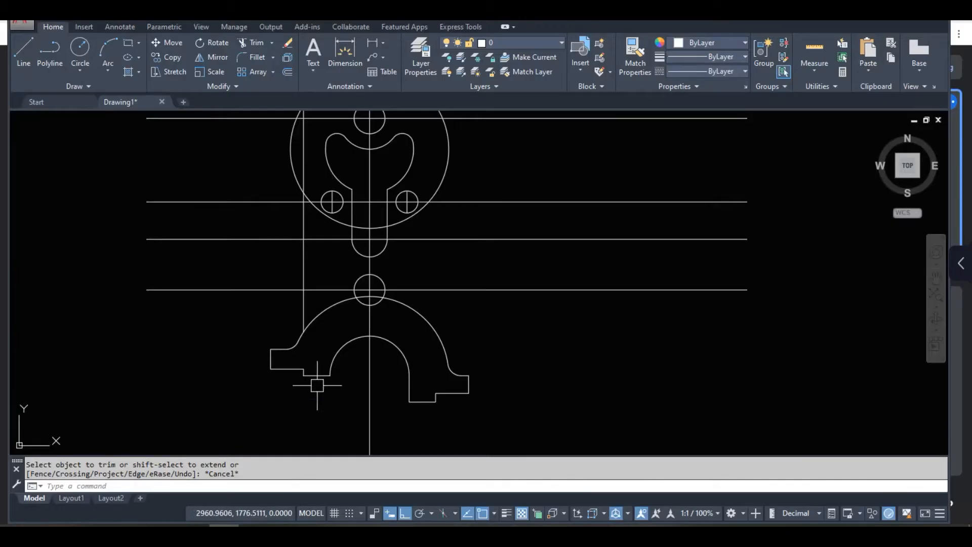
{"action": "scroll", "coordinate": [338, 306], "scroll_direction": "up", "scroll_amount": 2}
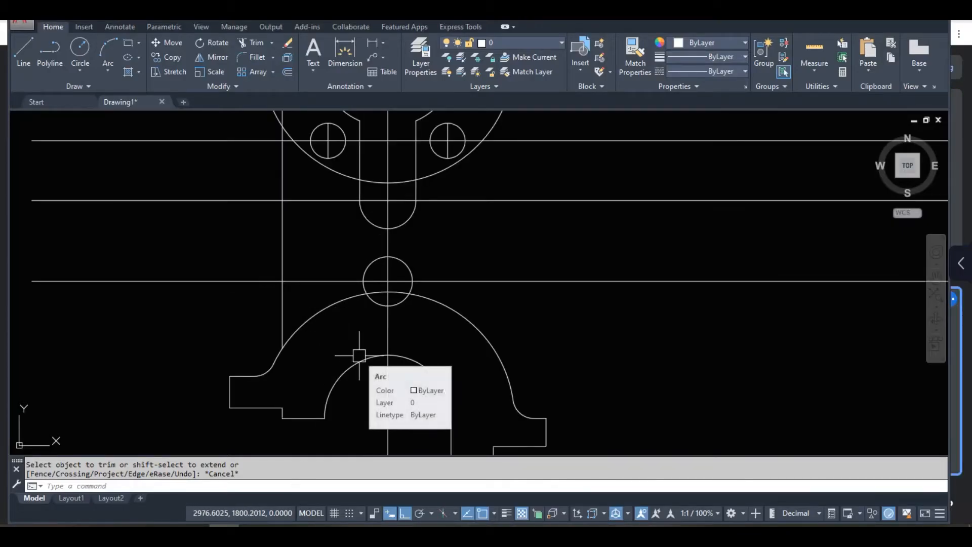
{"action": "type", "text": "o"}
{"action": "key", "text": "Return"}
{"action": "type", "text": "18"}
{"action": "key", "text": "Return"}
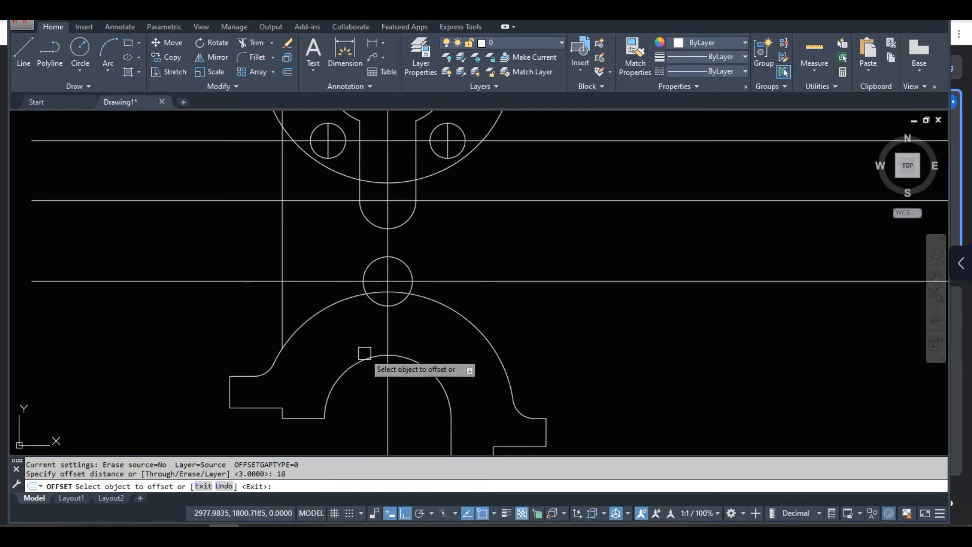
{"action": "left_click", "coordinate": [386, 323]}
{"action": "left_click", "coordinate": [428, 349]}
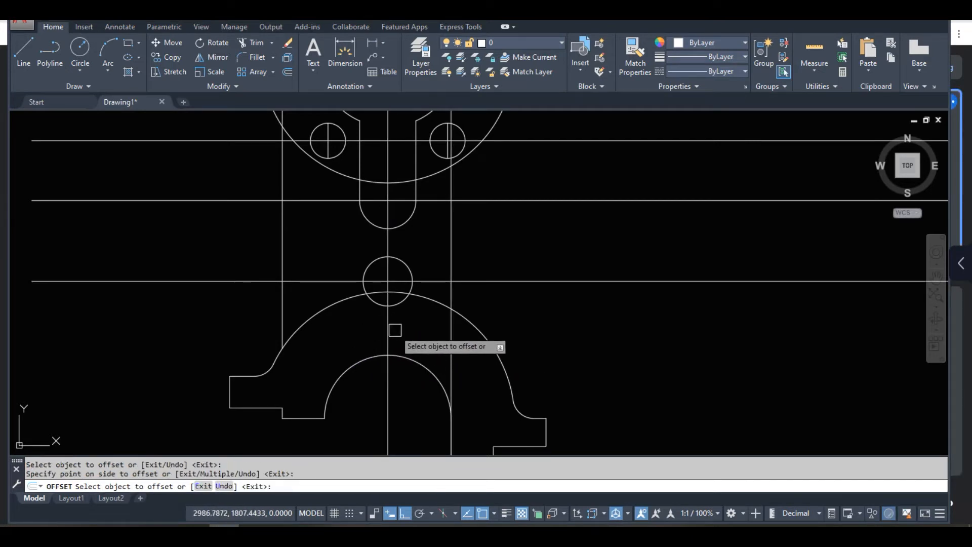
{"action": "key", "text": "Escape"}
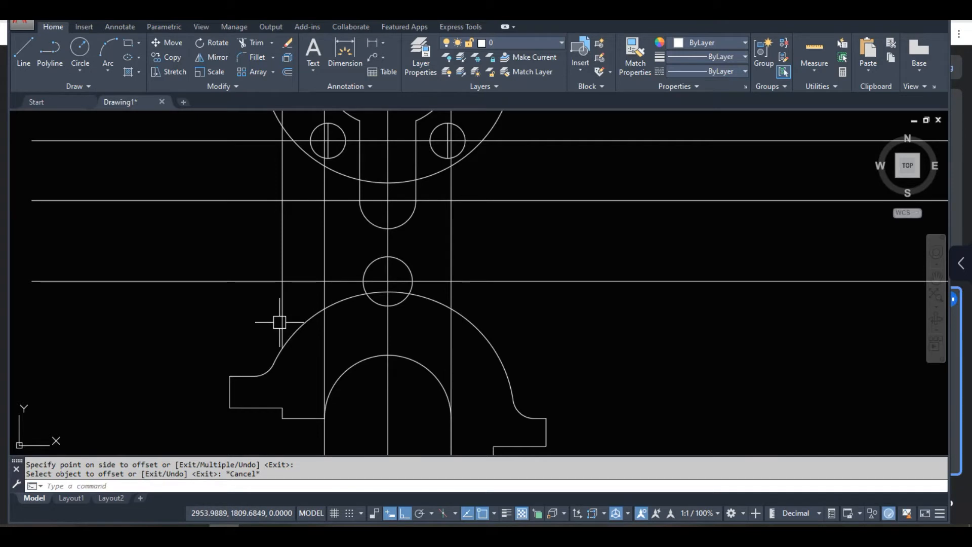
Step: Delete the leftover vertical construction line rising above the left foot
{"action": "scroll", "coordinate": [278, 316], "scroll_direction": "down", "scroll_amount": 2}
{"action": "left_click", "coordinate": [280, 314]}
{"action": "key", "text": "Delete"}
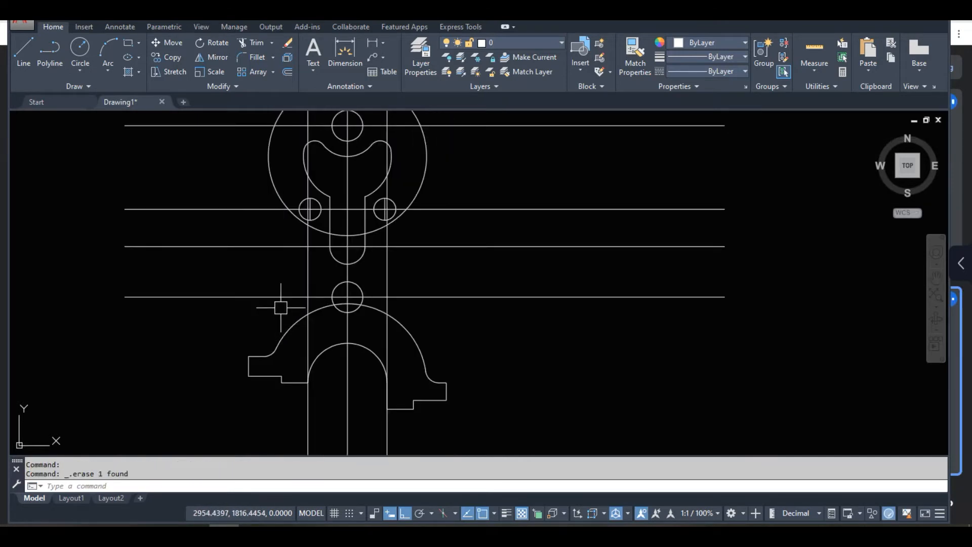
Step: Draw a line tangent to the left side of the large upper circle, ending where the left 18-unit offset line meets the R36 arch
{"action": "scroll", "coordinate": [277, 304], "scroll_direction": "down", "scroll_amount": 2}
{"action": "type", "text": "L"}
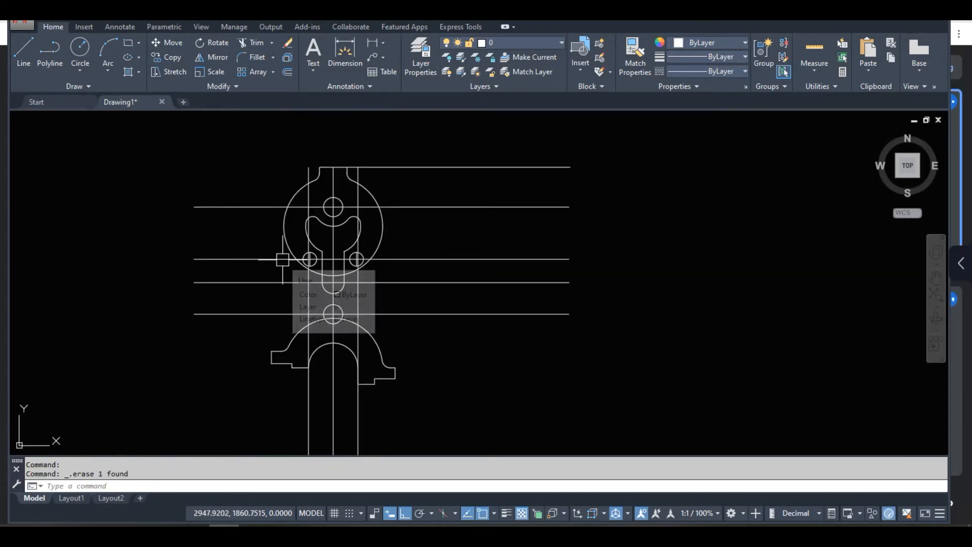
{"action": "key", "text": "Return"}
{"action": "scroll", "coordinate": [276, 255], "scroll_direction": "up", "scroll_amount": 3}
{"action": "right_click", "coordinate": [273, 240], "text": "shift"}
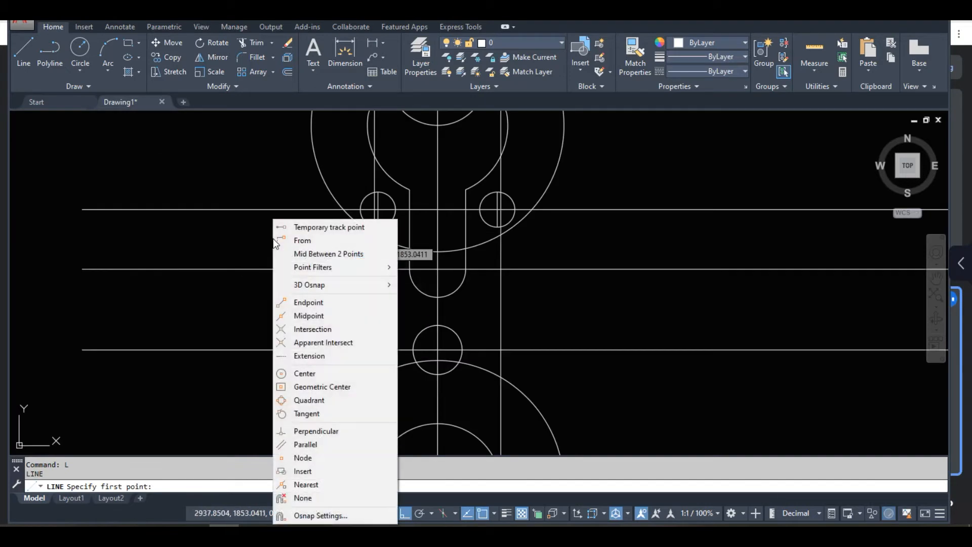
{"action": "left_click", "coordinate": [317, 413]}
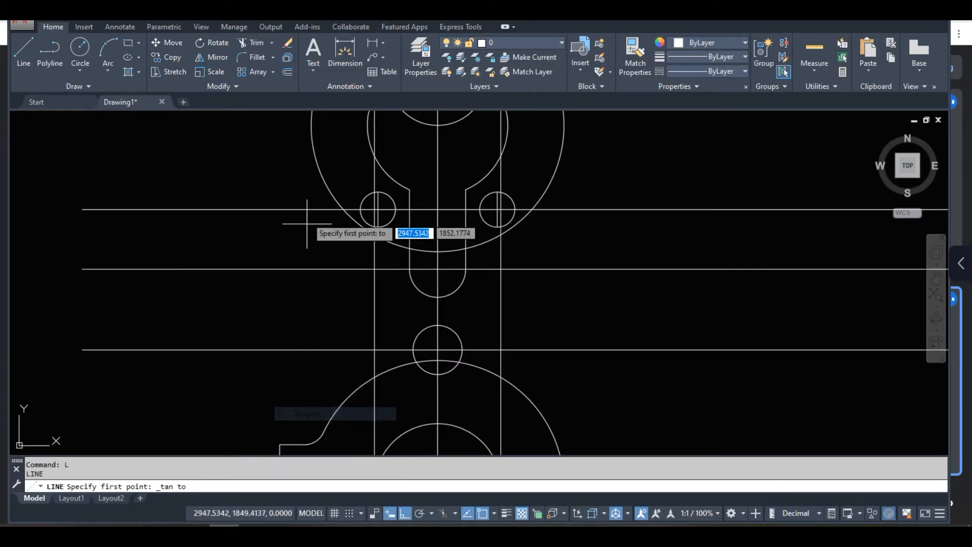
{"action": "left_click", "coordinate": [315, 154]}
{"action": "scroll", "coordinate": [374, 376], "scroll_direction": "up", "scroll_amount": 5}
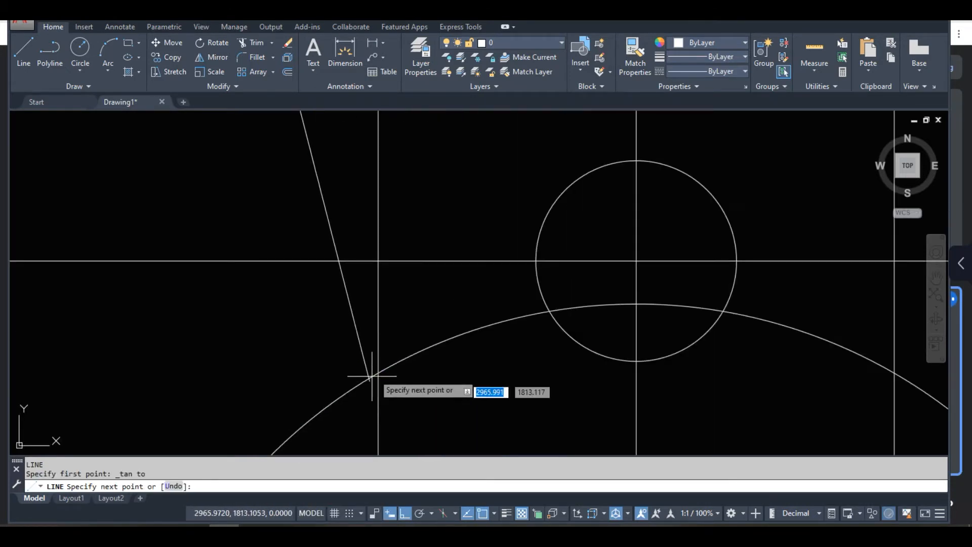
{"action": "scroll", "coordinate": [377, 377], "scroll_direction": "down", "scroll_amount": 4}
{"action": "scroll", "coordinate": [362, 385], "scroll_direction": "up", "scroll_amount": 4}
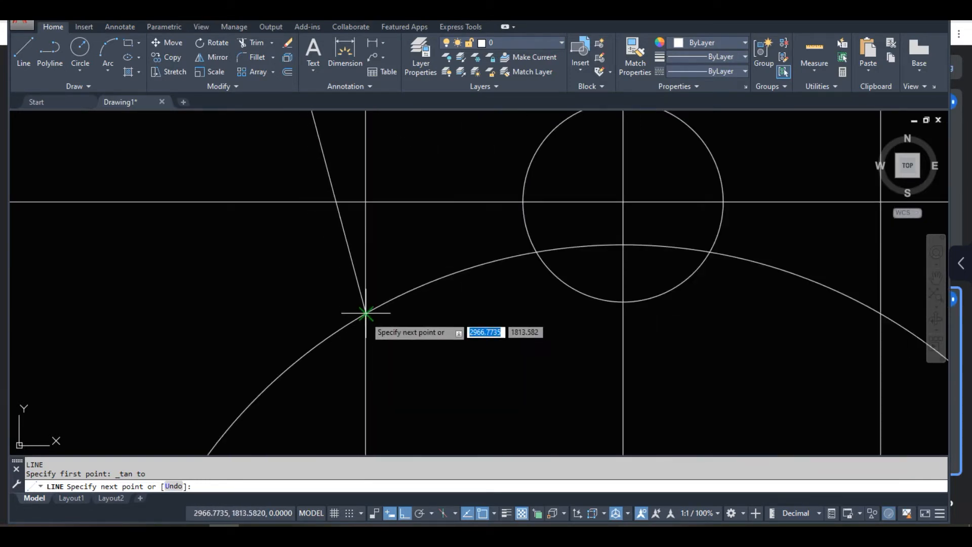
{"action": "left_click", "coordinate": [337, 334]}
{"action": "key", "text": "Return"}
Step: Draw the matching right-hand line tangent to the large upper circle, ending where the right offset line meets the R36 arch
{"action": "scroll", "coordinate": [354, 348], "scroll_direction": "down", "scroll_amount": 4}
{"action": "scroll", "coordinate": [362, 359], "scroll_direction": "down", "scroll_amount": 2}
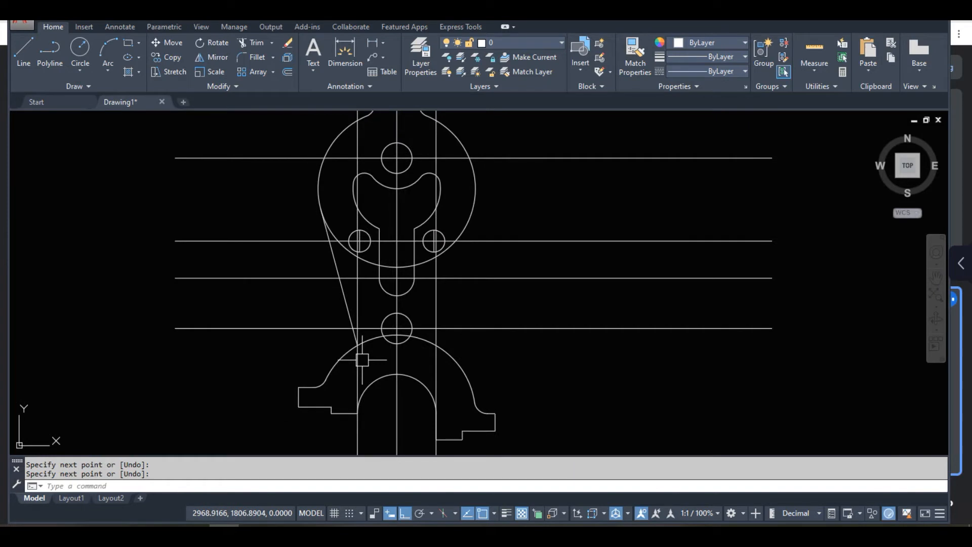
{"action": "key", "text": "Return"}
{"action": "right_click", "coordinate": [453, 273], "text": "shift"}
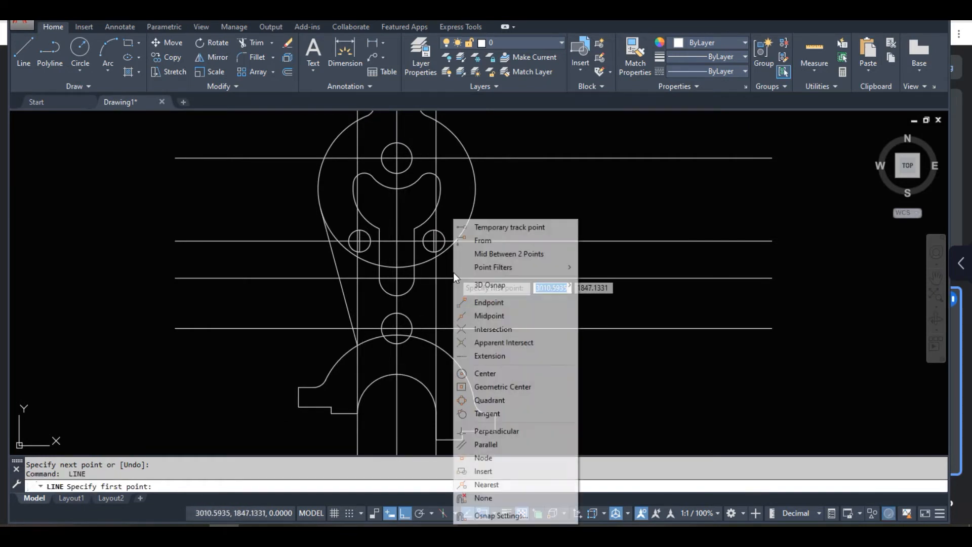
{"action": "left_click", "coordinate": [488, 412]}
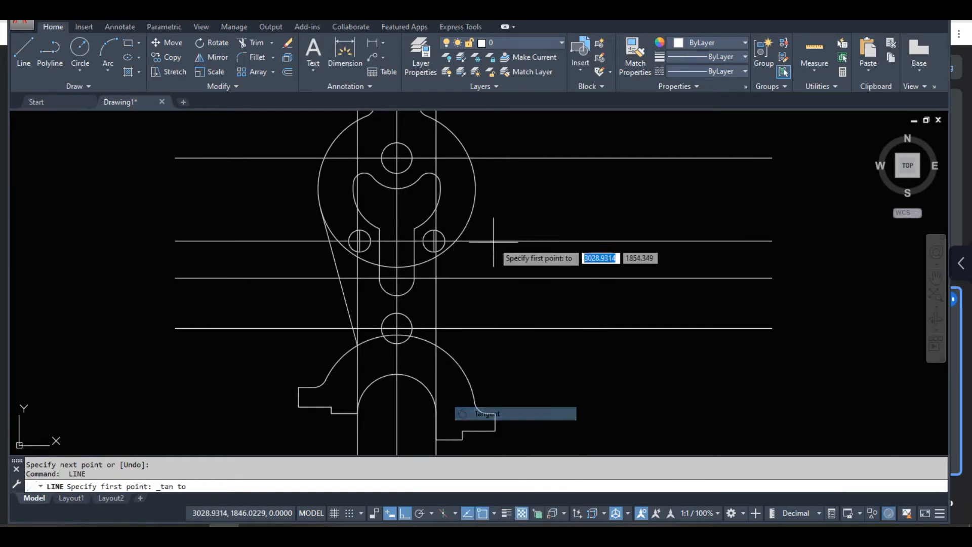
{"action": "left_click", "coordinate": [478, 205]}
{"action": "scroll", "coordinate": [438, 346], "scroll_direction": "up", "scroll_amount": 4}
{"action": "right_click", "coordinate": [439, 348], "text": "shift"}
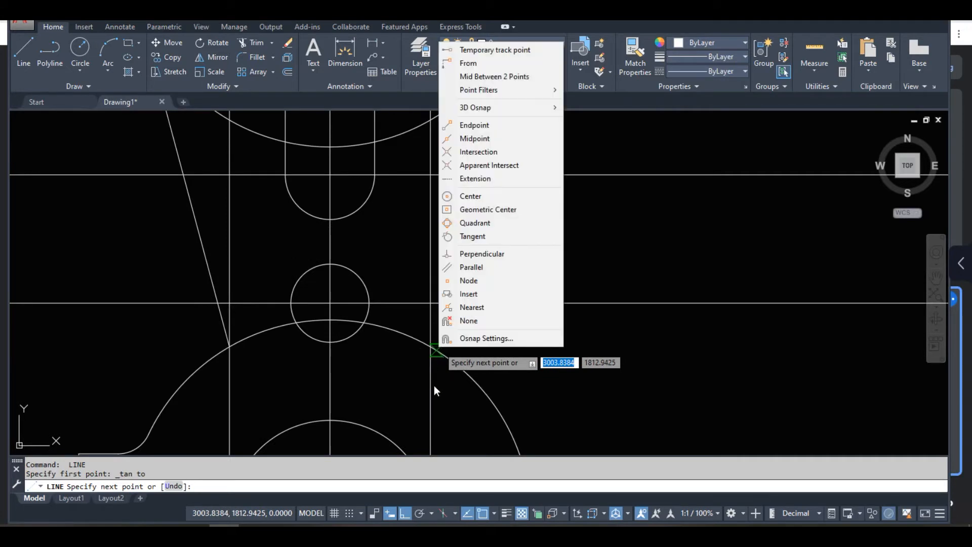
{"action": "left_click", "coordinate": [433, 384]}
{"action": "left_click", "coordinate": [431, 347]}
{"action": "key", "text": "Return"}
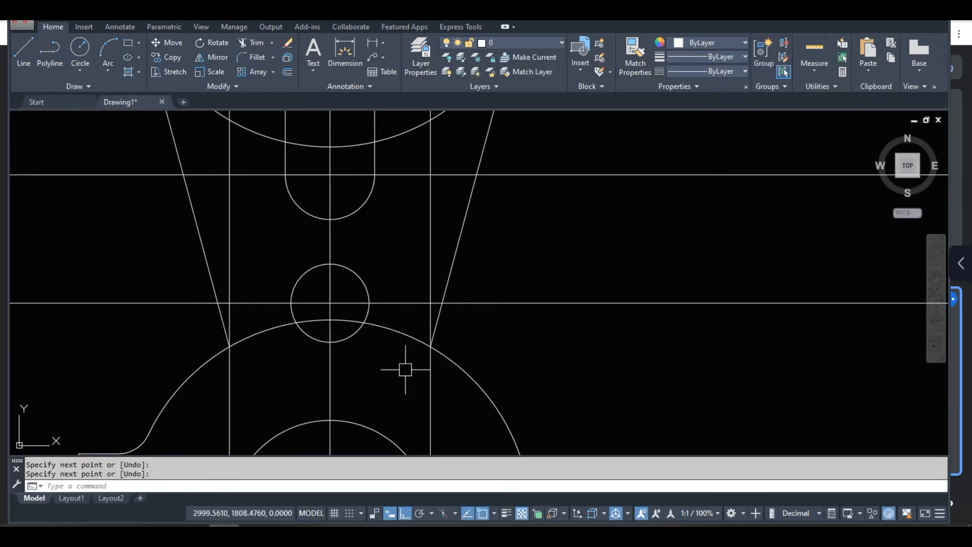
Step: Delete the two vertical construction lines offset from the centre line
{"action": "scroll", "coordinate": [402, 369], "scroll_direction": "down", "scroll_amount": 4}
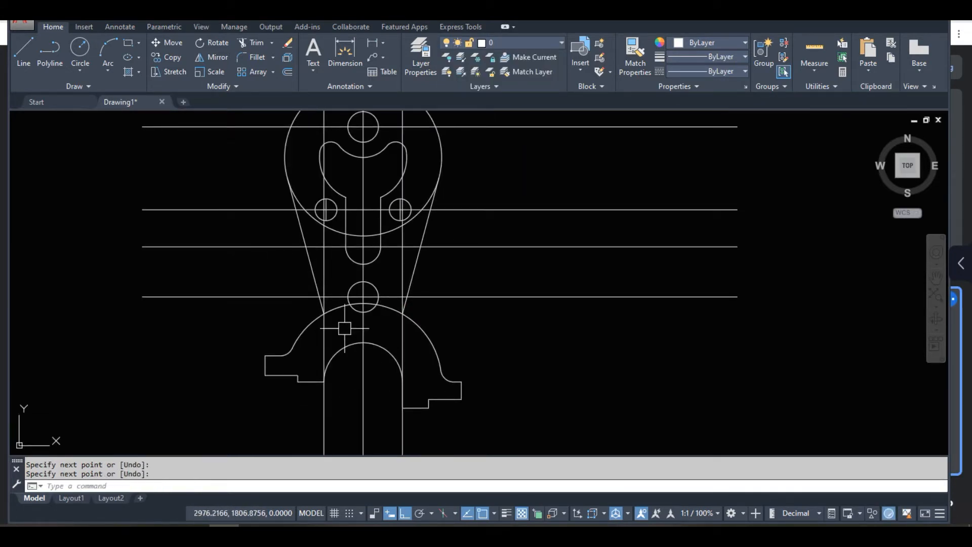
{"action": "left_click", "coordinate": [323, 299]}
{"action": "left_click", "coordinate": [399, 270]}
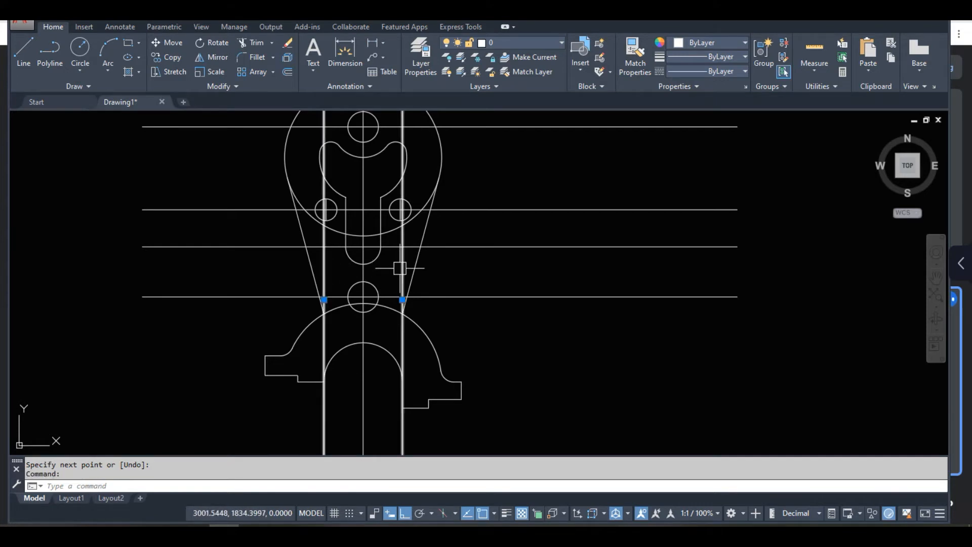
{"action": "key", "text": "Delete"}
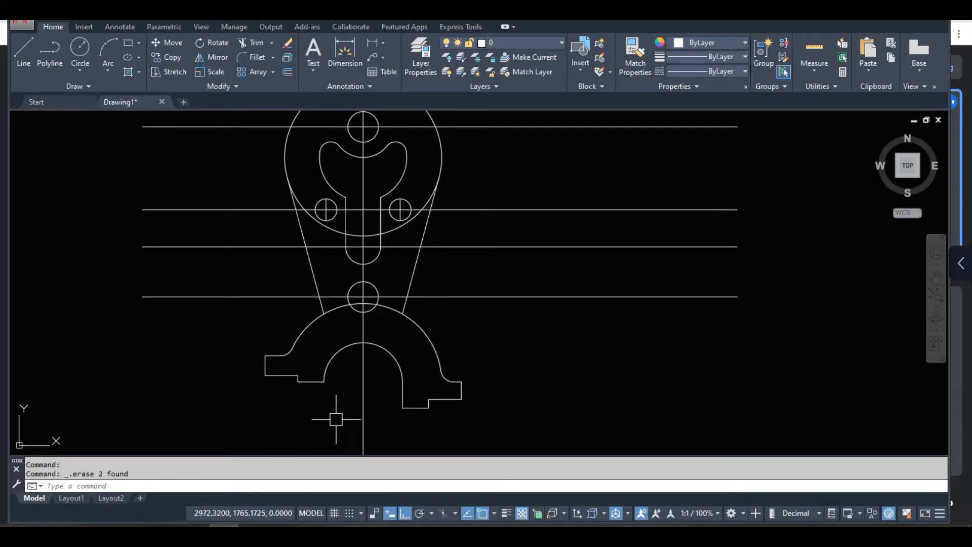
{"action": "middle_click_drag", "start_coordinate": [348, 426], "coordinate": [352, 394]}
{"action": "scroll", "coordinate": [351, 272], "scroll_direction": "up", "scroll_amount": 4}
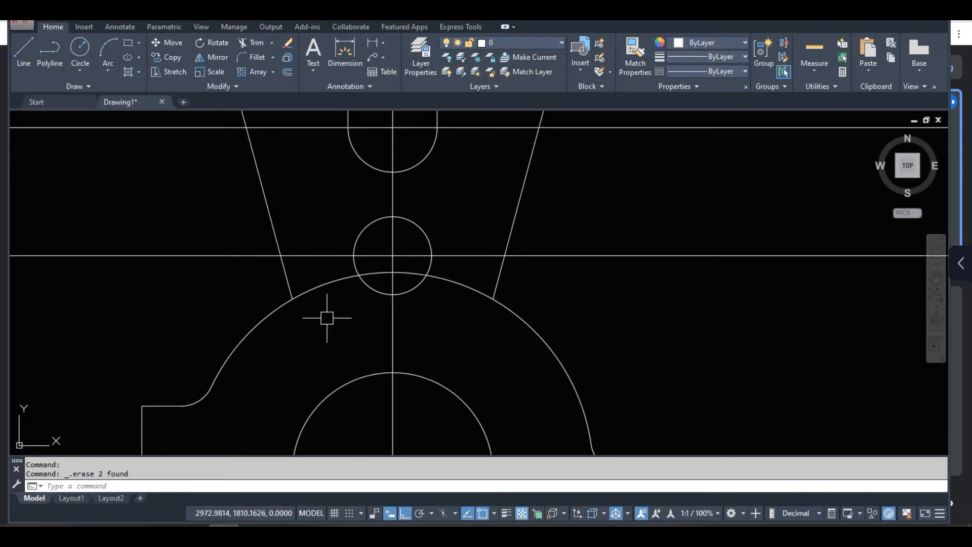
Step: Trim the R36 arch between the two tangent lines and delete its leftover piece inside the lower small circle
{"action": "key", "text": "Return"}
{"action": "key", "text": "Return"}
{"action": "left_click", "coordinate": [321, 287]}
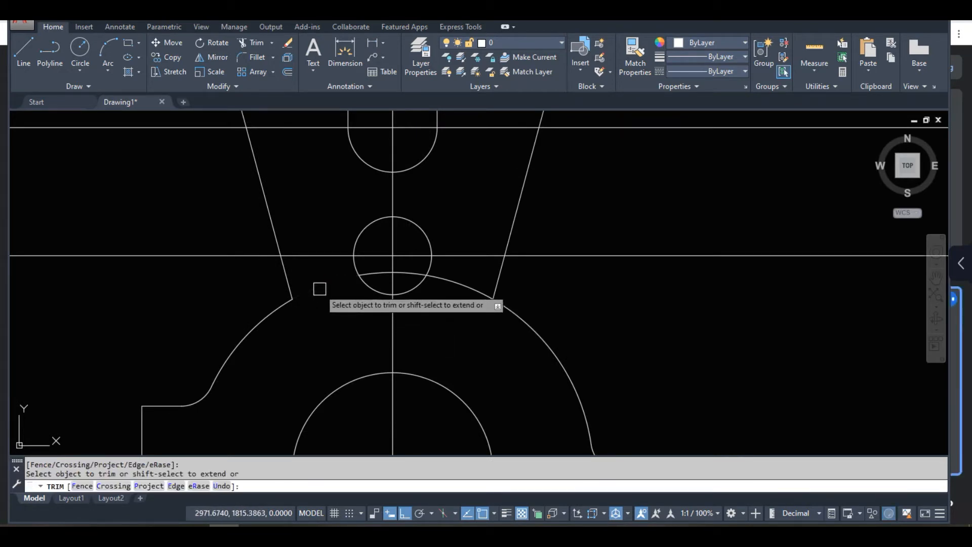
{"action": "left_click", "coordinate": [474, 290]}
{"action": "key", "text": "Return"}
{"action": "left_click", "coordinate": [406, 273]}
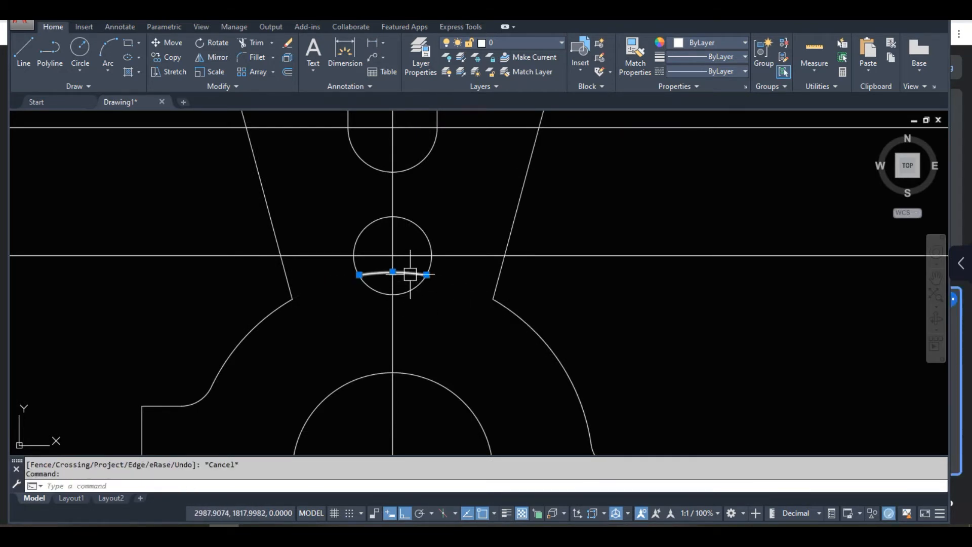
{"action": "key", "text": "Delete"}
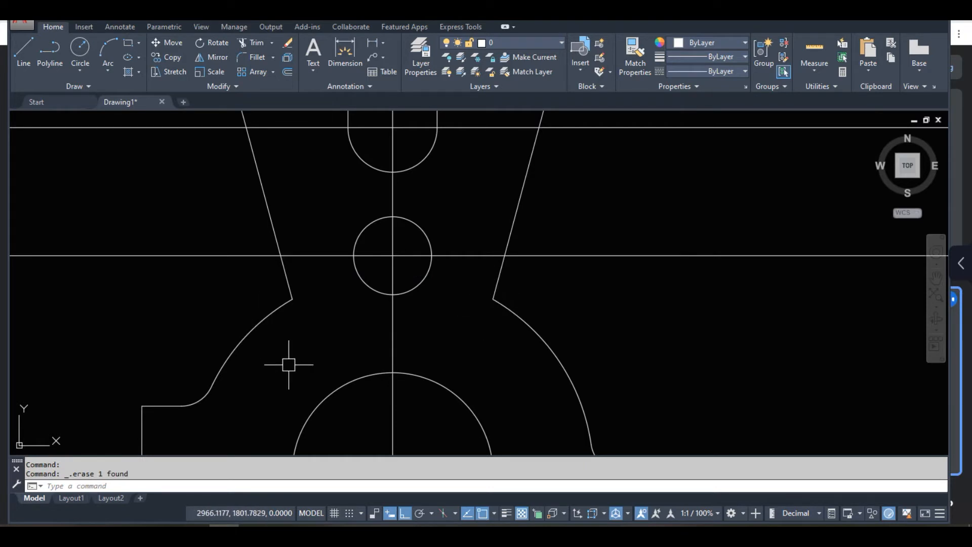
Step: Fillet the corner between the left tangent line and the R36 arch with radius 6, using Trim mode
{"action": "type", "text": "f"}
{"action": "key", "text": "Return"}
{"action": "type", "text": "r"}
{"action": "key", "text": "Return"}
{"action": "key", "text": "Return"}
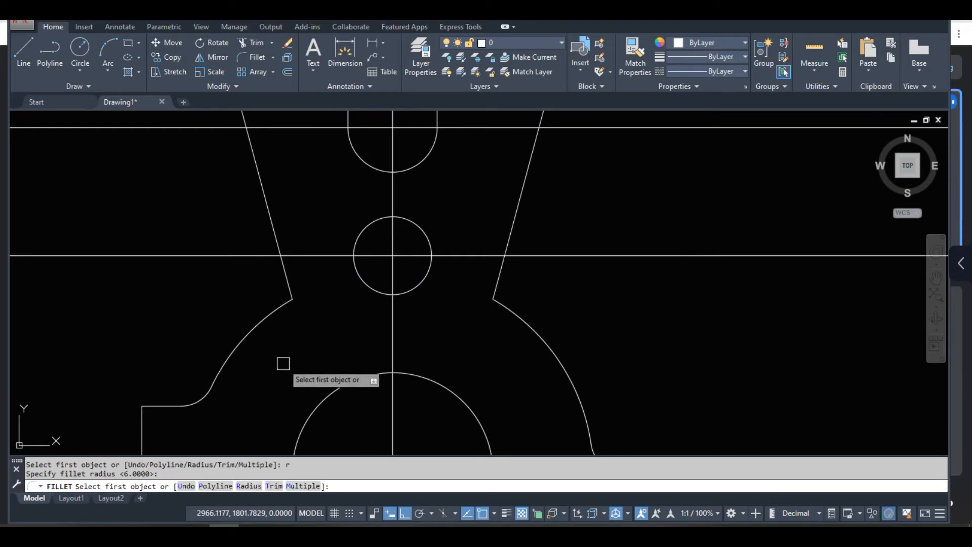
{"action": "type", "text": "t"}
{"action": "key", "text": "Return"}
{"action": "key", "text": "Down"}
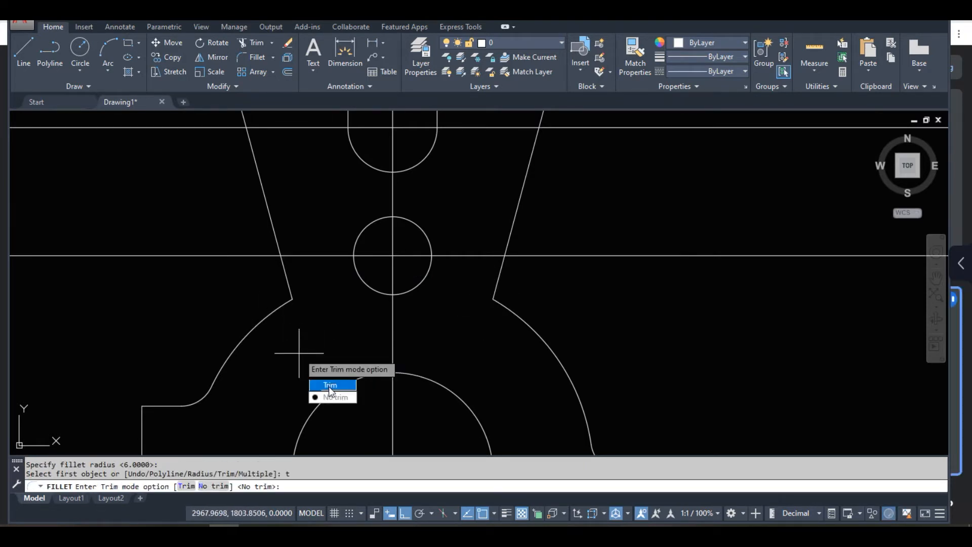
{"action": "key", "text": "Return"}
{"action": "left_click", "coordinate": [275, 309]}
{"action": "left_click", "coordinate": [282, 279]}
Step: Fillet the matching corner between the right tangent line and the R36 arch with the same radius 6
{"action": "key", "text": "Return"}
{"action": "left_click", "coordinate": [505, 315]}
{"action": "left_click", "coordinate": [505, 276]}
Step: Trim the lower part of the large upper circle between the two tangent points and delete the leftover arc
{"action": "scroll", "coordinate": [448, 323], "scroll_direction": "down", "scroll_amount": 6}
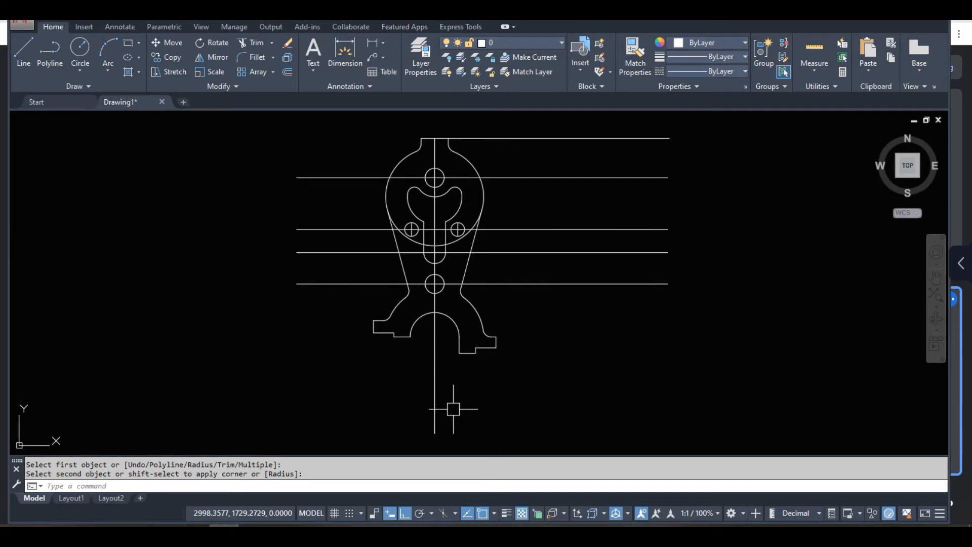
{"action": "scroll", "coordinate": [418, 223], "scroll_direction": "up", "scroll_amount": 4}
{"action": "type", "text": "tr"}
{"action": "key", "text": "Return"}
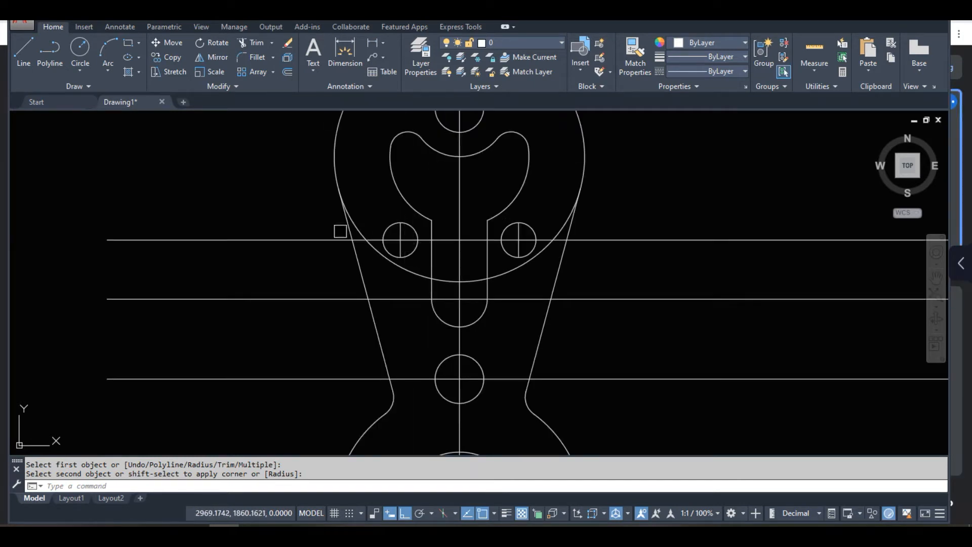
{"action": "key", "text": "Return"}
{"action": "scroll", "coordinate": [354, 222], "scroll_direction": "up", "scroll_amount": 6}
{"action": "left_click", "coordinate": [353, 221]}
{"action": "scroll", "coordinate": [353, 221], "scroll_direction": "down", "scroll_amount": 8}
{"action": "scroll", "coordinate": [490, 225], "scroll_direction": "up", "scroll_amount": 8}
{"action": "left_click", "coordinate": [489, 223]}
{"action": "scroll", "coordinate": [482, 263], "scroll_direction": "down", "scroll_amount": 6}
{"action": "key", "text": "Escape"}
{"action": "left_click", "coordinate": [396, 321]}
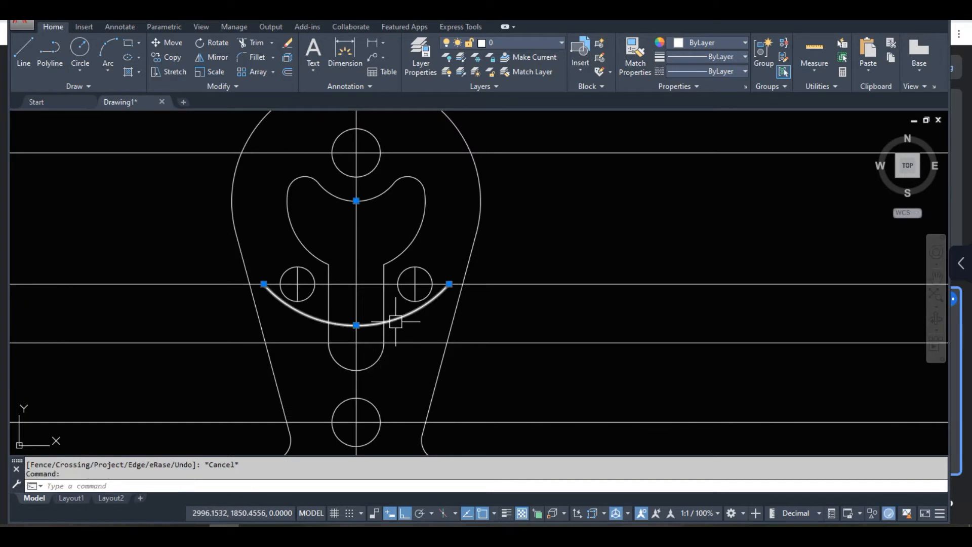
{"action": "key", "text": "Delete"}
Step: Trim the excess of the uppermost horizontal line that extends right of the top neck
{"action": "scroll", "coordinate": [396, 341], "scroll_direction": "down", "scroll_amount": 6}
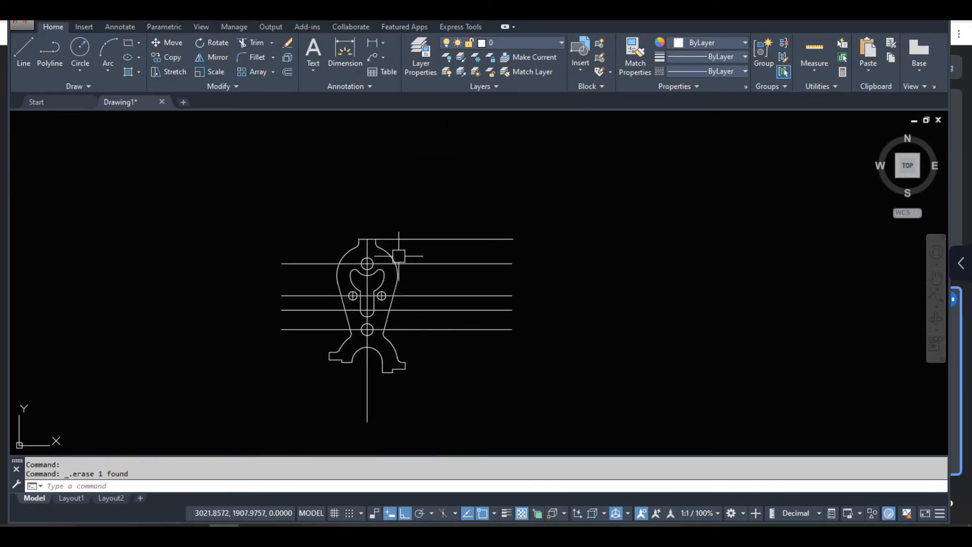
{"action": "type", "text": "tr"}
{"action": "key", "text": "Return"}
{"action": "left_click", "coordinate": [408, 238]}
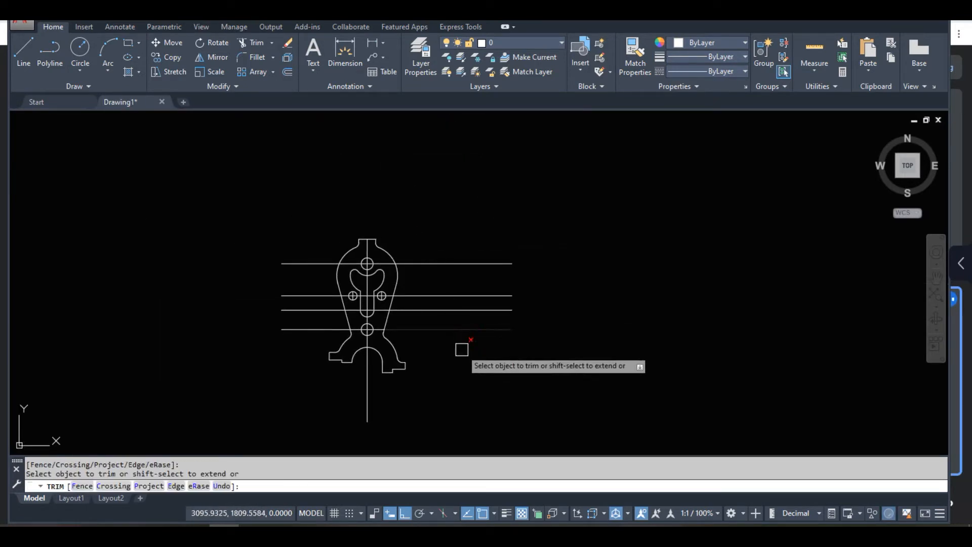
{"action": "key", "text": "Escape"}
Step: Delete the four remaining horizontal construction lines and the long vertical centre line
{"action": "left_click", "coordinate": [474, 368]}
{"action": "left_click", "coordinate": [431, 236]}
{"action": "key", "text": "Delete"}
{"action": "scroll", "coordinate": [366, 321], "scroll_direction": "up", "scroll_amount": 2}
{"action": "scroll", "coordinate": [373, 410], "scroll_direction": "up", "scroll_amount": 3}
{"action": "left_click", "coordinate": [372, 363]}
{"action": "key", "text": "Delete"}
{"action": "scroll", "coordinate": [356, 352], "scroll_direction": "down", "scroll_amount": 4}
{"action": "scroll", "coordinate": [315, 293], "scroll_direction": "up", "scroll_amount": 4}
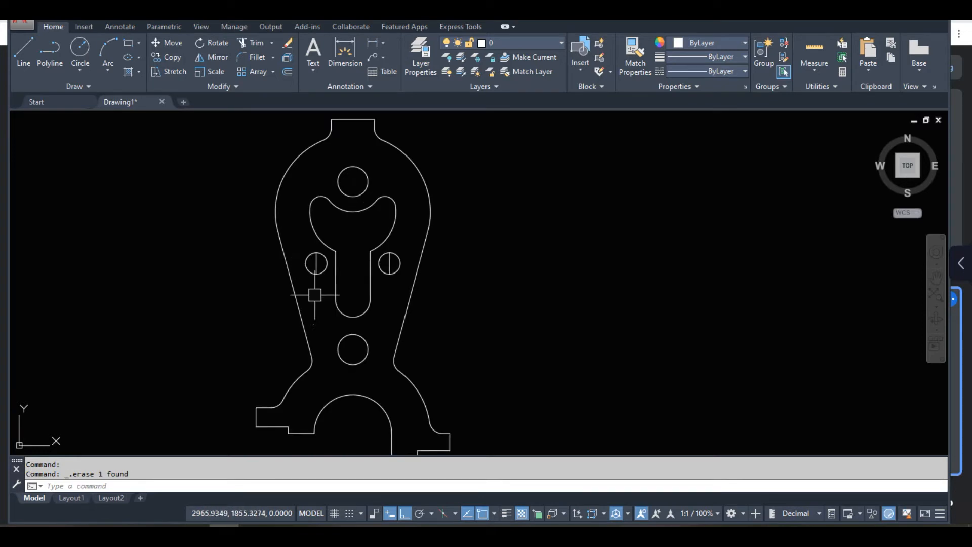
Step: Delete the short vertical construction lines inside the two small side circles
{"action": "left_click", "coordinate": [309, 254]}
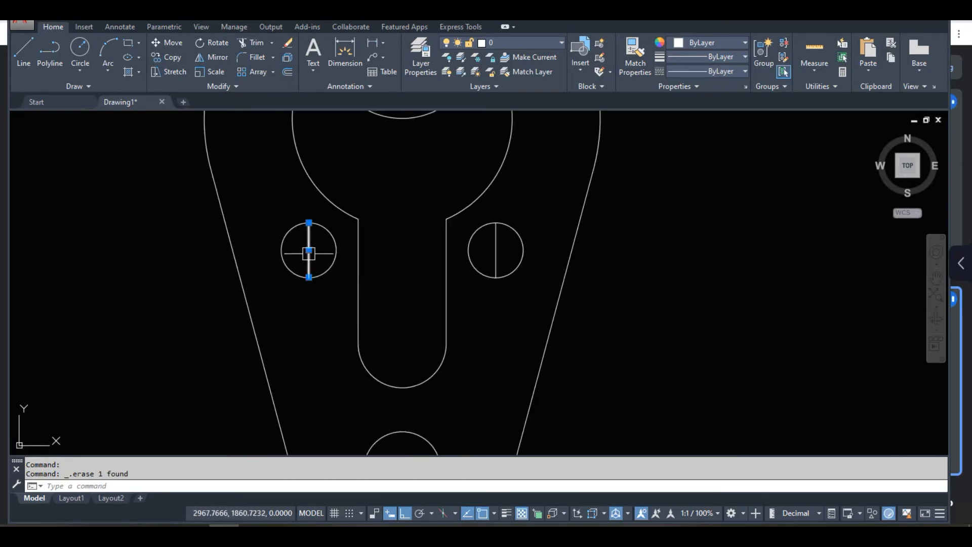
{"action": "left_click", "coordinate": [496, 250]}
{"action": "key", "text": "Delete"}
{"action": "scroll", "coordinate": [398, 298], "scroll_direction": "down", "scroll_amount": 3}
{"action": "middle_click_drag", "start_coordinate": [441, 299], "coordinate": [417, 301]}
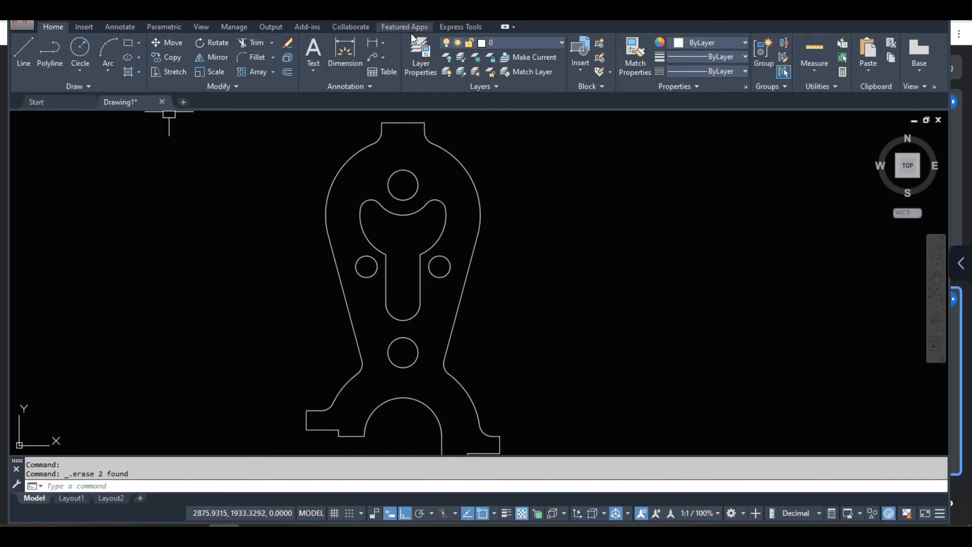
Step: Add center marks to the upper circle, the two side circles, the lower circle and the inner base arch
{"action": "left_click", "coordinate": [121, 27]}
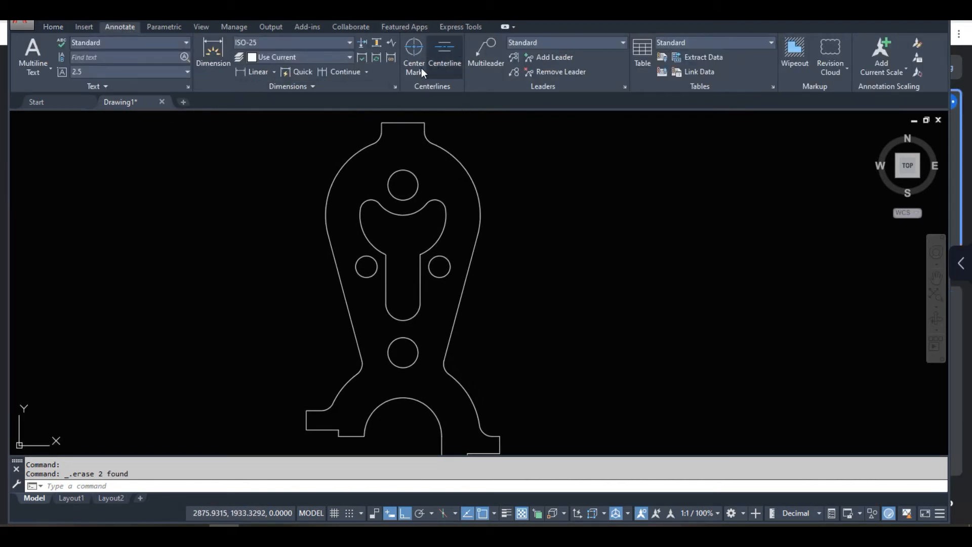
{"action": "left_click", "coordinate": [408, 55]}
{"action": "left_click", "coordinate": [402, 172]}
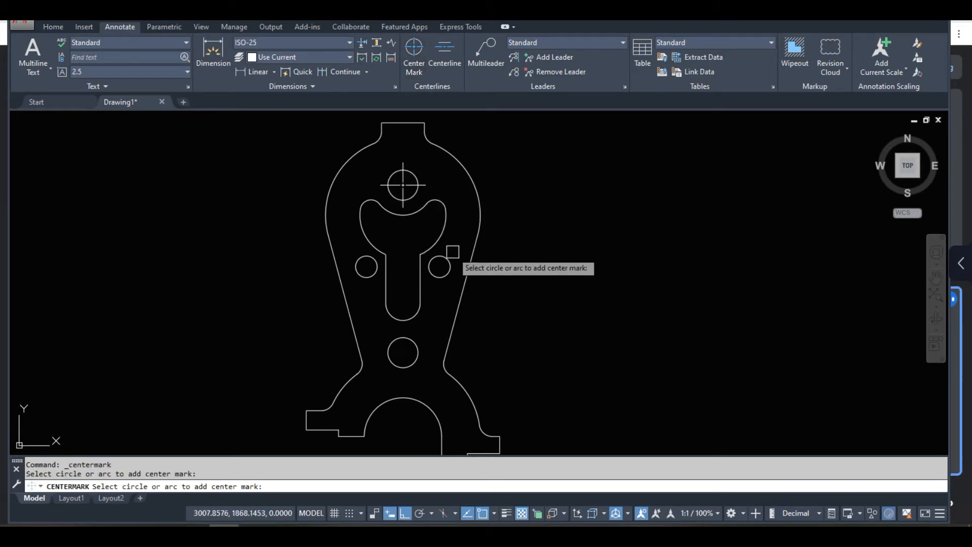
{"action": "scroll", "coordinate": [453, 252], "scroll_direction": "up", "scroll_amount": 2}
{"action": "left_click", "coordinate": [446, 266]}
{"action": "left_click", "coordinate": [326, 286]}
{"action": "middle_click_drag", "start_coordinate": [375, 329], "coordinate": [384, 218]}
{"action": "left_click", "coordinate": [398, 286]}
{"action": "middle_click_drag", "start_coordinate": [412, 354], "coordinate": [414, 298]}
{"action": "scroll", "coordinate": [399, 315], "scroll_direction": "down", "scroll_amount": 2}
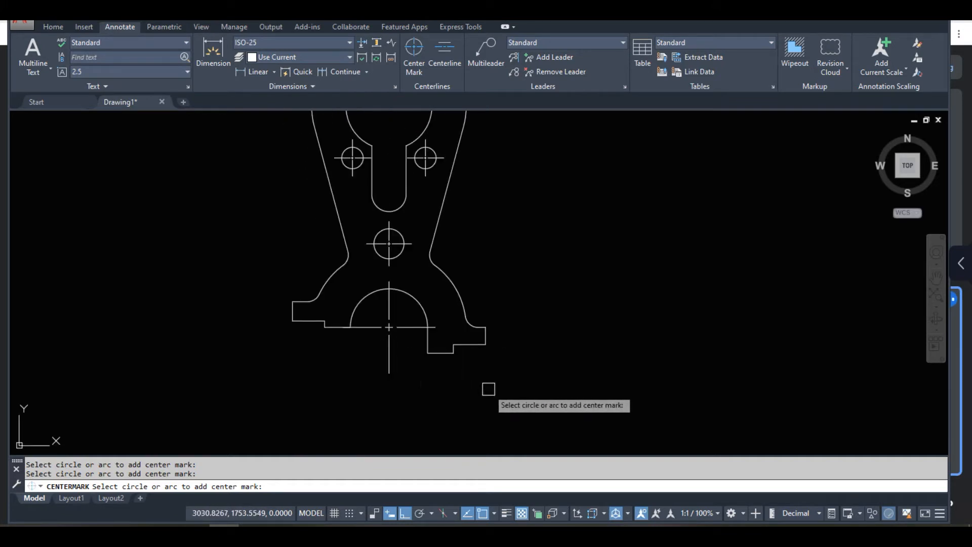
{"action": "scroll", "coordinate": [488, 389], "scroll_direction": "down", "scroll_amount": 2}
{"action": "middle_click_drag", "start_coordinate": [511, 373], "coordinate": [484, 396]}
{"action": "key", "text": "Return"}
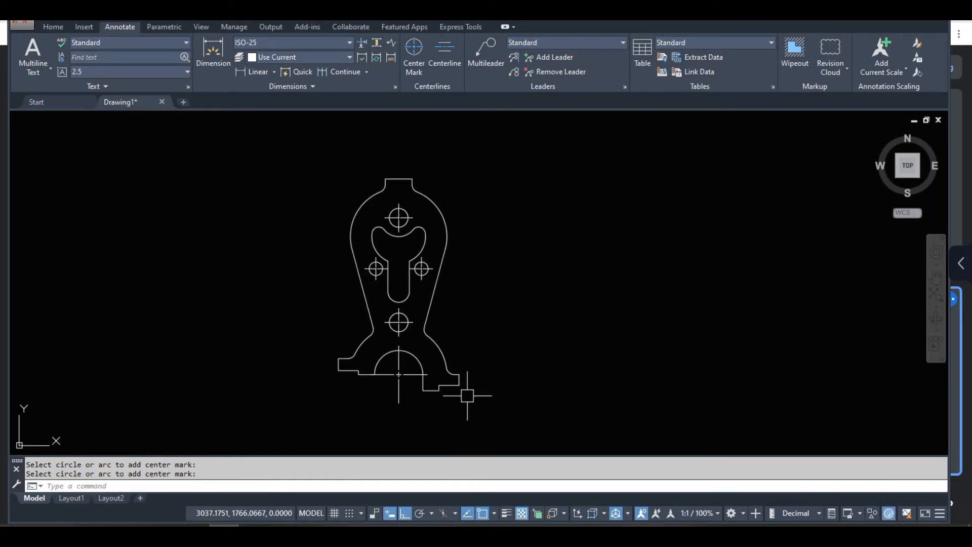
Step: Compare the outline with exercise 16 in the PDF exercise book and return to the AutoCAD drawing
{"action": "scroll", "coordinate": [390, 296], "scroll_direction": "up", "scroll_amount": 2}
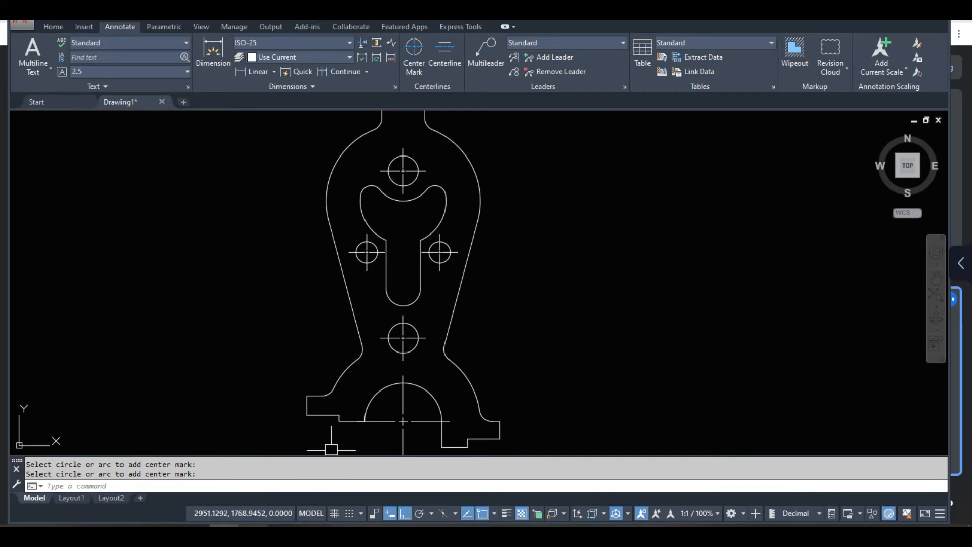
{"action": "key", "text": "alt+Tab"}
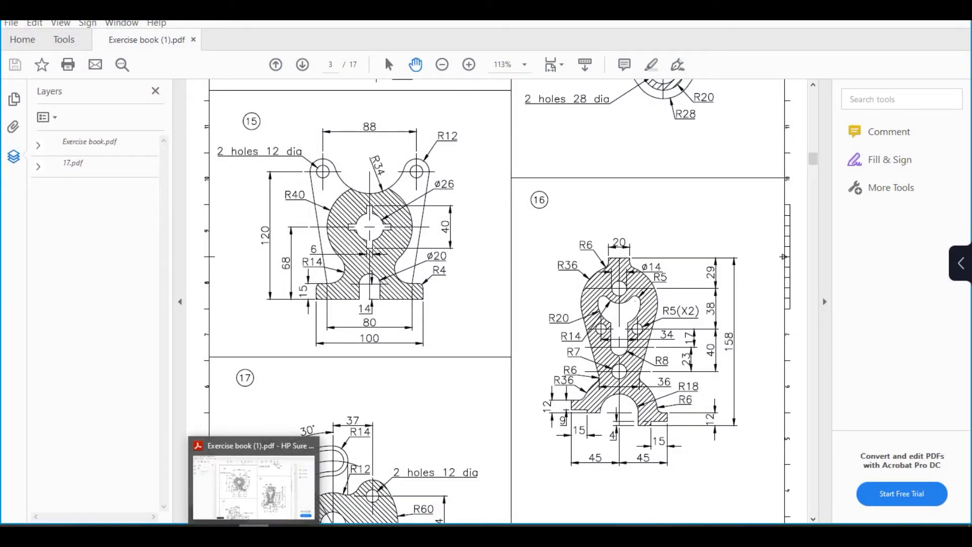
{"action": "left_click", "coordinate": [253, 529]}
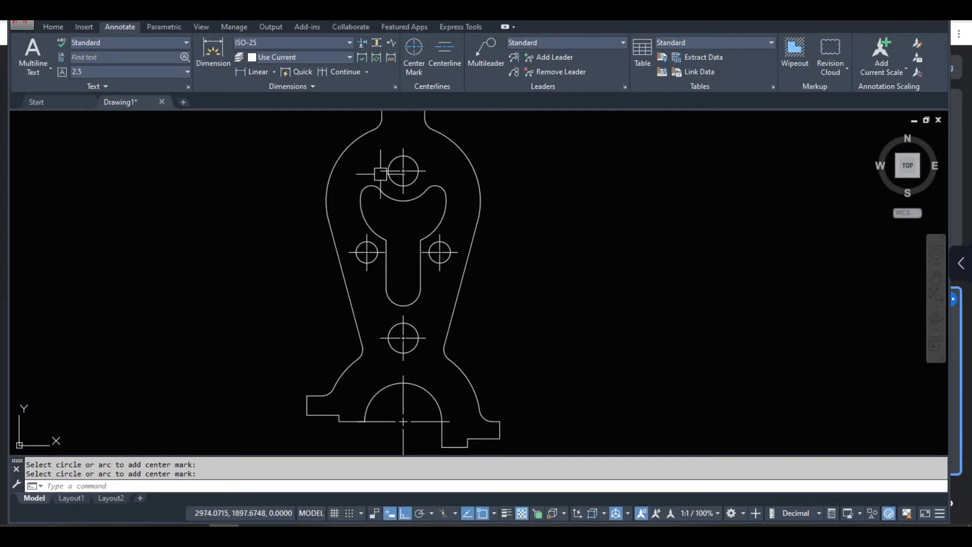
{"action": "middle_click_drag", "start_coordinate": [357, 281], "coordinate": [348, 299]}
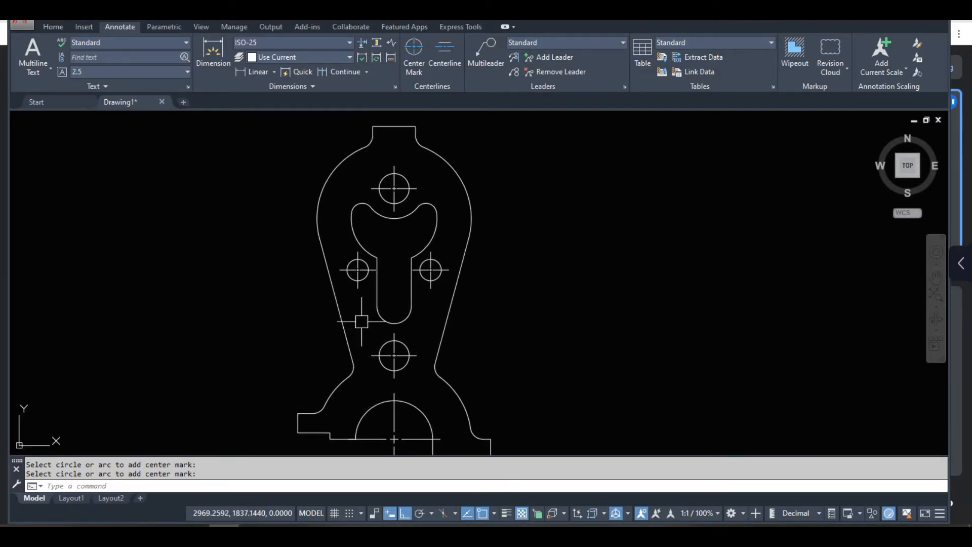
Step: Hatch the body of the part around the holes and central slot with the ANSI31 pattern at scale 1
{"action": "type", "text": "h"}
{"action": "key", "text": "Return"}
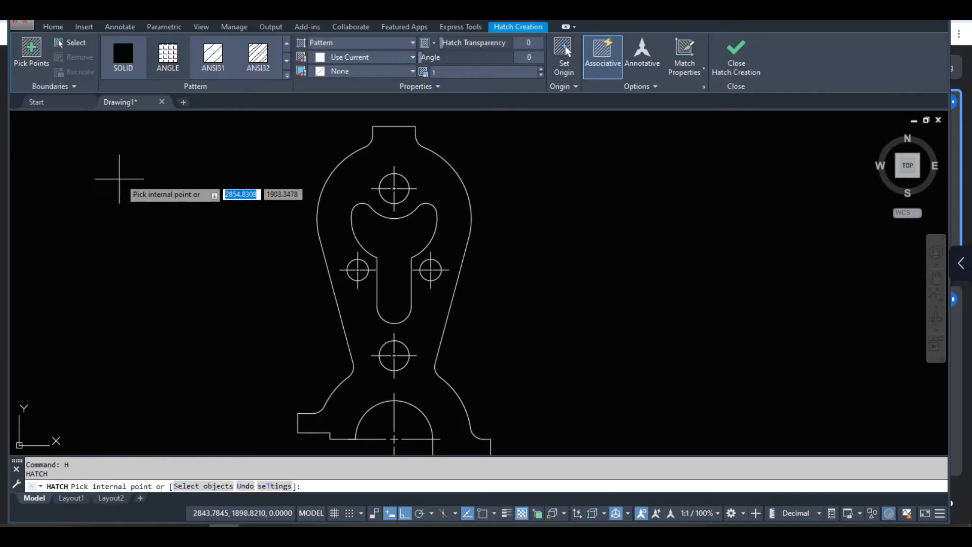
{"action": "left_click", "coordinate": [287, 75]}
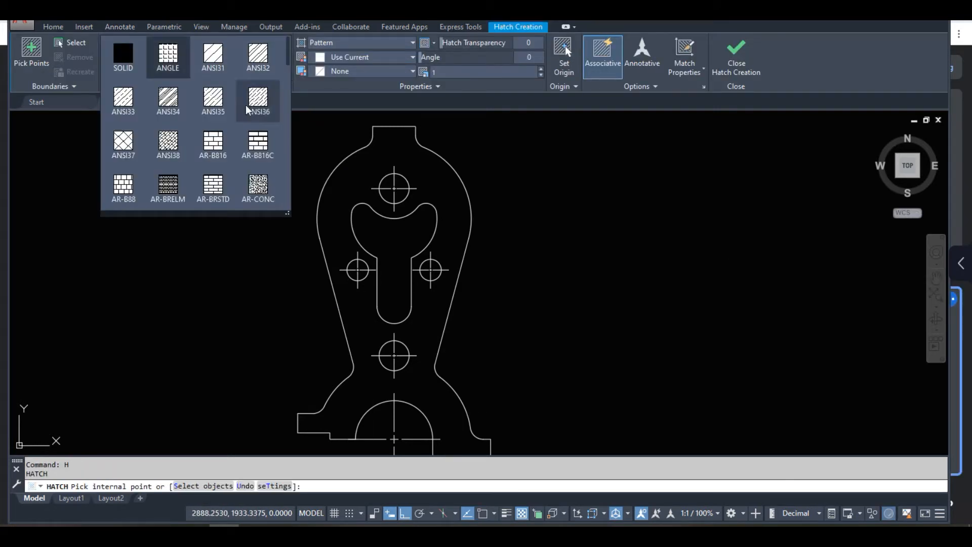
{"action": "scroll", "coordinate": [210, 157], "scroll_direction": "down", "scroll_amount": 1}
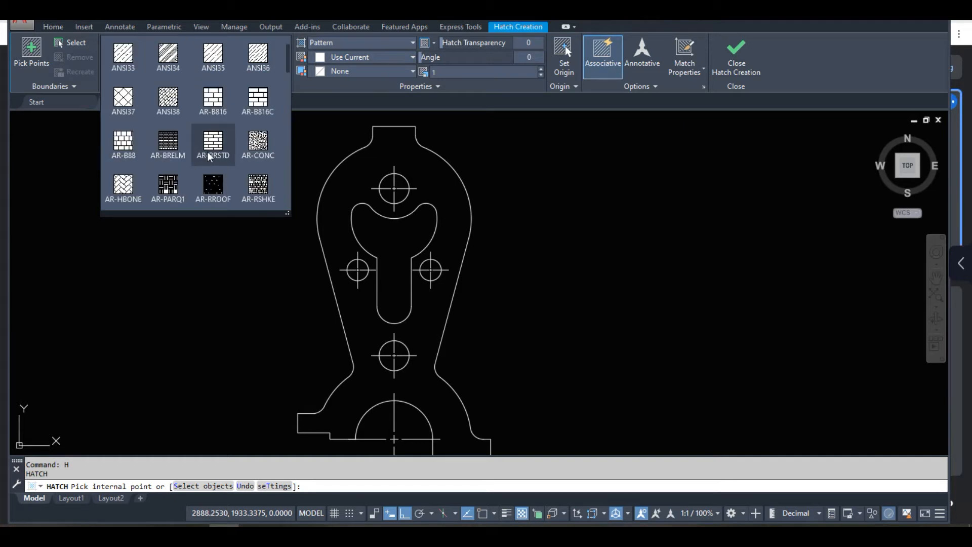
{"action": "scroll", "coordinate": [211, 145], "scroll_direction": "down", "scroll_amount": 1}
{"action": "scroll", "coordinate": [211, 146], "scroll_direction": "up", "scroll_amount": 2}
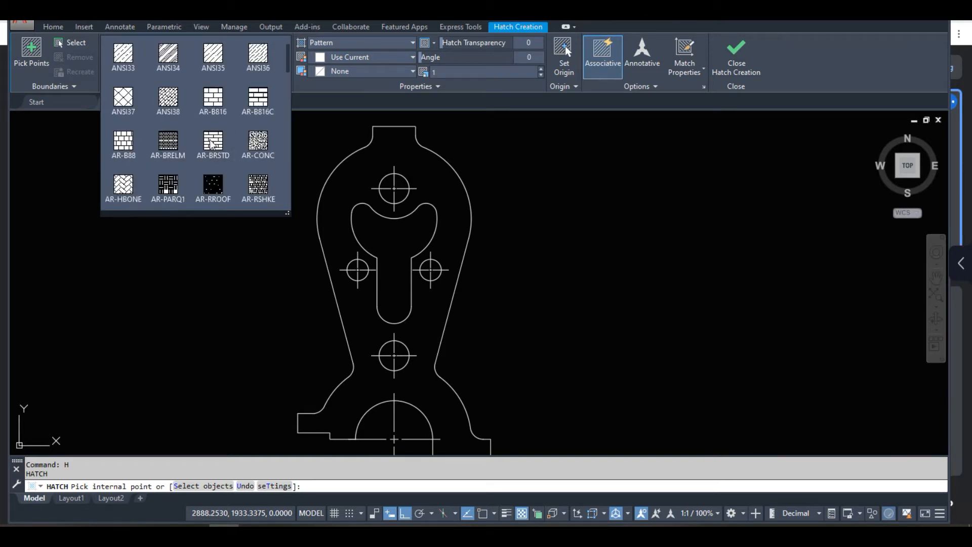
{"action": "left_click", "coordinate": [212, 65]}
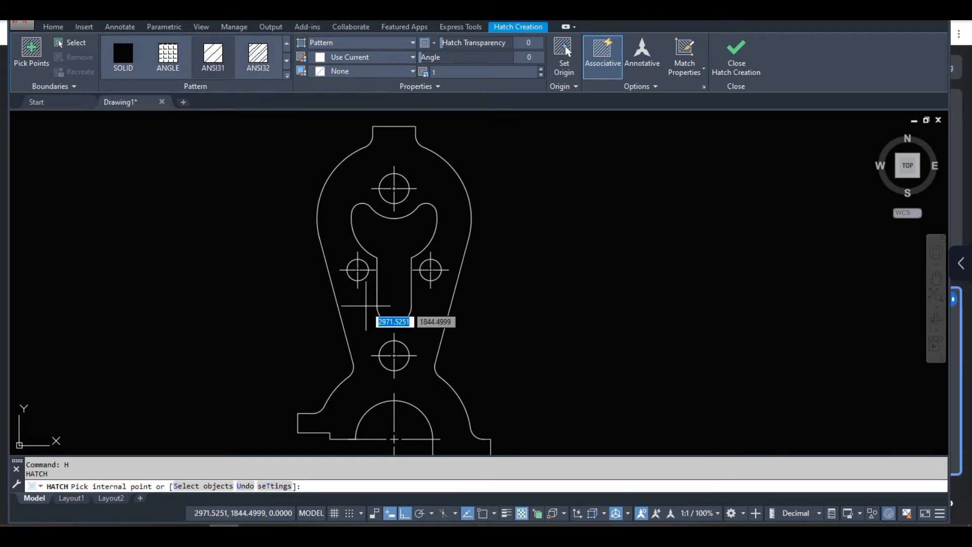
{"action": "left_click", "coordinate": [365, 305]}
{"action": "key", "text": "Return"}
{"action": "scroll", "coordinate": [306, 304], "scroll_direction": "down", "scroll_amount": 3}
{"action": "scroll", "coordinate": [309, 334], "scroll_direction": "up", "scroll_amount": 3}
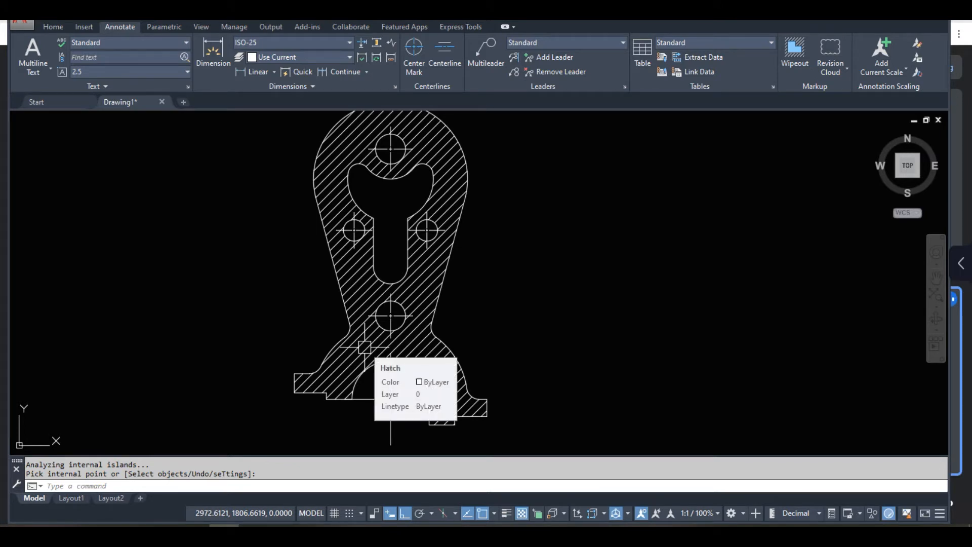
Step: Examine the finished hatched part from the top neck down to the stepped feet
{"action": "left_click", "coordinate": [928, 21]}
{"action": "middle_click_drag", "start_coordinate": [532, 231], "coordinate": [537, 270]}
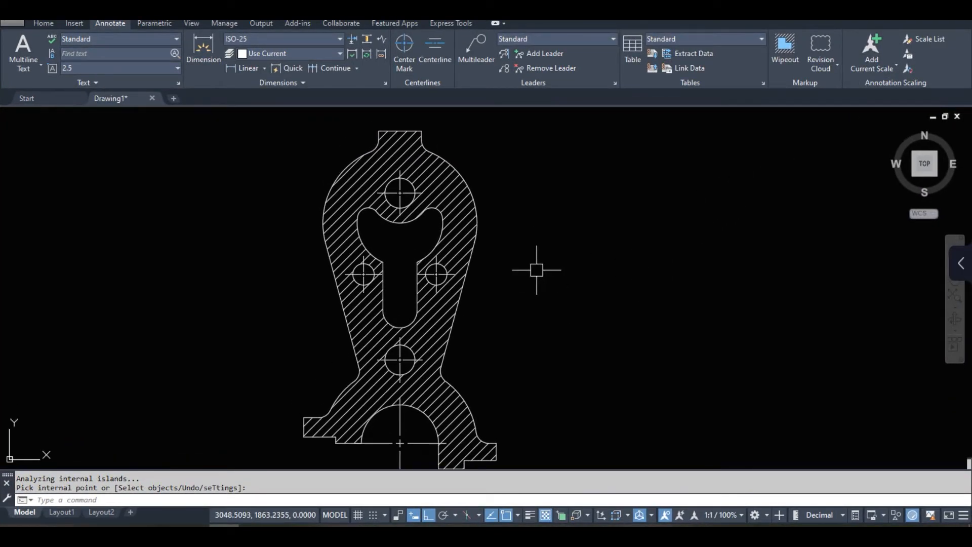
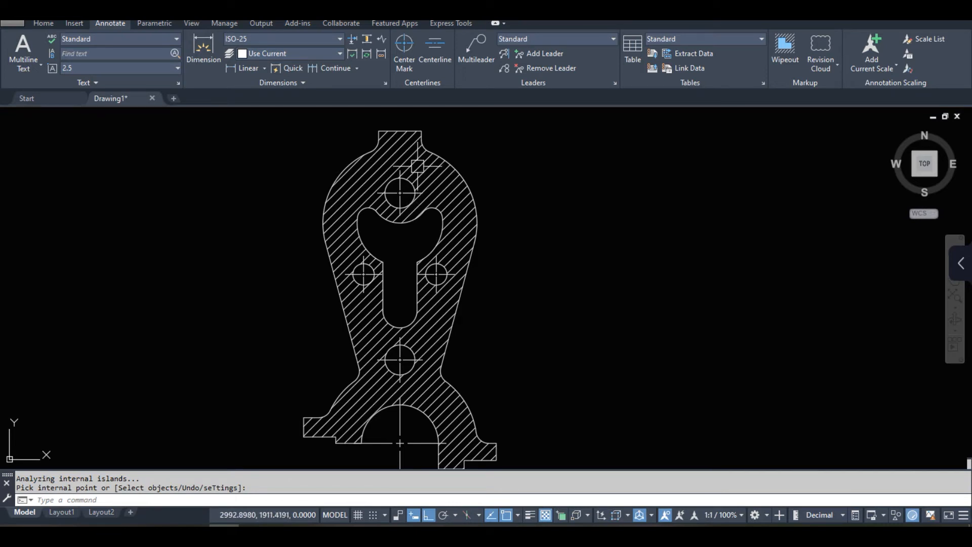
{"action": "key", "text": "Return"}
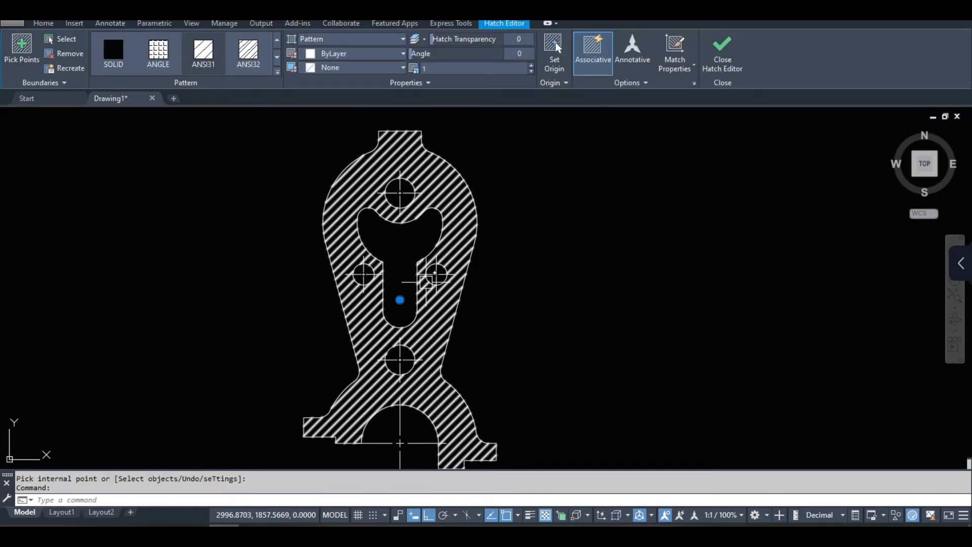
{"action": "key", "text": "Escape"}
{"action": "scroll", "coordinate": [329, 307], "scroll_direction": "down", "scroll_amount": 3}
{"action": "scroll", "coordinate": [325, 364], "scroll_direction": "up", "scroll_amount": 3}
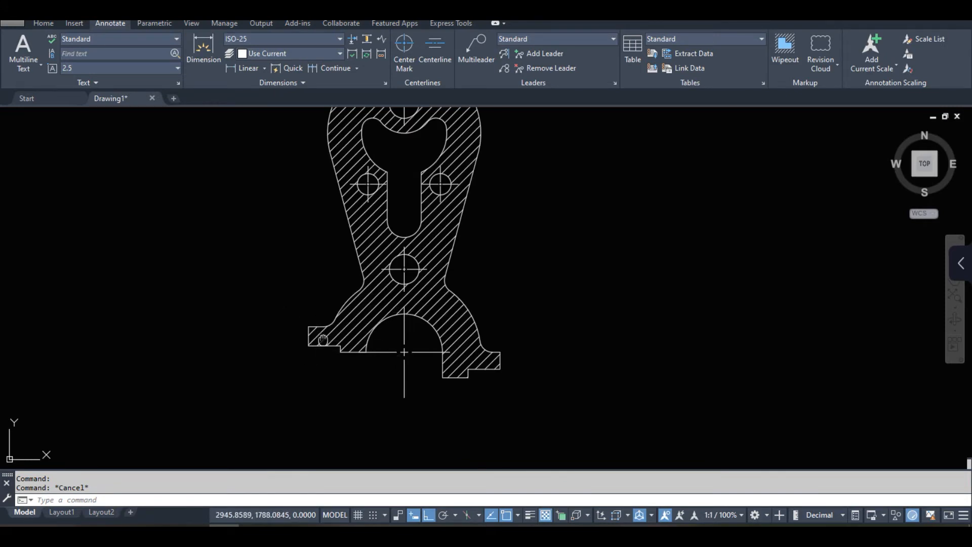
{"action": "middle_click_drag", "start_coordinate": [317, 340], "coordinate": [389, 340]}
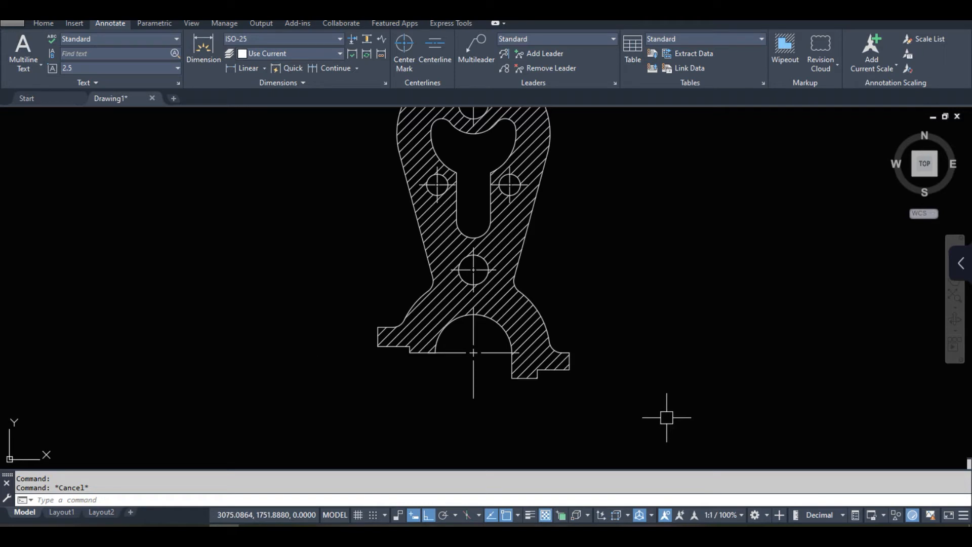
{"action": "left_click", "coordinate": [636, 330]}
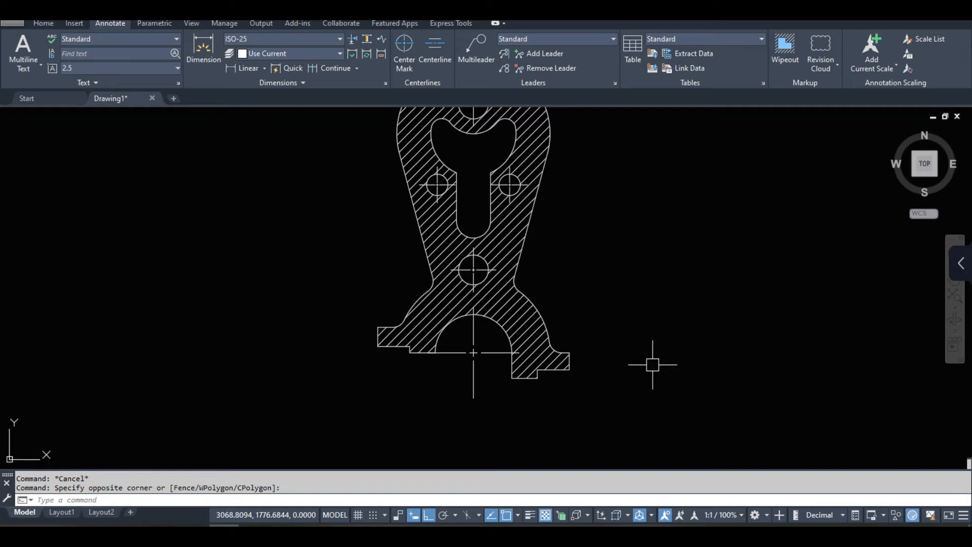
{"action": "scroll", "coordinate": [373, 299], "scroll_direction": "down", "scroll_amount": 3}
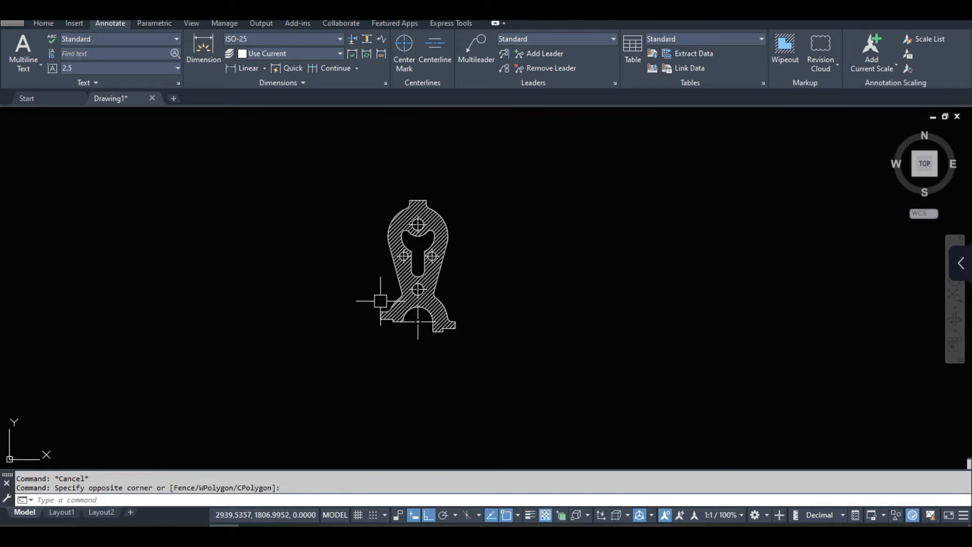
{"action": "scroll", "coordinate": [405, 277], "scroll_direction": "up", "scroll_amount": 4}
{"action": "middle_click_drag", "start_coordinate": [406, 277], "coordinate": [407, 256]}
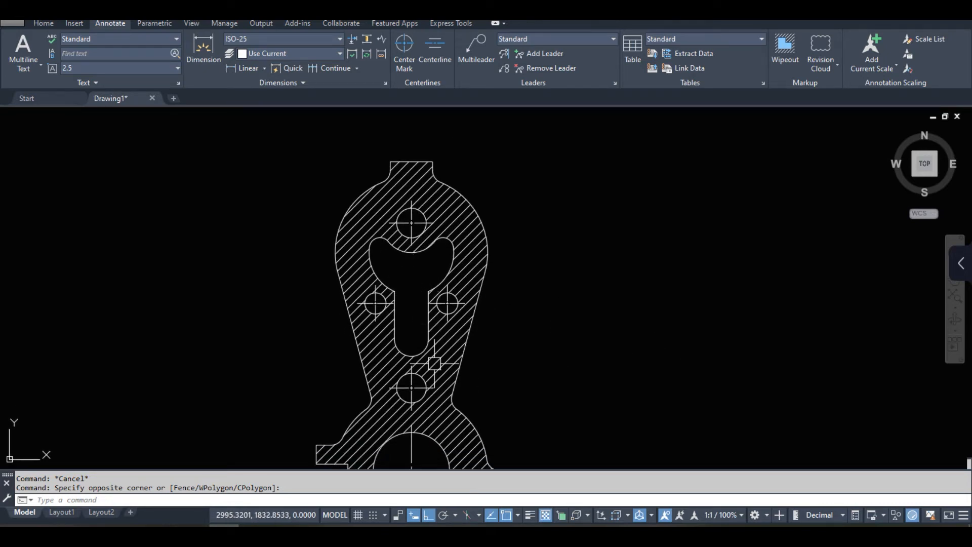
Step: Examine the base arch and the stepped feet of the hatched part up close
{"action": "middle_click_drag", "start_coordinate": [434, 364], "coordinate": [440, 305]}
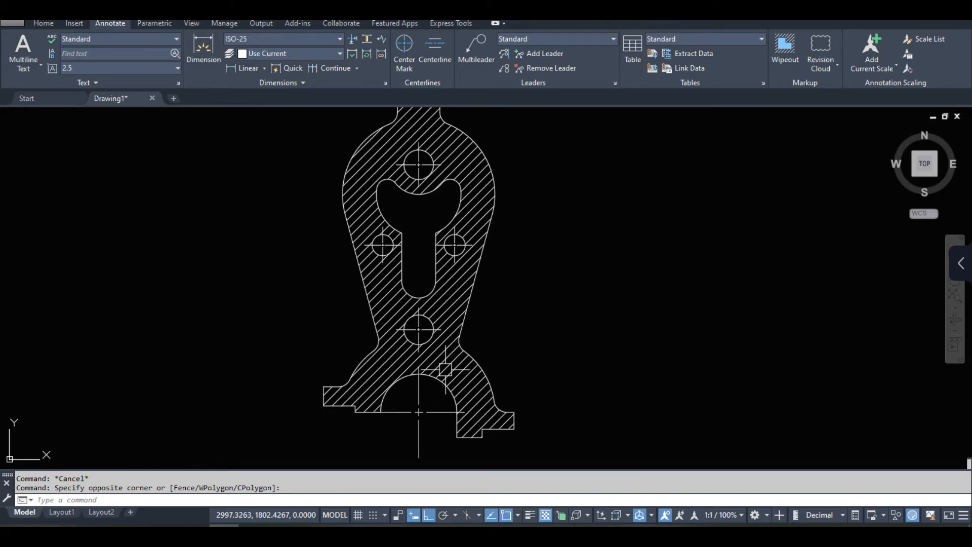
{"action": "scroll", "coordinate": [445, 369], "scroll_direction": "down", "scroll_amount": 3}
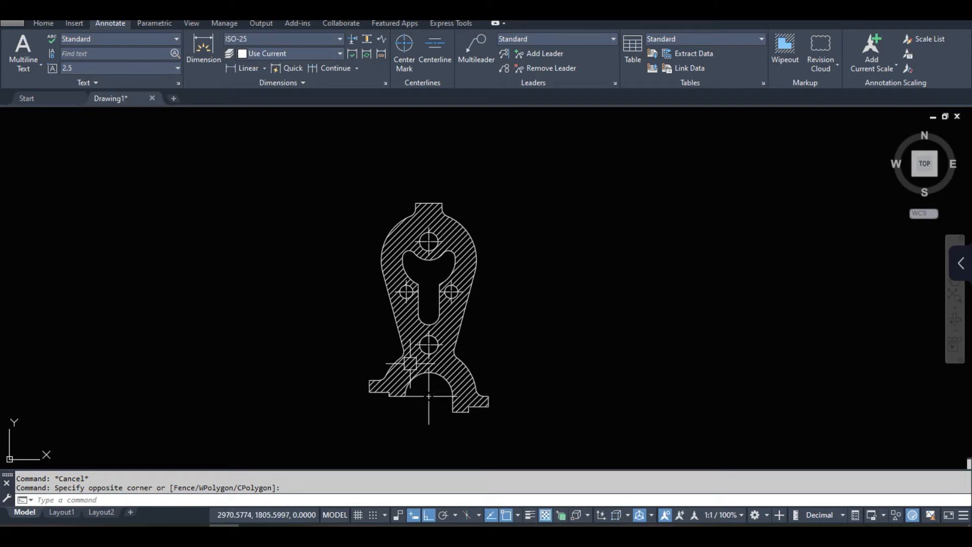
{"action": "scroll", "coordinate": [431, 350], "scroll_direction": "up", "scroll_amount": 5}
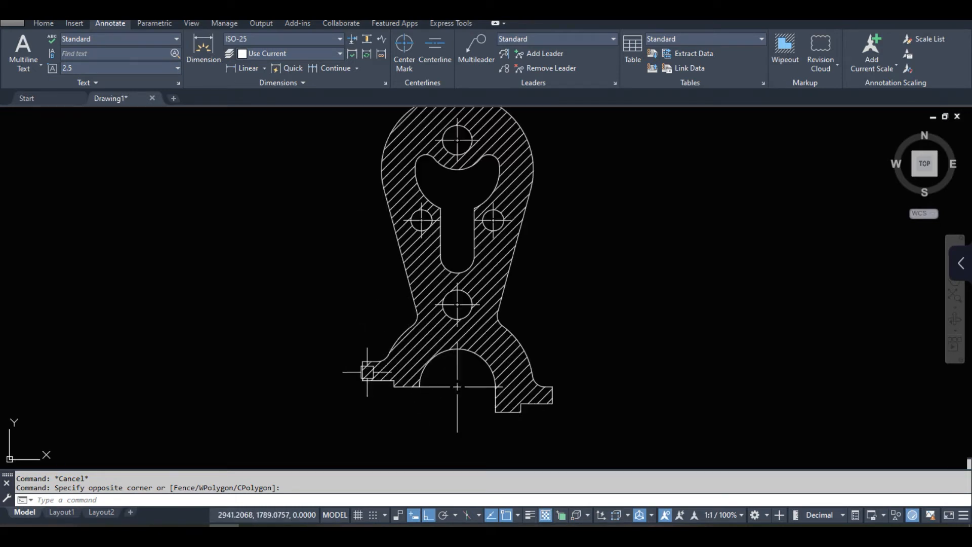
{"action": "scroll", "coordinate": [369, 375], "scroll_direction": "down", "scroll_amount": 4}
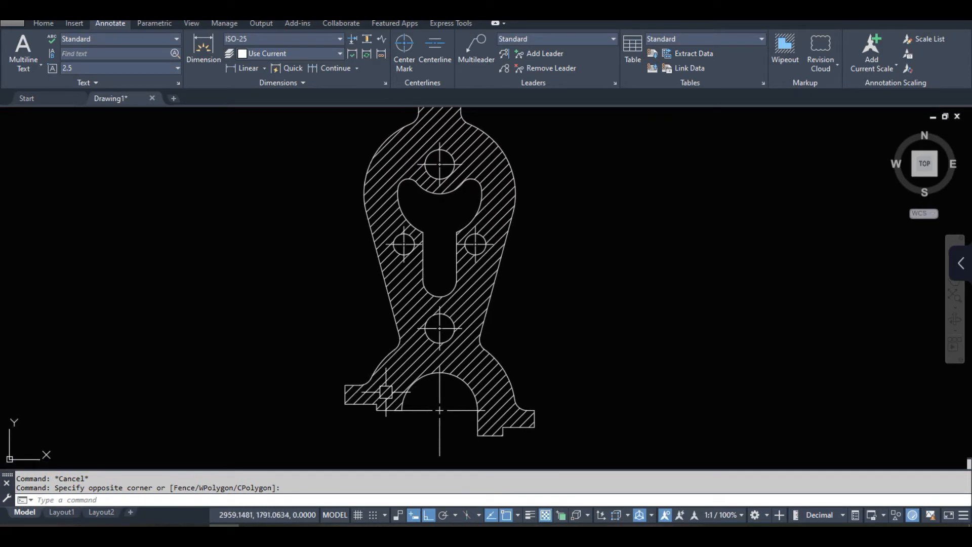
{"action": "middle_click_drag", "start_coordinate": [388, 342], "coordinate": [382, 349]}
{"action": "middle_click_drag", "start_coordinate": [366, 385], "coordinate": [359, 361]}
{"action": "middle_click_drag", "start_coordinate": [306, 389], "coordinate": [399, 384]}
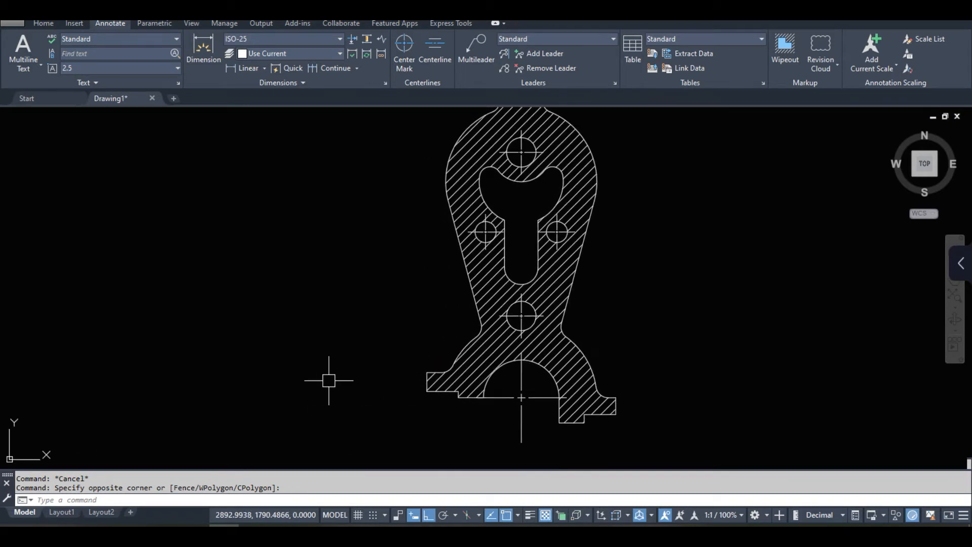
Step: Start a line with its first point in the empty area to the left of the hatched part
{"action": "left_click", "coordinate": [44, 23]}
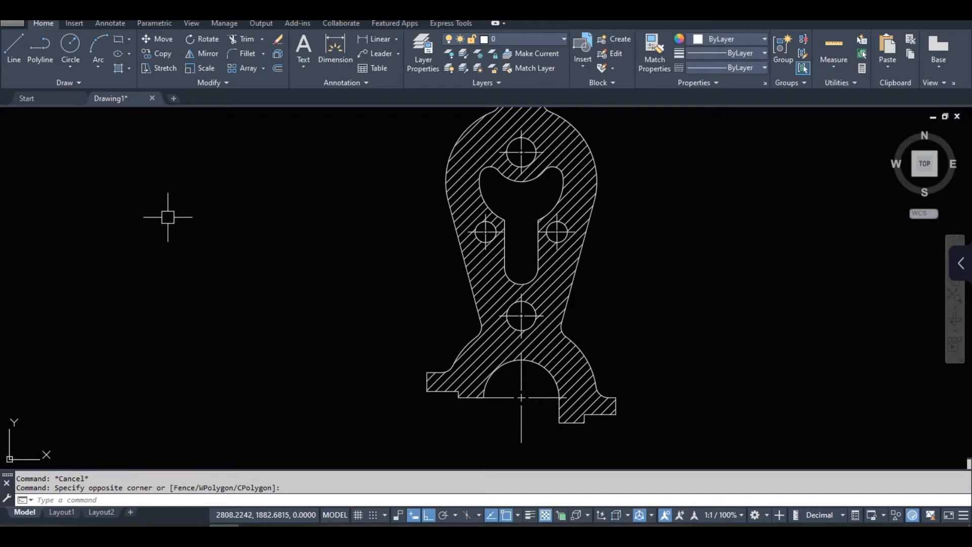
{"action": "scroll", "coordinate": [219, 271], "scroll_direction": "down", "scroll_amount": 1}
{"action": "mouse_move", "coordinate": [220, 271]}
{"action": "middle_mouse_down"}
{"action": "mouse_move", "coordinate": [312, 275]}
{"action": "mouse_move", "coordinate": [318, 264]}
{"action": "middle_mouse_up"}
{"action": "scroll", "coordinate": [313, 273], "scroll_direction": "down", "scroll_amount": 2}
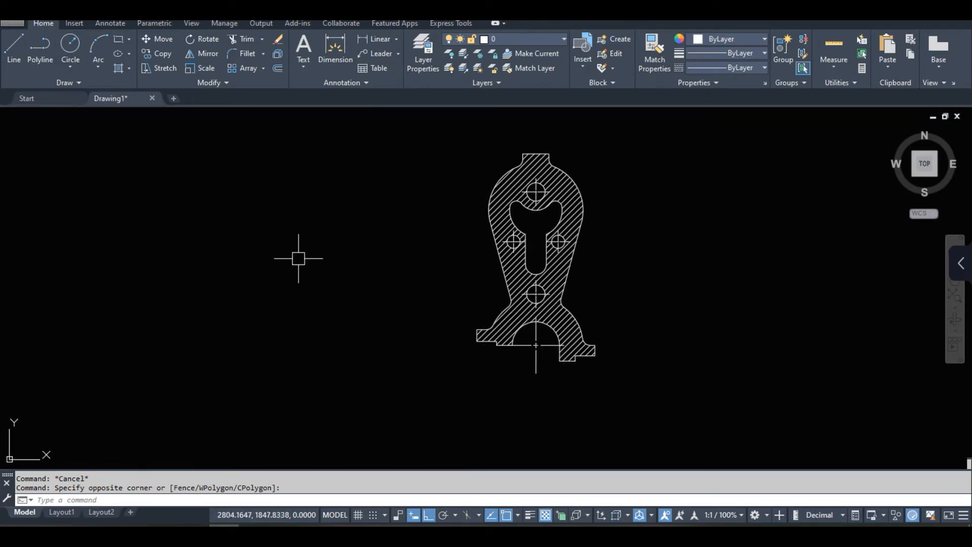
{"action": "left_click", "coordinate": [15, 50]}
{"action": "scroll", "coordinate": [228, 282], "scroll_direction": "up", "scroll_amount": 2}
{"action": "left_click", "coordinate": [320, 206]}
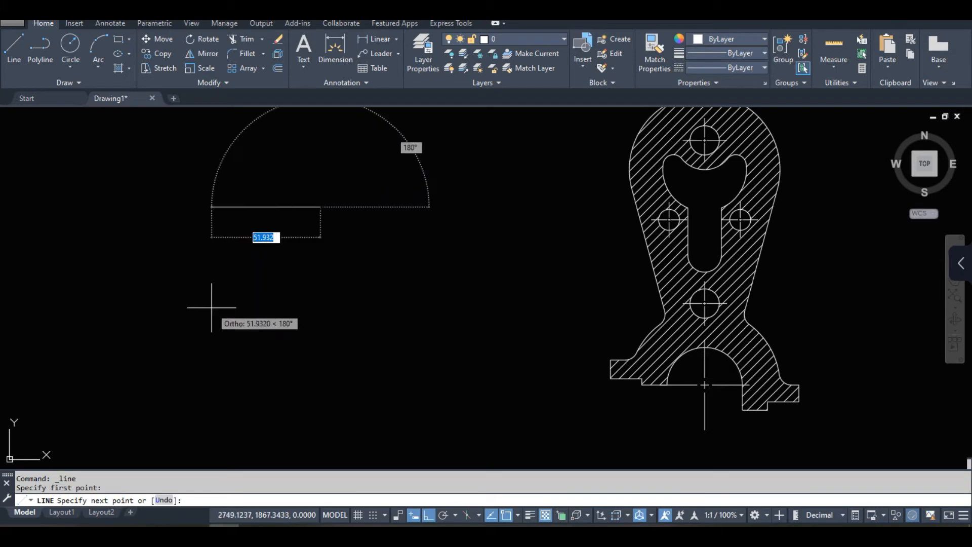
{"action": "key", "text": "F8"}
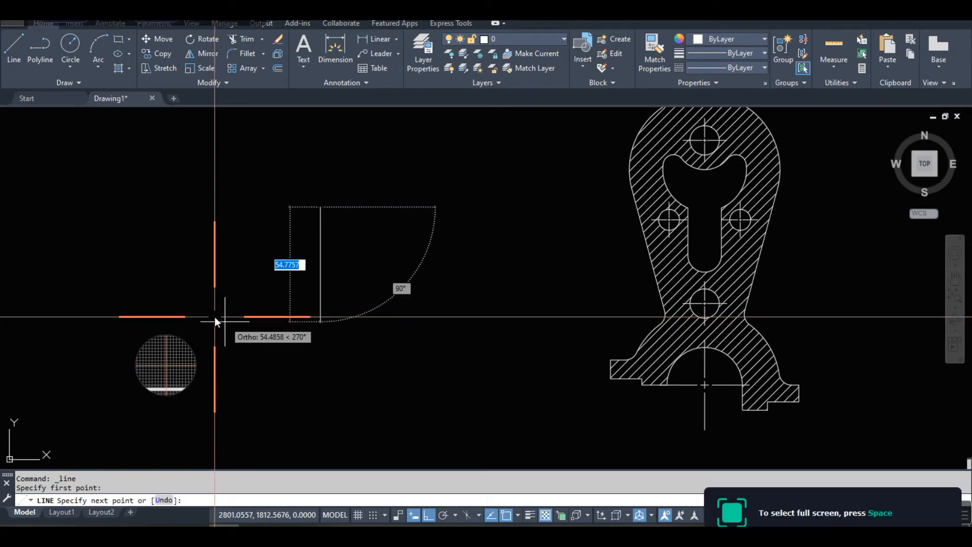
{"action": "key", "text": "space"}
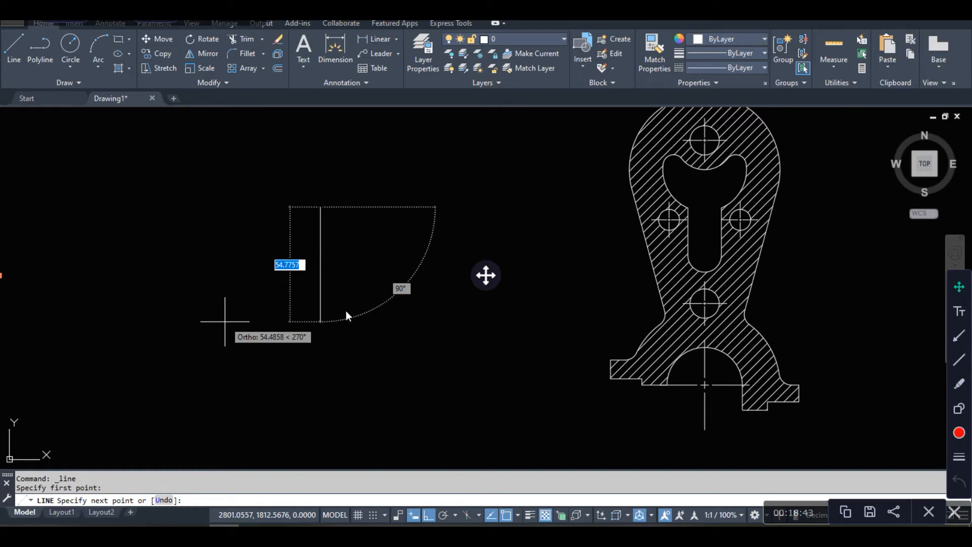
{"action": "key", "text": "Escape"}
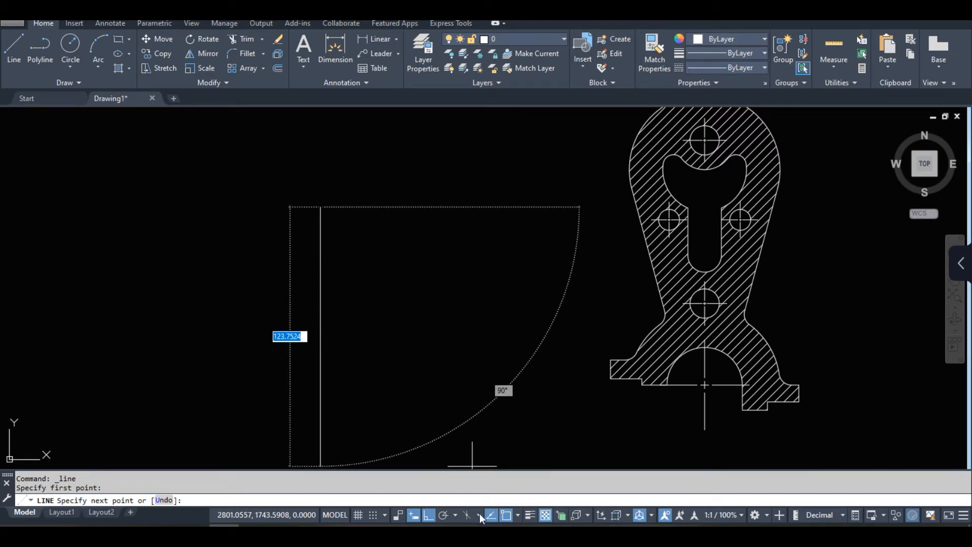
Step: Turn Ortho mode off and draw two connected slanted segments, one sloping down-left and the other down-right
{"action": "left_click", "coordinate": [433, 515]}
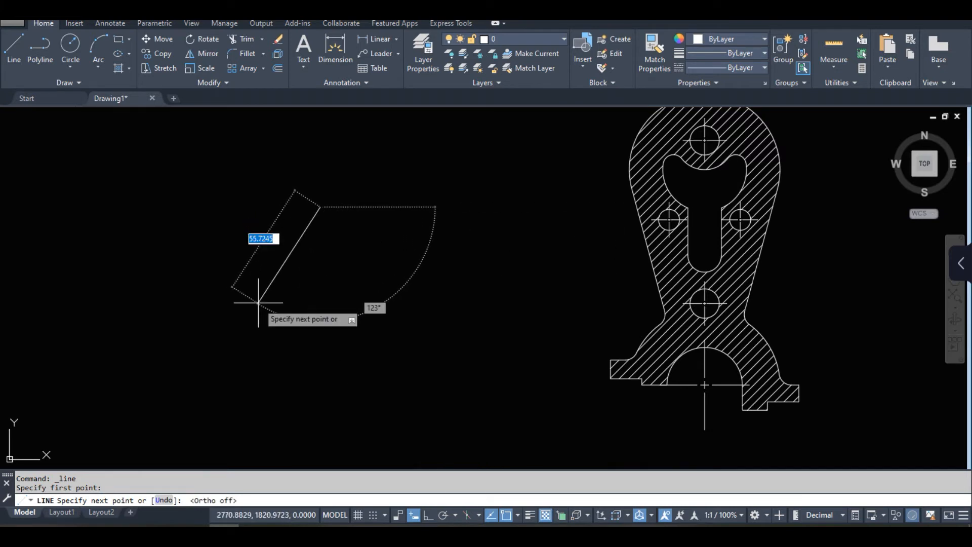
{"action": "left_click", "coordinate": [261, 299]}
{"action": "left_click", "coordinate": [362, 336]}
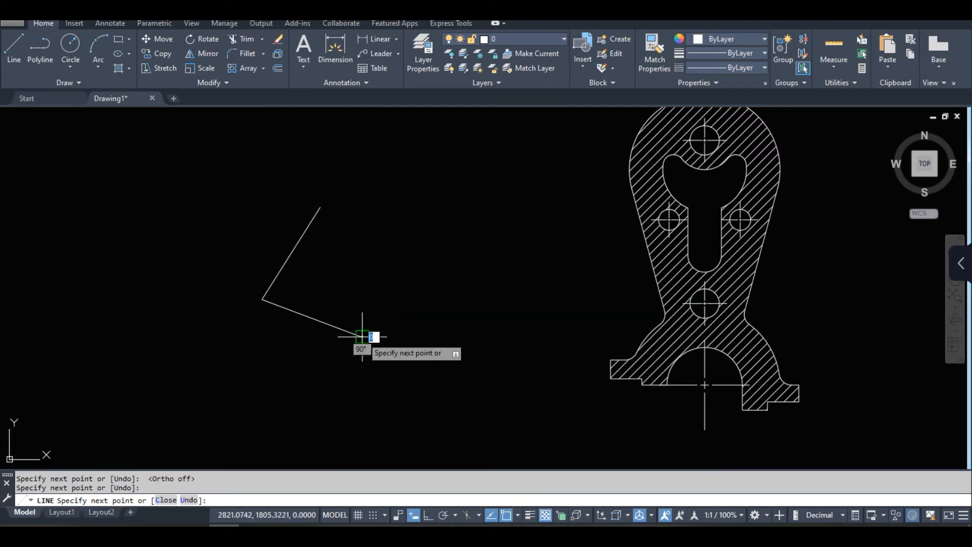
Step: Close the triangle, turn Ortho on and draw a vertical line about 85 units long between the triangle and the hatched part
{"action": "left_click", "coordinate": [320, 207]}
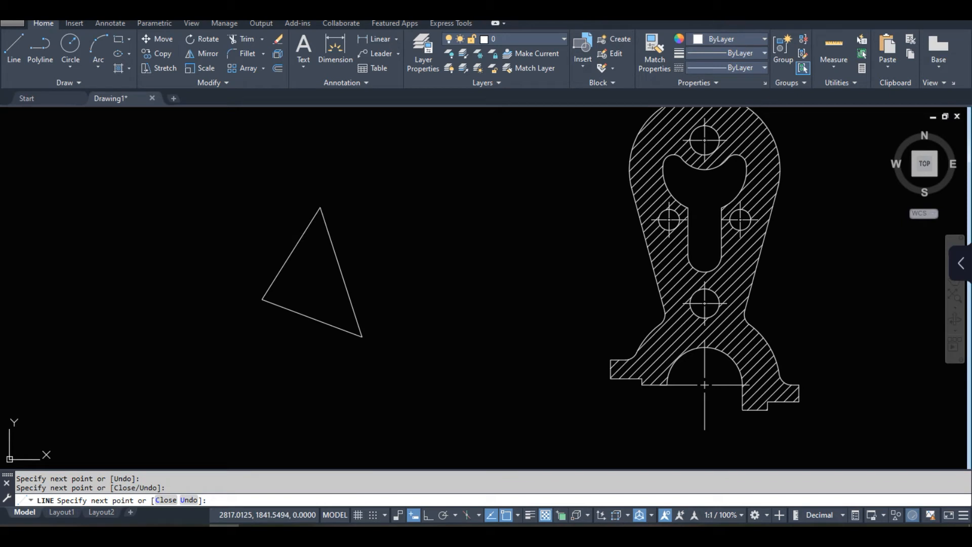
{"action": "key", "text": "Return"}
{"action": "left_click", "coordinate": [428, 514]}
{"action": "left_click", "coordinate": [13, 51]}
{"action": "left_click", "coordinate": [400, 203]}
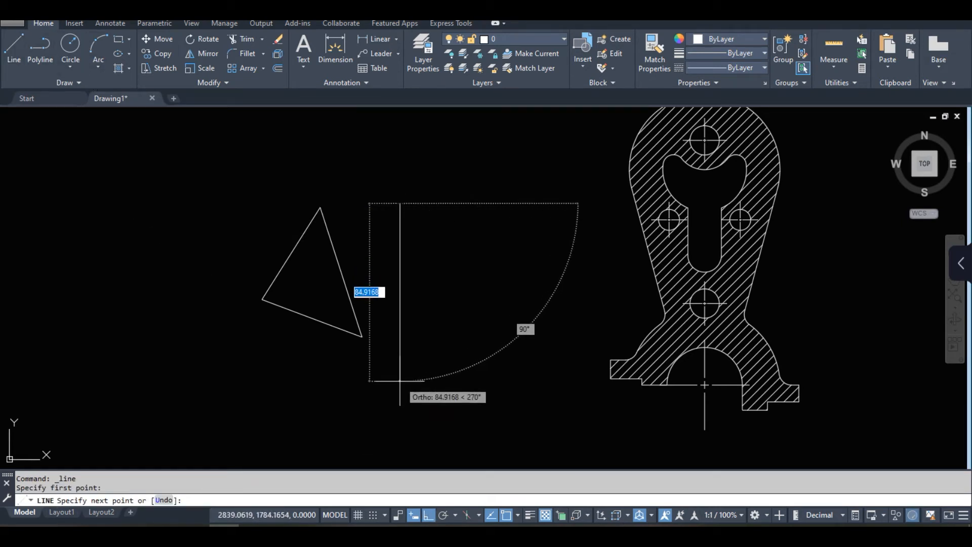
{"action": "left_click", "coordinate": [400, 363]}
{"action": "key", "text": "Return"}
Step: Mirror the triangle across the vertical line, keeping the source objects
{"action": "left_click", "coordinate": [244, 189]}
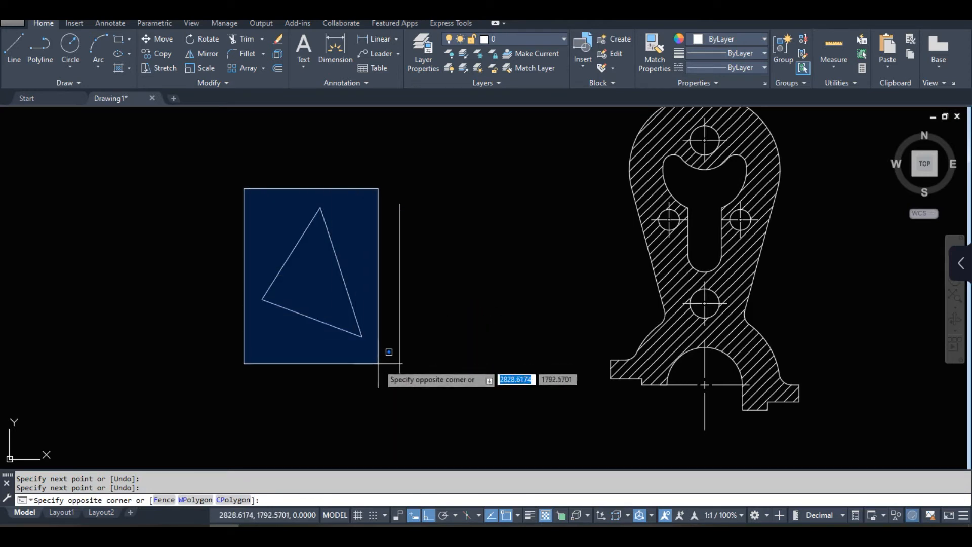
{"action": "left_click", "coordinate": [378, 363]}
{"action": "type", "text": "MI"}
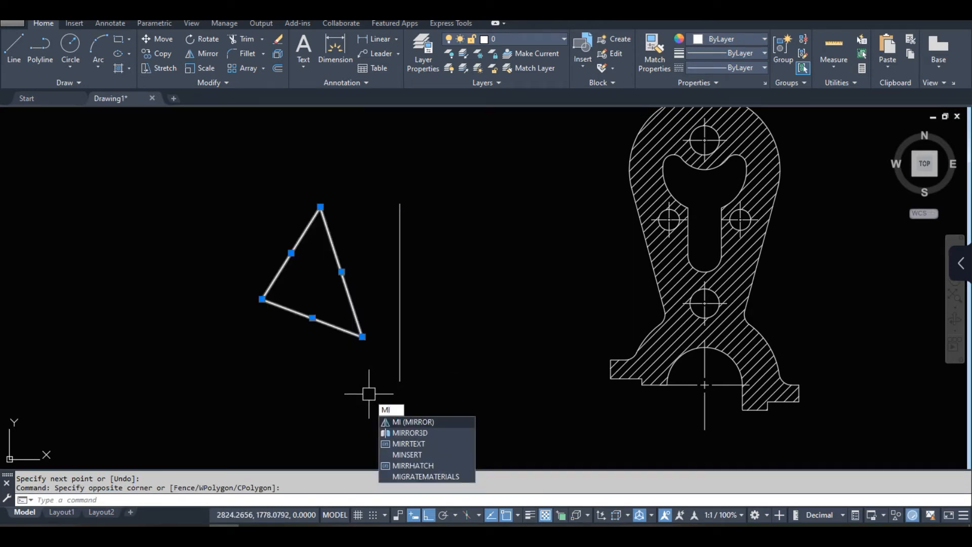
{"action": "key", "text": "Return"}
{"action": "left_click", "coordinate": [400, 204]}
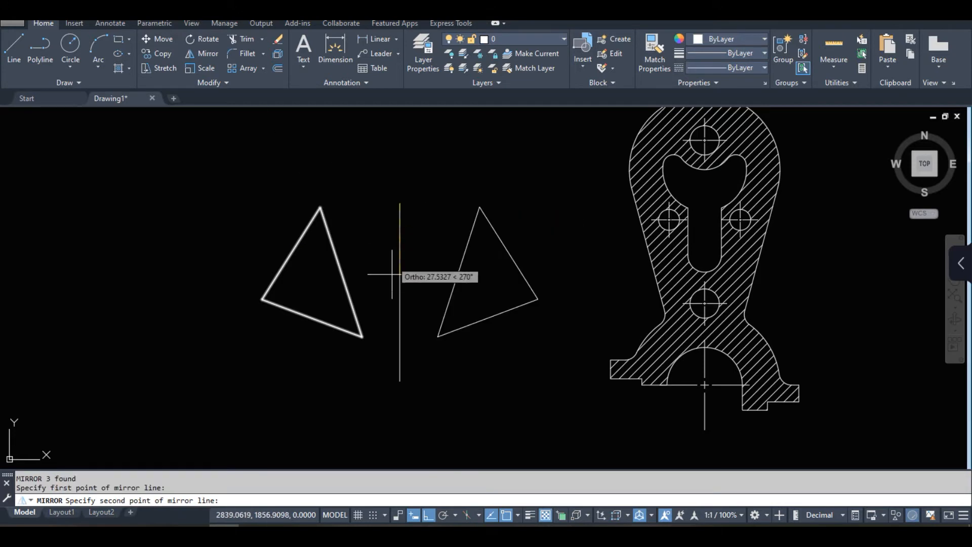
{"action": "left_click", "coordinate": [402, 377]}
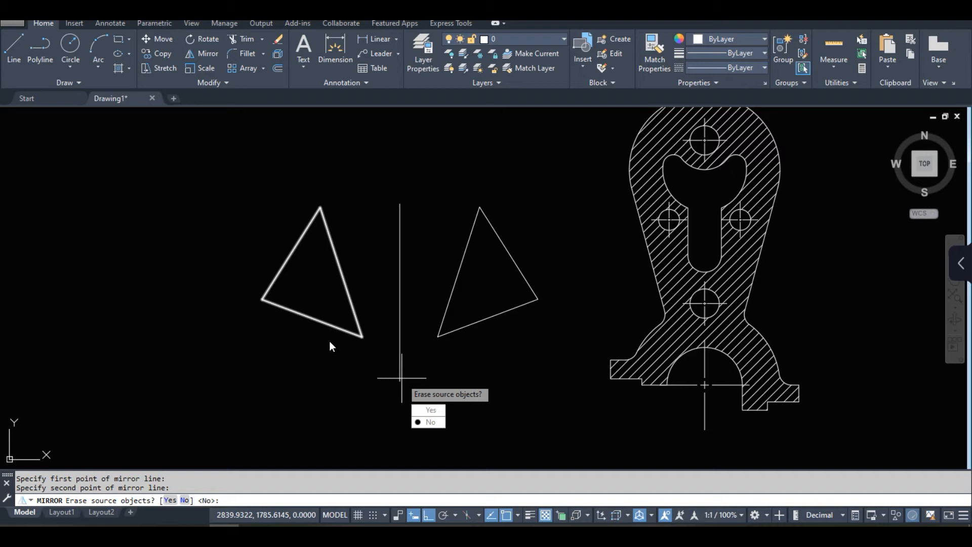
{"action": "left_click", "coordinate": [431, 421]}
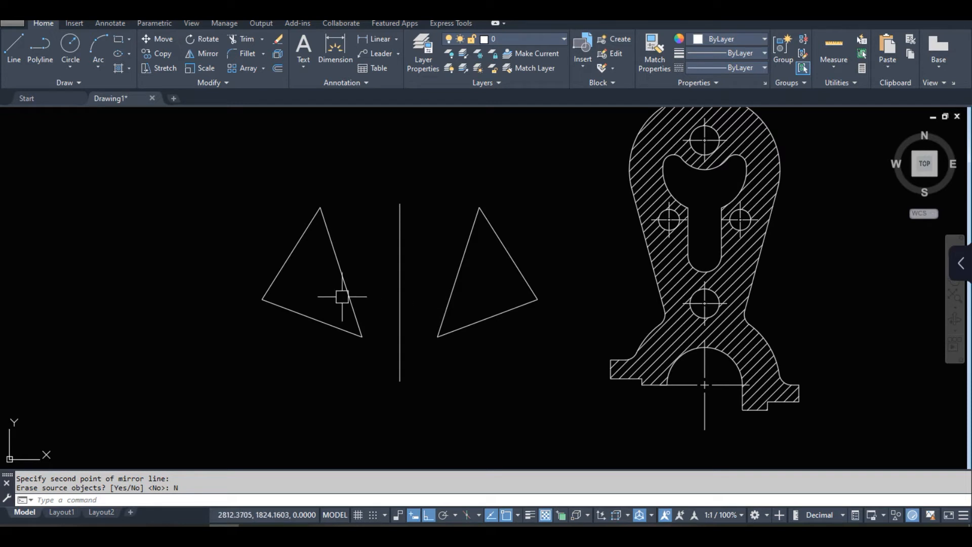
{"action": "scroll", "coordinate": [354, 293], "scroll_direction": "down", "scroll_amount": 5}
{"action": "scroll", "coordinate": [460, 289], "scroll_direction": "up", "scroll_amount": 2}
{"action": "scroll", "coordinate": [448, 286], "scroll_direction": "up", "scroll_amount": 2}
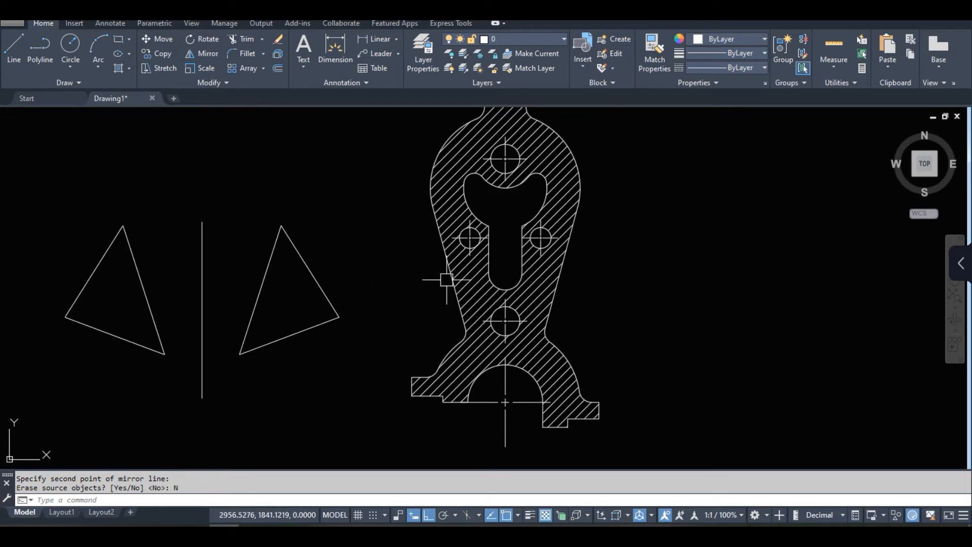
{"action": "left_click", "coordinate": [450, 273]}
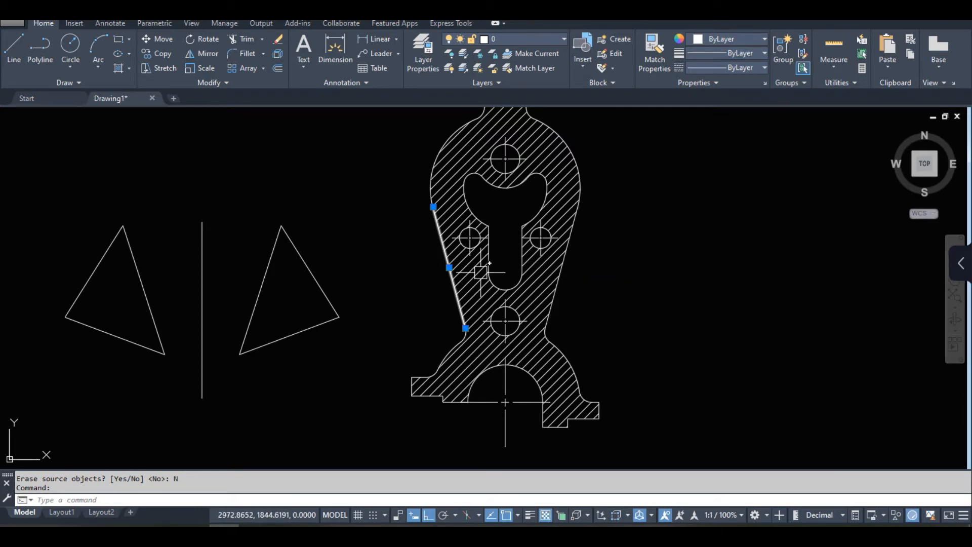
{"action": "middle_click_drag", "start_coordinate": [481, 233], "coordinate": [483, 279]}
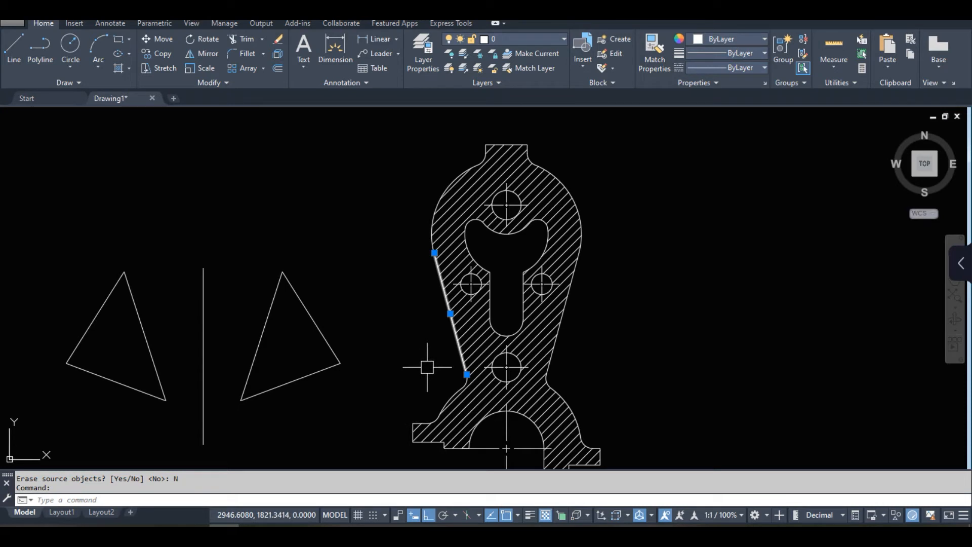
{"action": "key", "text": "Escape"}
Step: Erase both triangles and the vertical mirror line beside the hatched part
{"action": "middle_click_drag", "start_coordinate": [266, 367], "coordinate": [339, 304]}
{"action": "left_click", "coordinate": [396, 366]}
{"action": "left_click", "coordinate": [134, 218]}
{"action": "key", "text": "Delete"}
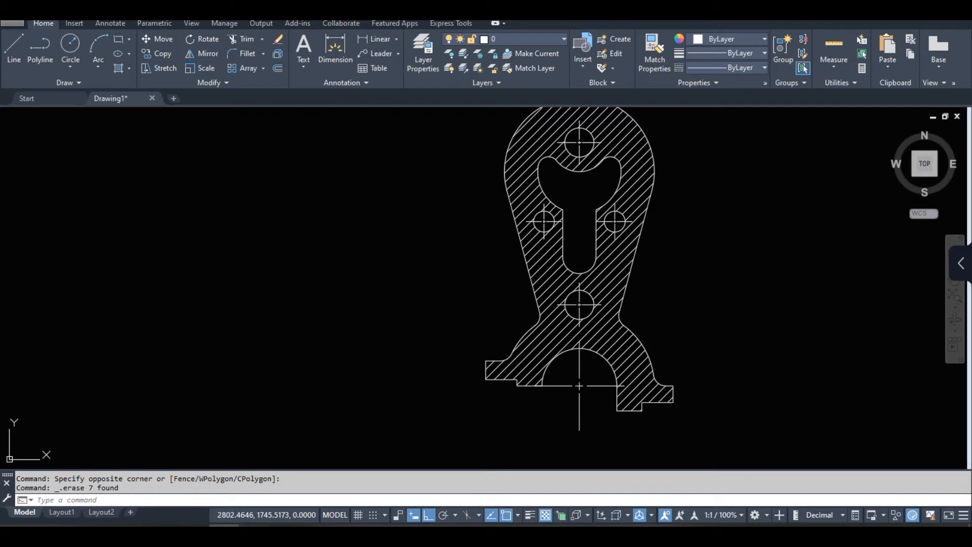
Step: Switch to the exercise book PDF in Acrobat and examine the dimensioned drawings of exercises 9 to 17 on pages 2 and 3
{"action": "left_click", "coordinate": [253, 533]}
{"action": "scroll", "coordinate": [529, 341], "scroll_direction": "up", "scroll_amount": 3}
{"action": "scroll", "coordinate": [529, 341], "scroll_direction": "up", "scroll_amount": 5}
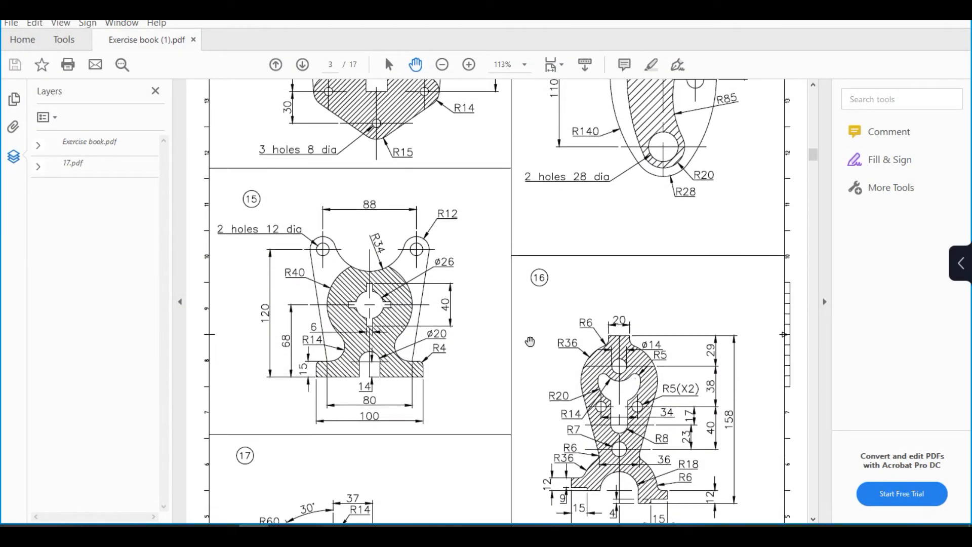
{"action": "scroll", "coordinate": [530, 341], "scroll_direction": "up", "scroll_amount": 2}
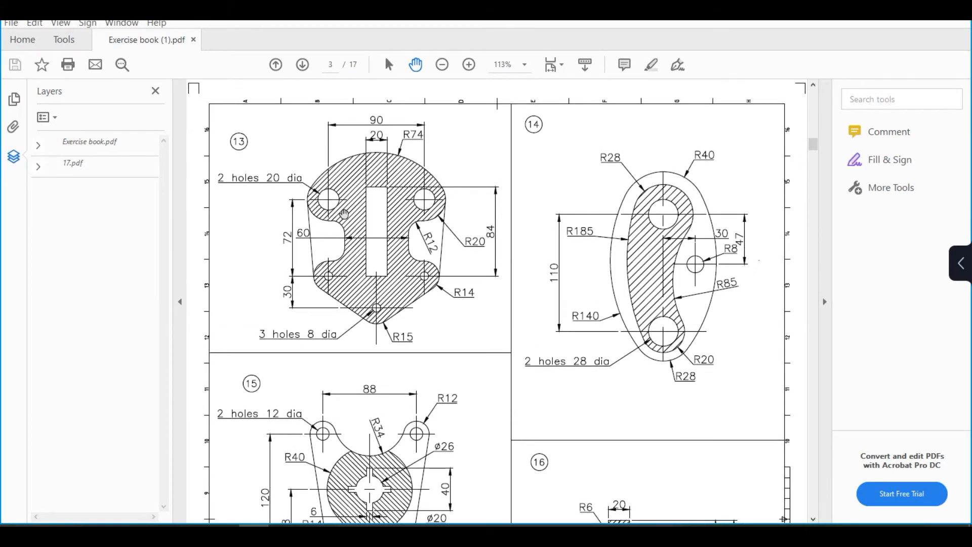
{"action": "scroll", "coordinate": [380, 333], "scroll_direction": "down", "scroll_amount": 3}
{"action": "scroll", "coordinate": [380, 333], "scroll_direction": "down", "scroll_amount": 9}
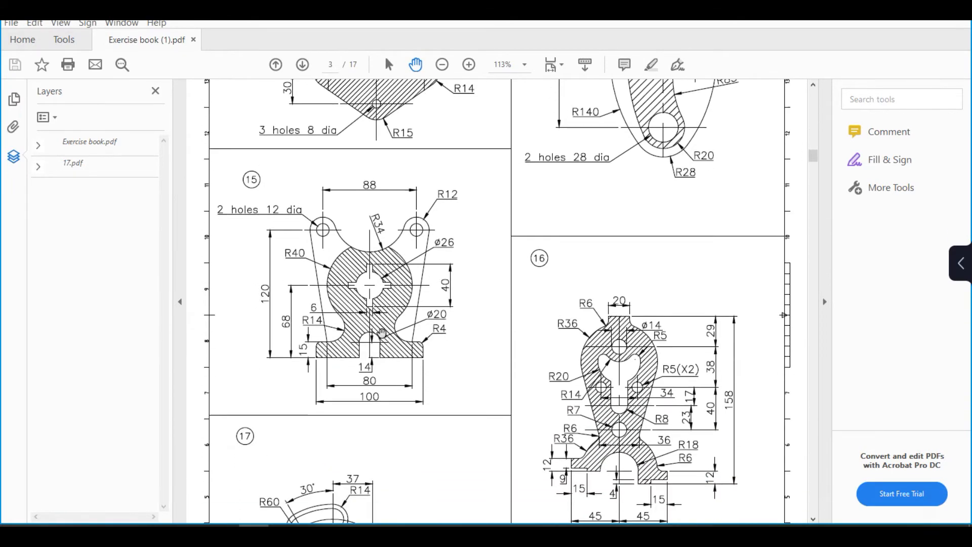
{"action": "scroll", "coordinate": [334, 380], "scroll_direction": "up", "scroll_amount": 3}
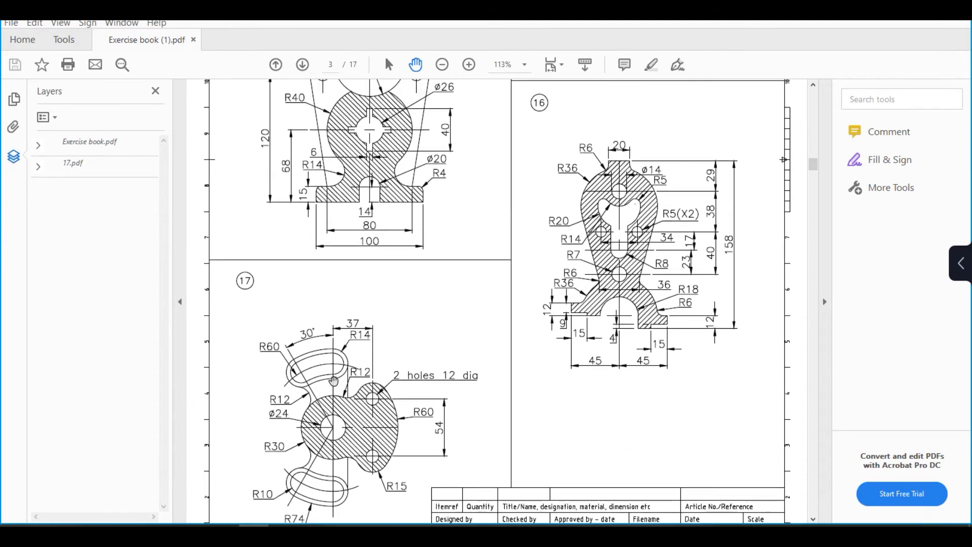
{"action": "scroll", "coordinate": [350, 422], "scroll_direction": "down", "scroll_amount": 1}
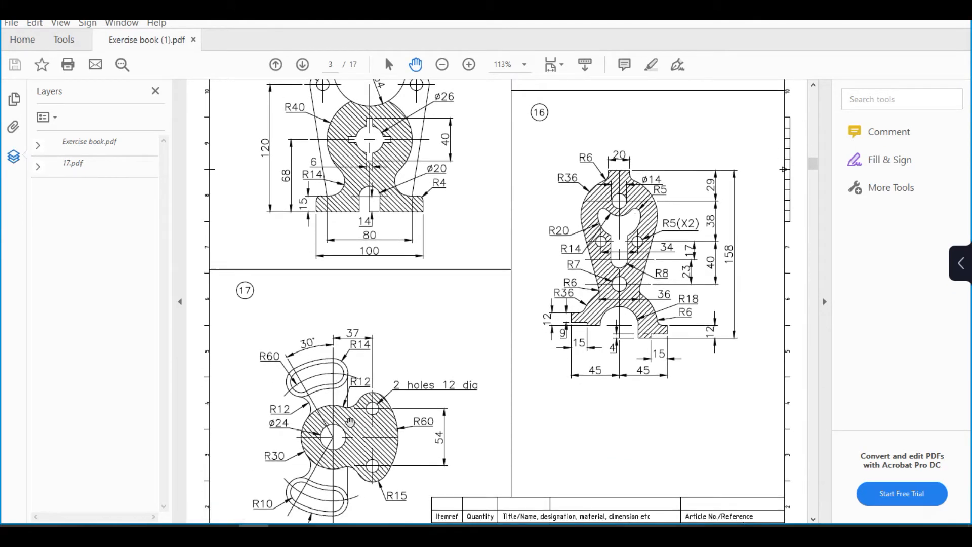
{"action": "scroll", "coordinate": [313, 434], "scroll_direction": "up", "scroll_amount": 1}
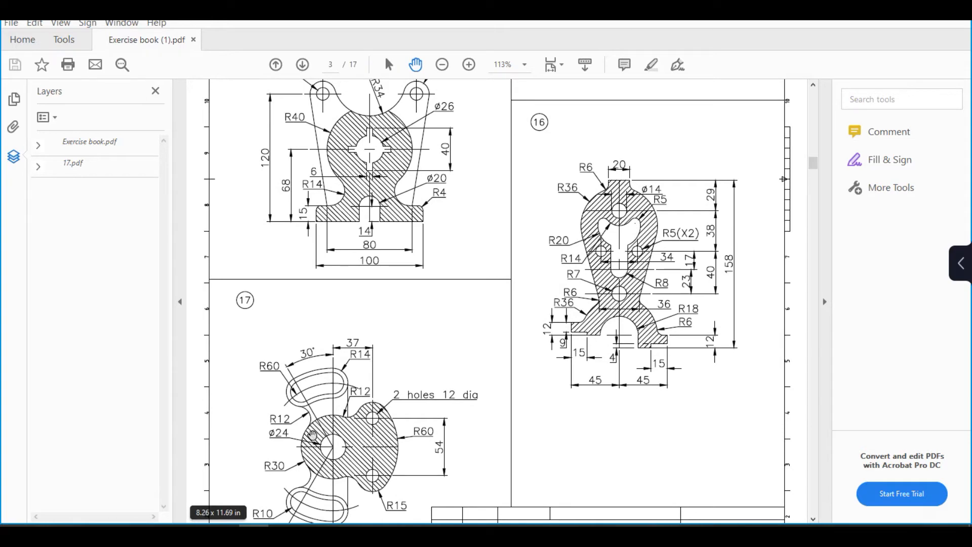
{"action": "scroll", "coordinate": [340, 418], "scroll_direction": "up", "scroll_amount": 5}
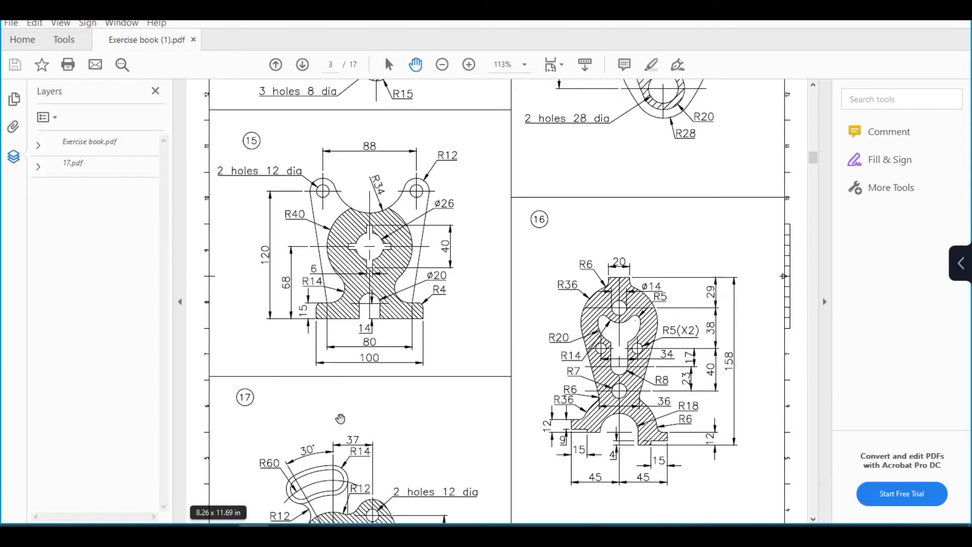
{"action": "scroll", "coordinate": [340, 418], "scroll_direction": "up", "scroll_amount": 15}
{"action": "scroll", "coordinate": [343, 412], "scroll_direction": "up", "scroll_amount": 8}
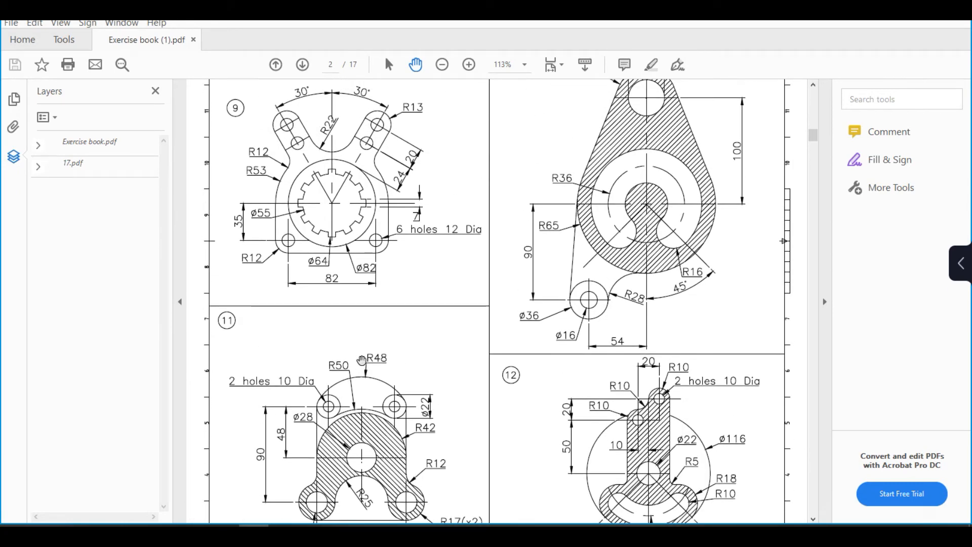
Step: Switch back to the AutoCAD drawing and examine the outline, holes and inner cutout of the hatched part
{"action": "mouse_move", "coordinate": [163, 526]}
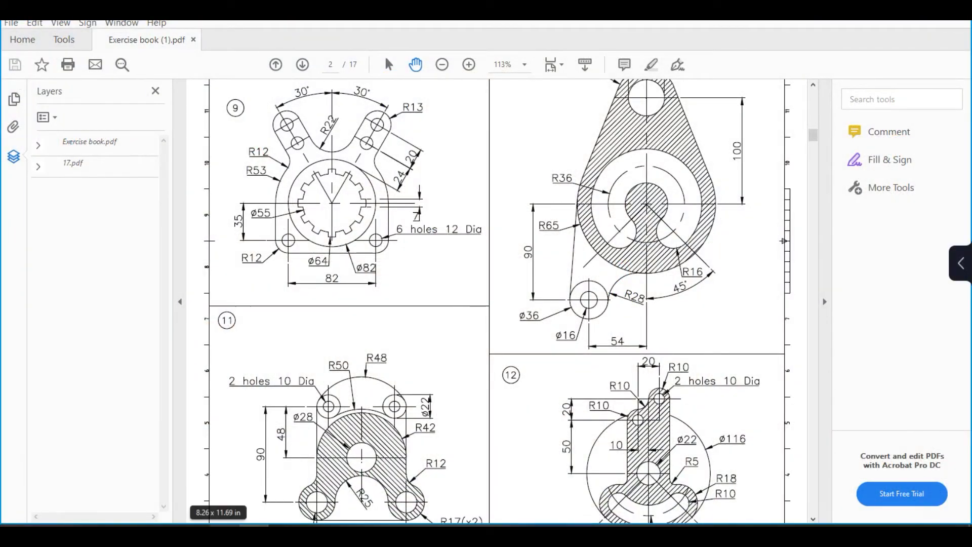
{"action": "left_click", "coordinate": [224, 525]}
{"action": "scroll", "coordinate": [400, 309], "scroll_direction": "down", "scroll_amount": 5}
{"action": "scroll", "coordinate": [385, 314], "scroll_direction": "up", "scroll_amount": 5}
{"action": "middle_click_drag", "start_coordinate": [380, 268], "coordinate": [380, 276]}
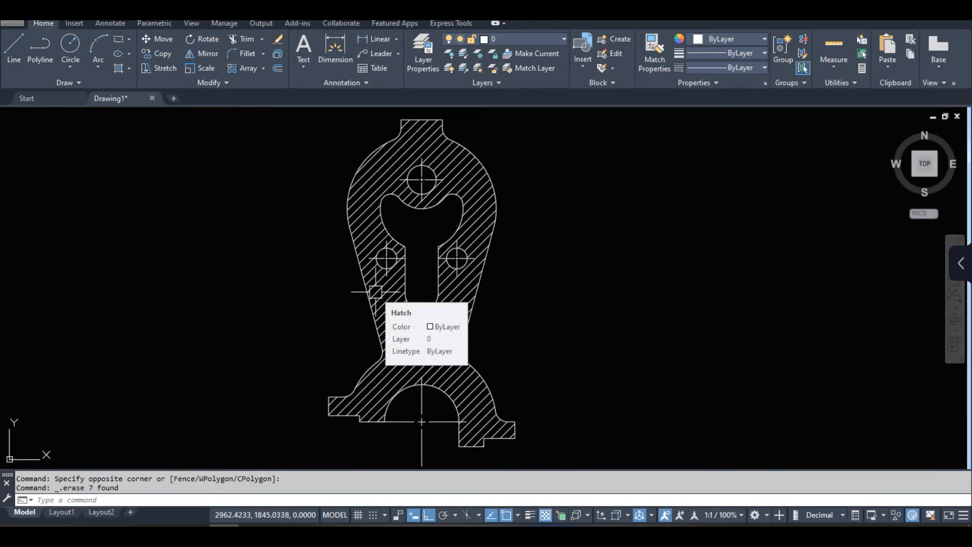
{"action": "middle_click_drag", "start_coordinate": [387, 237], "coordinate": [386, 256]}
{"action": "middle_click_drag", "start_coordinate": [397, 193], "coordinate": [398, 207]}
{"action": "scroll", "coordinate": [403, 142], "scroll_direction": "up", "scroll_amount": 4}
{"action": "scroll", "coordinate": [370, 188], "scroll_direction": "down", "scroll_amount": 4}
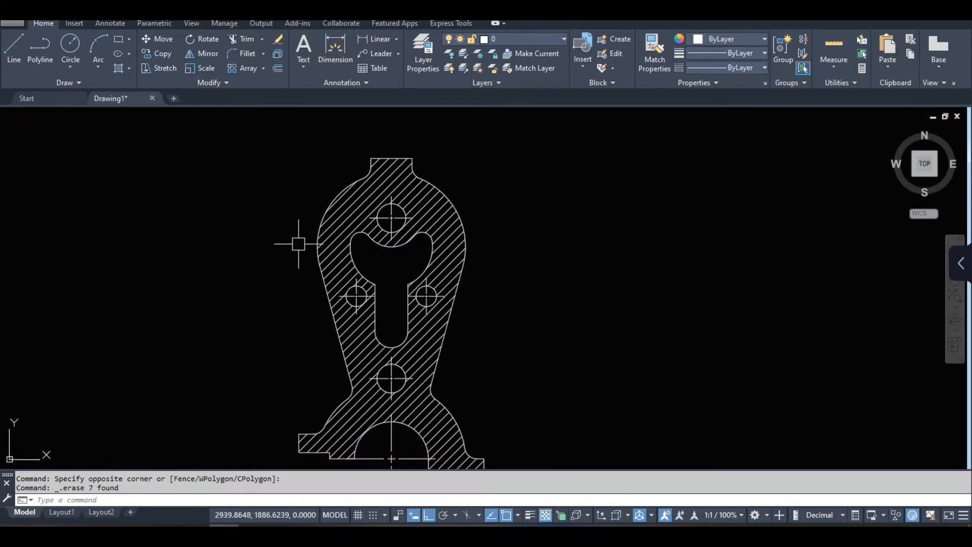
{"action": "middle_click_drag", "start_coordinate": [298, 243], "coordinate": [287, 240]}
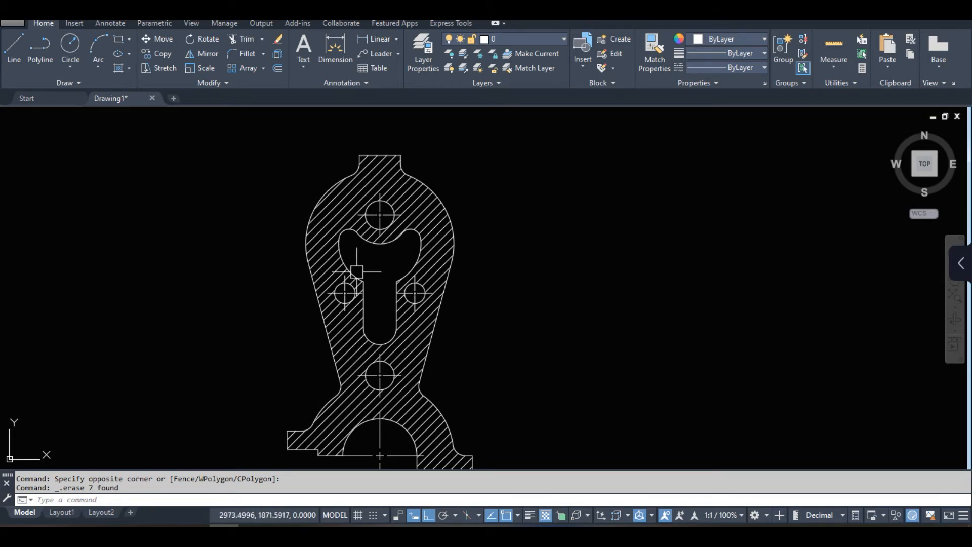
{"action": "middle_click_drag", "start_coordinate": [356, 270], "coordinate": [376, 269]}
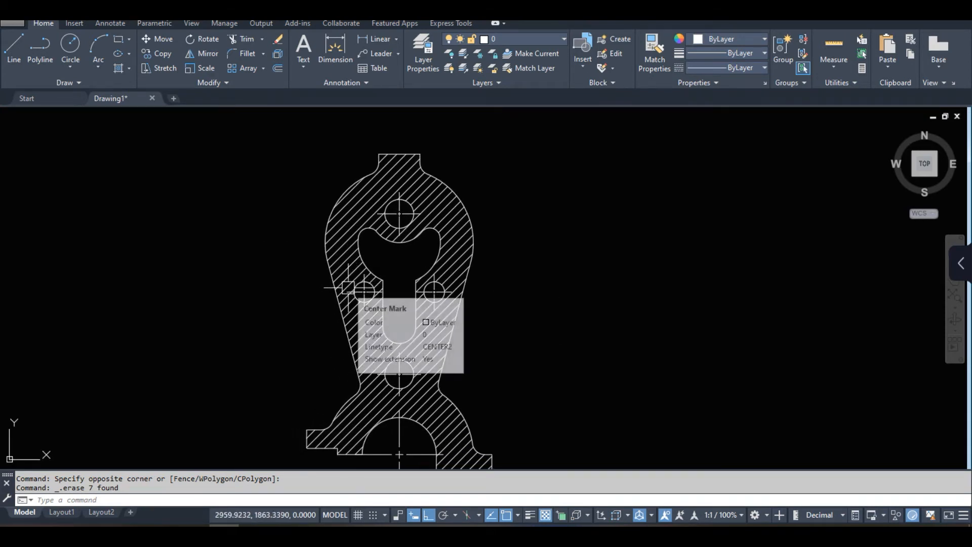
Step: Add a horizontal linear dimension above the top edge of the hatched part's neck by selecting that edge
{"action": "type", "text": "DL"}
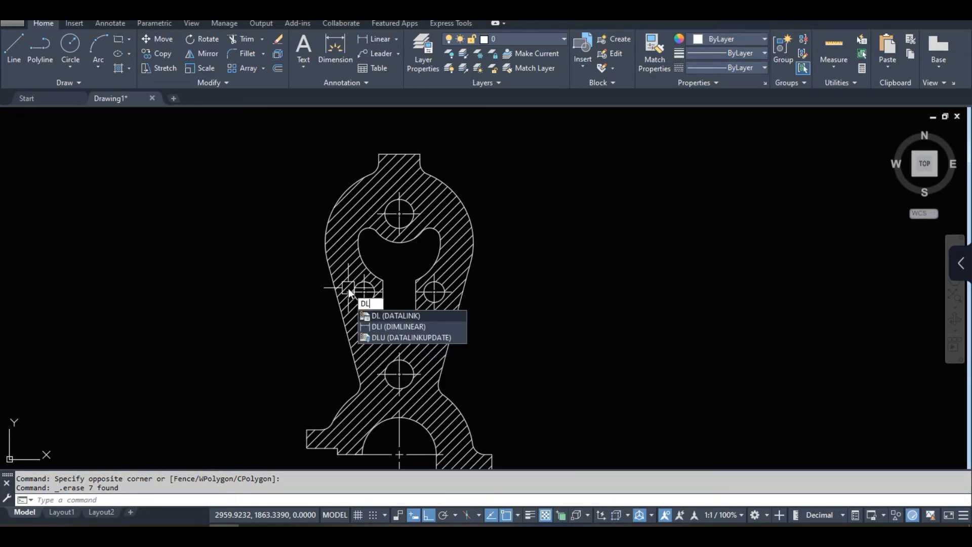
{"action": "type", "text": "I"}
{"action": "key", "text": "Return"}
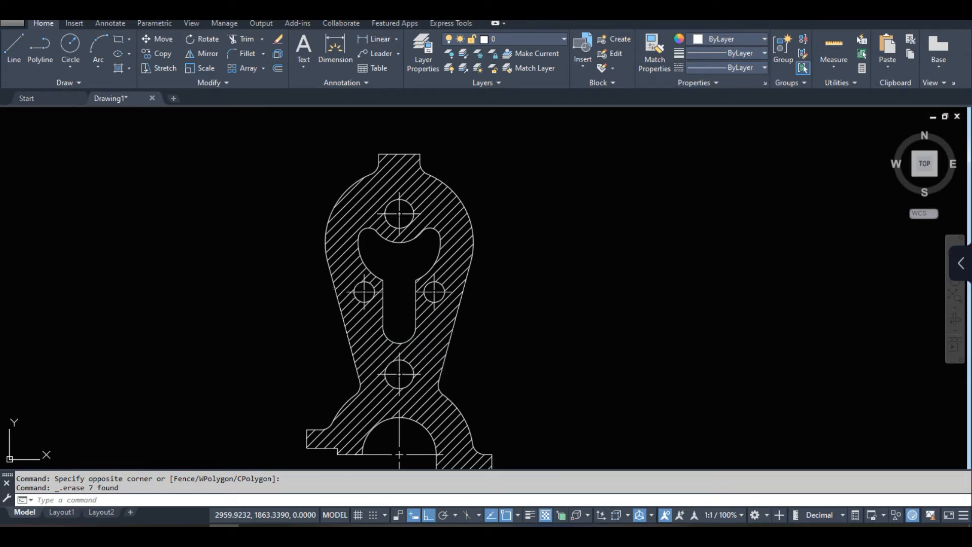
{"action": "key", "text": "Return"}
{"action": "scroll", "coordinate": [405, 142], "scroll_direction": "up", "scroll_amount": 8}
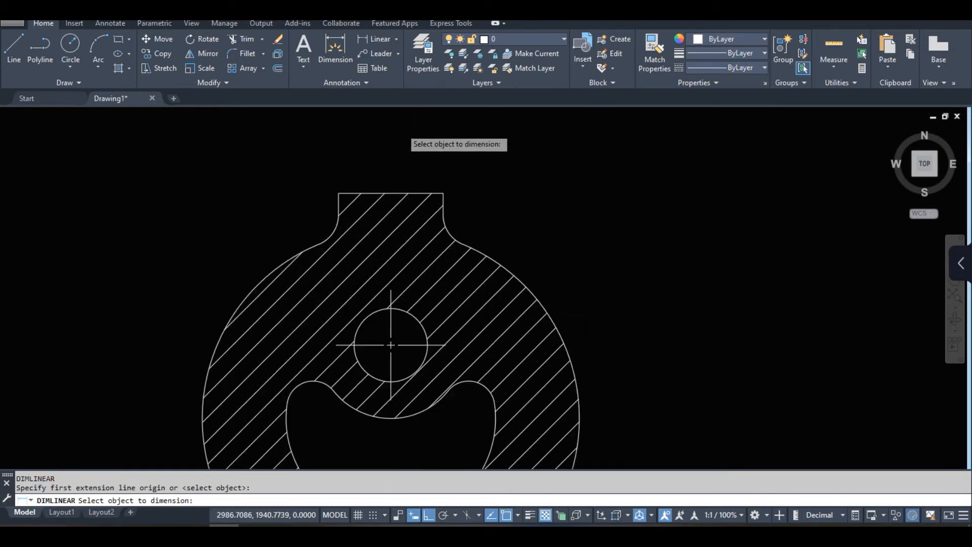
{"action": "left_click", "coordinate": [368, 292]}
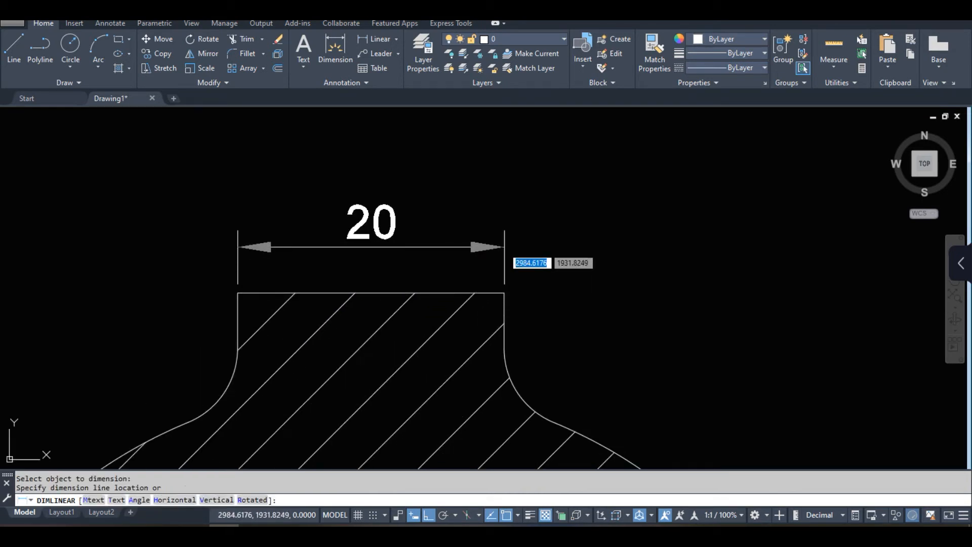
{"action": "left_click", "coordinate": [369, 246]}
{"action": "scroll", "coordinate": [357, 181], "scroll_direction": "down", "scroll_amount": 6}
{"action": "middle_click_drag", "start_coordinate": [457, 262], "coordinate": [463, 214]}
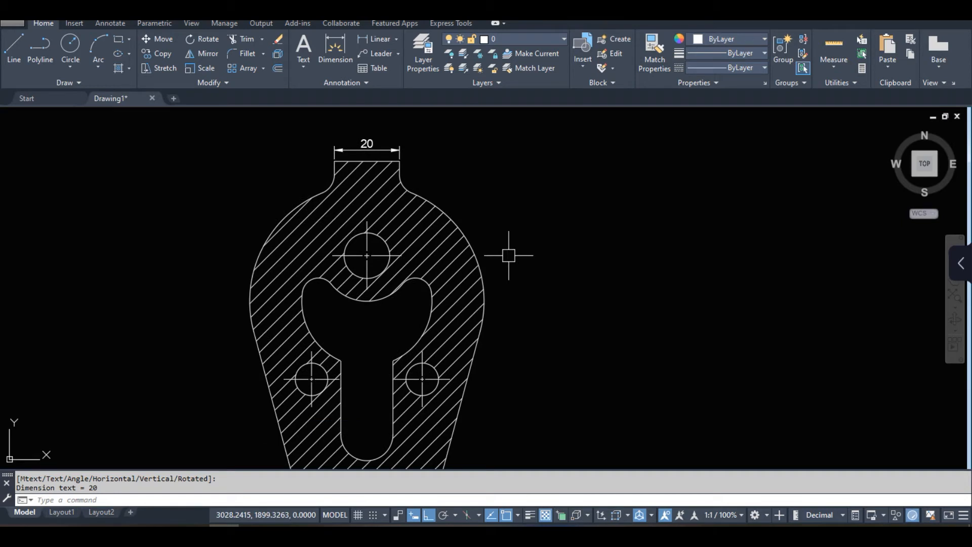
{"action": "scroll", "coordinate": [416, 200], "scroll_direction": "down", "scroll_amount": 2}
{"action": "middle_click_drag", "start_coordinate": [460, 260], "coordinate": [460, 243]}
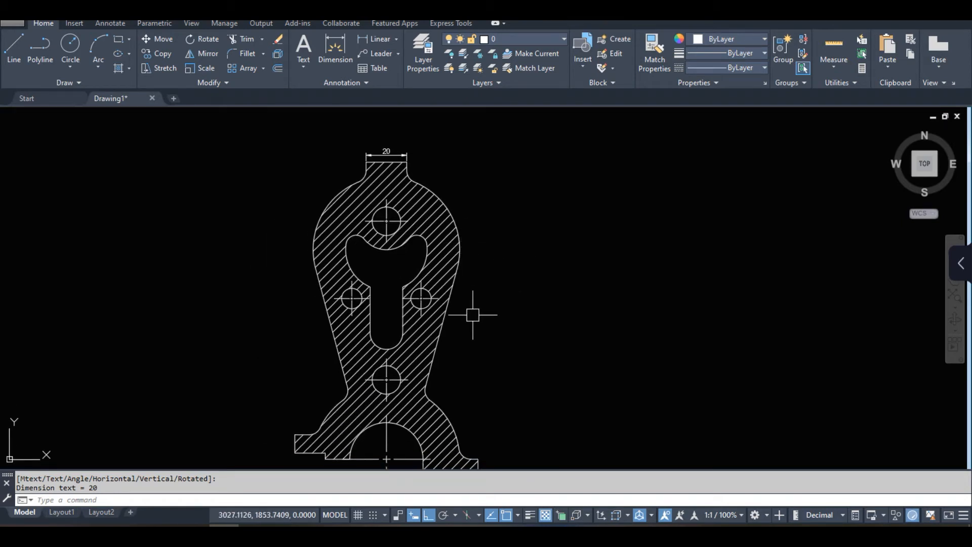
{"action": "middle_click_drag", "start_coordinate": [473, 314], "coordinate": [493, 285]}
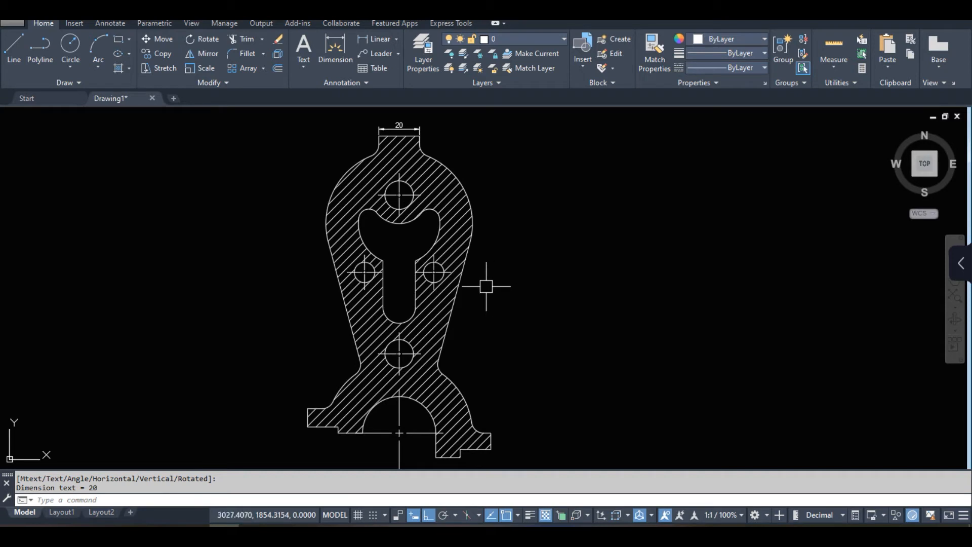
{"action": "left_click", "coordinate": [397, 39]}
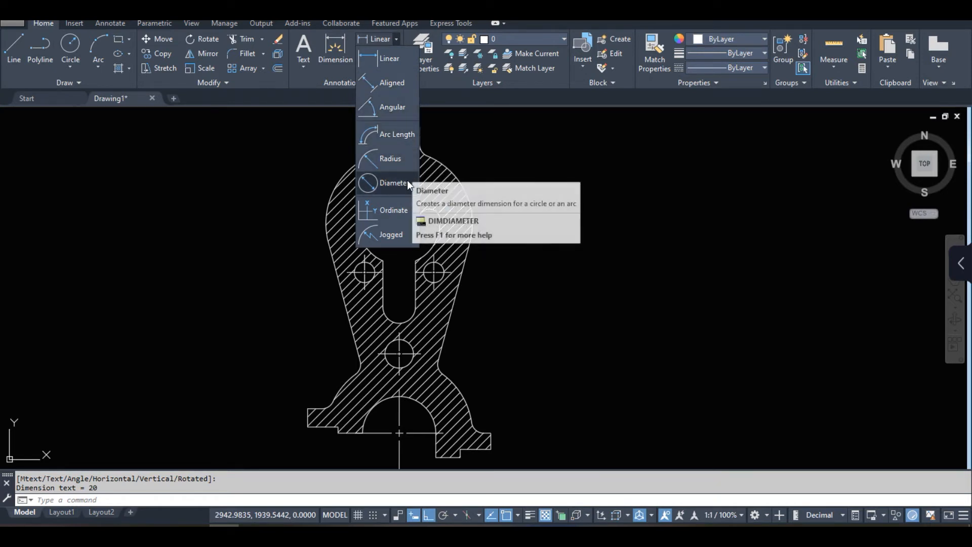
{"action": "left_click", "coordinate": [552, 258]}
{"action": "middle_click_drag", "start_coordinate": [485, 302], "coordinate": [490, 311]}
{"action": "scroll", "coordinate": [392, 136], "scroll_direction": "up", "scroll_amount": 2}
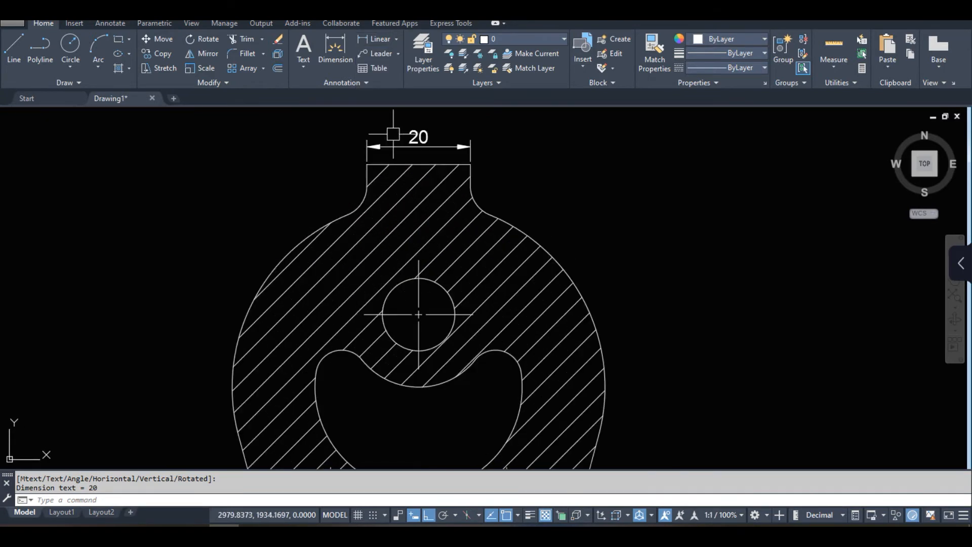
{"action": "scroll", "coordinate": [387, 176], "scroll_direction": "down", "scroll_amount": 2}
{"action": "middle_click_drag", "start_coordinate": [393, 248], "coordinate": [392, 223]}
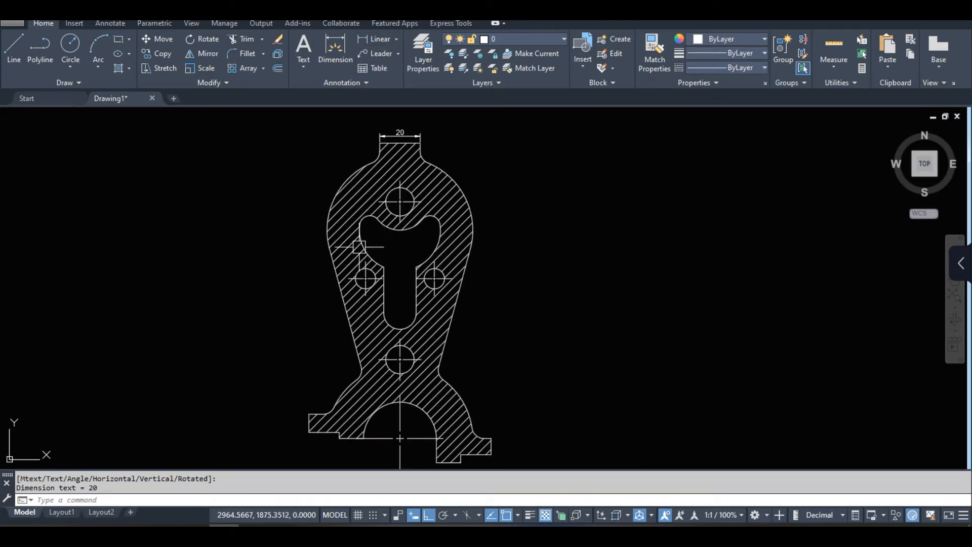
Step: Add a radius dimension to the concave arc at the top of the inner cutout, with its text inside the cutout
{"action": "middle_click_drag", "start_coordinate": [364, 372], "coordinate": [369, 347]}
{"action": "scroll", "coordinate": [367, 290], "scroll_direction": "up", "scroll_amount": 2}
{"action": "type", "text": "DR"}
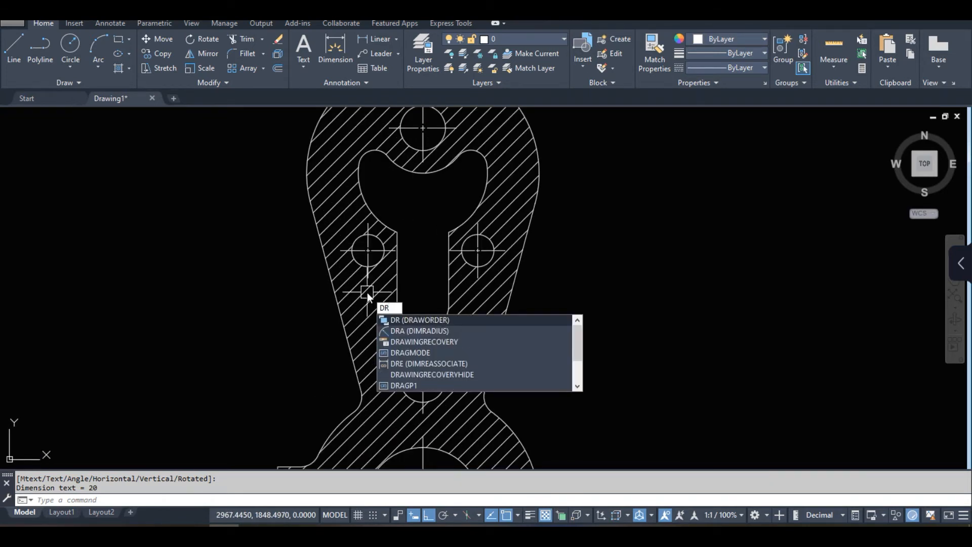
{"action": "type", "text": "A"}
{"action": "key", "text": "Return"}
{"action": "scroll", "coordinate": [426, 179], "scroll_direction": "up", "scroll_amount": 4}
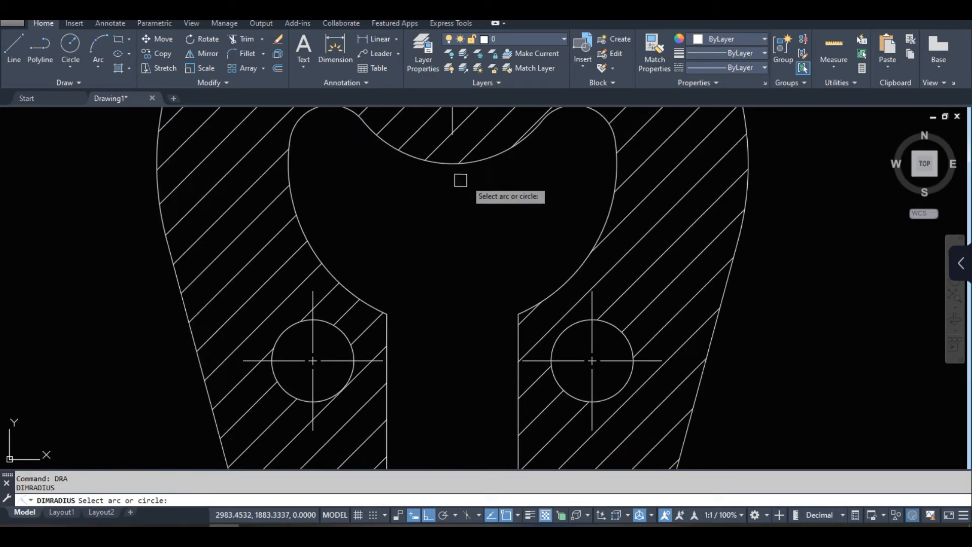
{"action": "left_click", "coordinate": [496, 153]}
{"action": "scroll", "coordinate": [461, 222], "scroll_direction": "down", "scroll_amount": 4}
{"action": "scroll", "coordinate": [463, 218], "scroll_direction": "up", "scroll_amount": 4}
{"action": "left_click", "coordinate": [475, 212]}
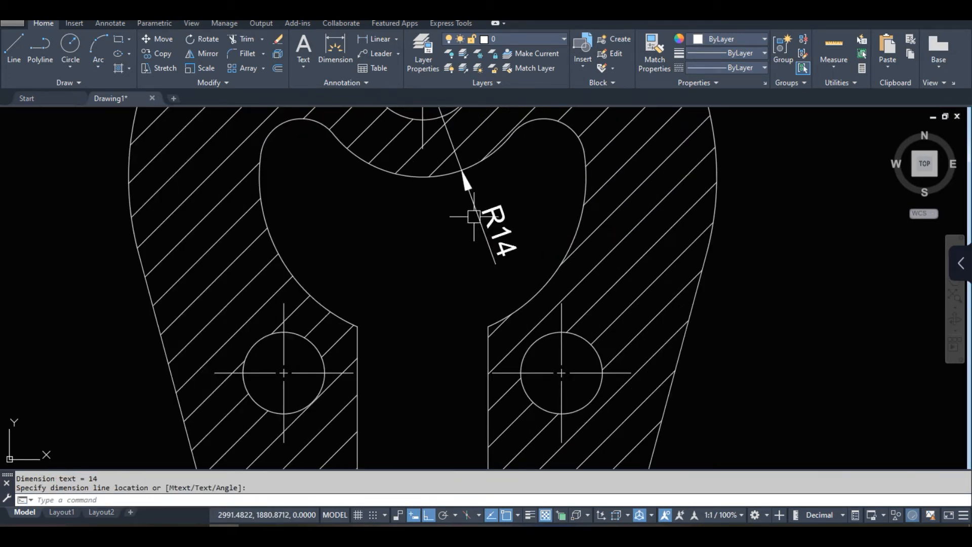
Step: Add a diameter dimension to the upper hole, with its text above the circle in the hatched area
{"action": "scroll", "coordinate": [438, 234], "scroll_direction": "down", "scroll_amount": 2}
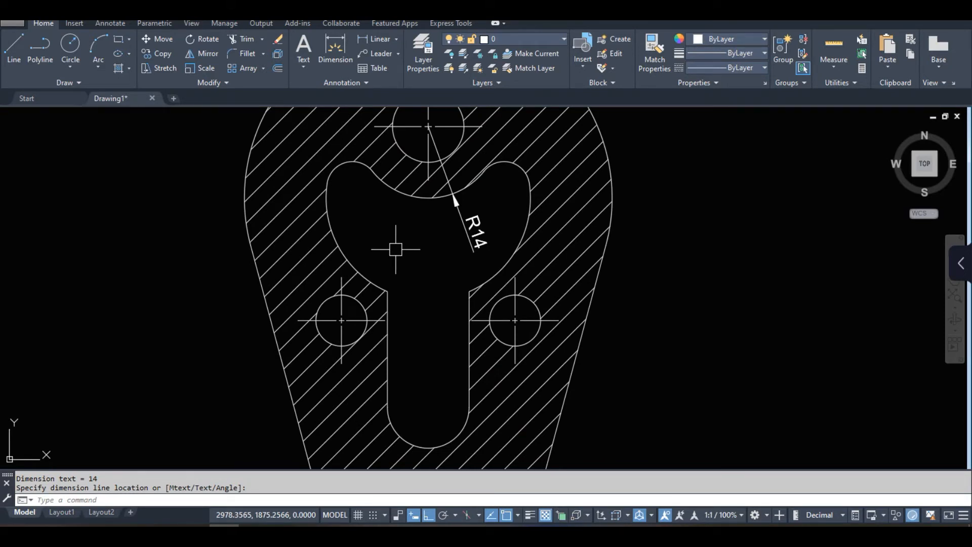
{"action": "scroll", "coordinate": [396, 249], "scroll_direction": "down", "scroll_amount": 2}
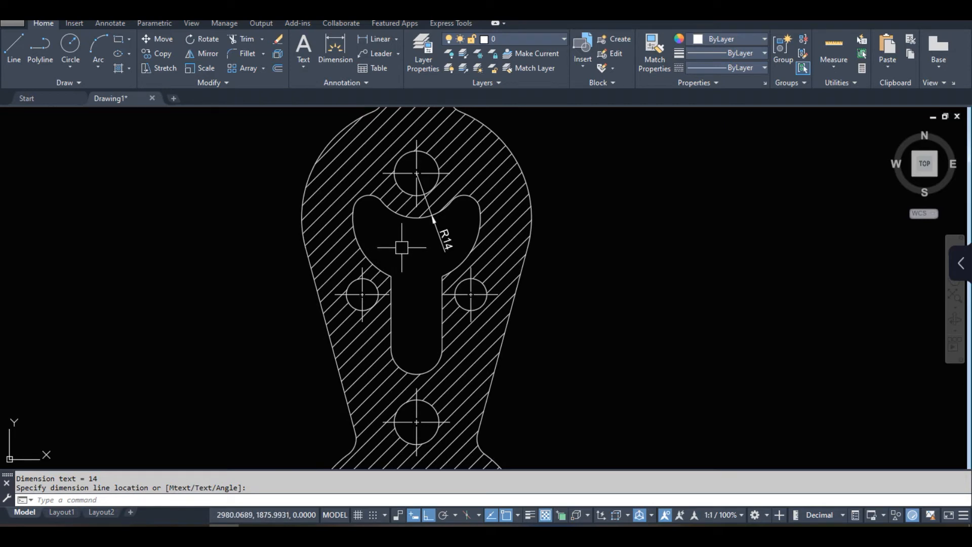
{"action": "type", "text": "i"}
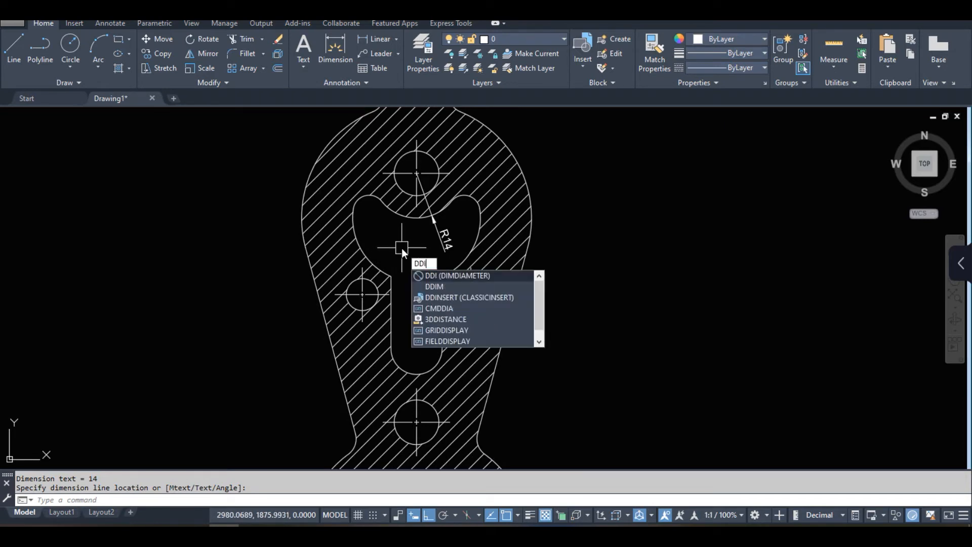
{"action": "key", "text": "Return"}
{"action": "scroll", "coordinate": [426, 167], "scroll_direction": "up", "scroll_amount": 5}
{"action": "left_click", "coordinate": [331, 244]}
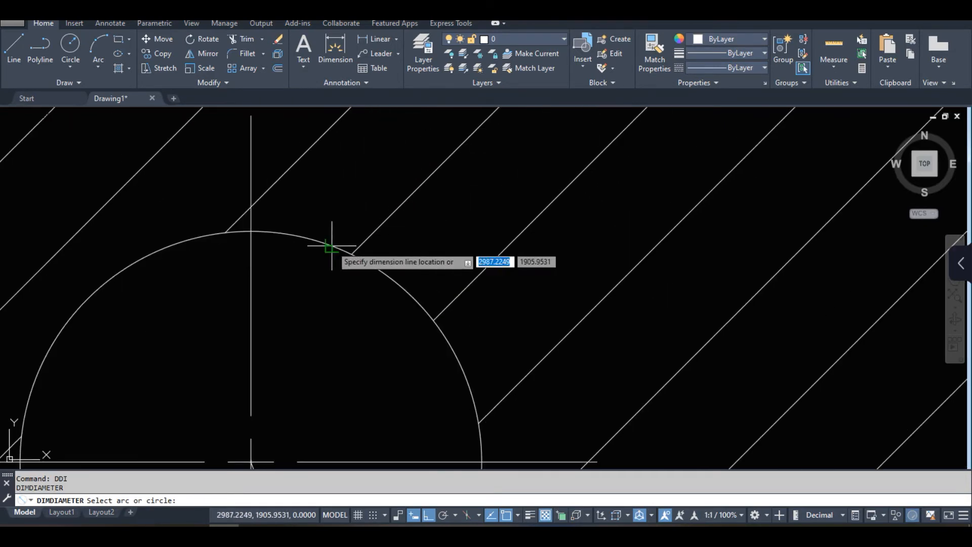
{"action": "left_click", "coordinate": [374, 203]}
{"action": "scroll", "coordinate": [377, 213], "scroll_direction": "down", "scroll_amount": 5}
{"action": "middle_click_drag", "start_coordinate": [392, 218], "coordinate": [429, 215]}
{"action": "scroll", "coordinate": [418, 262], "scroll_direction": "down", "scroll_amount": 2}
{"action": "mouse_move", "coordinate": [390, 323]}
{"action": "middle_mouse_down"}
{"action": "mouse_move", "coordinate": [413, 298]}
{"action": "mouse_move", "coordinate": [399, 310]}
{"action": "middle_mouse_up"}
{"action": "scroll", "coordinate": [394, 312], "scroll_direction": "down", "scroll_amount": 2}
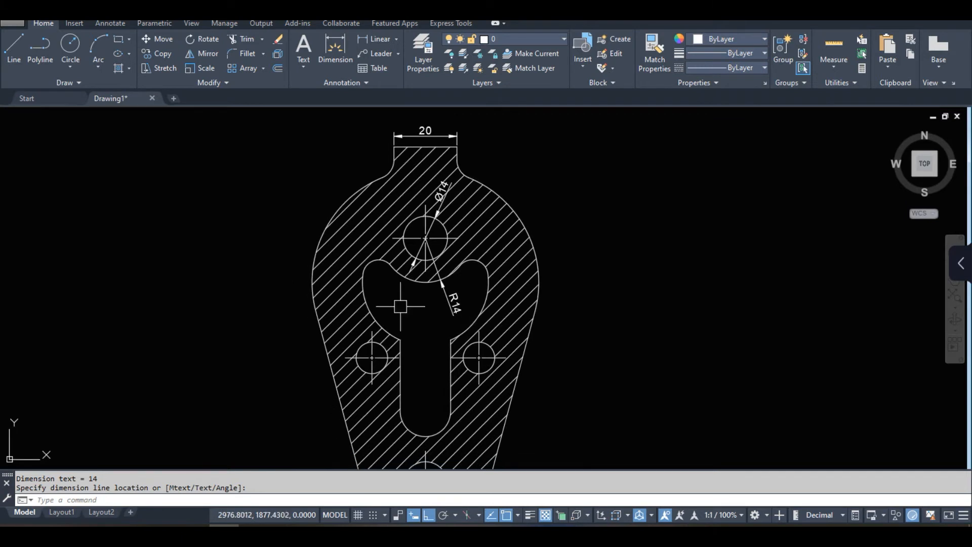
Step: Add a radius dimension to the large left arc of the inner cutout, with its text outside the arc in the hatching
{"action": "key", "text": "Return"}
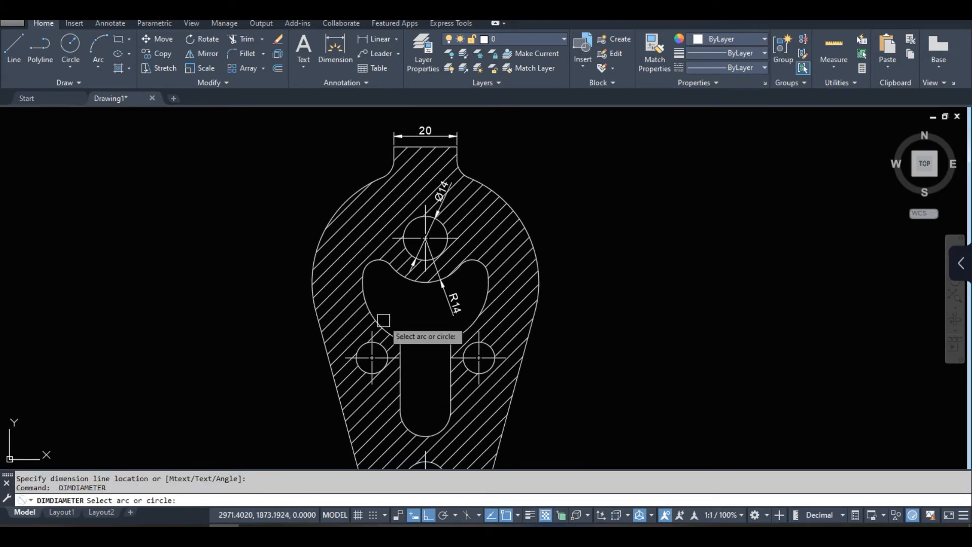
{"action": "key", "text": "Escape"}
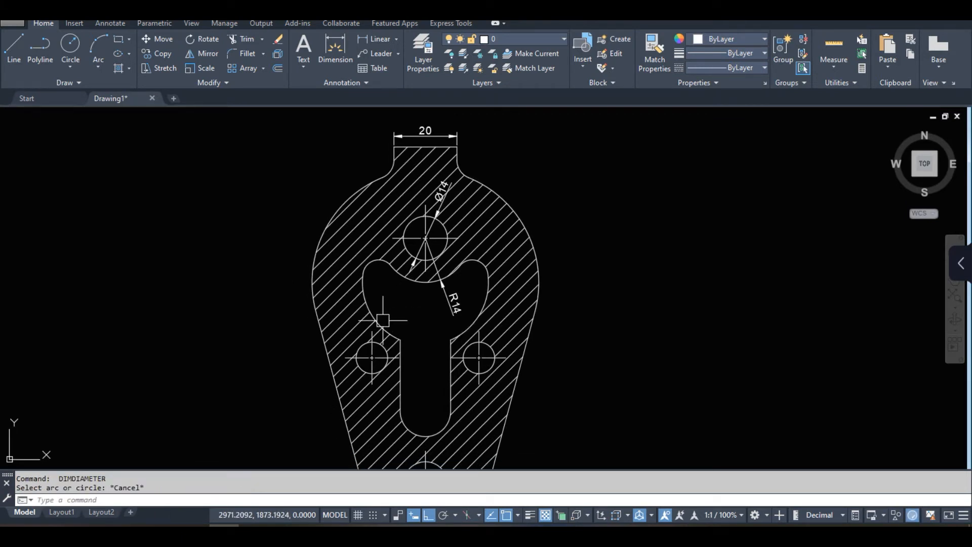
{"action": "type", "text": "dra"}
{"action": "key", "text": "Return"}
{"action": "scroll", "coordinate": [377, 314], "scroll_direction": "up", "scroll_amount": 4}
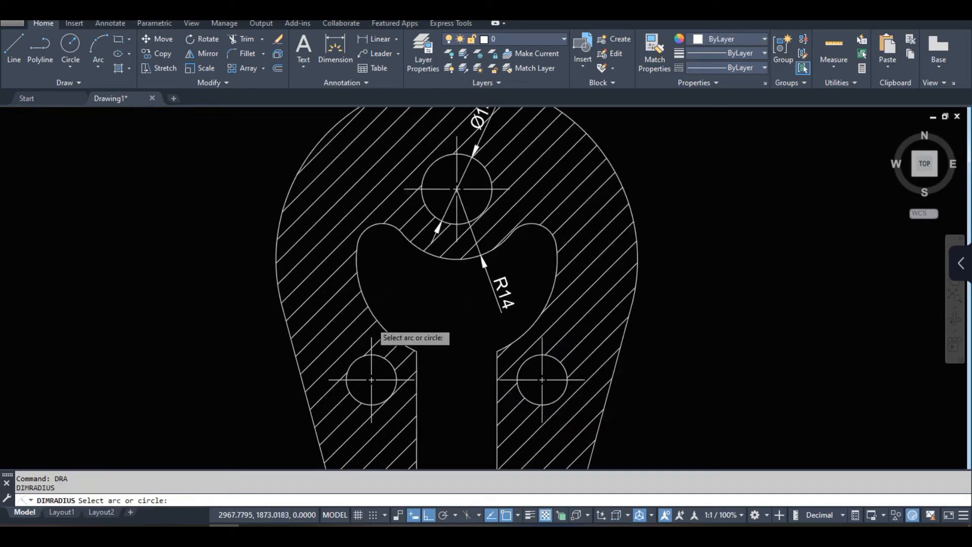
{"action": "left_click", "coordinate": [375, 299]}
{"action": "scroll", "coordinate": [375, 299], "scroll_direction": "down", "scroll_amount": 2}
{"action": "scroll", "coordinate": [348, 310], "scroll_direction": "down", "scroll_amount": 2}
{"action": "scroll", "coordinate": [369, 304], "scroll_direction": "up", "scroll_amount": 5}
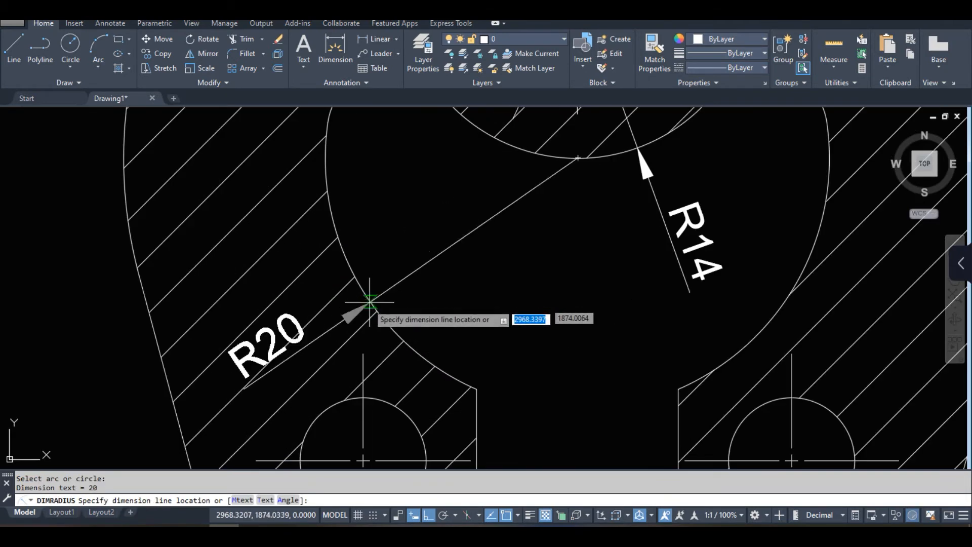
{"action": "left_click", "coordinate": [343, 310]}
{"action": "scroll", "coordinate": [343, 253], "scroll_direction": "down", "scroll_amount": 4}
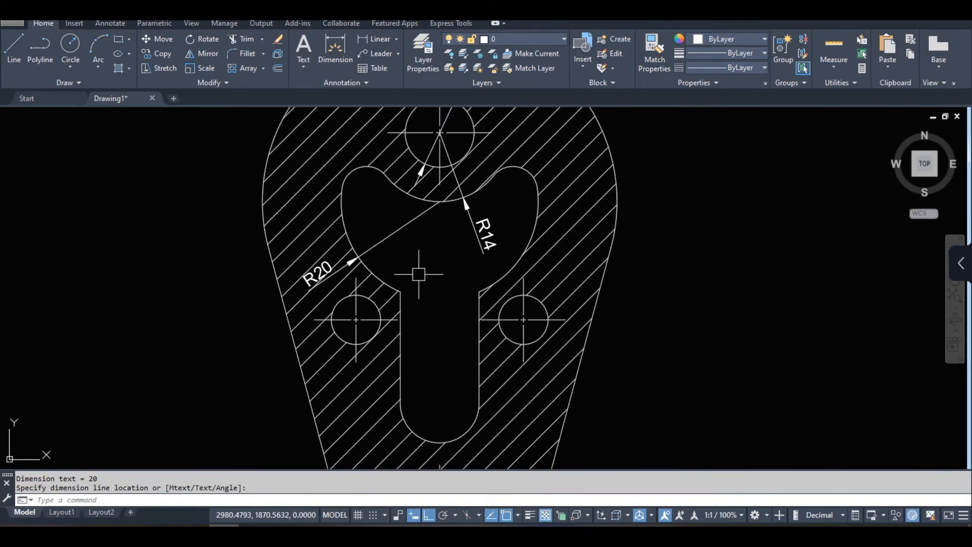
Step: Examine the dimension lines running from the arc and hole centres to the radius and diameter dimensions
{"action": "scroll", "coordinate": [426, 312], "scroll_direction": "down", "scroll_amount": 4}
{"action": "scroll", "coordinate": [422, 272], "scroll_direction": "up", "scroll_amount": 2}
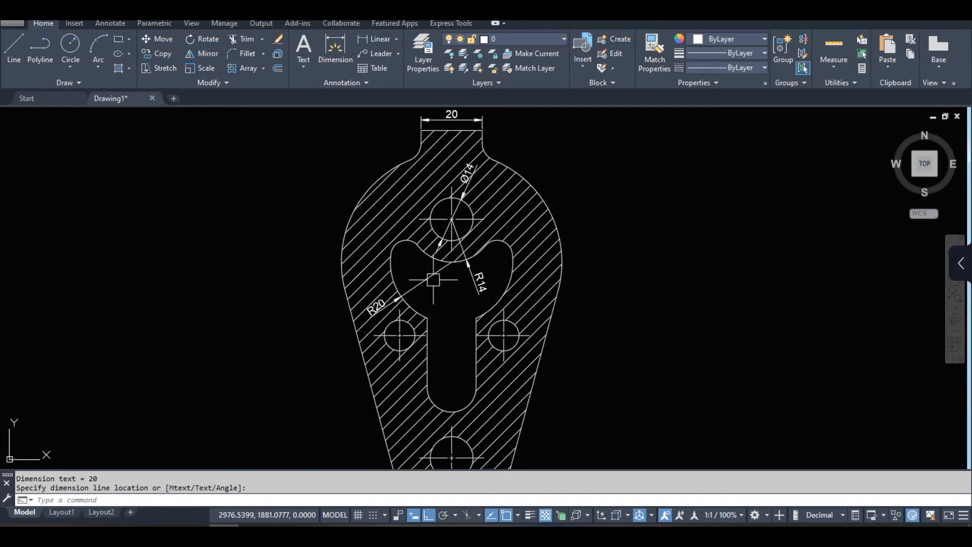
{"action": "scroll", "coordinate": [388, 310], "scroll_direction": "up", "scroll_amount": 4}
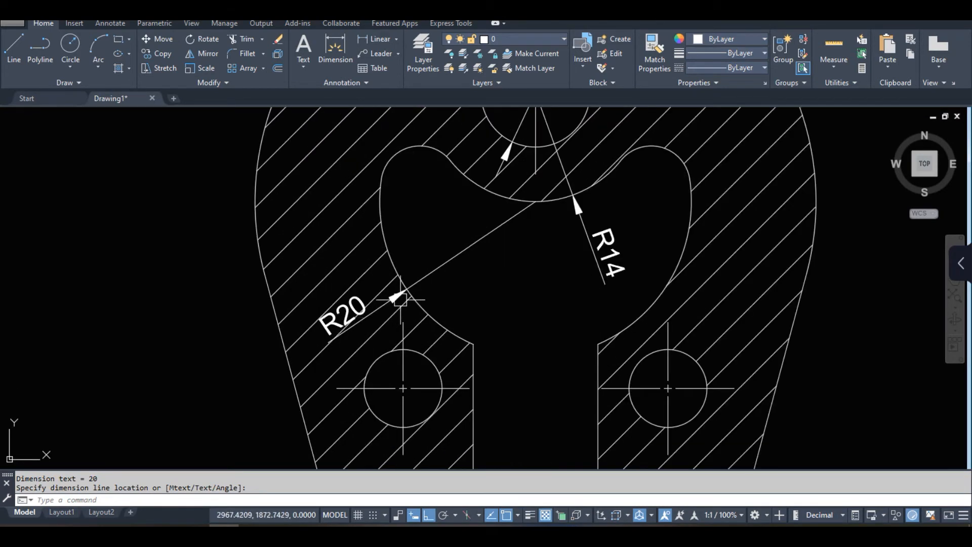
{"action": "left_click", "coordinate": [501, 226]}
{"action": "middle_click_drag", "start_coordinate": [501, 245], "coordinate": [503, 271]}
{"action": "middle_click_drag", "start_coordinate": [534, 153], "coordinate": [513, 209]}
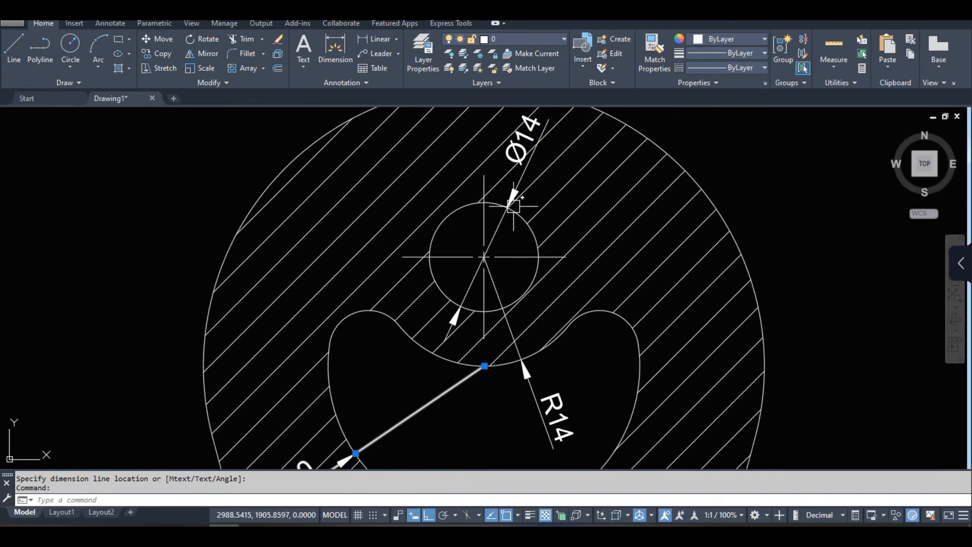
{"action": "key", "text": "Escape"}
{"action": "scroll", "coordinate": [471, 255], "scroll_direction": "down", "scroll_amount": 3}
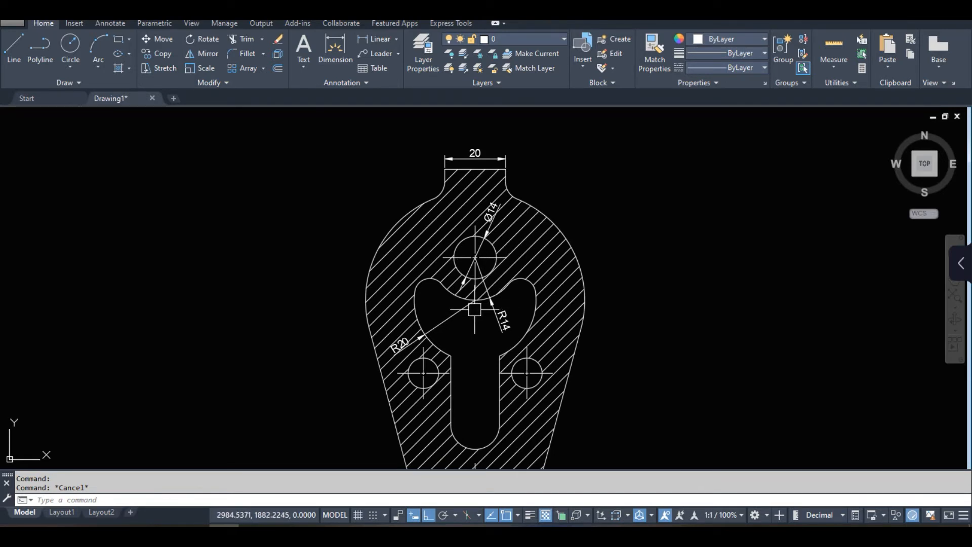
Step: Turn off drawing dimension lines between extension lines in the ISO-25 dimension style and set that style current
{"action": "type", "text": "d"}
{"action": "key", "text": "Return"}
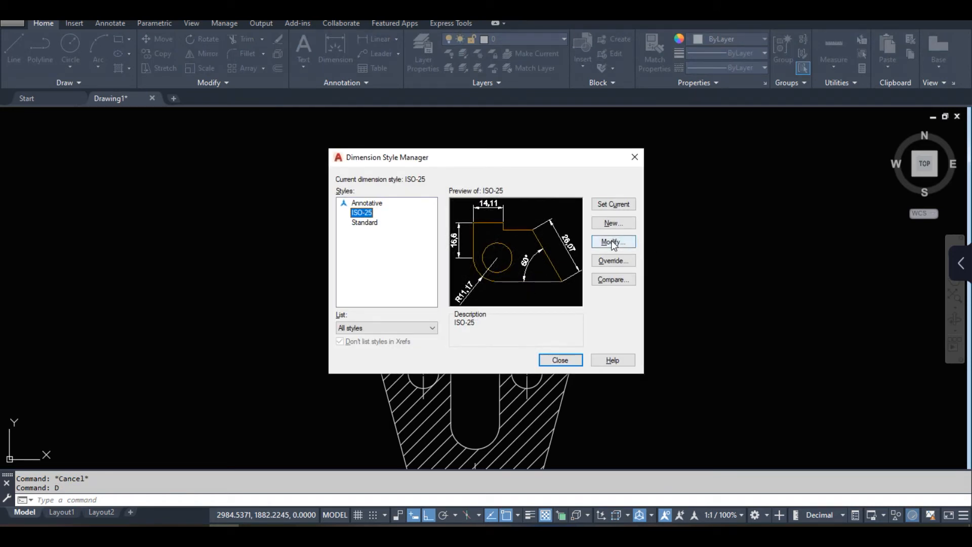
{"action": "left_click", "coordinate": [612, 242]}
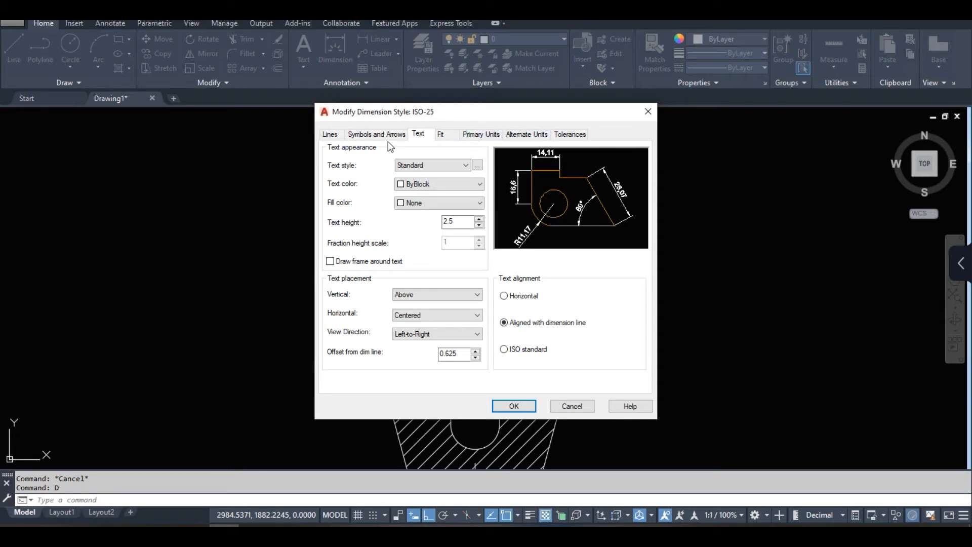
{"action": "left_click", "coordinate": [440, 134]}
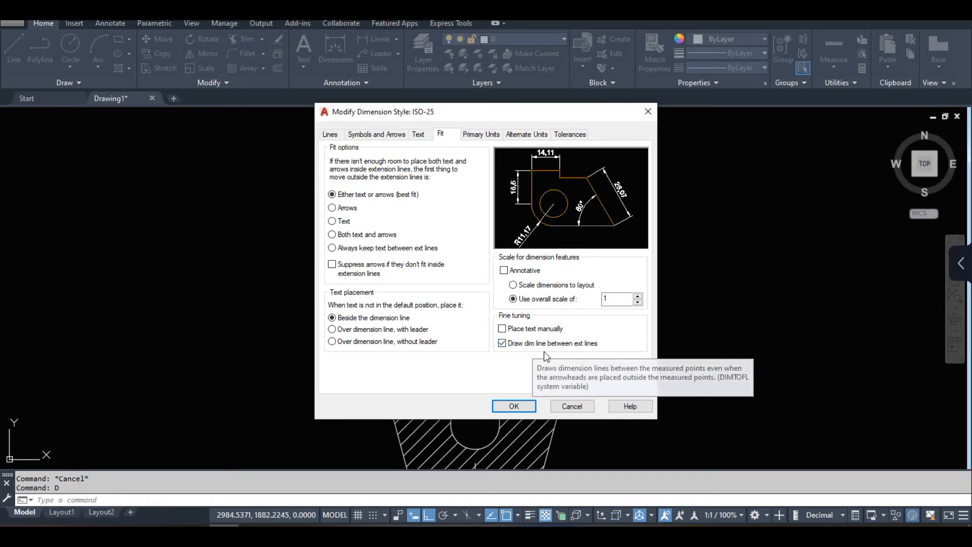
{"action": "left_click", "coordinate": [502, 343]}
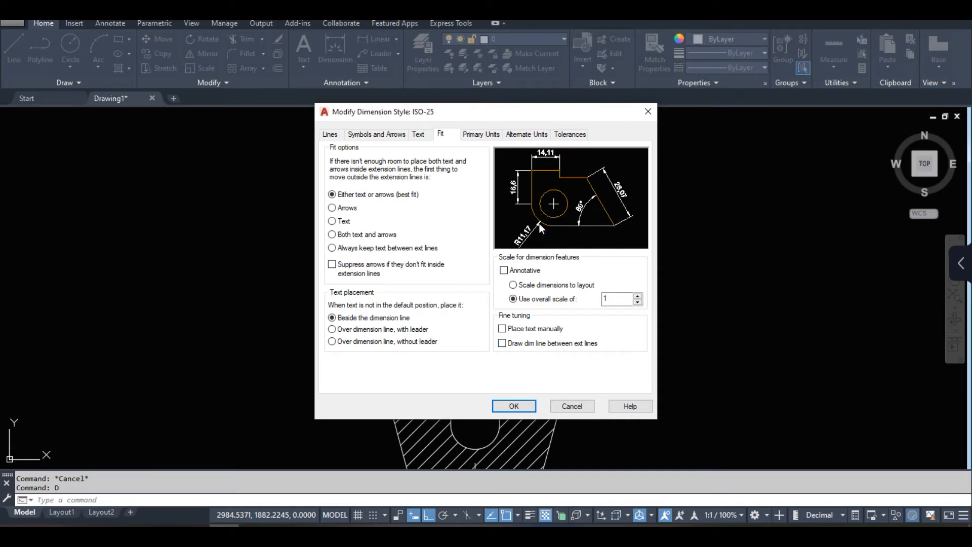
{"action": "left_click", "coordinate": [518, 403]}
{"action": "left_click", "coordinate": [607, 205]}
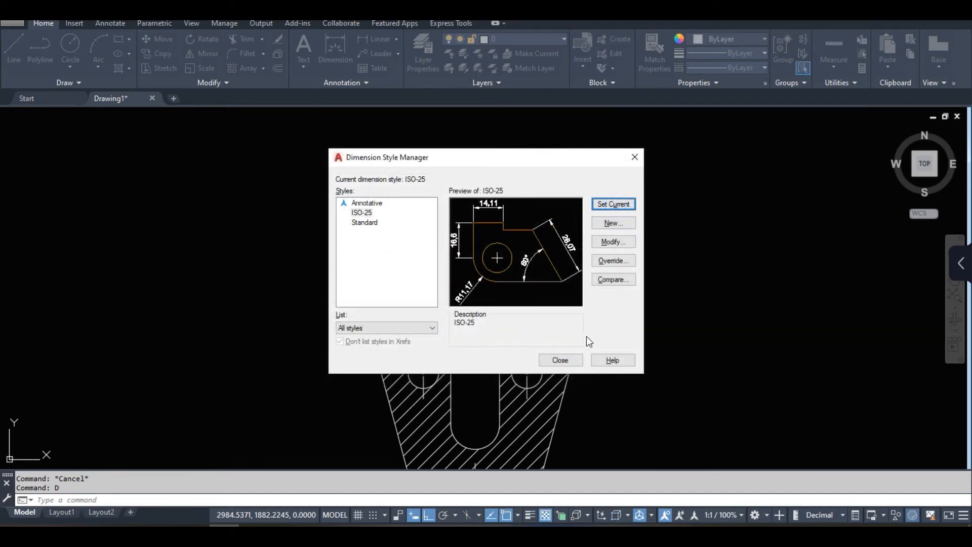
{"action": "left_click", "coordinate": [571, 359]}
Step: Examine the radius and diameter dimensions and the center mark belonging to the cutout's left arc dimension
{"action": "scroll", "coordinate": [505, 276], "scroll_direction": "up", "scroll_amount": 5}
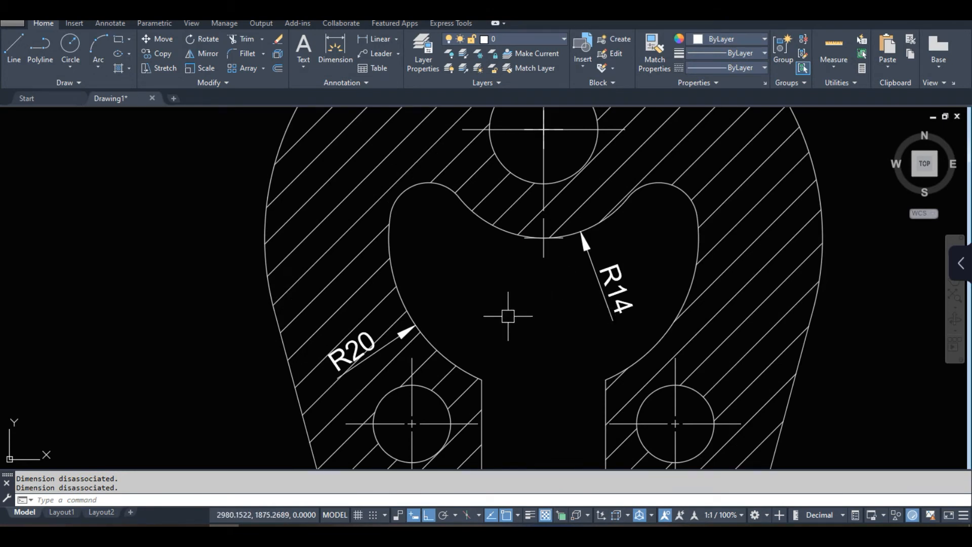
{"action": "scroll", "coordinate": [508, 316], "scroll_direction": "down", "scroll_amount": 5}
{"action": "scroll", "coordinate": [498, 316], "scroll_direction": "up", "scroll_amount": 3}
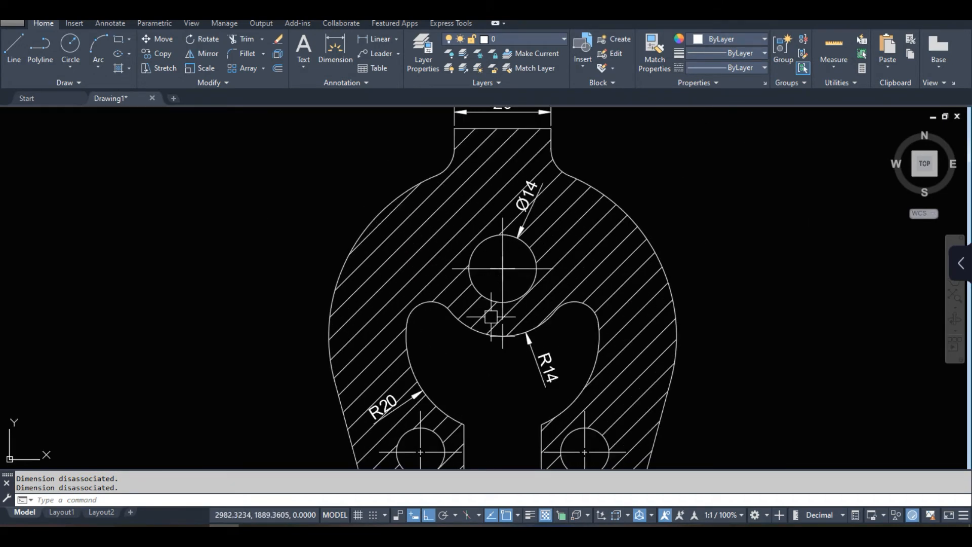
{"action": "middle_click_drag", "start_coordinate": [481, 358], "coordinate": [477, 325]}
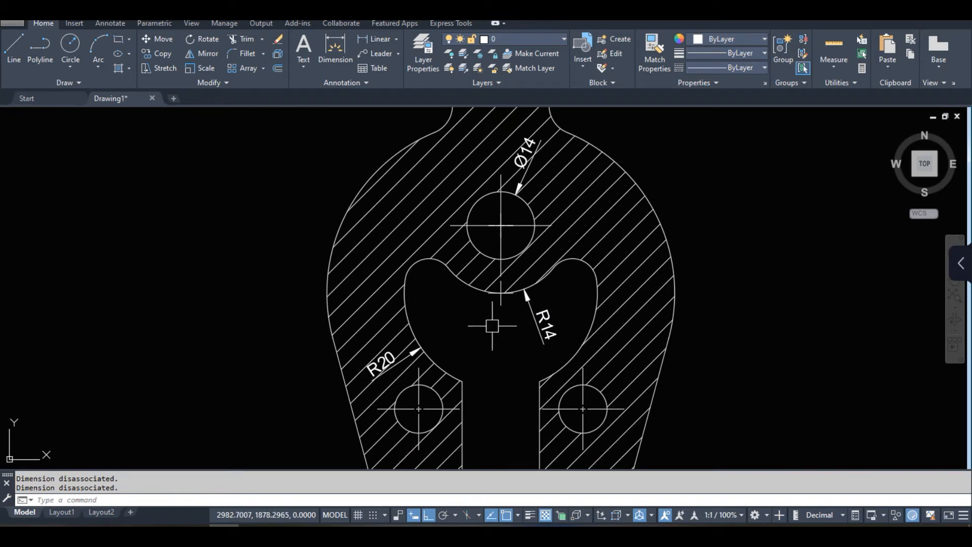
{"action": "scroll", "coordinate": [410, 351], "scroll_direction": "up", "scroll_amount": 5}
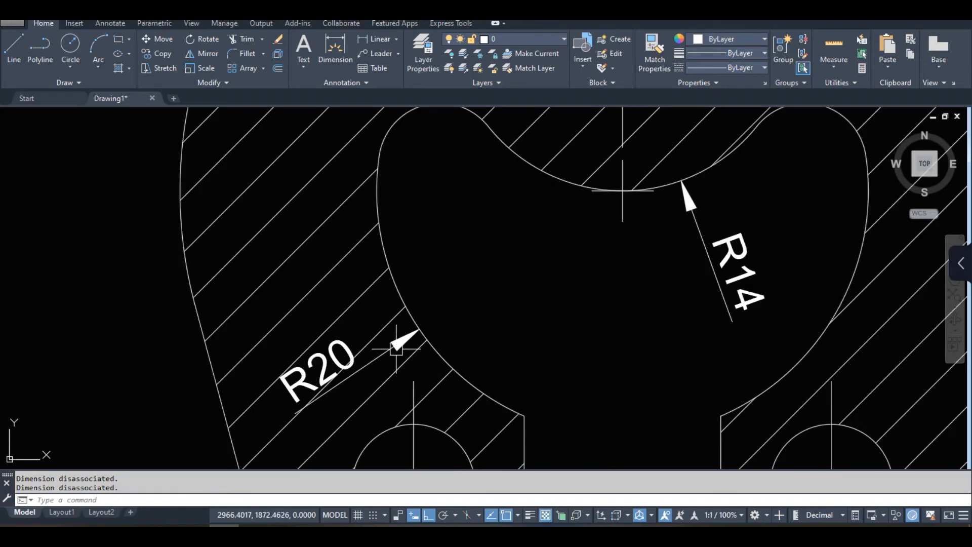
{"action": "middle_click_drag", "start_coordinate": [547, 278], "coordinate": [502, 336]}
{"action": "left_click", "coordinate": [581, 267]}
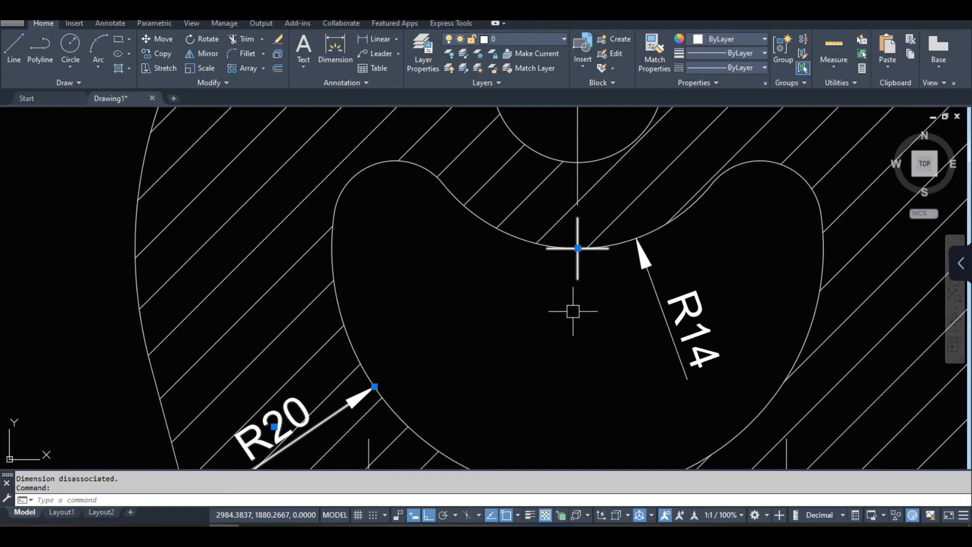
{"action": "key", "text": "Escape"}
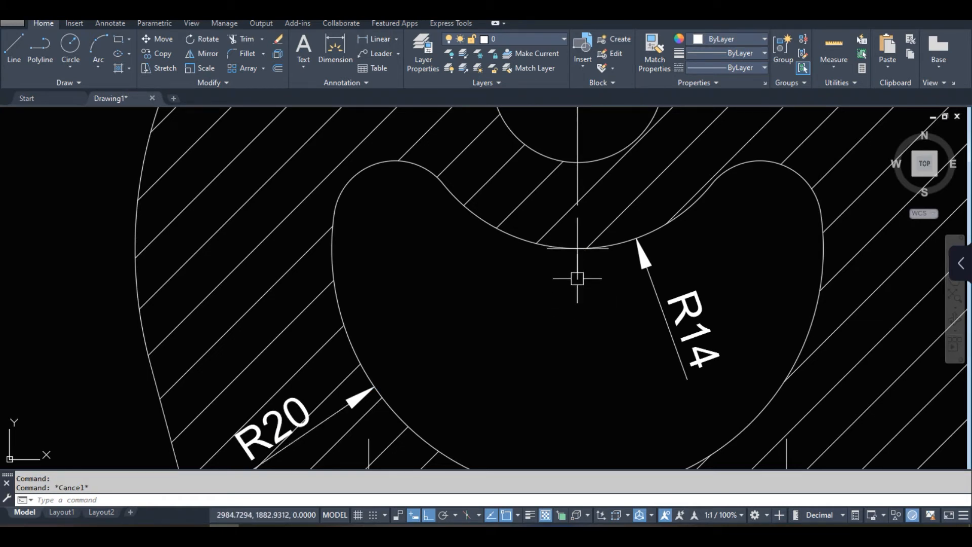
{"action": "scroll", "coordinate": [577, 278], "scroll_direction": "down", "scroll_amount": 2}
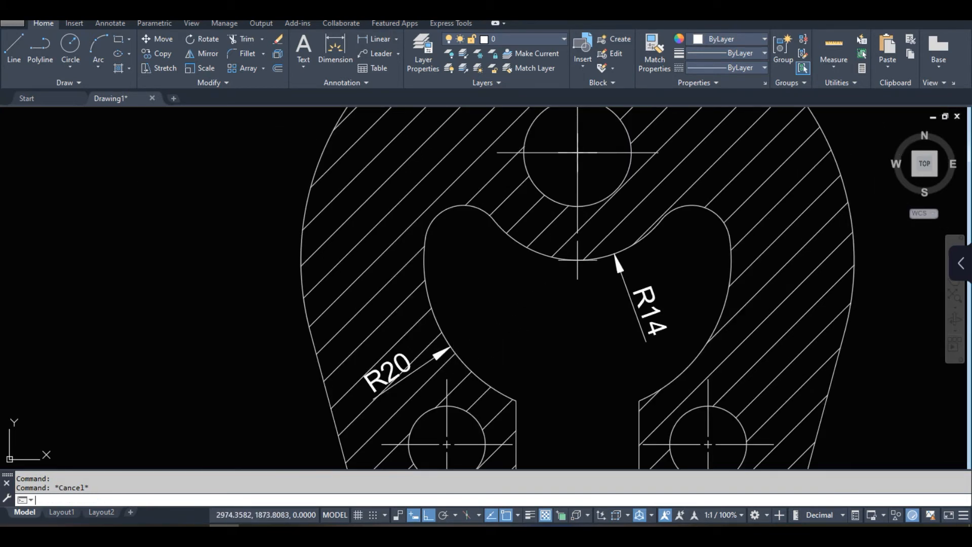
Step: Set the center marks of the ISO-25 dimension style to None
{"action": "key", "text": "space"}
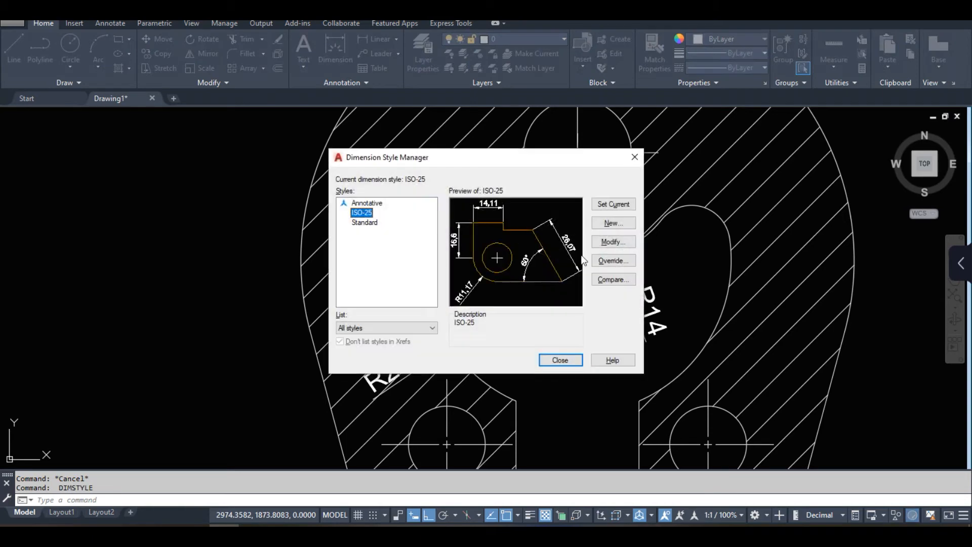
{"action": "left_click", "coordinate": [613, 241]}
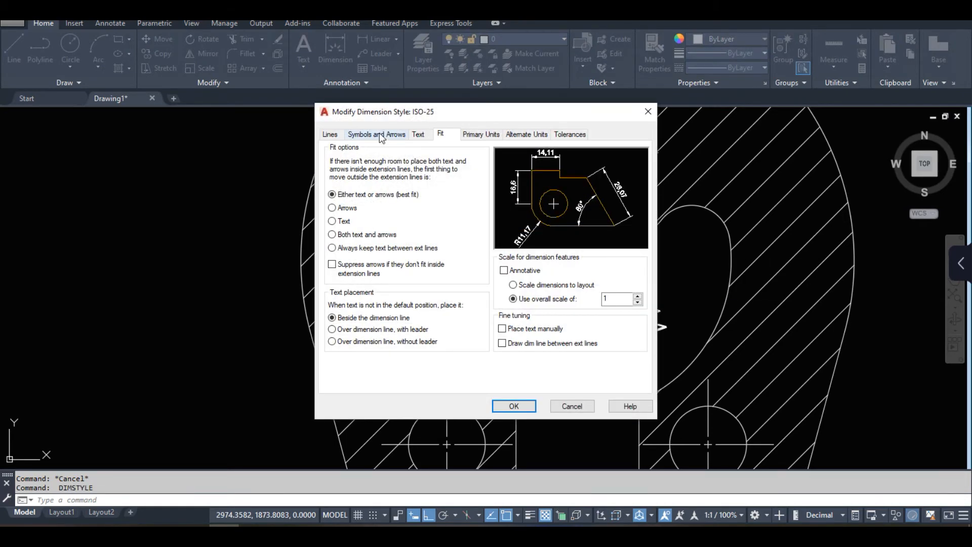
{"action": "left_click", "coordinate": [381, 135]}
{"action": "left_click", "coordinate": [335, 290]}
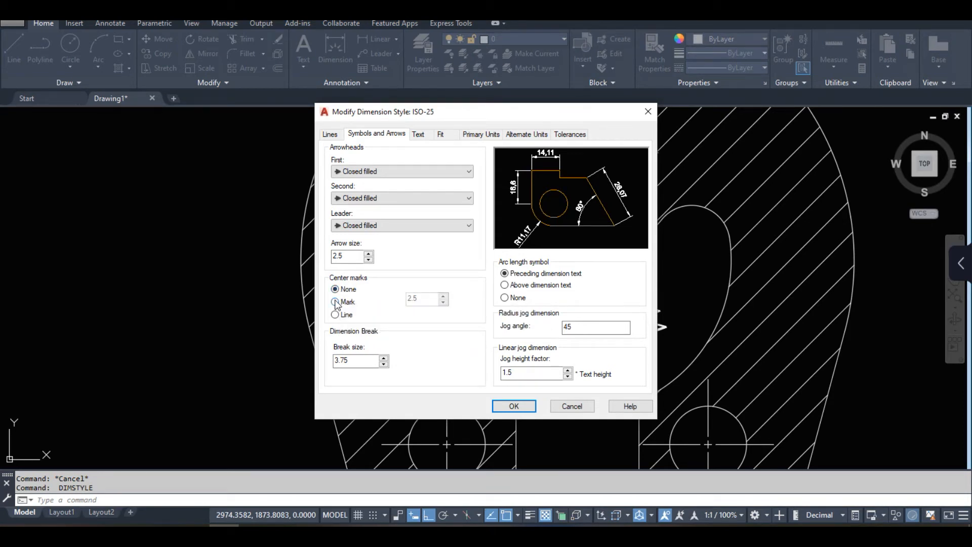
{"action": "left_click", "coordinate": [339, 298]}
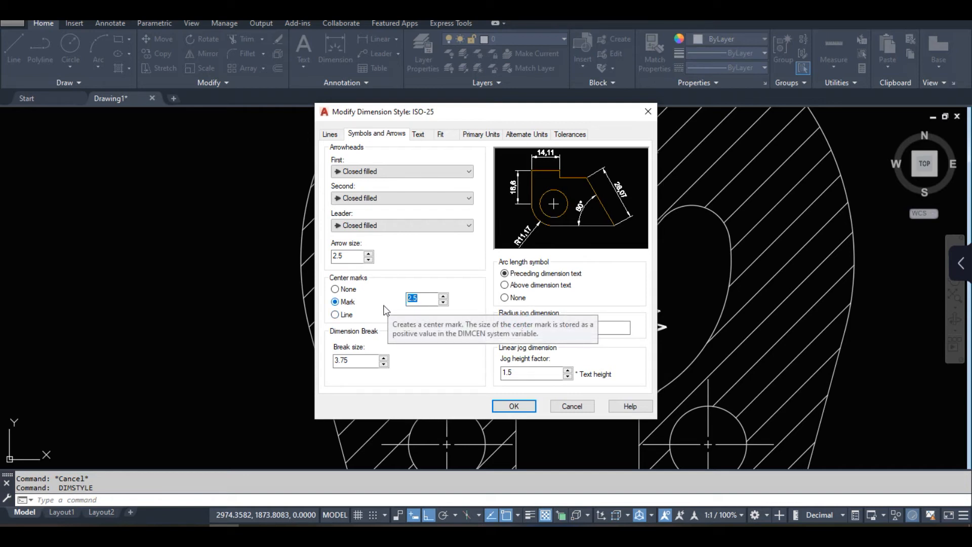
{"action": "left_click", "coordinate": [348, 290]}
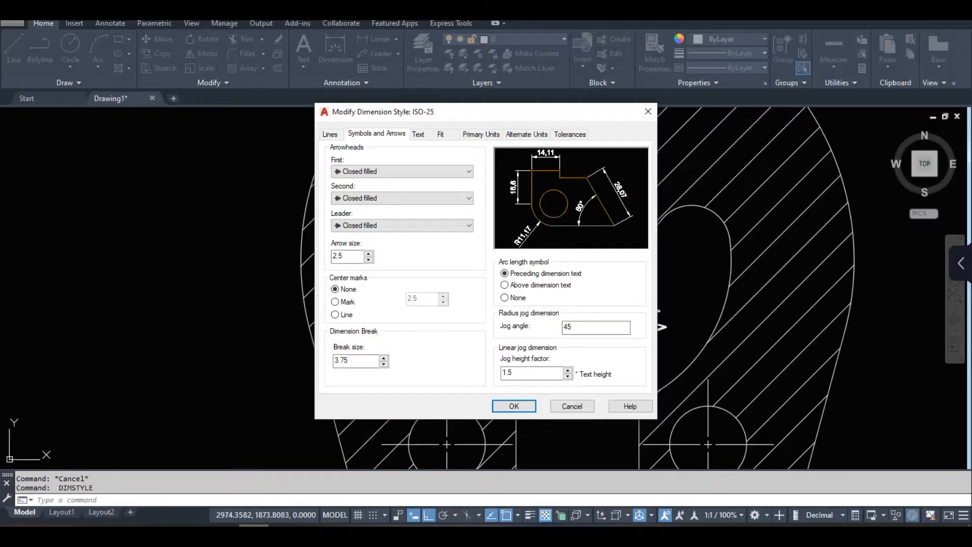
Step: Compare the Horizontal and Aligned with dimension line text alignments in the ISO-25 style and apply the ISO standard alignment
{"action": "left_click", "coordinate": [425, 137]}
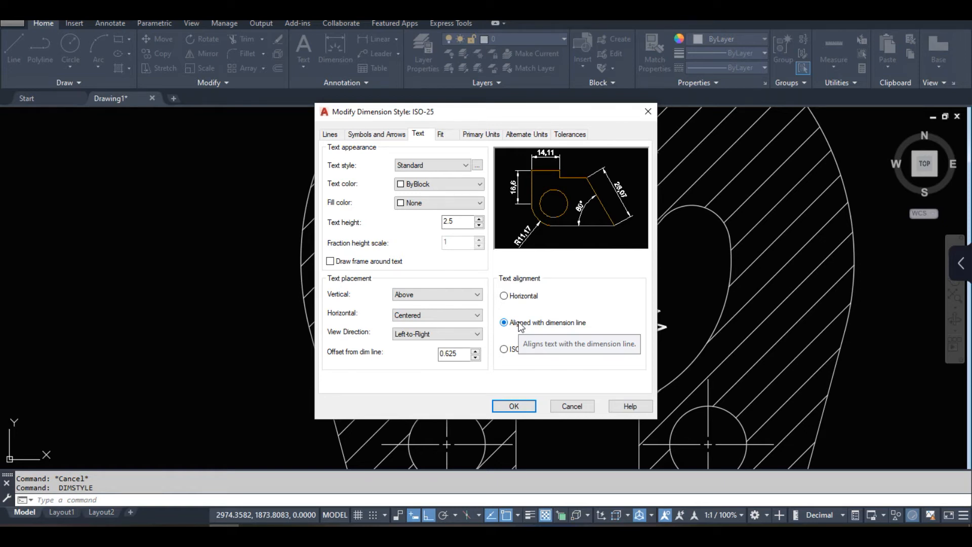
{"action": "left_click", "coordinate": [503, 297]}
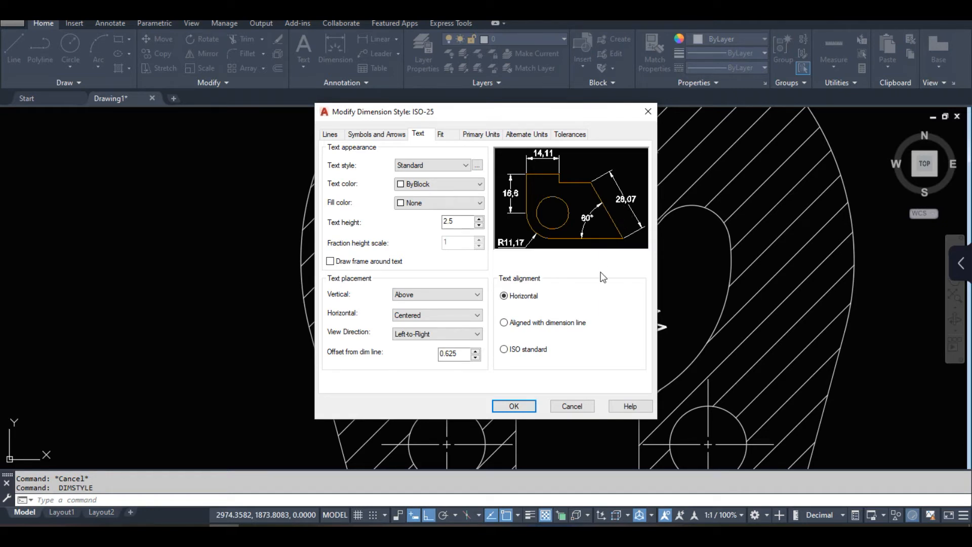
{"action": "left_click", "coordinate": [543, 324]}
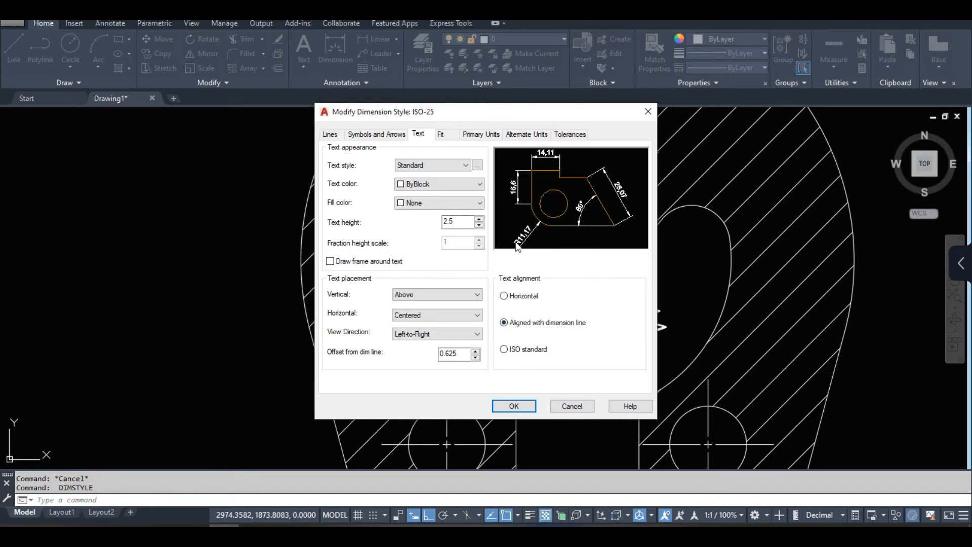
{"action": "left_click", "coordinate": [525, 350]}
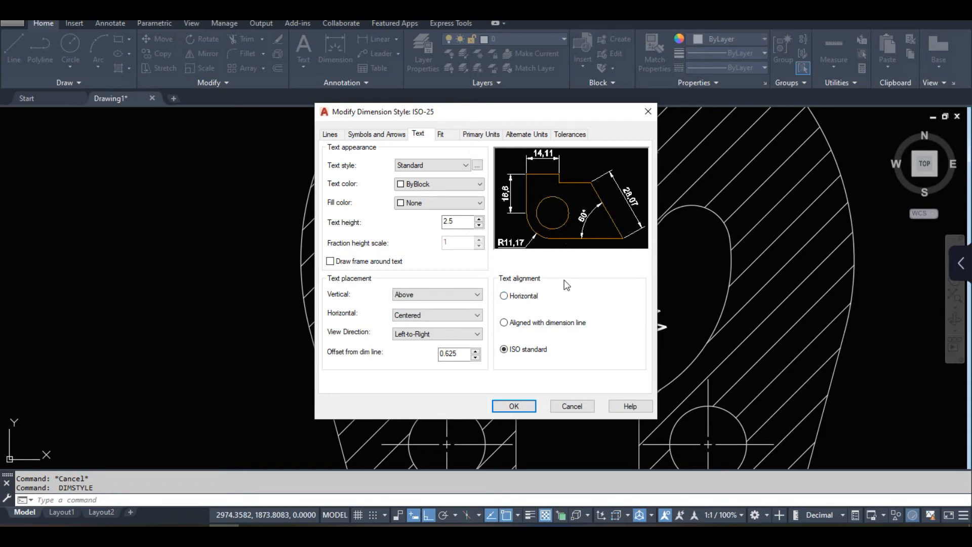
{"action": "left_click", "coordinate": [514, 406]}
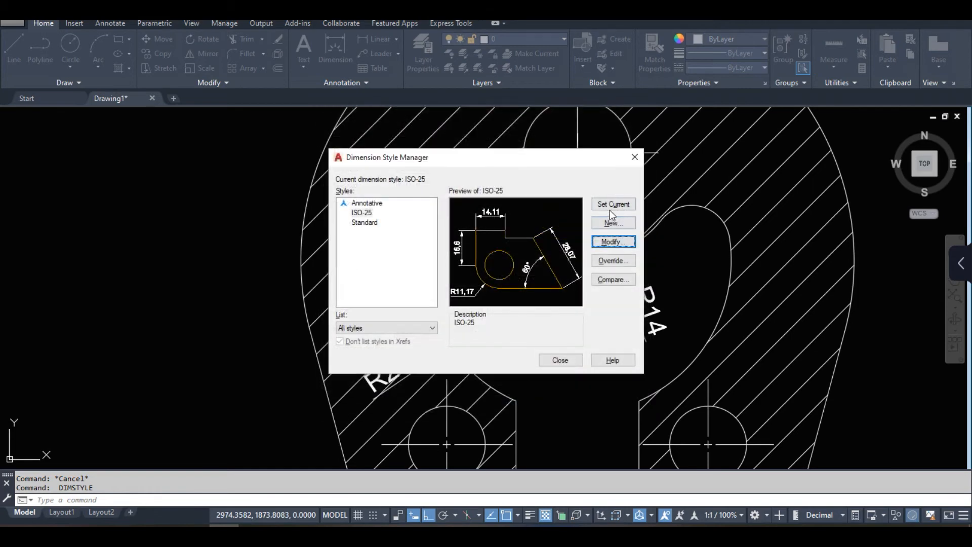
{"action": "left_click", "coordinate": [561, 359]}
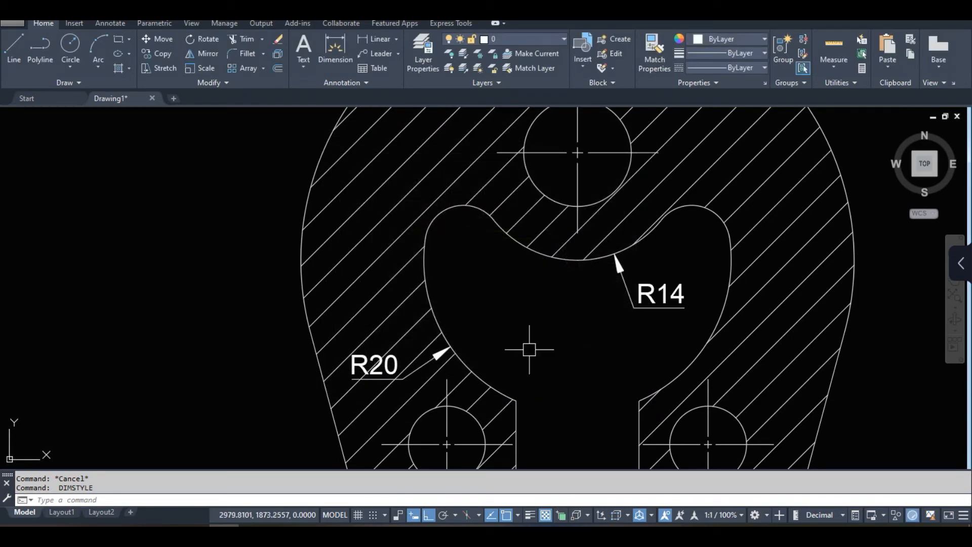
Step: Set the dimension text height of the ISO-25 style to 5 and apply it to the drawing
{"action": "scroll", "coordinate": [553, 352], "scroll_direction": "down", "scroll_amount": 5}
{"action": "scroll", "coordinate": [445, 284], "scroll_direction": "up", "scroll_amount": 2}
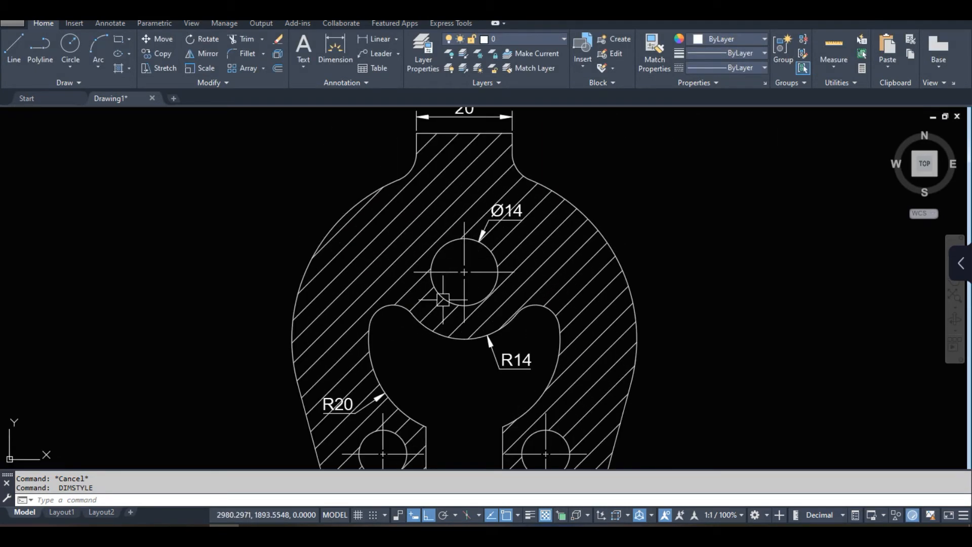
{"action": "middle_click_drag", "start_coordinate": [445, 321], "coordinate": [449, 281]}
{"action": "scroll", "coordinate": [451, 283], "scroll_direction": "down", "scroll_amount": 2}
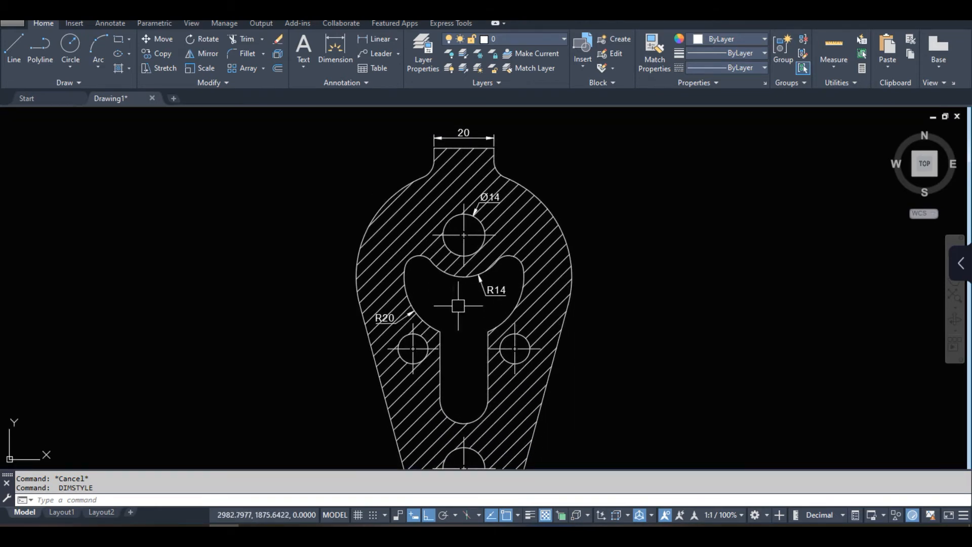
{"action": "scroll", "coordinate": [456, 307], "scroll_direction": "down", "scroll_amount": 3}
{"action": "scroll", "coordinate": [454, 308], "scroll_direction": "up", "scroll_amount": 1}
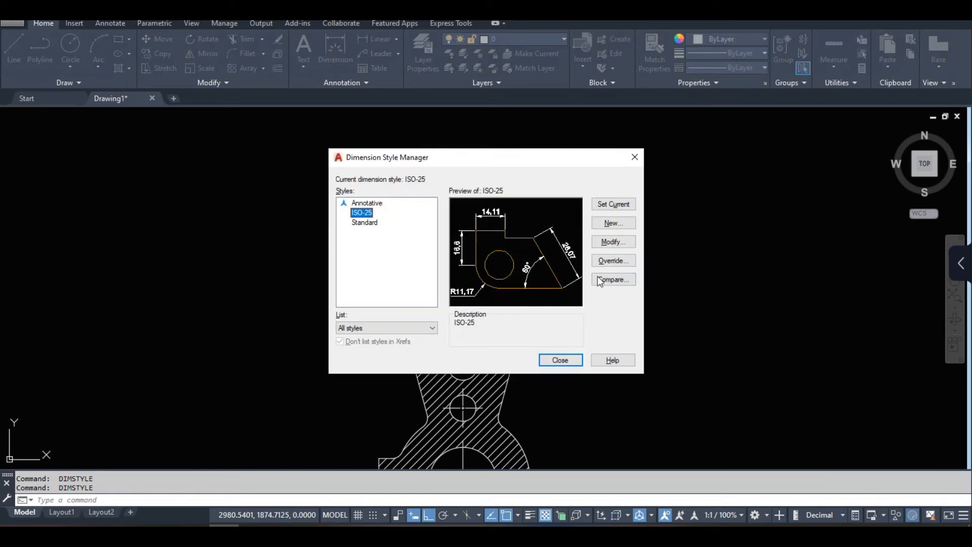
{"action": "left_click", "coordinate": [610, 244]}
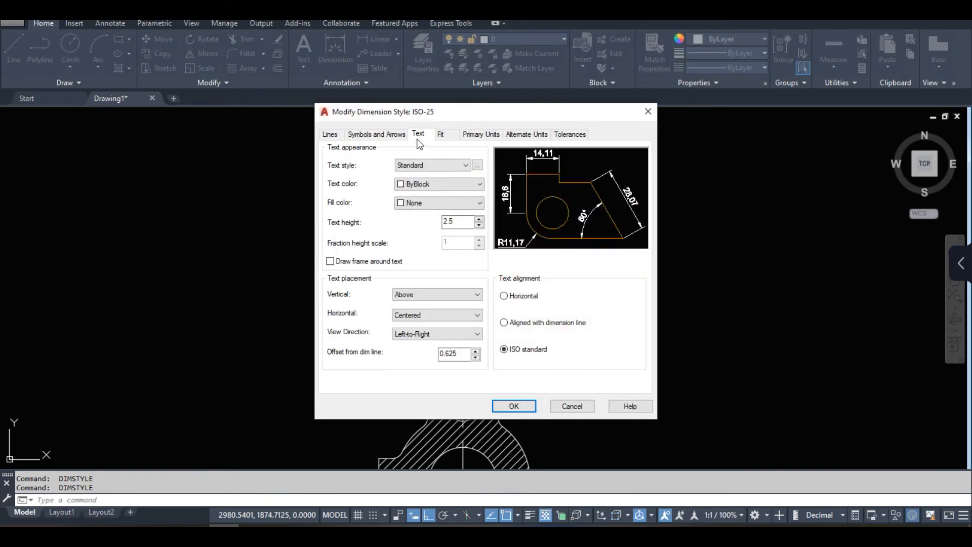
{"action": "double_click", "coordinate": [448, 220]}
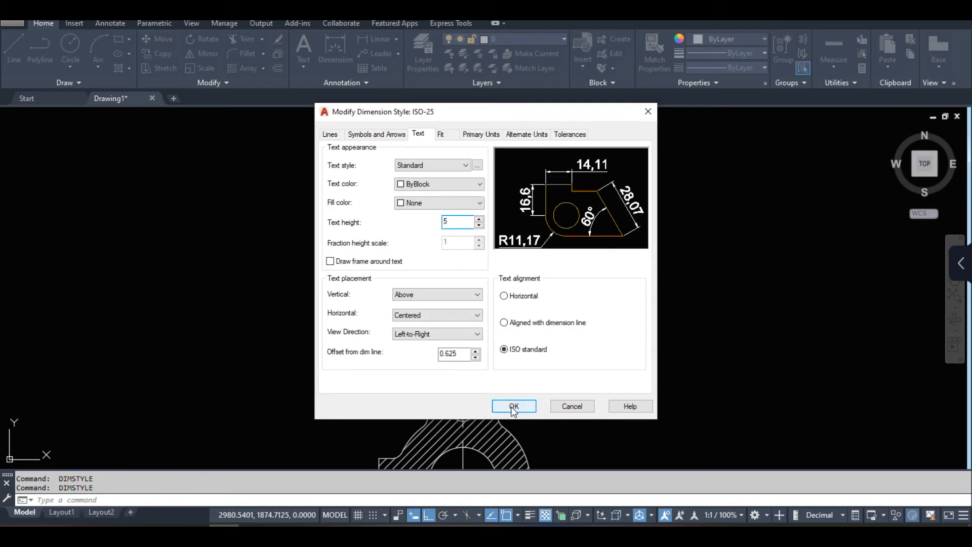
{"action": "left_click", "coordinate": [479, 134]}
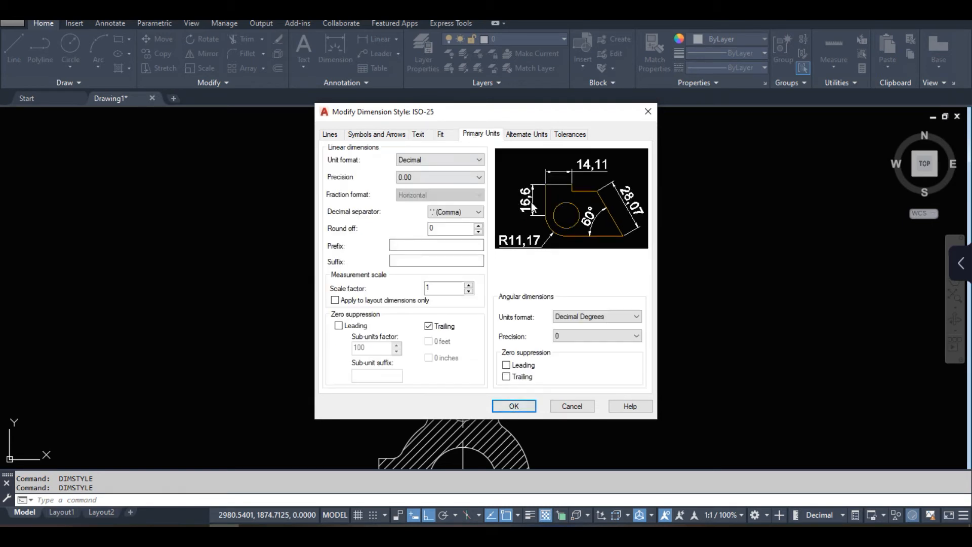
{"action": "left_click", "coordinate": [520, 409]}
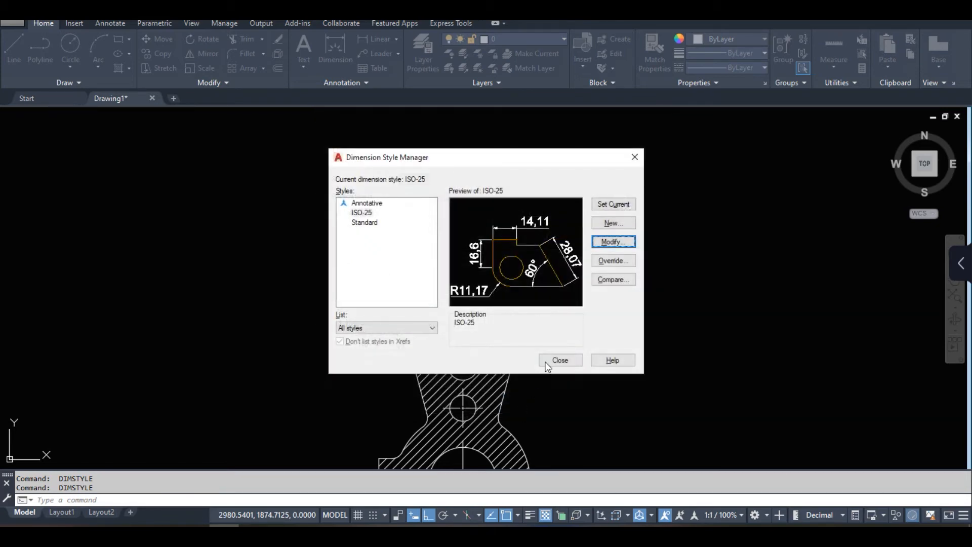
{"action": "left_click", "coordinate": [570, 364]}
Step: Draw a horizontal line about 71 units long in the empty area left of the hatched part
{"action": "middle_click_drag", "start_coordinate": [499, 402], "coordinate": [504, 365]}
{"action": "scroll", "coordinate": [483, 263], "scroll_direction": "up", "scroll_amount": 5}
{"action": "middle_click_drag", "start_coordinate": [489, 281], "coordinate": [511, 286]}
{"action": "scroll", "coordinate": [511, 287], "scroll_direction": "down", "scroll_amount": 4}
{"action": "mouse_move", "coordinate": [403, 297]}
{"action": "middle_mouse_down"}
{"action": "mouse_move", "coordinate": [436, 304]}
{"action": "mouse_move", "coordinate": [443, 319]}
{"action": "mouse_move", "coordinate": [444, 292]}
{"action": "middle_mouse_up"}
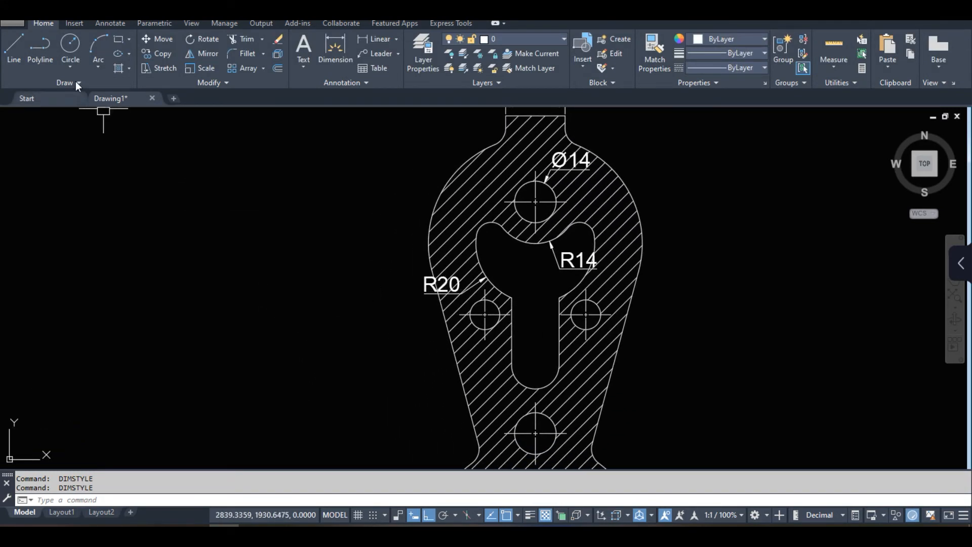
{"action": "left_click", "coordinate": [14, 49]}
{"action": "left_click", "coordinate": [116, 287]}
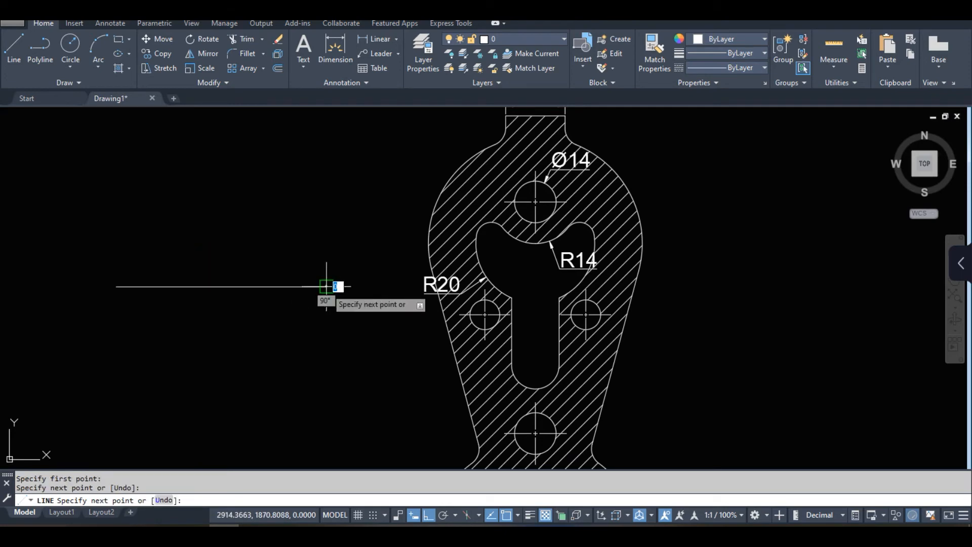
{"action": "left_click", "coordinate": [326, 287]}
{"action": "key", "text": "Return"}
Step: Turn Ortho off and move the text of the R20 radius dimension outside the part, below and left of its current place
{"action": "scroll", "coordinate": [299, 333], "scroll_direction": "down", "scroll_amount": 2}
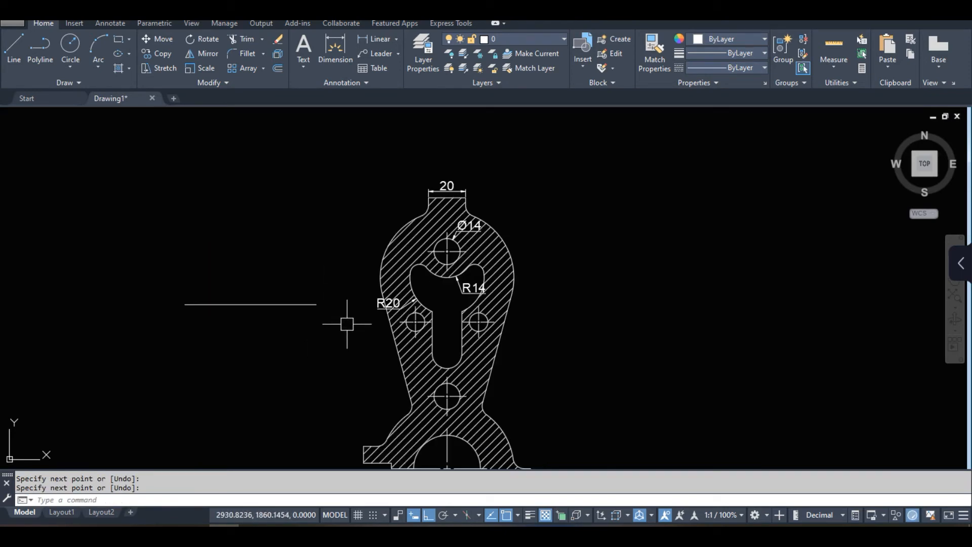
{"action": "scroll", "coordinate": [367, 307], "scroll_direction": "up", "scroll_amount": 4}
{"action": "left_click", "coordinate": [385, 314]}
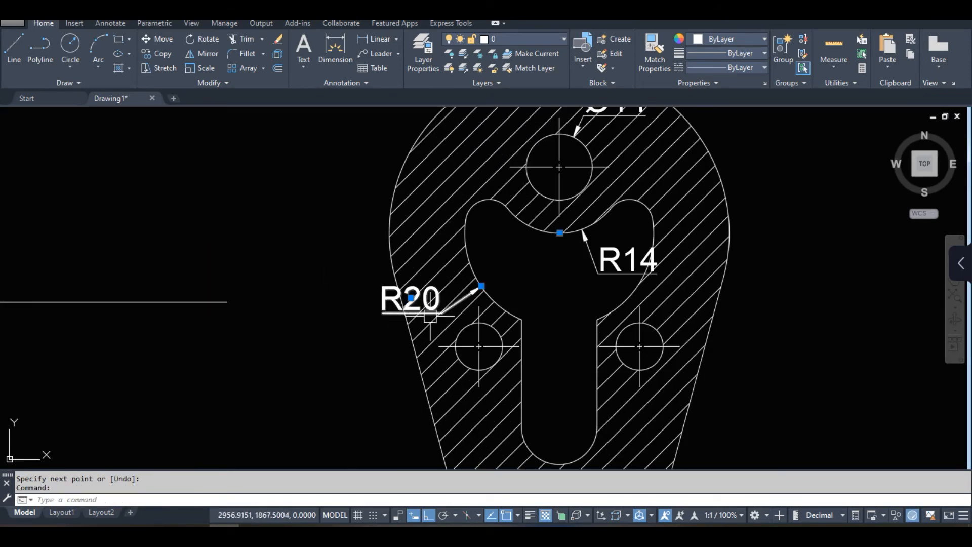
{"action": "scroll", "coordinate": [431, 315], "scroll_direction": "up", "scroll_amount": 3}
{"action": "left_click", "coordinate": [378, 272]}
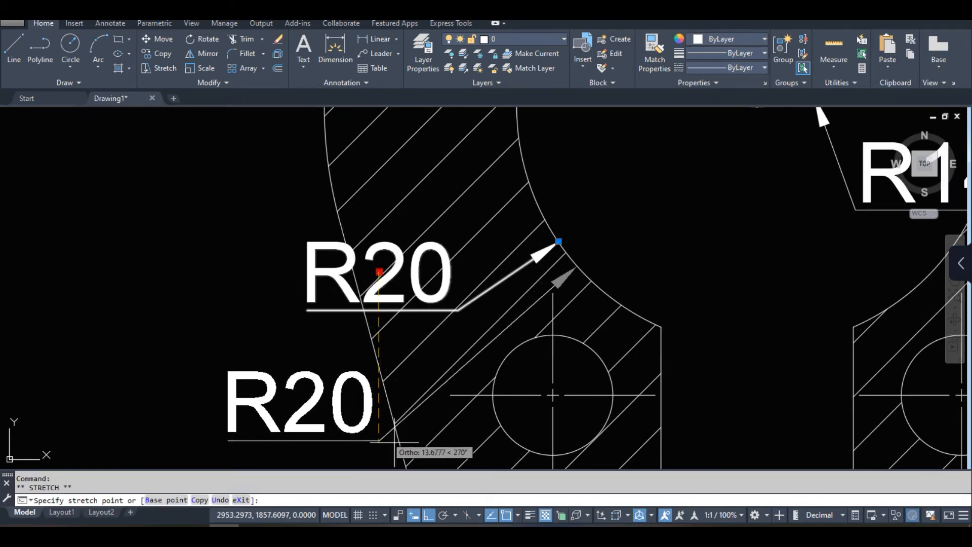
{"action": "left_click", "coordinate": [428, 515]}
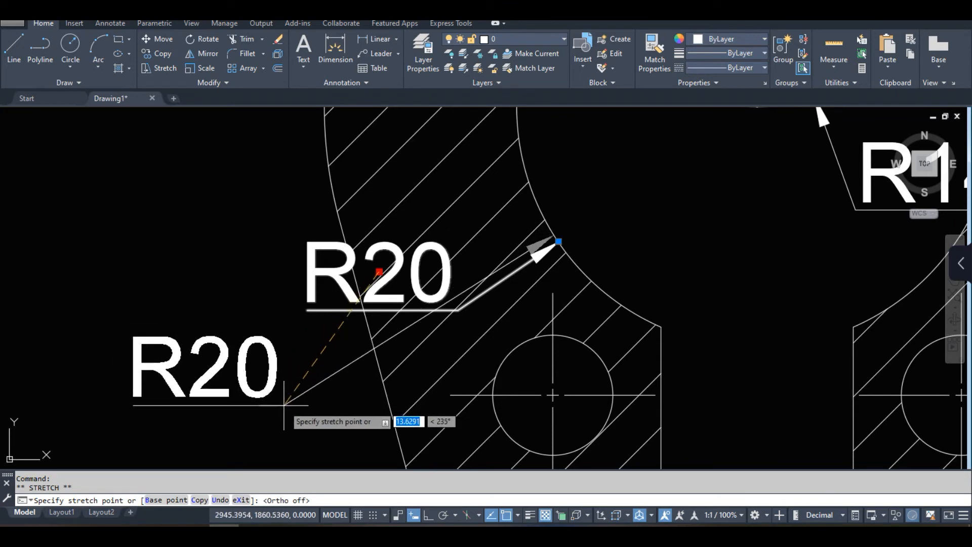
{"action": "left_click", "coordinate": [205, 366]}
{"action": "middle_click_drag", "start_coordinate": [329, 339], "coordinate": [361, 301]}
{"action": "scroll", "coordinate": [386, 339], "scroll_direction": "down", "scroll_amount": 4}
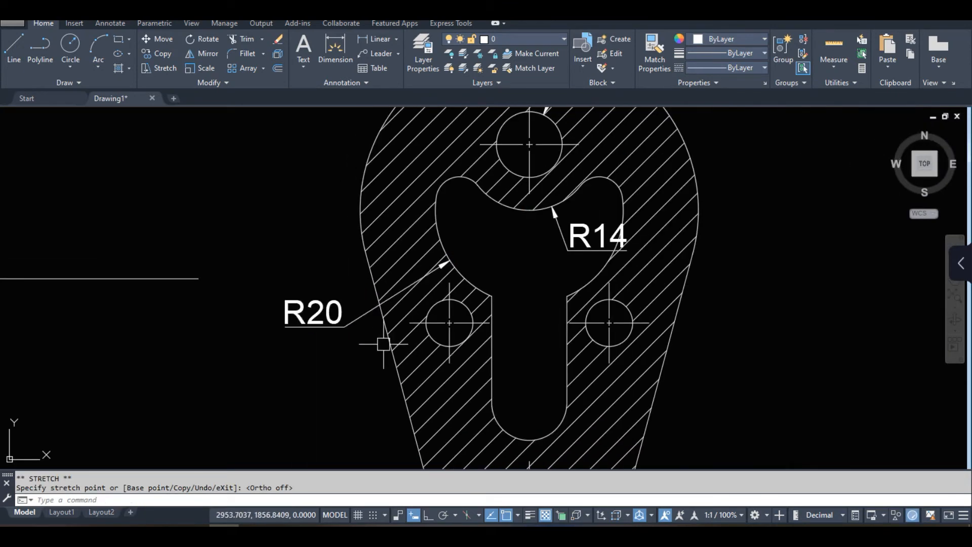
{"action": "key", "text": "Escape"}
Step: Add a linear dimension above the separate horizontal line left of the part
{"action": "scroll", "coordinate": [430, 332], "scroll_direction": "down", "scroll_amount": 3}
{"action": "left_click", "coordinate": [375, 39]}
{"action": "key", "text": "Return"}
{"action": "left_click", "coordinate": [275, 285]}
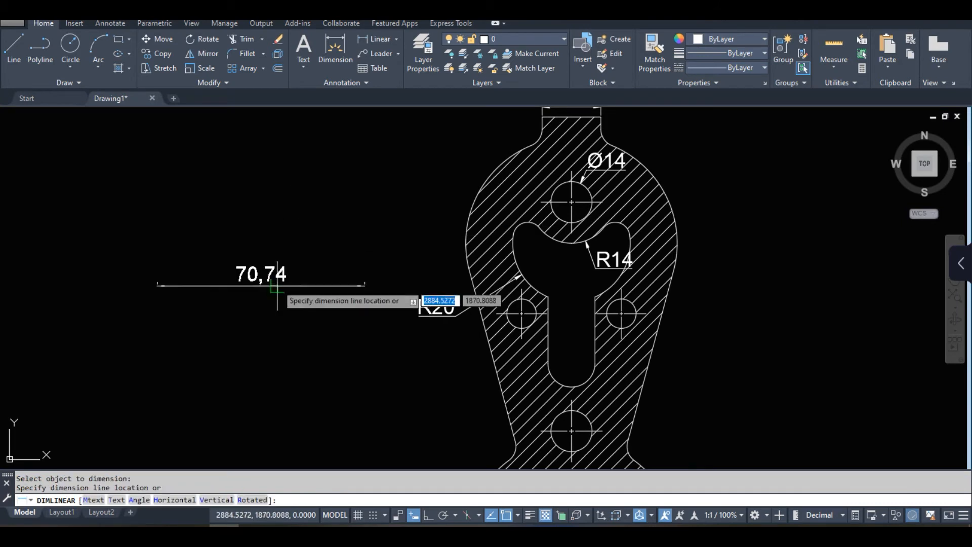
{"action": "left_click", "coordinate": [266, 253]}
{"action": "scroll", "coordinate": [266, 262], "scroll_direction": "up", "scroll_amount": 2}
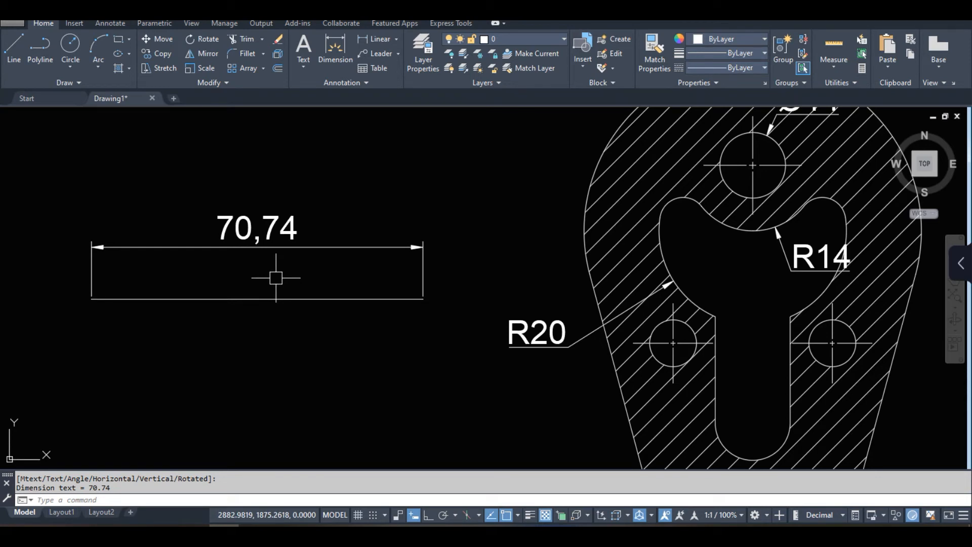
Step: Open the primary units of the ISO-25 dimension style for modification and choose a linear precision of 0.00
{"action": "type", "text": "D"}
{"action": "key", "text": "Return"}
{"action": "left_click", "coordinate": [615, 245]}
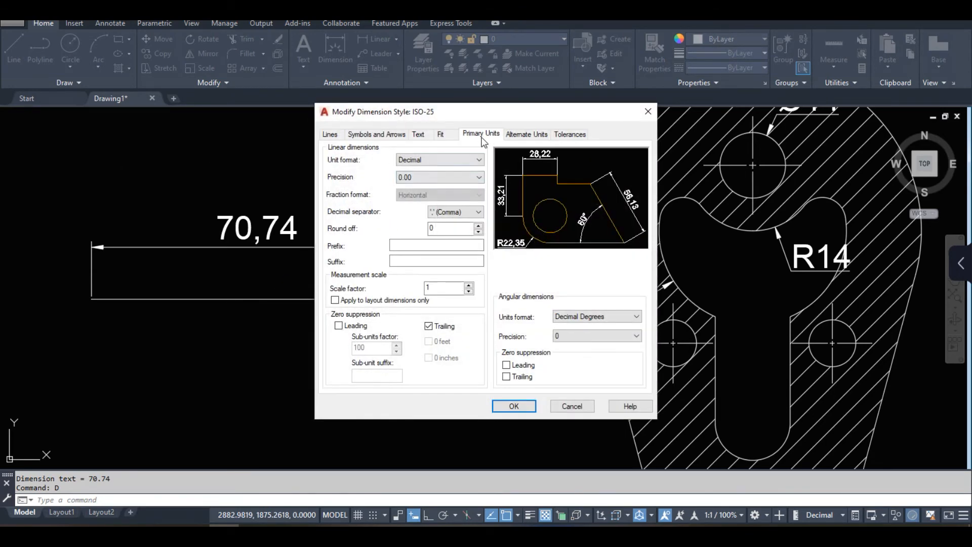
{"action": "left_click", "coordinate": [433, 177]}
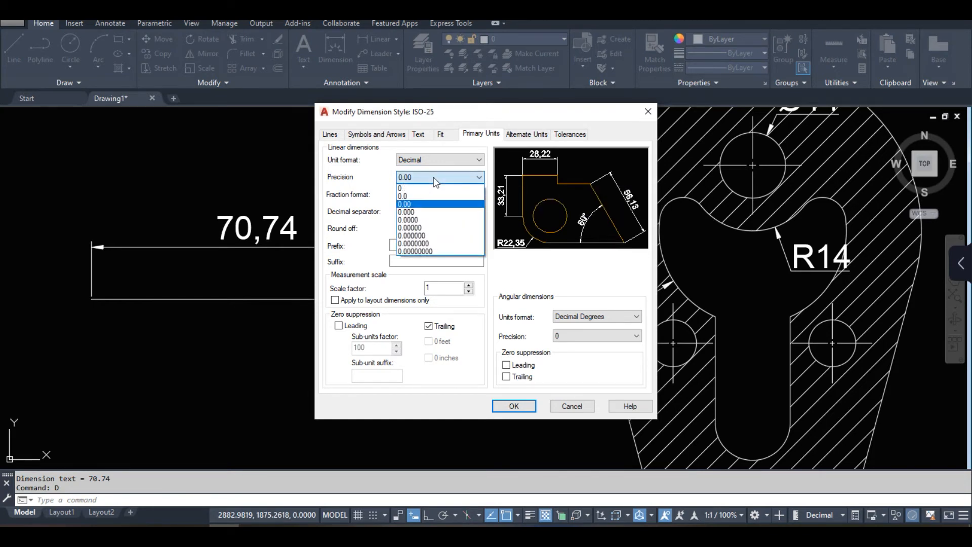
{"action": "left_click", "coordinate": [425, 203]}
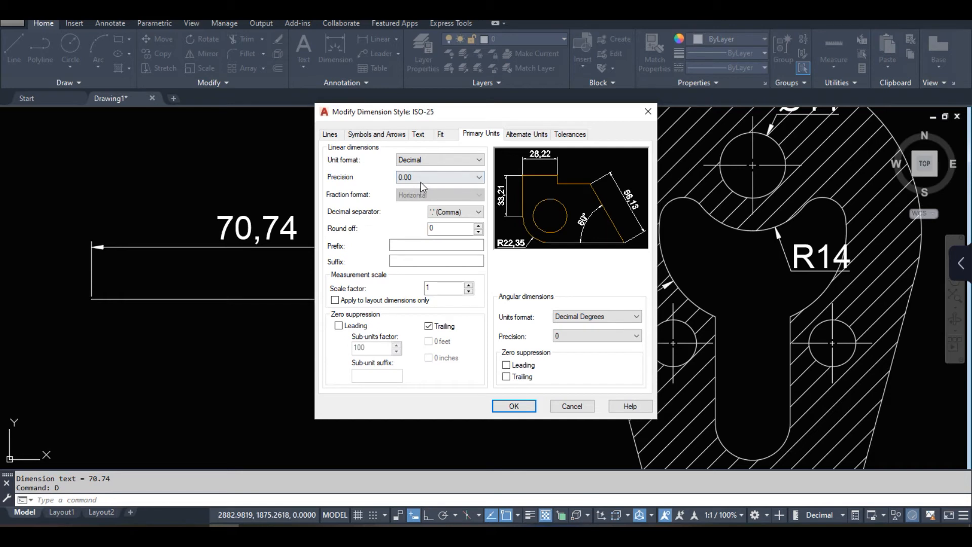
Step: Try a linear precision of 0 in the ISO-25 style and return it to 0.00
{"action": "left_click", "coordinate": [421, 179]}
{"action": "left_click", "coordinate": [421, 188]}
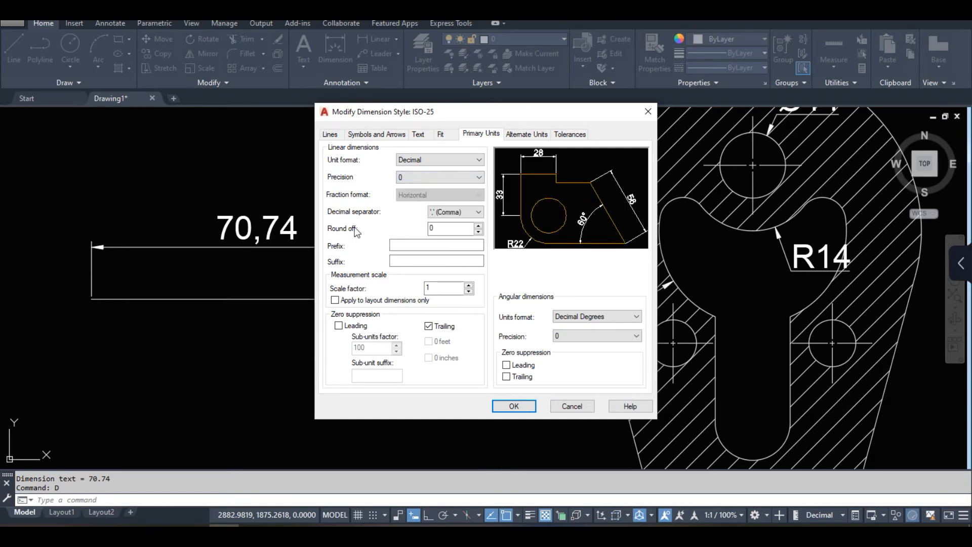
{"action": "left_click", "coordinate": [412, 178]}
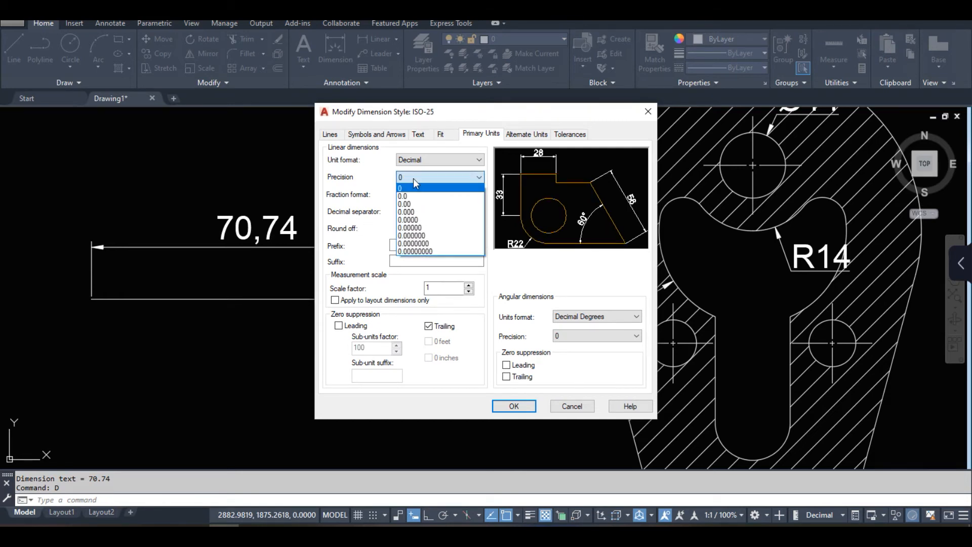
{"action": "left_click", "coordinate": [422, 204]}
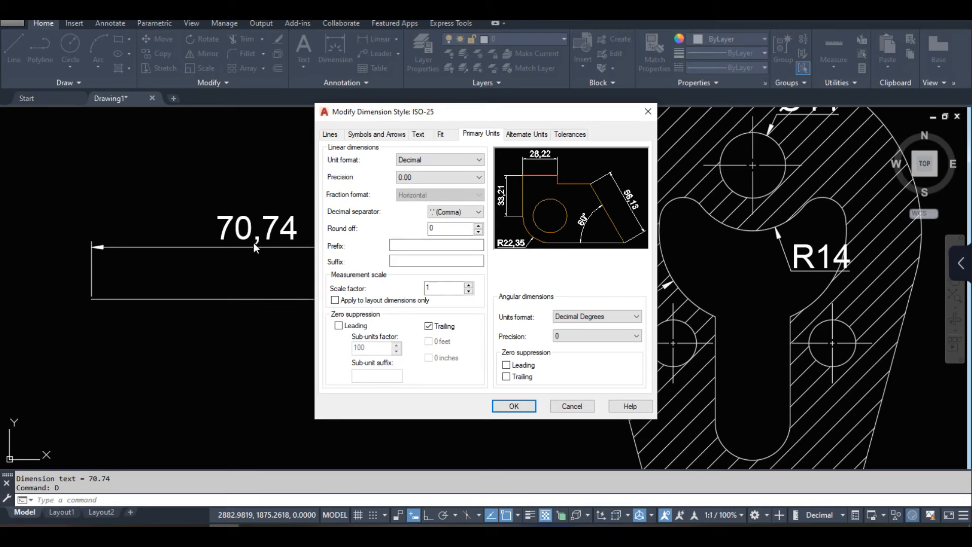
Step: Set the decimal separator of the ISO-25 style to Period and accept the style changes
{"action": "left_click", "coordinate": [446, 216]}
{"action": "left_click", "coordinate": [447, 223]}
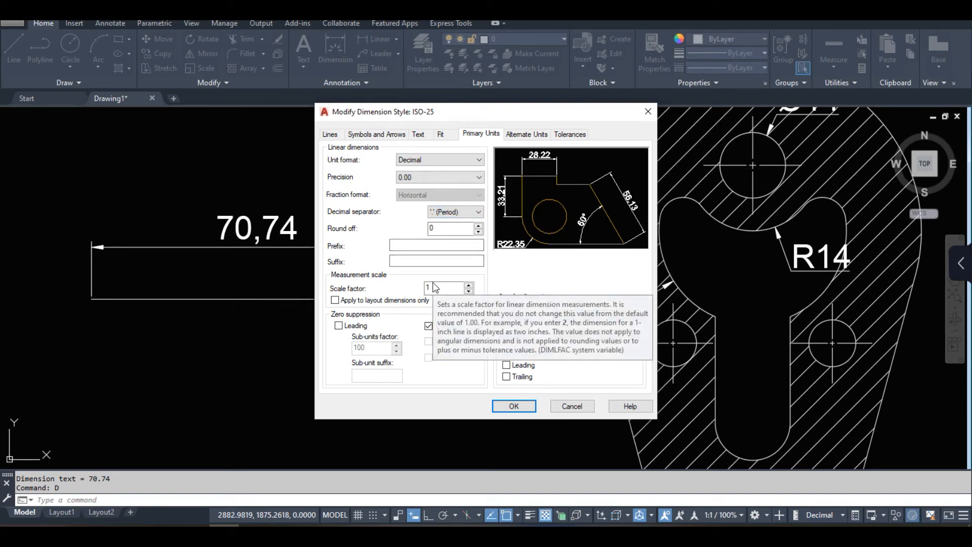
{"action": "left_click", "coordinate": [514, 406]}
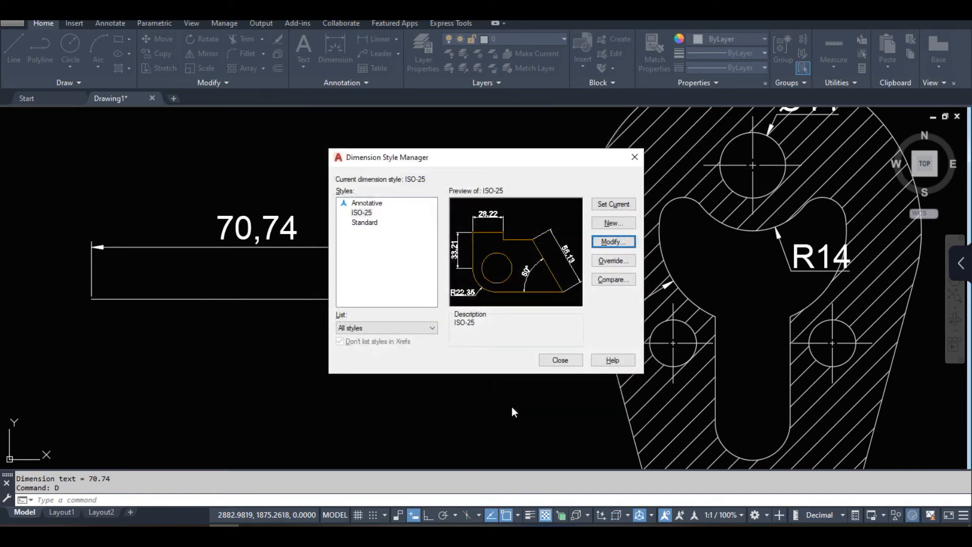
Step: Set the arrow size of the ISO-25 dimension style to 4 and accept the style changes
{"action": "left_click", "coordinate": [571, 360]}
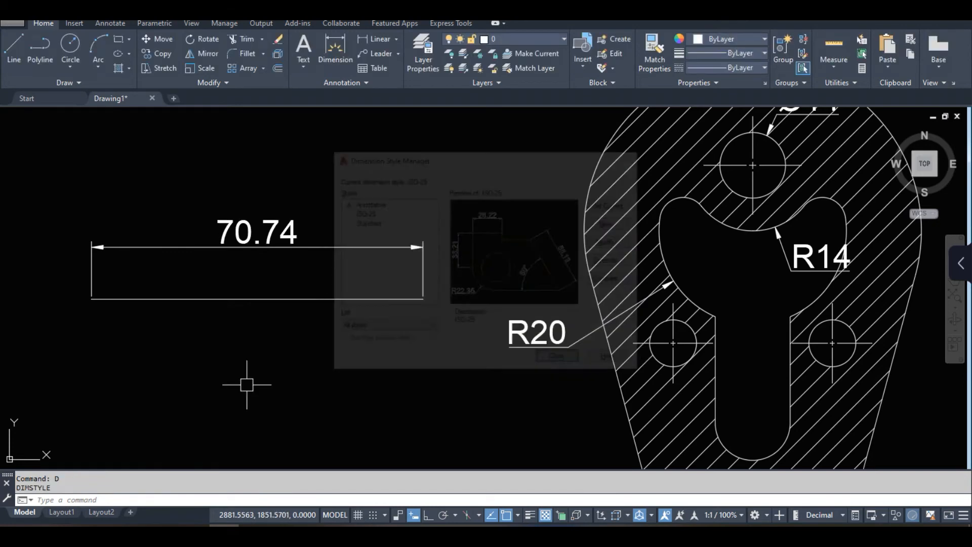
{"action": "scroll", "coordinate": [128, 347], "scroll_direction": "down", "scroll_amount": 3}
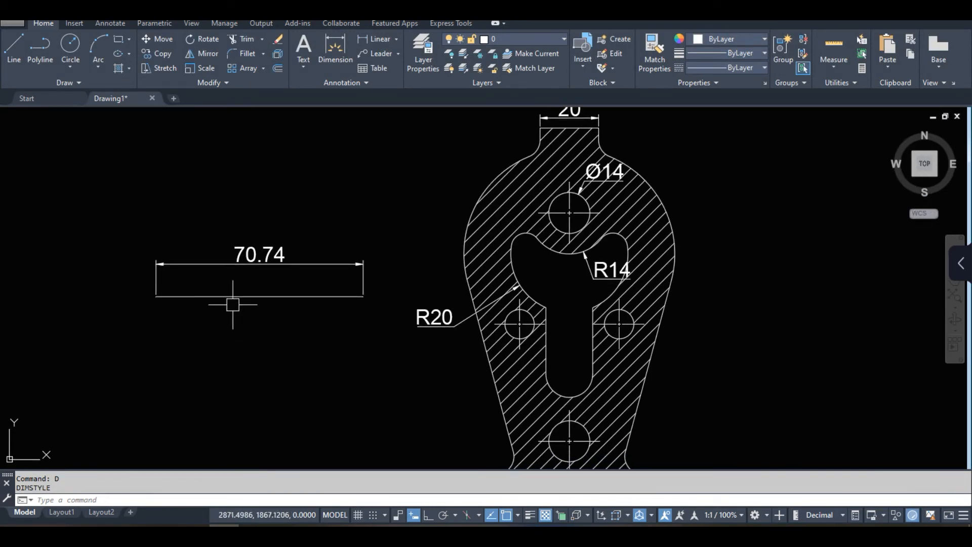
{"action": "middle_click_drag", "start_coordinate": [542, 165], "coordinate": [517, 179]}
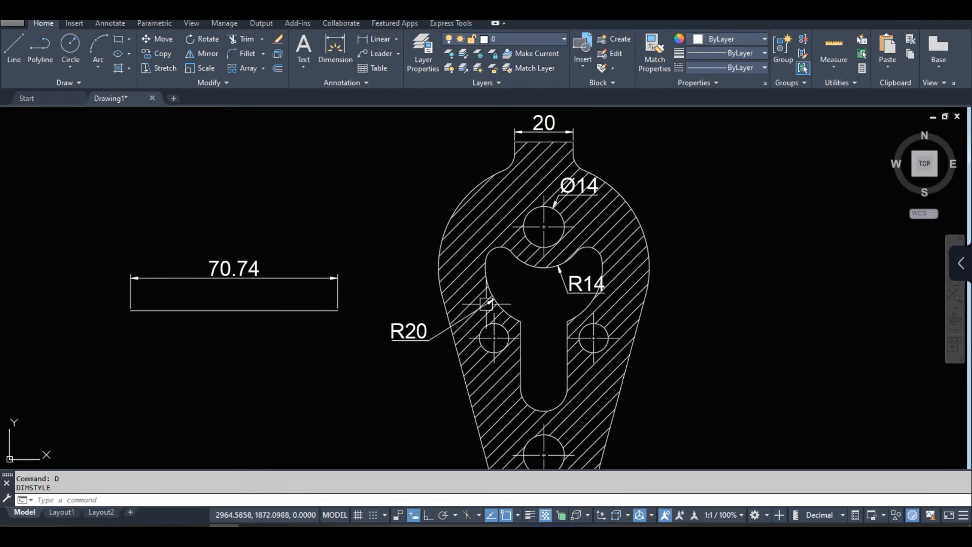
{"action": "scroll", "coordinate": [547, 289], "scroll_direction": "up", "scroll_amount": 4}
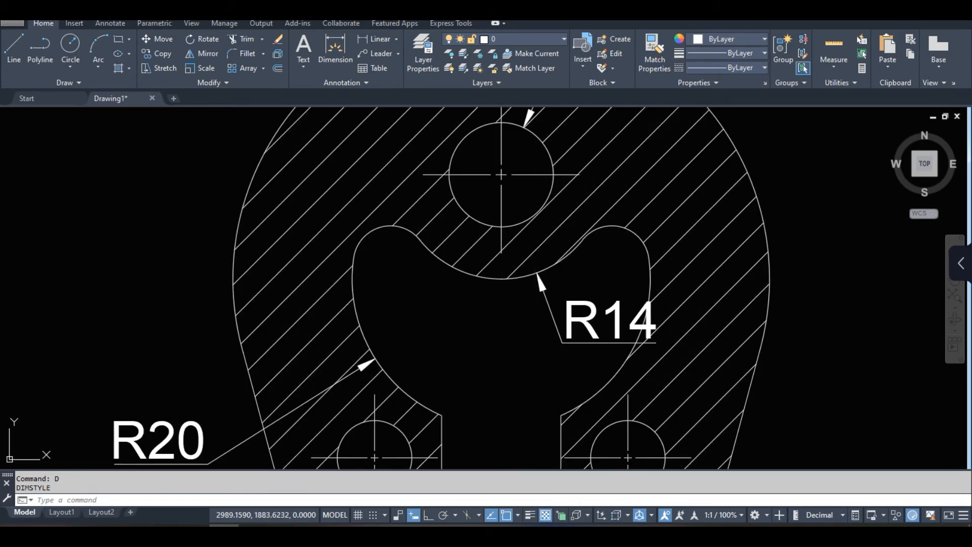
{"action": "key", "text": "Return"}
{"action": "left_click", "coordinate": [380, 135]}
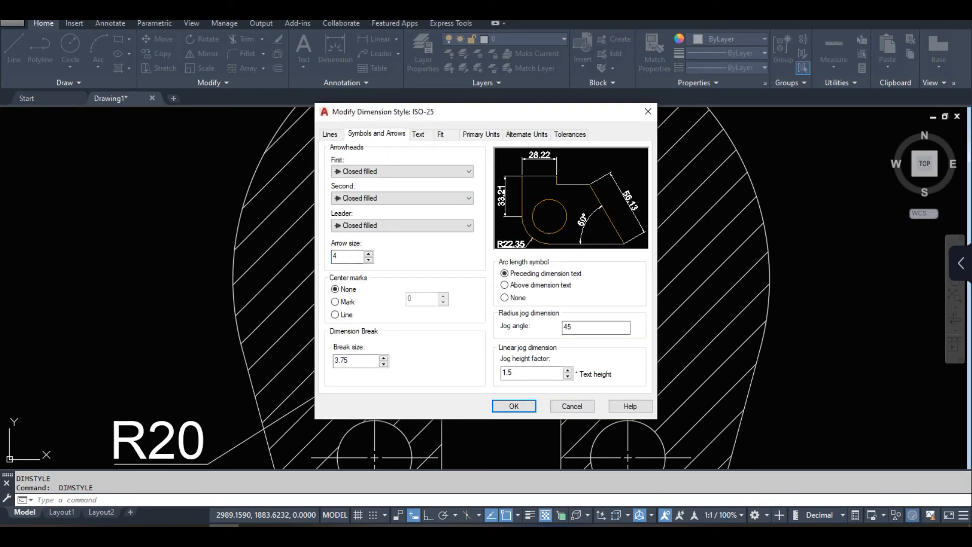
{"action": "left_click", "coordinate": [504, 411]}
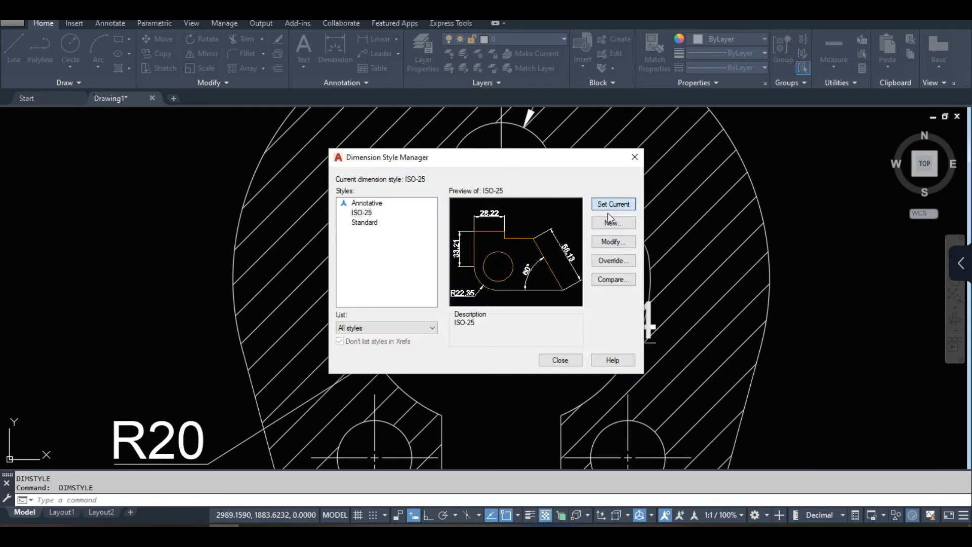
{"action": "left_click", "coordinate": [561, 359]}
Step: Add a vertical linear dimension from the neck's top edge to the centre of the Ø14 hole, placed right of the part
{"action": "scroll", "coordinate": [438, 318], "scroll_direction": "down", "scroll_amount": 4}
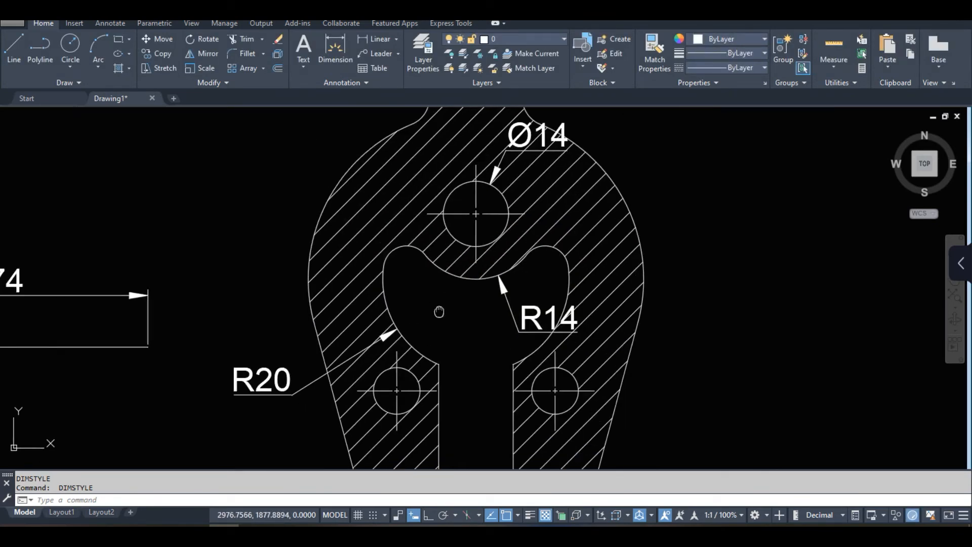
{"action": "middle_click_drag", "start_coordinate": [438, 318], "coordinate": [415, 273]}
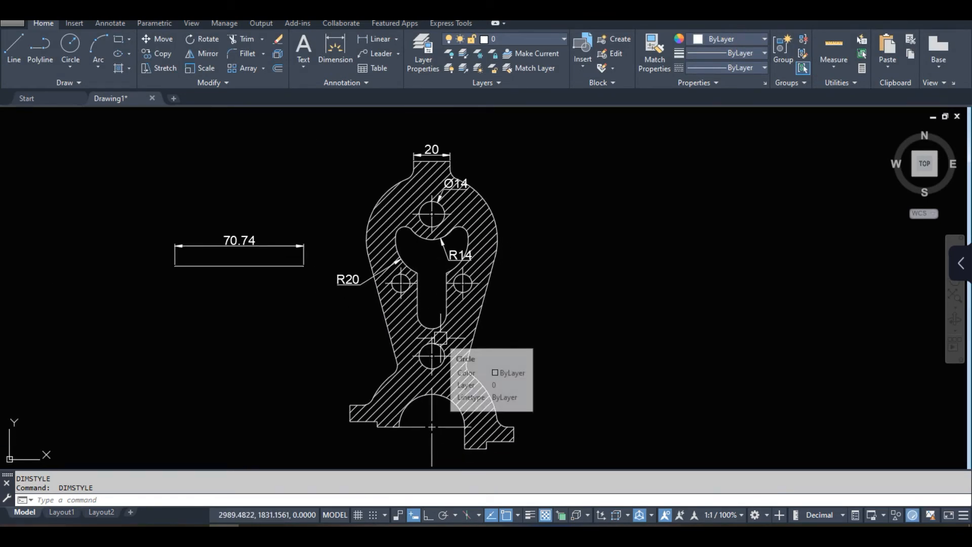
{"action": "middle_click_drag", "start_coordinate": [514, 334], "coordinate": [462, 340]}
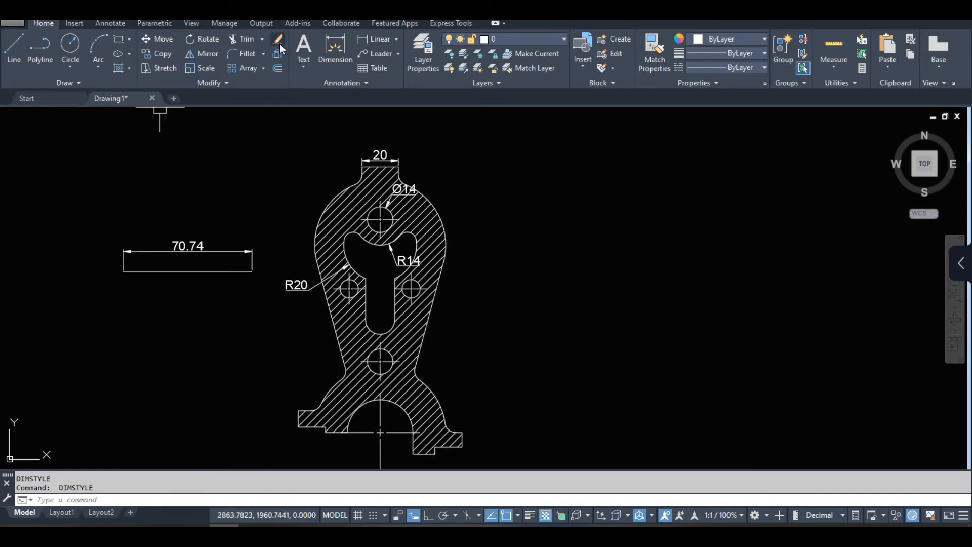
{"action": "left_click", "coordinate": [377, 39]}
{"action": "scroll", "coordinate": [425, 176], "scroll_direction": "up", "scroll_amount": 4}
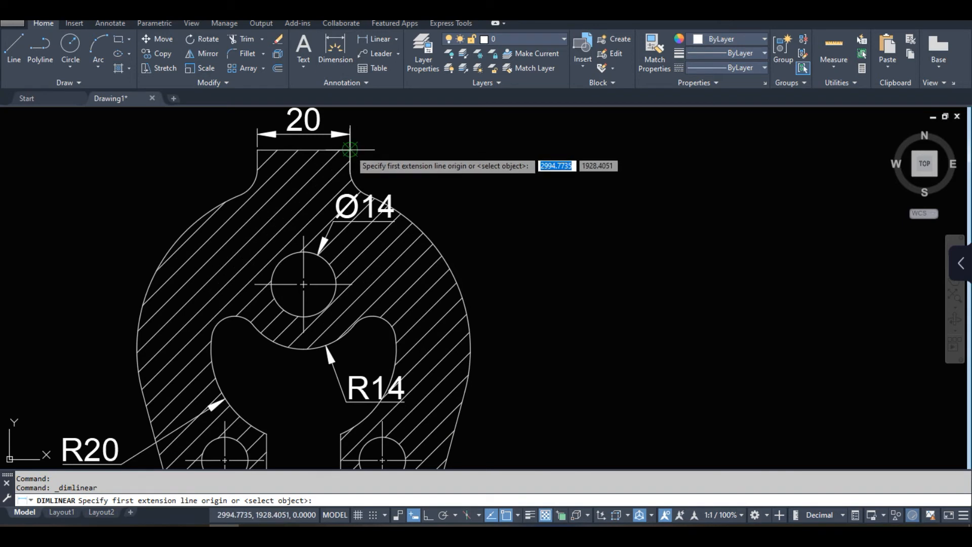
{"action": "left_click", "coordinate": [349, 149]}
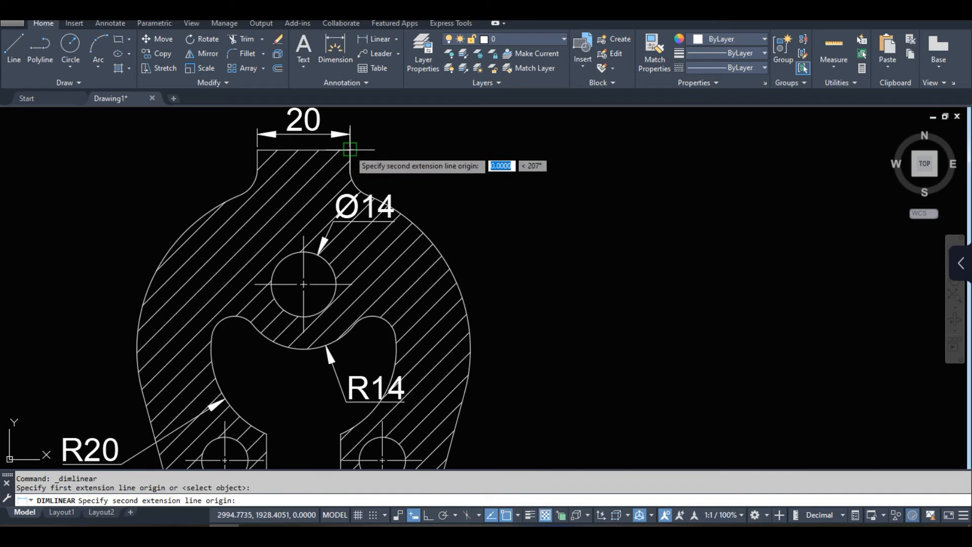
{"action": "left_click", "coordinate": [303, 284]}
{"action": "left_click", "coordinate": [658, 263]}
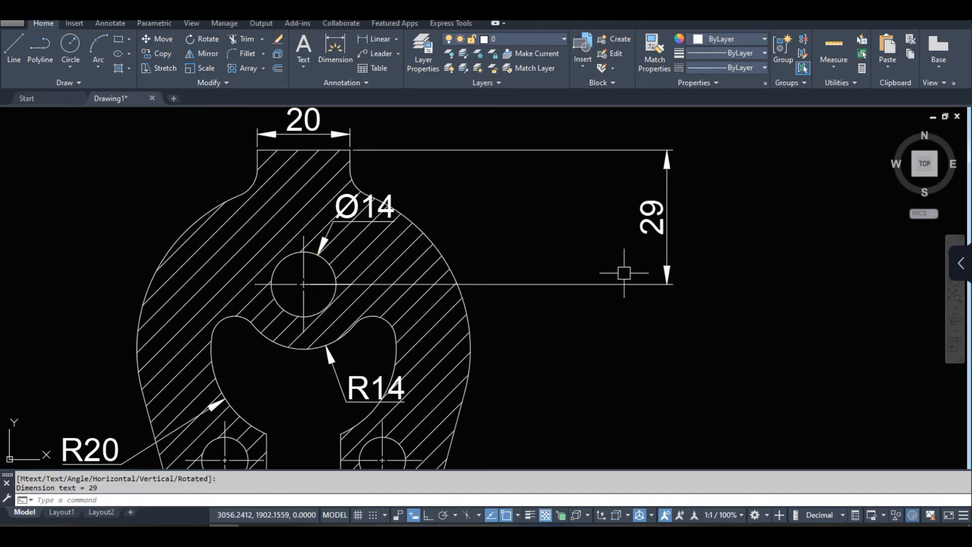
Step: Dimension the vertical distance from the Ø14 hole's centre to the right small hole's centre, in line with the dimension above
{"action": "scroll", "coordinate": [524, 260], "scroll_direction": "down", "scroll_amount": 3}
{"action": "middle_click_drag", "start_coordinate": [512, 292], "coordinate": [465, 244]}
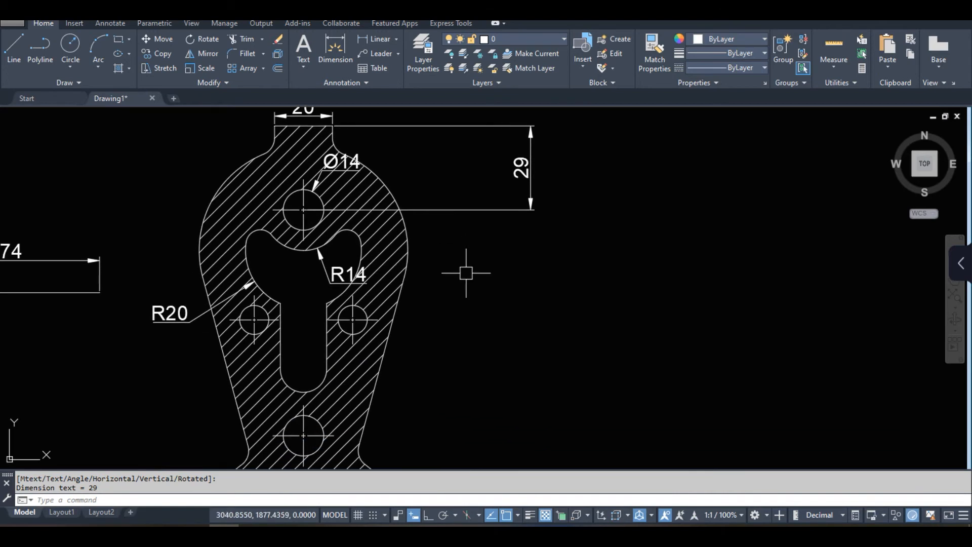
{"action": "key", "text": "Return"}
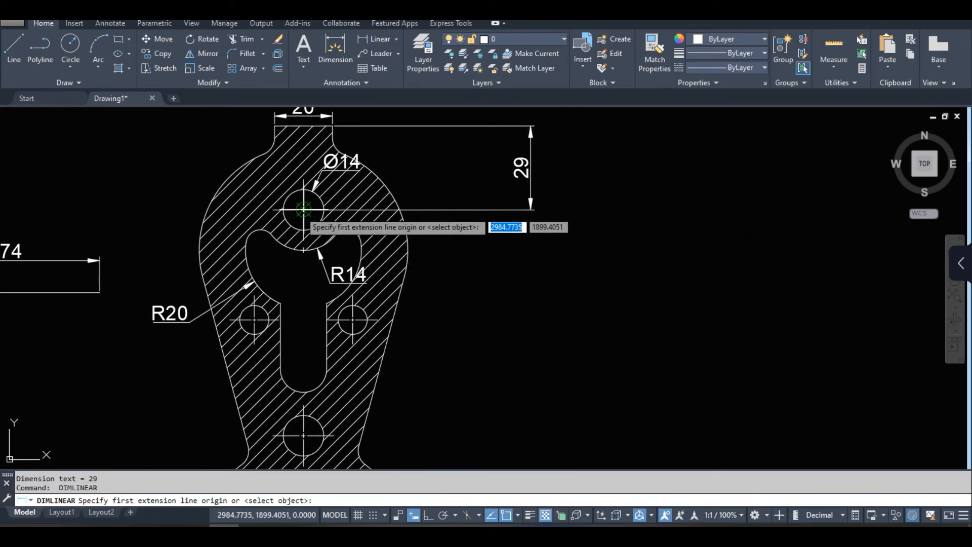
{"action": "left_click", "coordinate": [303, 209]}
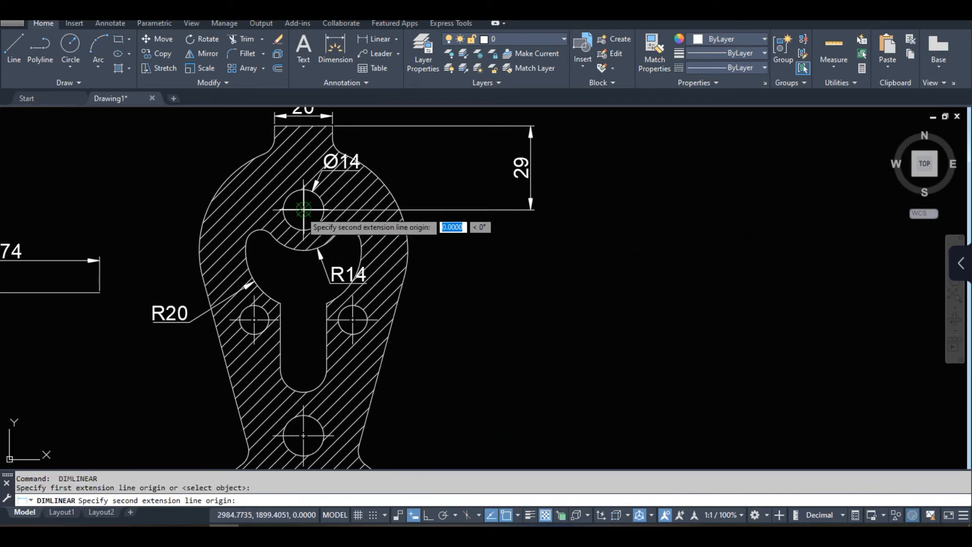
{"action": "left_click", "coordinate": [352, 320]}
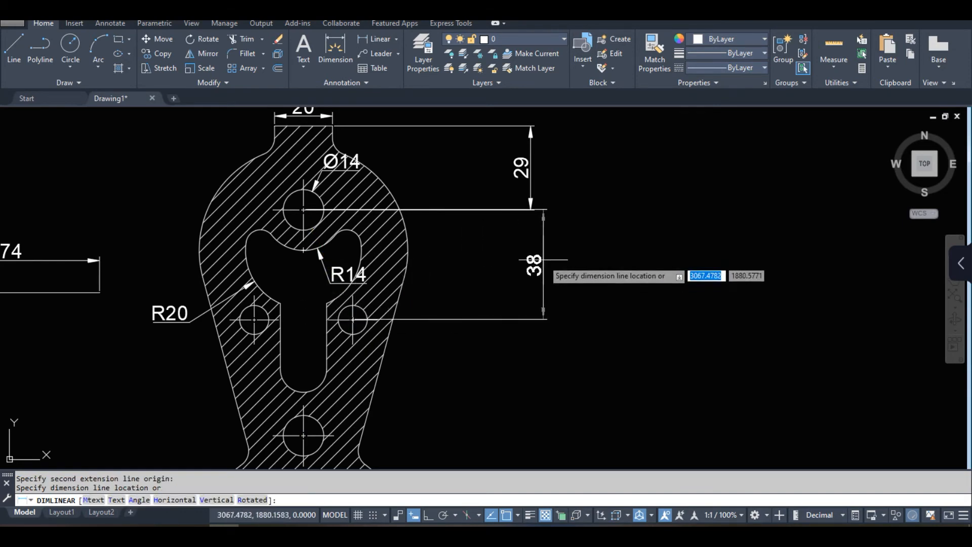
{"action": "scroll", "coordinate": [530, 209], "scroll_direction": "up", "scroll_amount": 6}
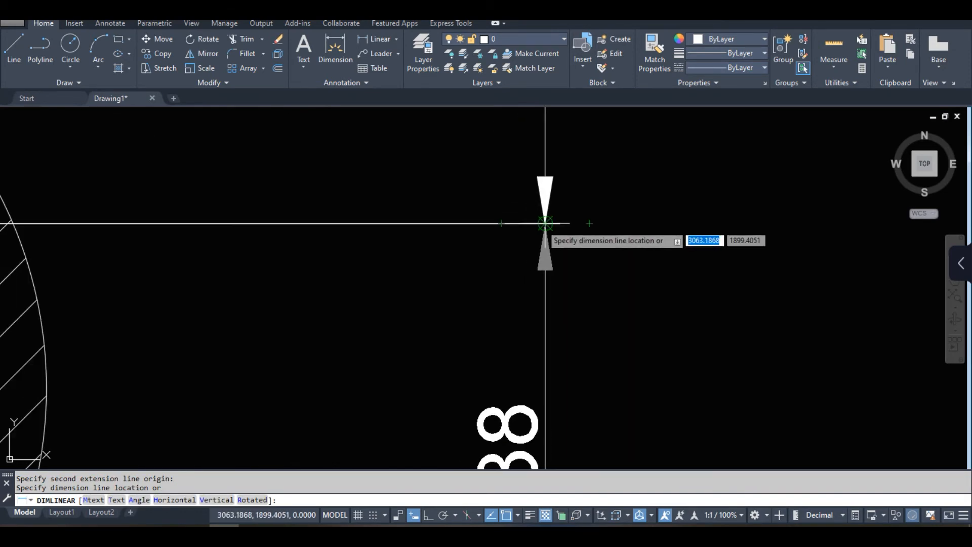
{"action": "left_click", "coordinate": [529, 209]}
Step: Dimension the vertical distance from the right small hole's centre to the centre of the slot's lower arc, continuing the dimension chain
{"action": "scroll", "coordinate": [488, 190], "scroll_direction": "down", "scroll_amount": 6}
{"action": "scroll", "coordinate": [435, 339], "scroll_direction": "up", "scroll_amount": 2}
{"action": "key", "text": "Return"}
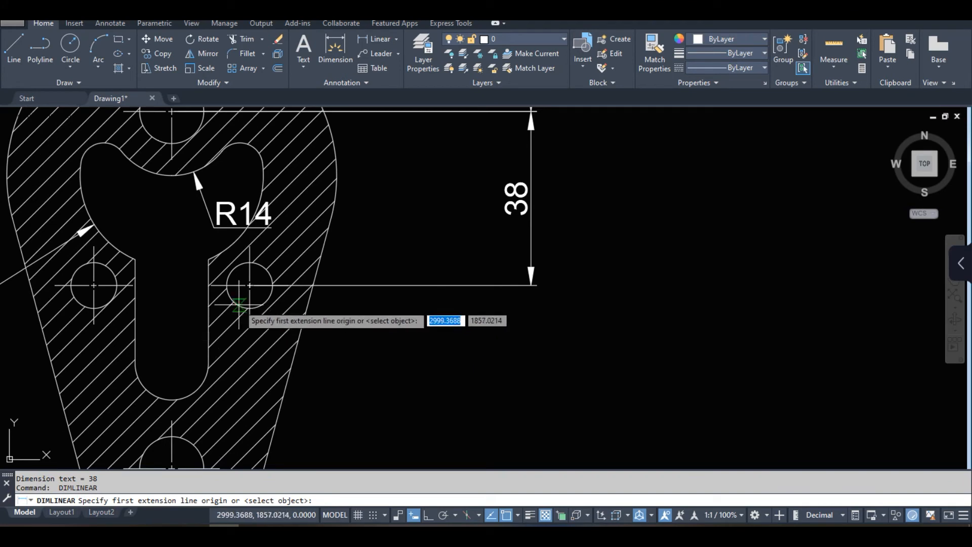
{"action": "left_click", "coordinate": [249, 285]}
{"action": "middle_click_drag", "start_coordinate": [214, 363], "coordinate": [241, 299]}
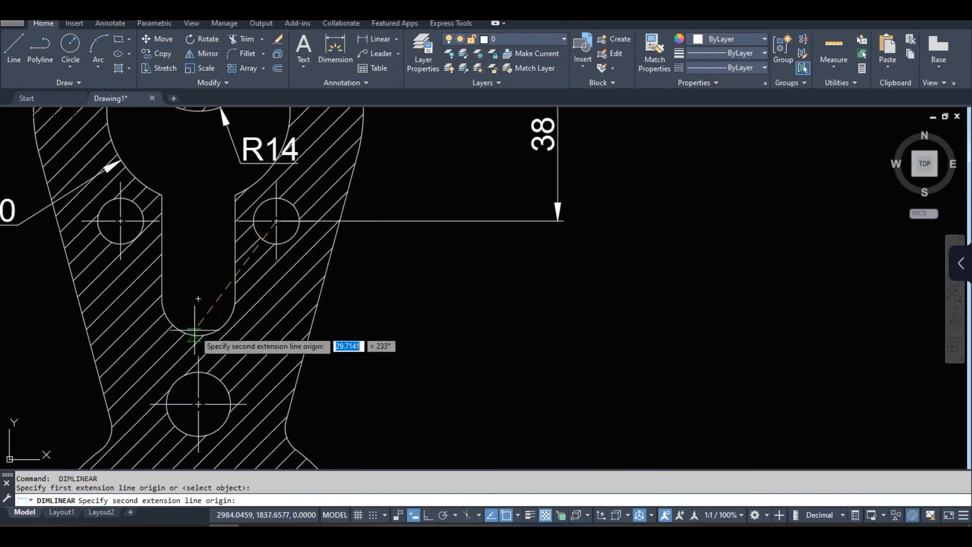
{"action": "left_click", "coordinate": [197, 299]}
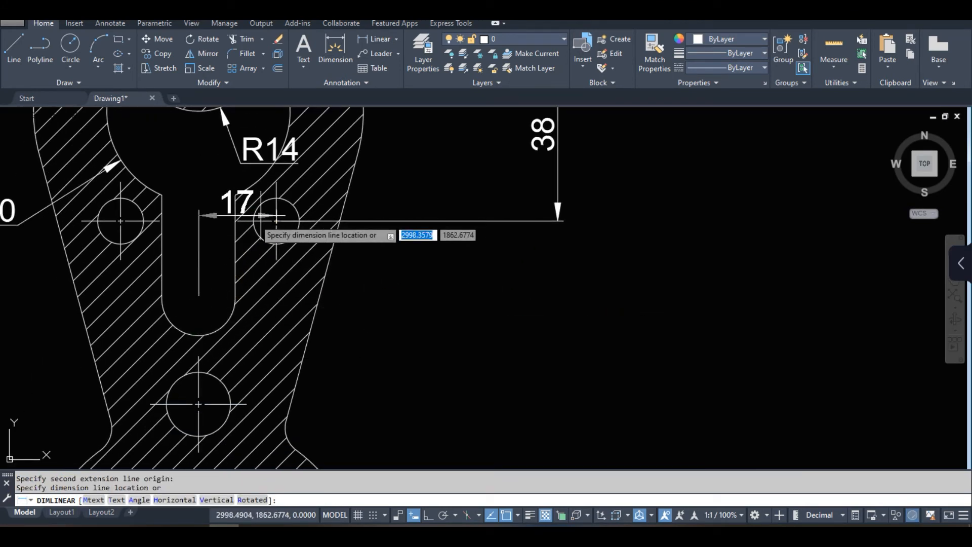
{"action": "left_click", "coordinate": [558, 230]}
Step: Dimension the vertical distance from the slot's lower arc centre to the lower hole's centre, aligned with the dimension chain
{"action": "middle_click_drag", "start_coordinate": [431, 325], "coordinate": [455, 222]}
{"action": "key", "text": "Return"}
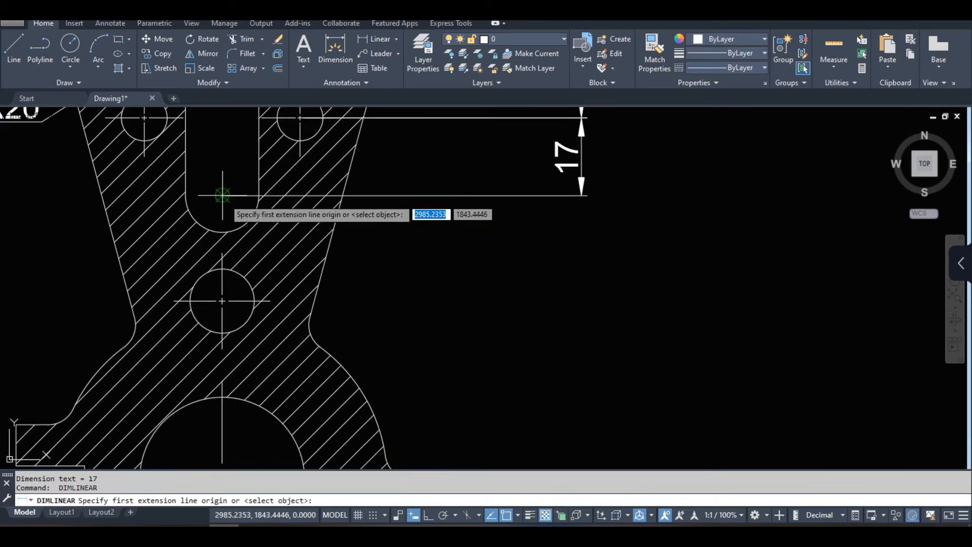
{"action": "left_click", "coordinate": [221, 195]}
{"action": "left_click", "coordinate": [222, 301]}
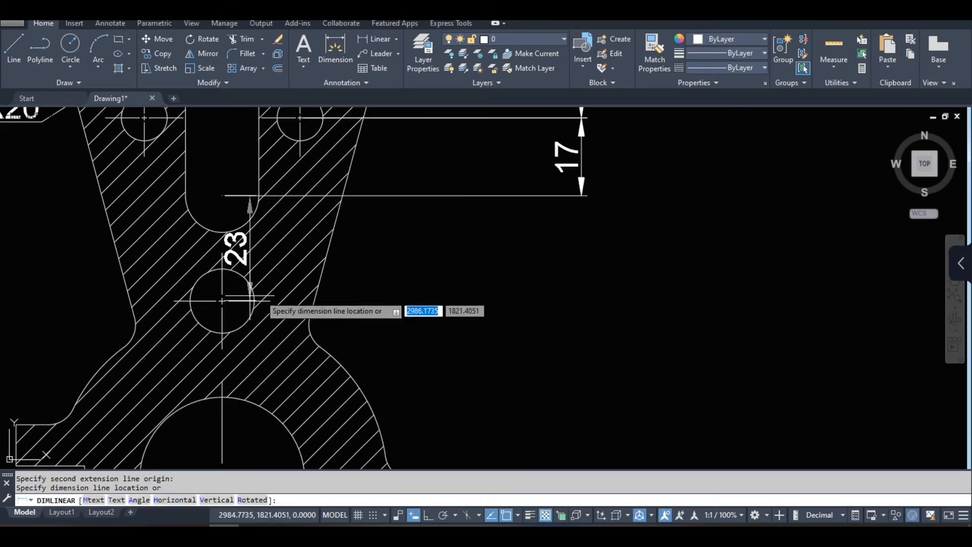
{"action": "left_click", "coordinate": [579, 200]}
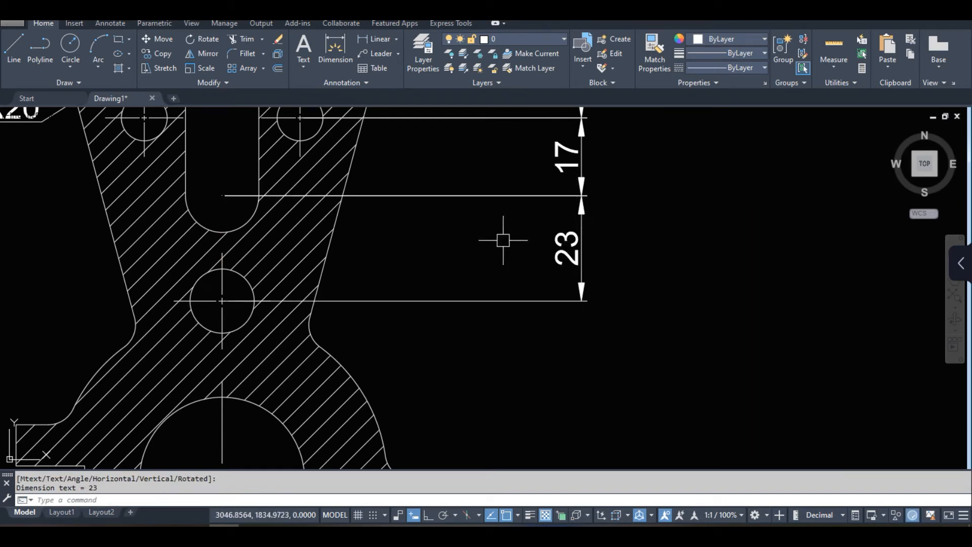
Step: Add a vertical dimension from the middle of the neck's top edge to the base arc's centre, placed outside the chain
{"action": "scroll", "coordinate": [379, 304], "scroll_direction": "down", "scroll_amount": 4}
{"action": "middle_click_drag", "start_coordinate": [476, 314], "coordinate": [478, 319]}
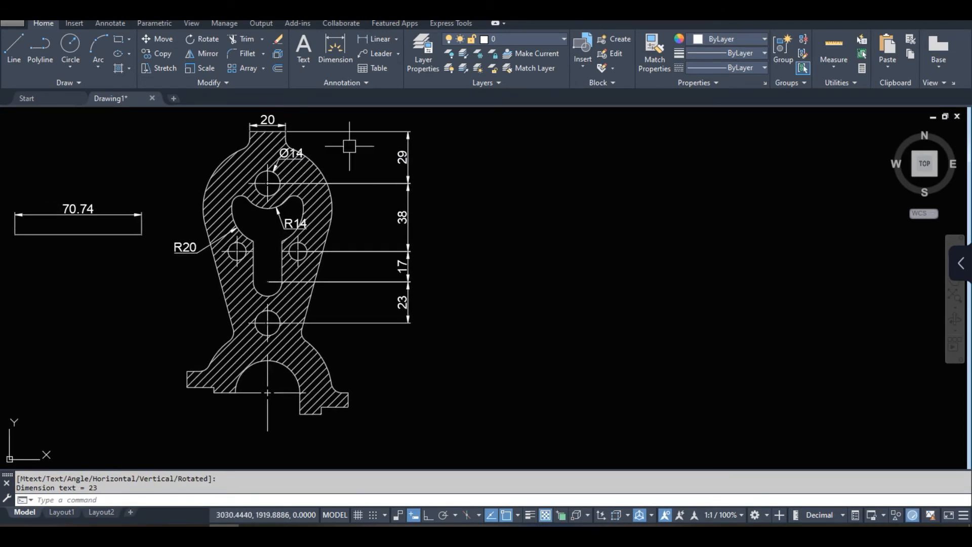
{"action": "left_click", "coordinate": [375, 39]}
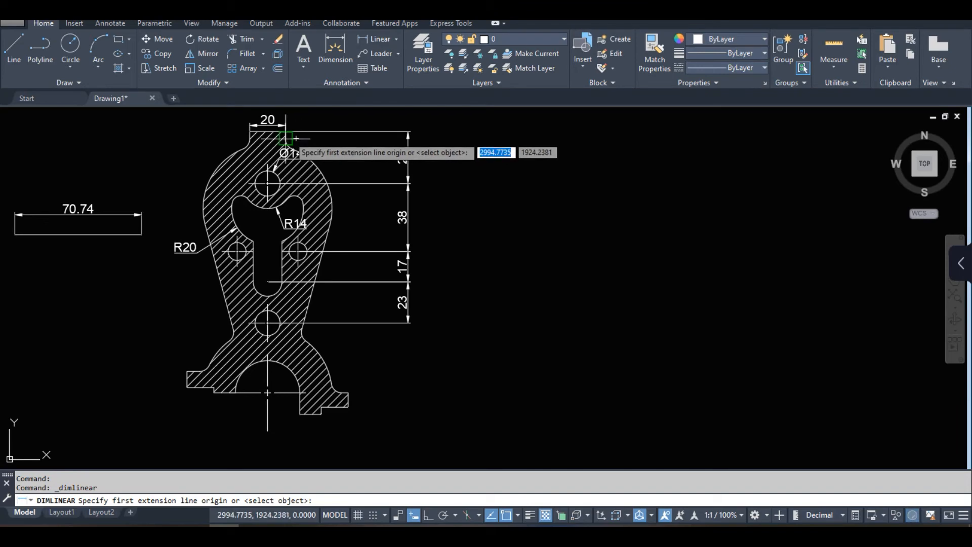
{"action": "scroll", "coordinate": [294, 133], "scroll_direction": "up", "scroll_amount": 8}
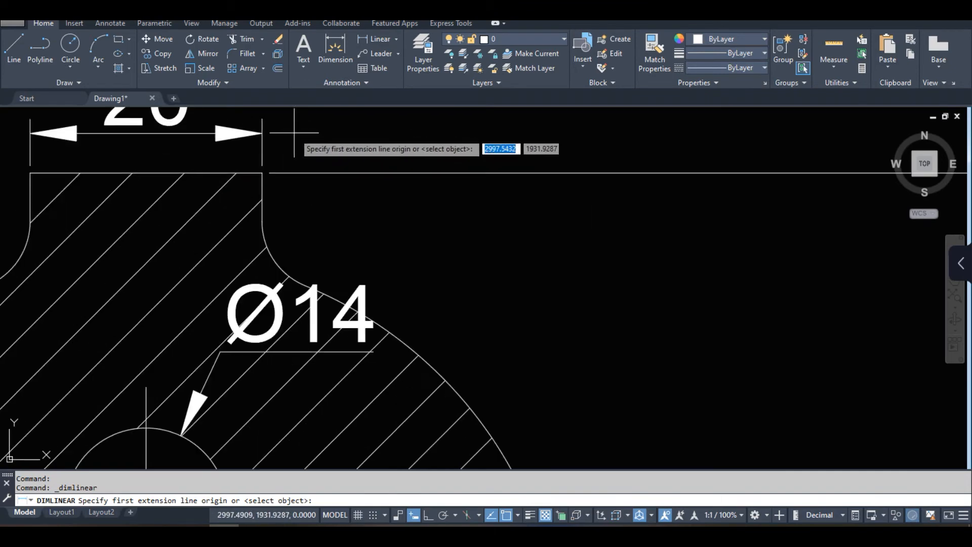
{"action": "left_click", "coordinate": [146, 173]}
{"action": "scroll", "coordinate": [145, 173], "scroll_direction": "down", "scroll_amount": 8}
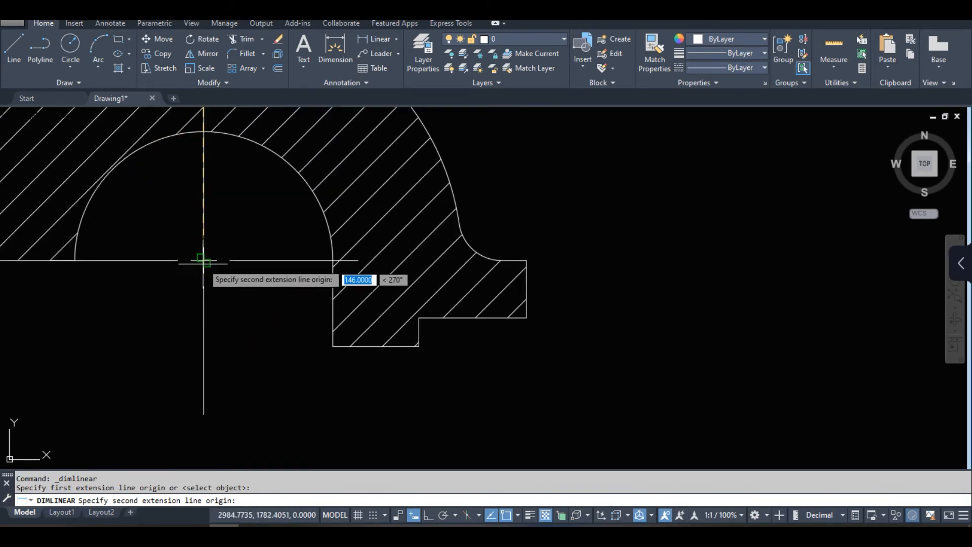
{"action": "left_click", "coordinate": [203, 260]}
{"action": "scroll", "coordinate": [303, 260], "scroll_direction": "down", "scroll_amount": 5}
{"action": "scroll", "coordinate": [321, 249], "scroll_direction": "up", "scroll_amount": 2}
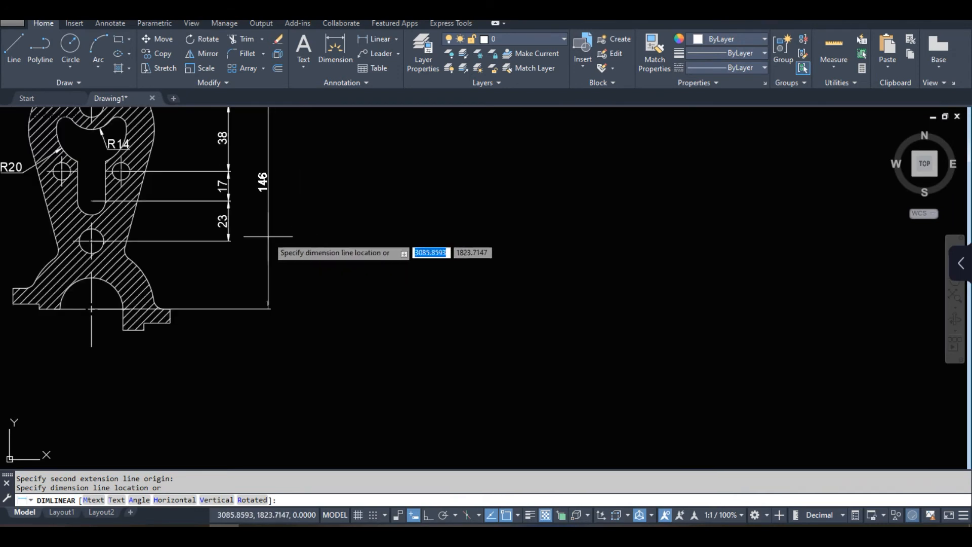
{"action": "left_click", "coordinate": [253, 268]}
Step: Stretch the lower origin of the outer vertical dimension to the corner of the base's lowest edge and deselect it
{"action": "middle_click_drag", "start_coordinate": [273, 276], "coordinate": [341, 302]}
{"action": "left_click", "coordinate": [313, 308]}
{"action": "scroll", "coordinate": [161, 332], "scroll_direction": "up", "scroll_amount": 2}
{"action": "scroll", "coordinate": [149, 332], "scroll_direction": "up", "scroll_amount": 2}
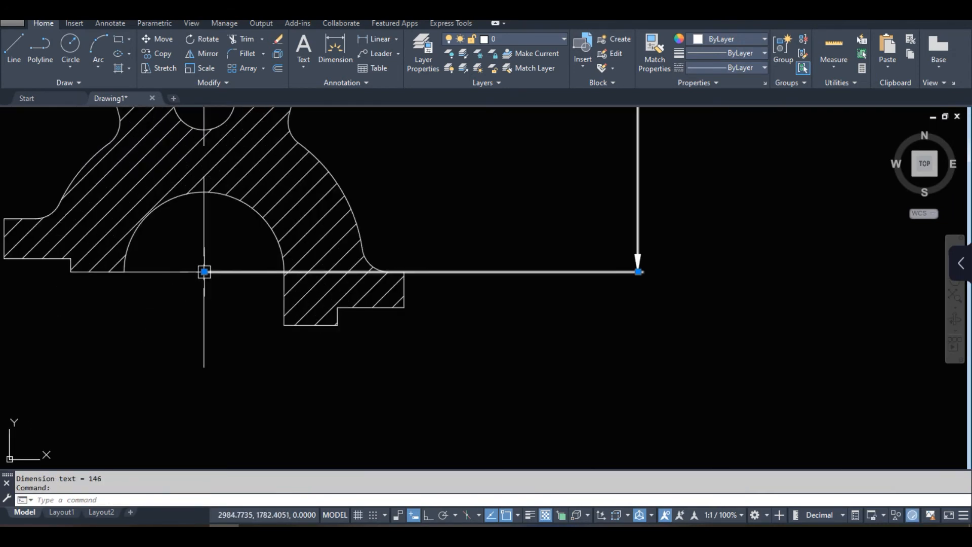
{"action": "left_click", "coordinate": [203, 272]}
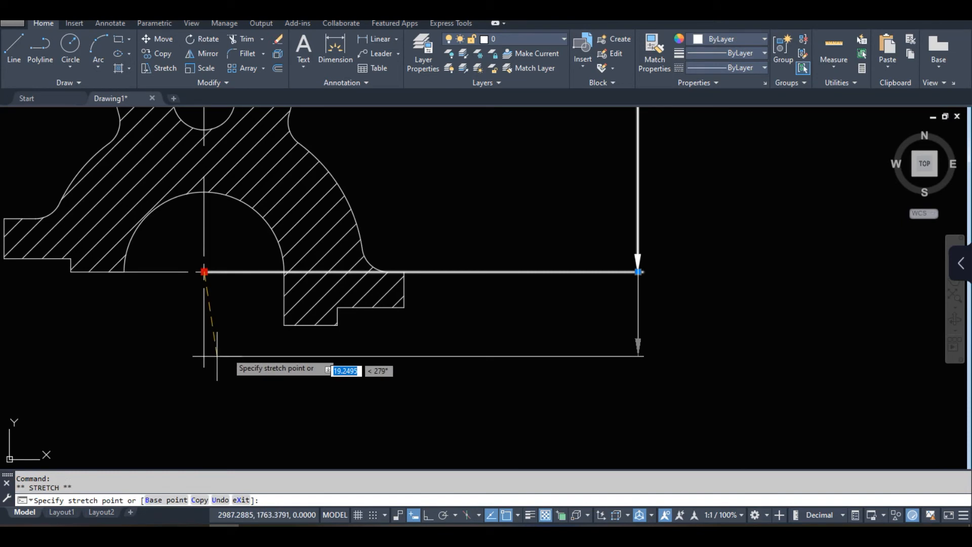
{"action": "left_click", "coordinate": [283, 325]}
{"action": "scroll", "coordinate": [324, 378], "scroll_direction": "down", "scroll_amount": 4}
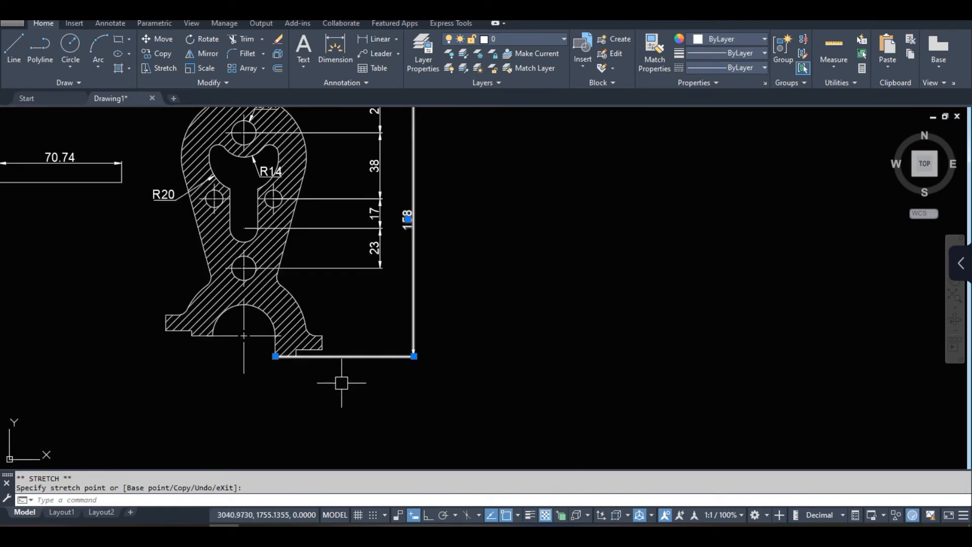
{"action": "key", "text": "Escape"}
Step: Examine where the extension lines of the vertical dimension between the top hole and the right small hole begin
{"action": "middle_click_drag", "start_coordinate": [456, 279], "coordinate": [472, 336]}
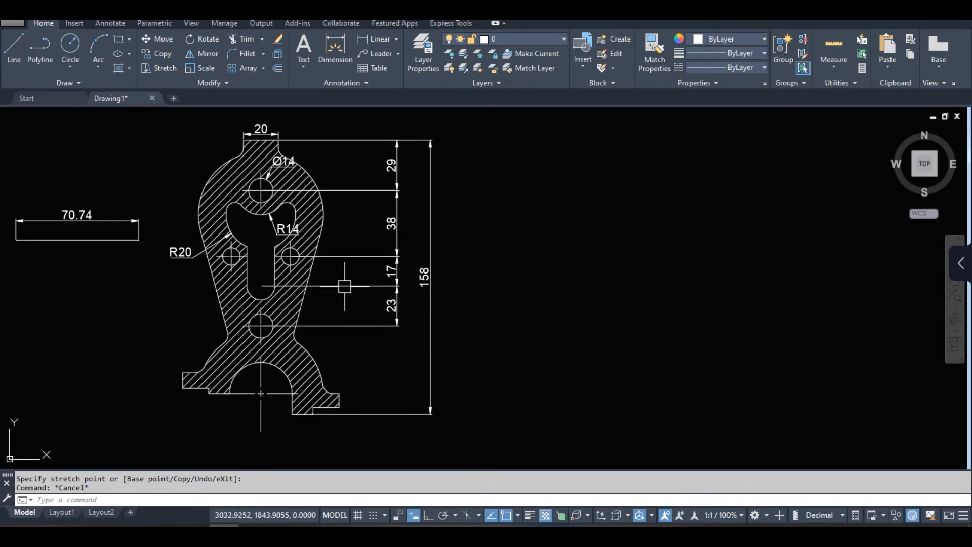
{"action": "middle_click_drag", "start_coordinate": [347, 284], "coordinate": [354, 301]}
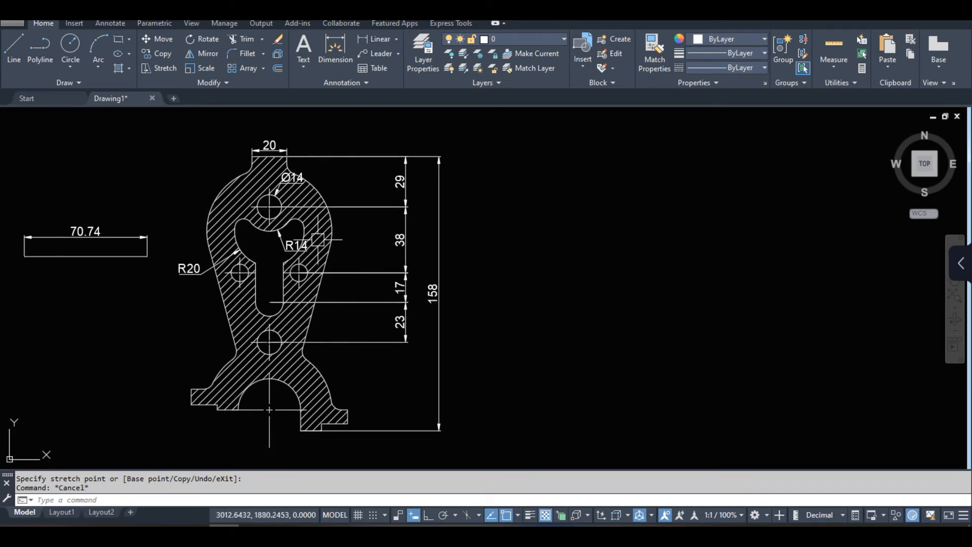
{"action": "left_click", "coordinate": [342, 208]}
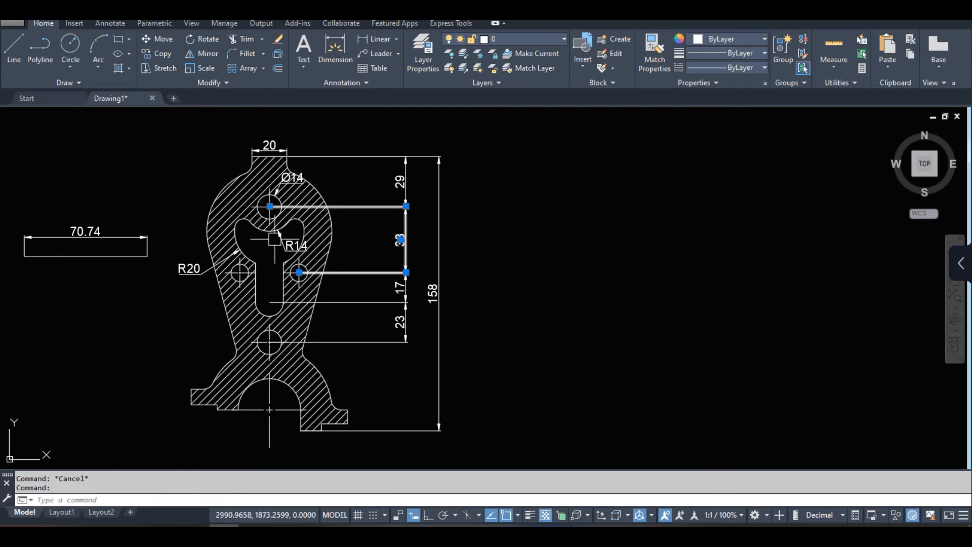
{"action": "right_click", "coordinate": [272, 310]}
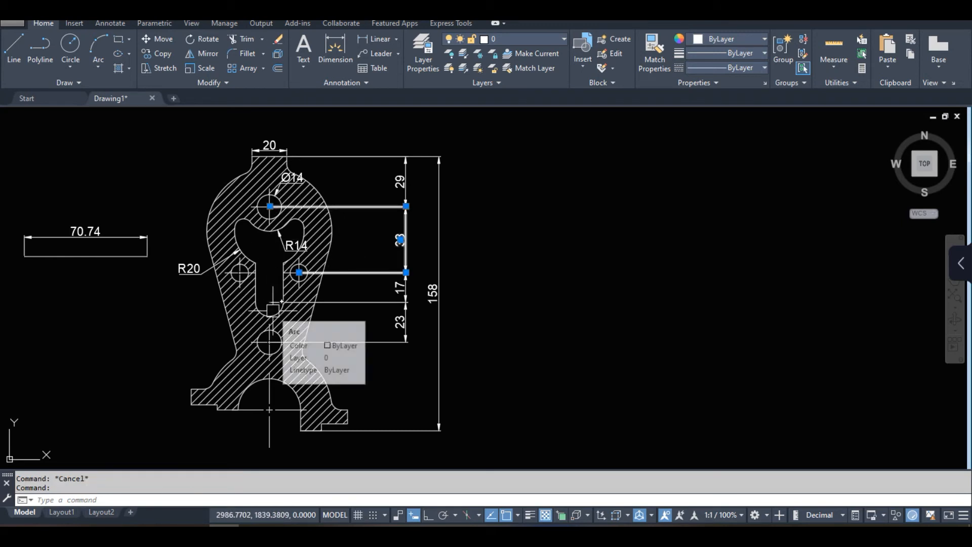
{"action": "key", "text": "Escape"}
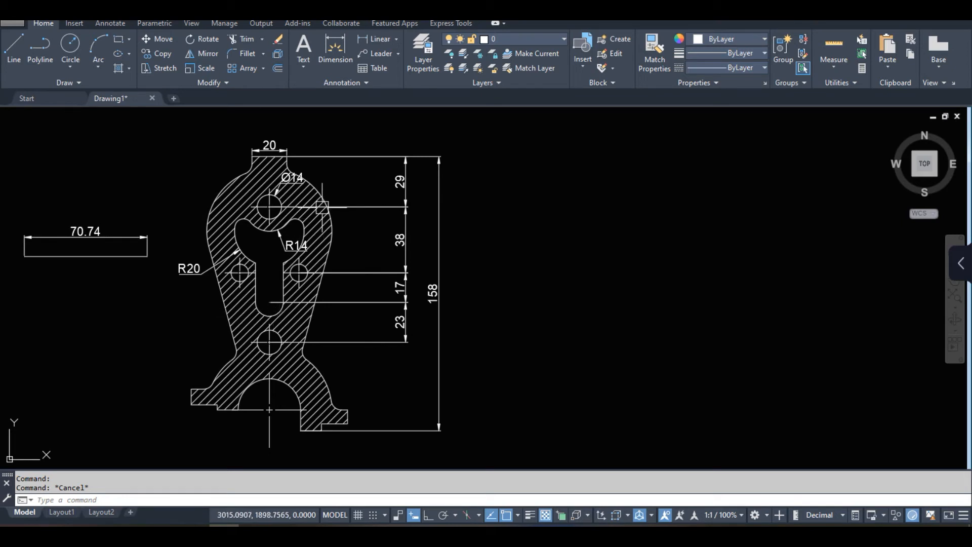
{"action": "left_click", "coordinate": [358, 206]}
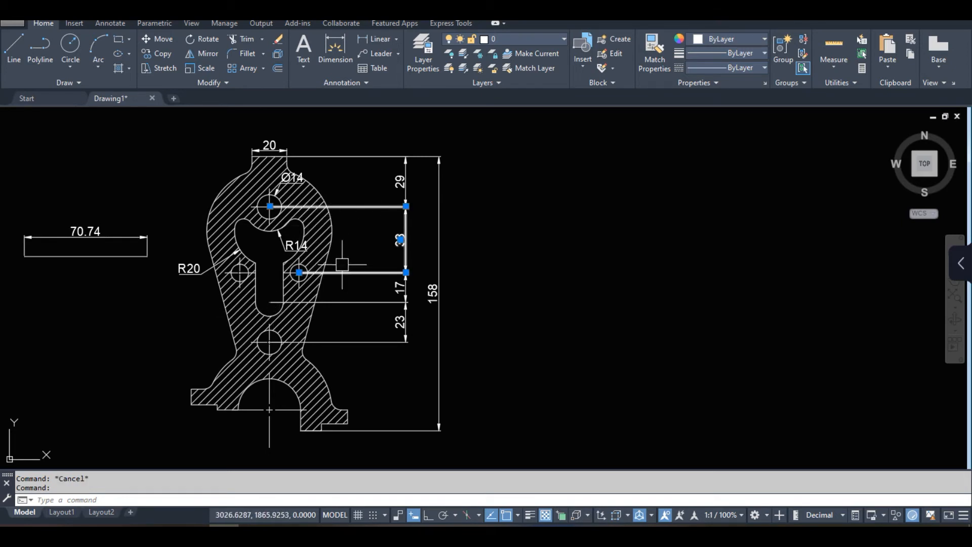
{"action": "key", "text": "Escape"}
Step: Try to stretch the upper origin of the 38 dimension from the top hole's centre to a point outside the part's outline
{"action": "scroll", "coordinate": [349, 215], "scroll_direction": "up", "scroll_amount": 2}
{"action": "left_click", "coordinate": [340, 200]}
{"action": "left_click", "coordinate": [218, 199]}
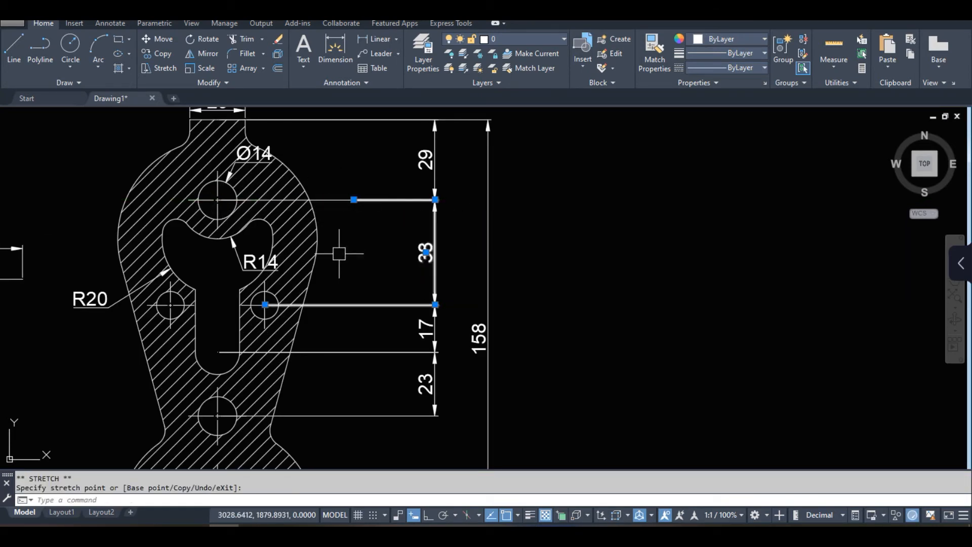
{"action": "key", "text": "Escape"}
{"action": "left_click", "coordinate": [325, 199]}
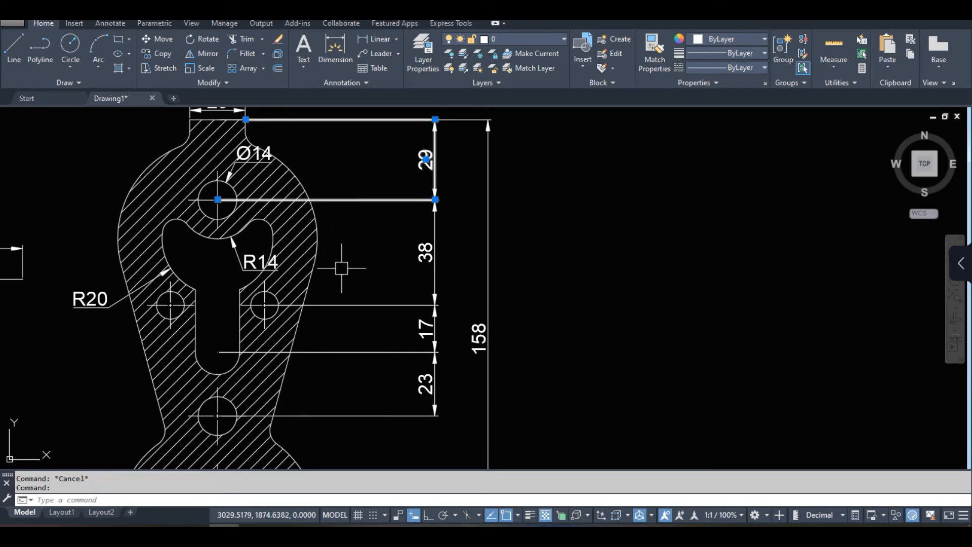
{"action": "key", "text": "Escape"}
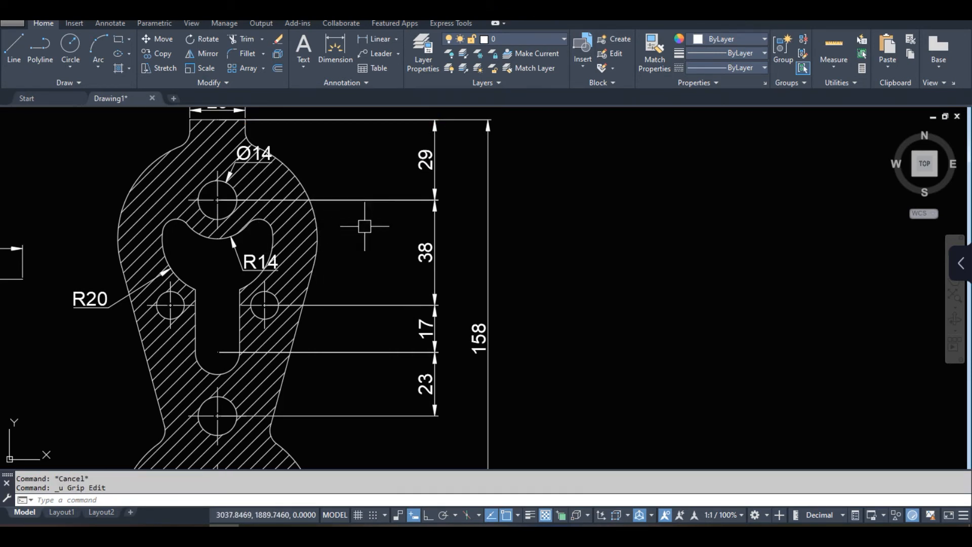
Step: Undo the recent changes back to before the outer overall-height dimension was placed
{"action": "key", "text": "ctrl+z"}
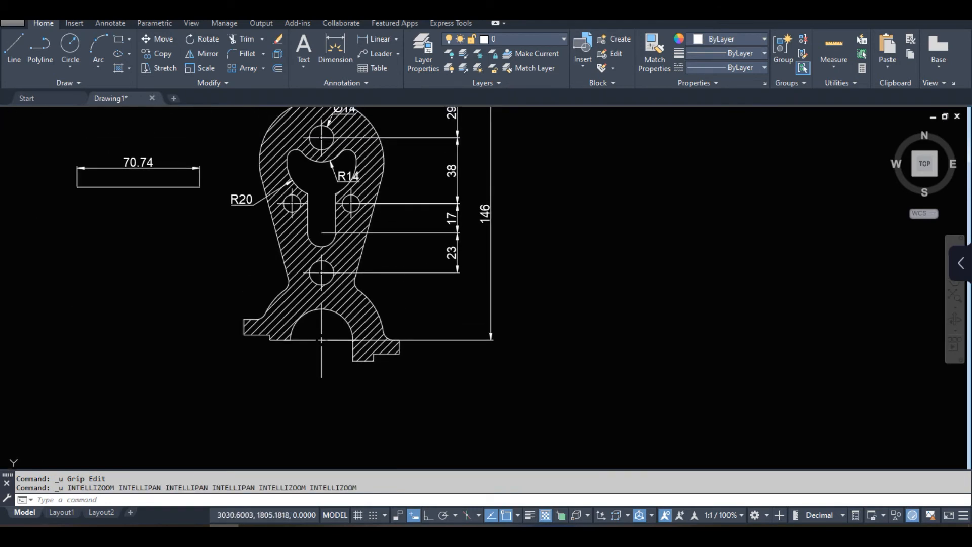
{"action": "key", "text": "ctrl+z"}
{"action": "key", "text": "ctrl+z"}
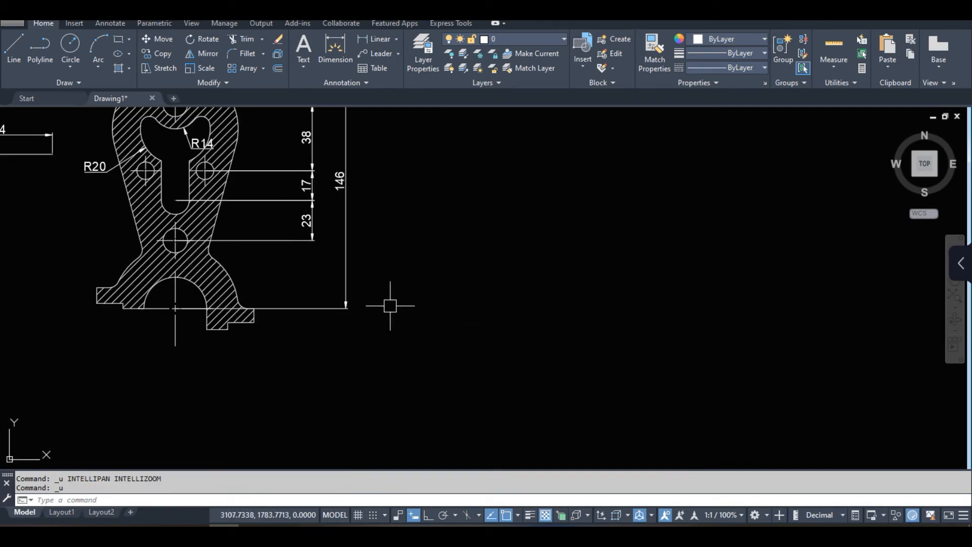
{"action": "key", "text": "ctrl+z"}
{"action": "key", "text": "ctrl+z"}
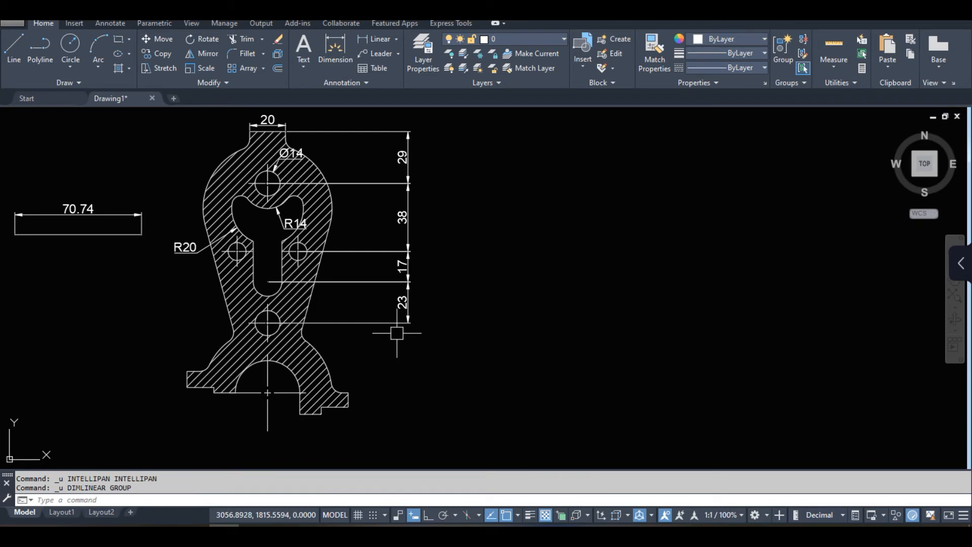
Step: Add a vertical linear dimension from the middle of the neck's top edge to the base's lowest edge corner, placed outside the chain
{"action": "left_click", "coordinate": [353, 53]}
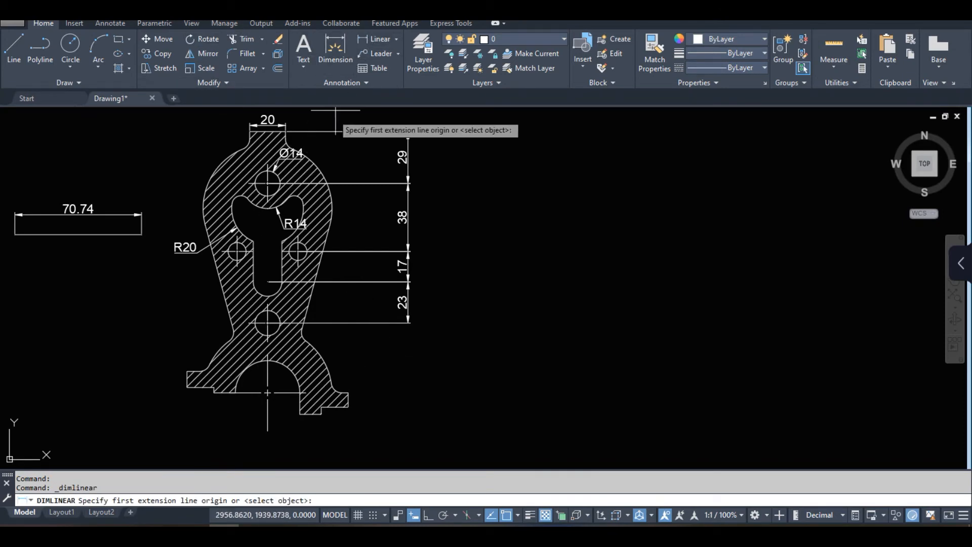
{"action": "scroll", "coordinate": [274, 141], "scroll_direction": "up", "scroll_amount": 5}
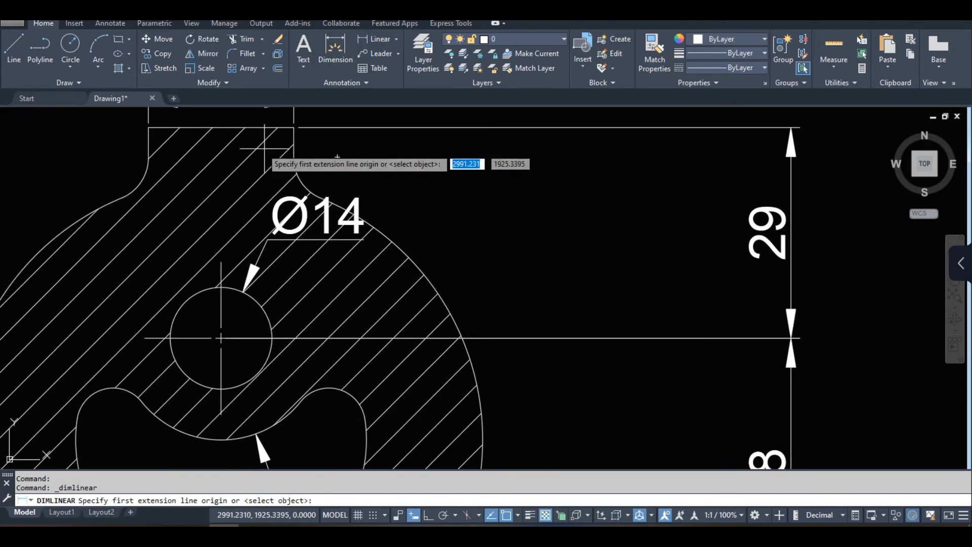
{"action": "left_click", "coordinate": [221, 128]}
{"action": "scroll", "coordinate": [218, 127], "scroll_direction": "down", "scroll_amount": 7}
{"action": "scroll", "coordinate": [224, 301], "scroll_direction": "up", "scroll_amount": 7}
{"action": "left_click", "coordinate": [291, 309]}
{"action": "scroll", "coordinate": [288, 314], "scroll_direction": "down", "scroll_amount": 7}
{"action": "scroll", "coordinate": [334, 319], "scroll_direction": "up", "scroll_amount": 1}
{"action": "left_click", "coordinate": [309, 294]}
{"action": "scroll", "coordinate": [386, 305], "scroll_direction": "up", "scroll_amount": 3}
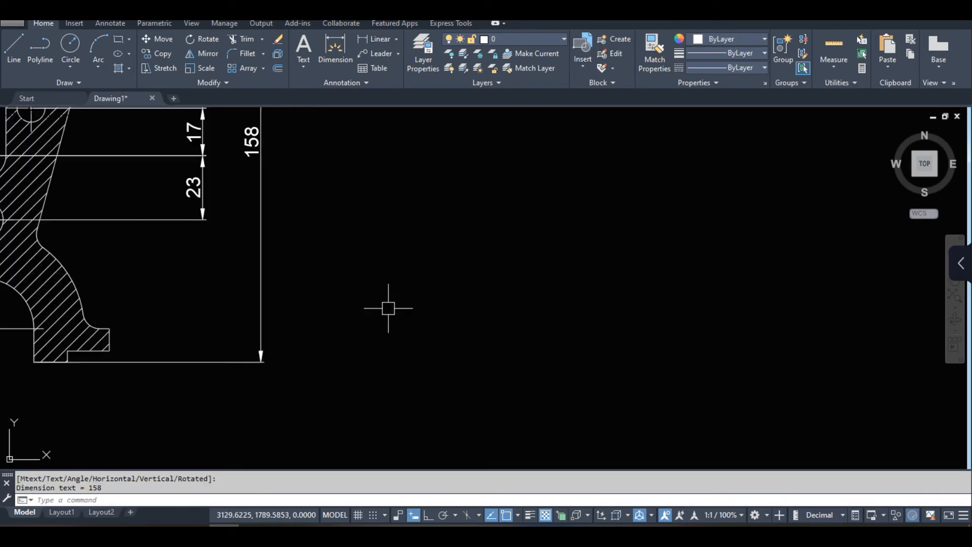
Step: Modify the ISO-25 dimension style to offset extension lines 5 from the origin and make it current
{"action": "type", "text": "d"}
{"action": "key", "text": "Return"}
{"action": "left_click", "coordinate": [626, 244]}
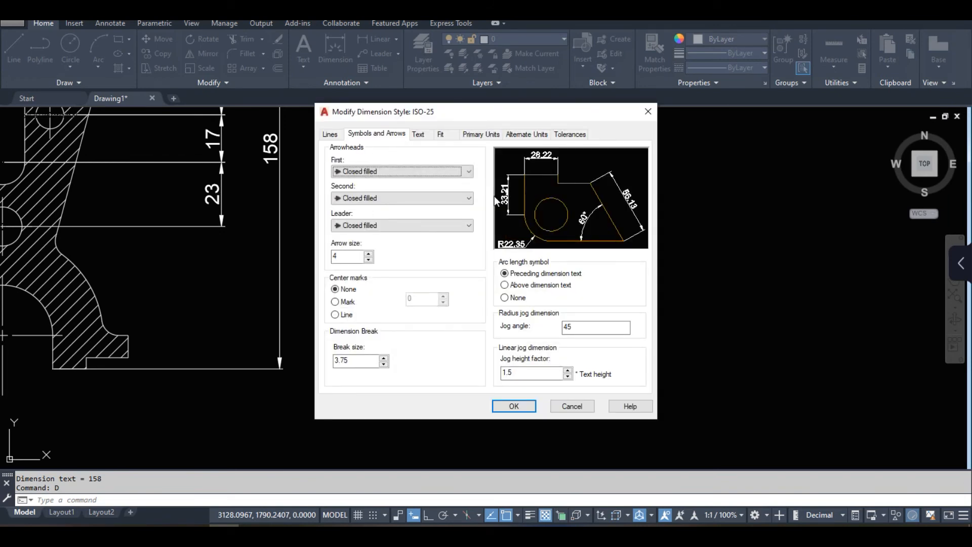
{"action": "left_click", "coordinate": [330, 134]}
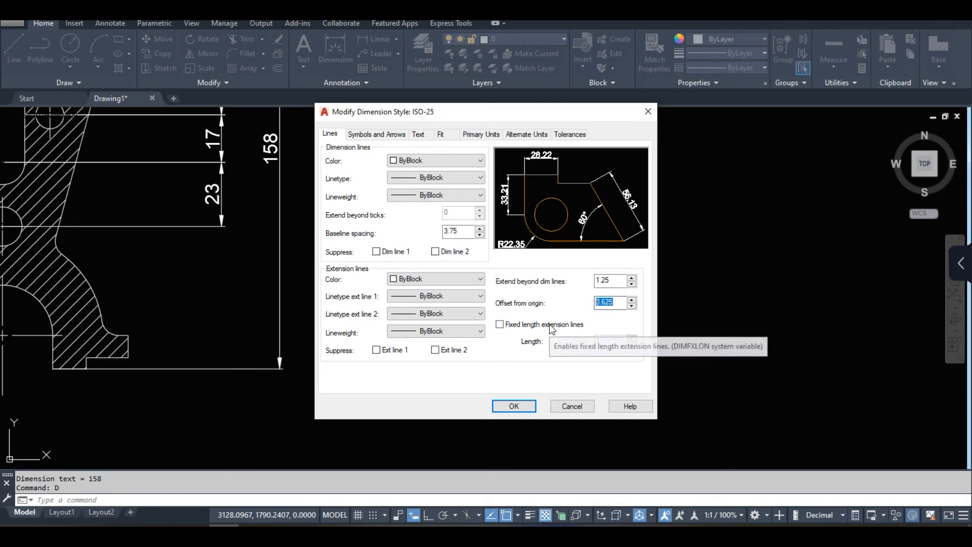
{"action": "type", "text": "5"}
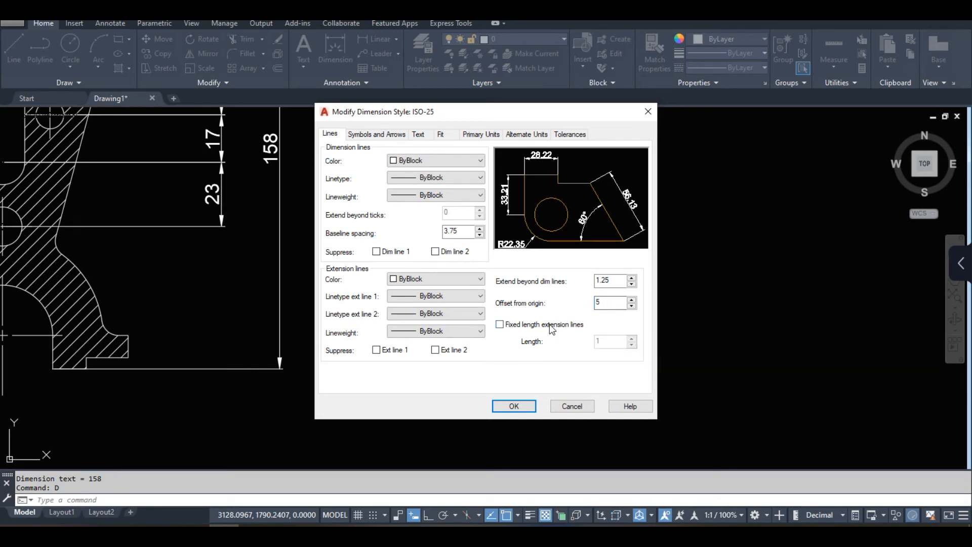
{"action": "left_click", "coordinate": [514, 406]}
{"action": "left_click", "coordinate": [609, 204]}
{"action": "left_click", "coordinate": [560, 360]}
{"action": "scroll", "coordinate": [427, 400], "scroll_direction": "down", "scroll_amount": 5}
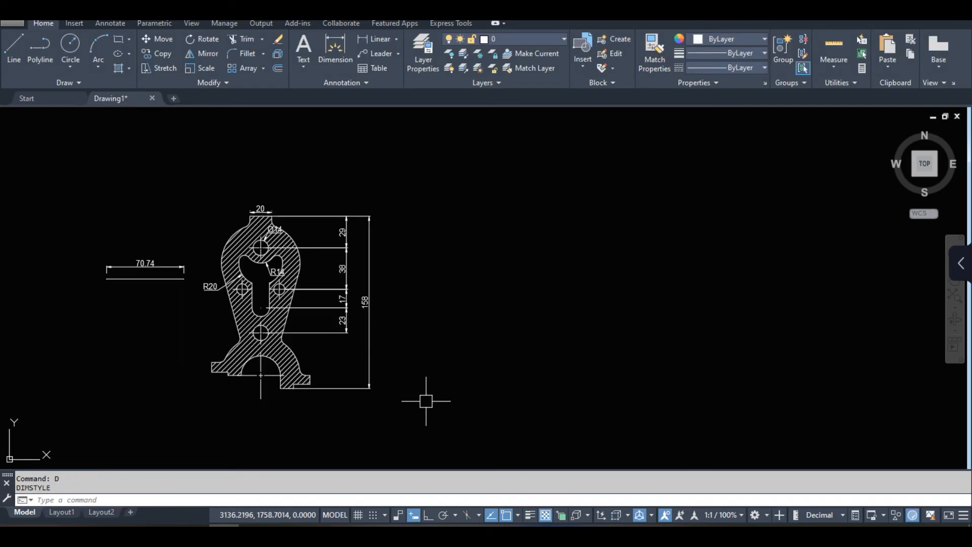
Step: Examine the extension-line gaps at both ends of the outer overall-height dimension
{"action": "scroll", "coordinate": [301, 245], "scroll_direction": "up", "scroll_amount": 6}
{"action": "middle_click_drag", "start_coordinate": [329, 291], "coordinate": [326, 247]}
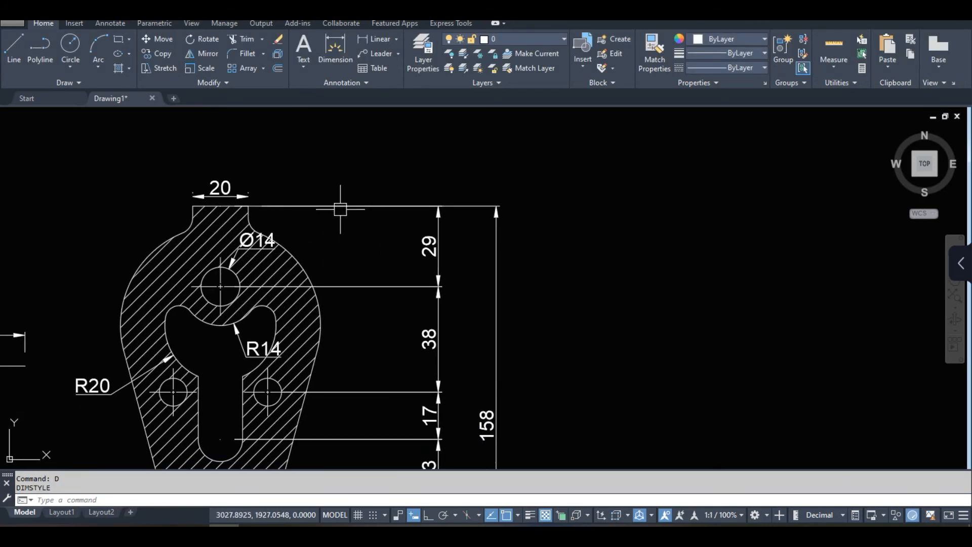
{"action": "left_click", "coordinate": [460, 206]}
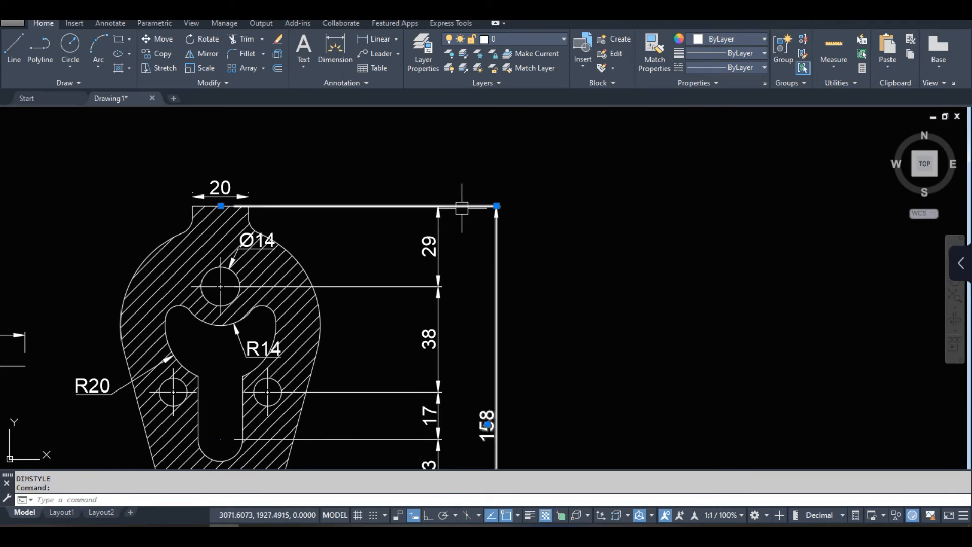
{"action": "middle_click_drag", "start_coordinate": [408, 254], "coordinate": [406, 175]}
{"action": "scroll", "coordinate": [406, 174], "scroll_direction": "down", "scroll_amount": 2}
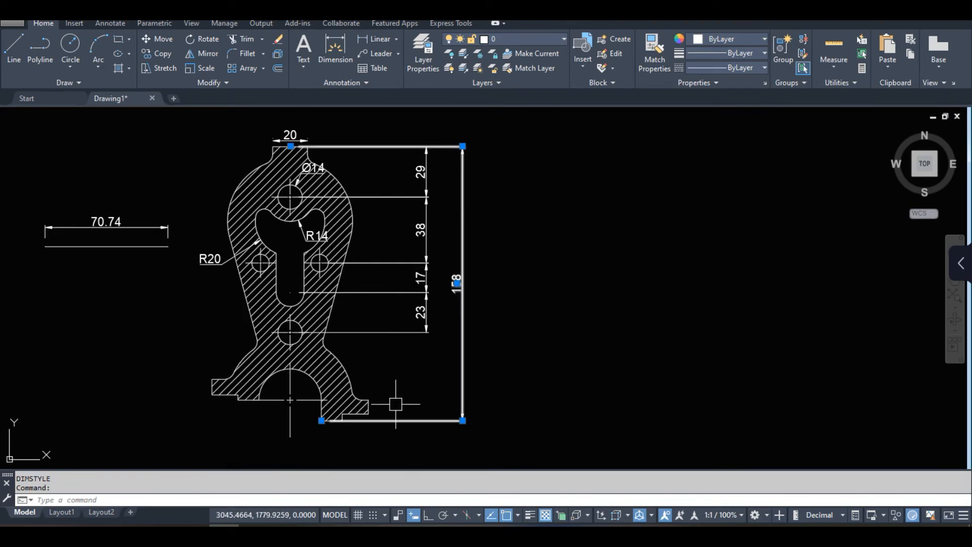
{"action": "scroll", "coordinate": [397, 409], "scroll_direction": "up", "scroll_amount": 2}
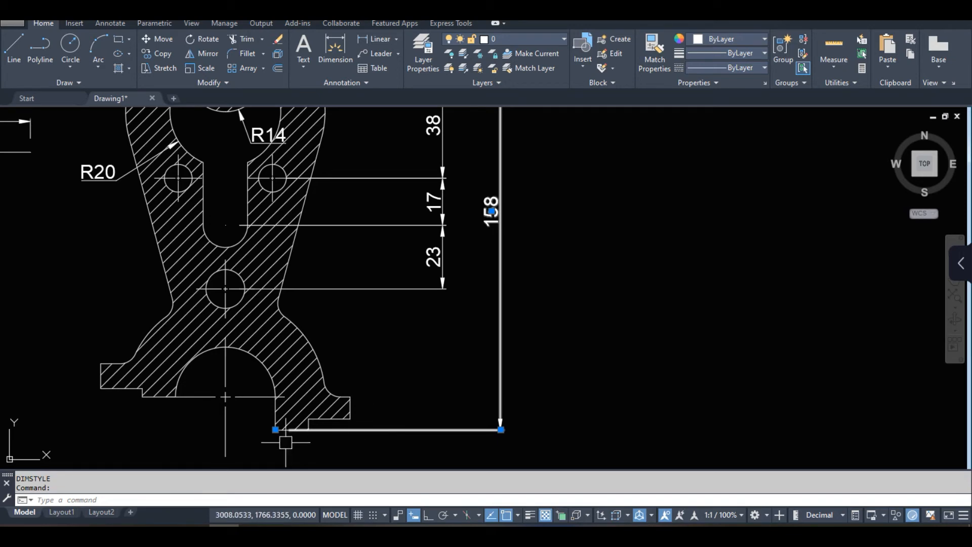
{"action": "scroll", "coordinate": [308, 434], "scroll_direction": "up", "scroll_amount": 6}
{"action": "key", "text": "Escape"}
{"action": "scroll", "coordinate": [268, 405], "scroll_direction": "down", "scroll_amount": 8}
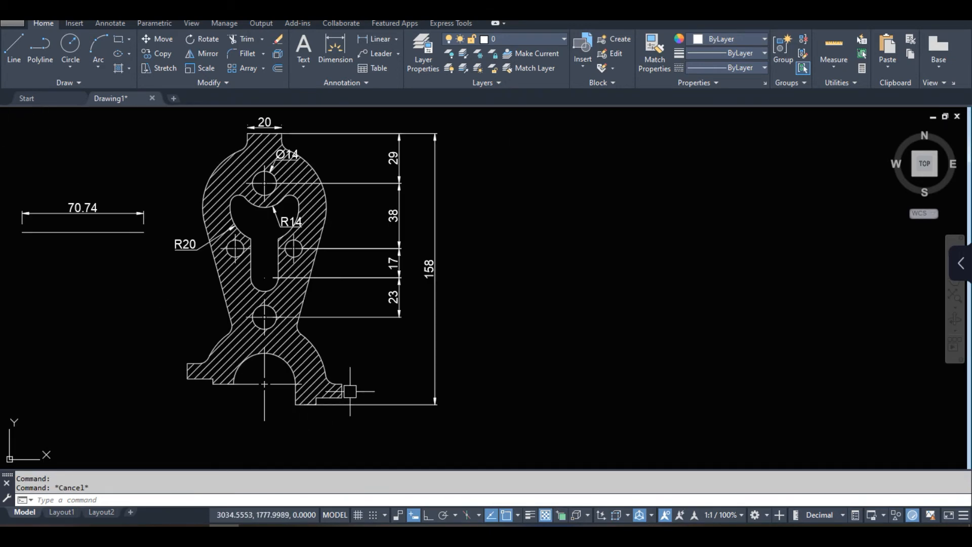
Step: Set the ISO-25 dimension style's extension-line offset from origin to 20 and make the style current
{"action": "type", "text": "d"}
{"action": "key", "text": "Return"}
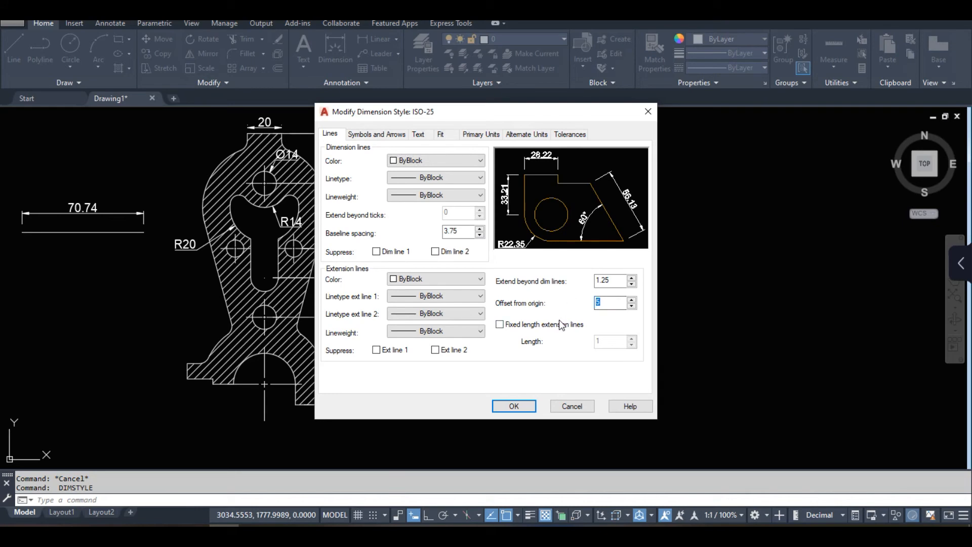
{"action": "type", "text": "20"}
{"action": "left_click", "coordinate": [514, 406]}
{"action": "left_click", "coordinate": [612, 207]}
{"action": "left_click", "coordinate": [557, 360]}
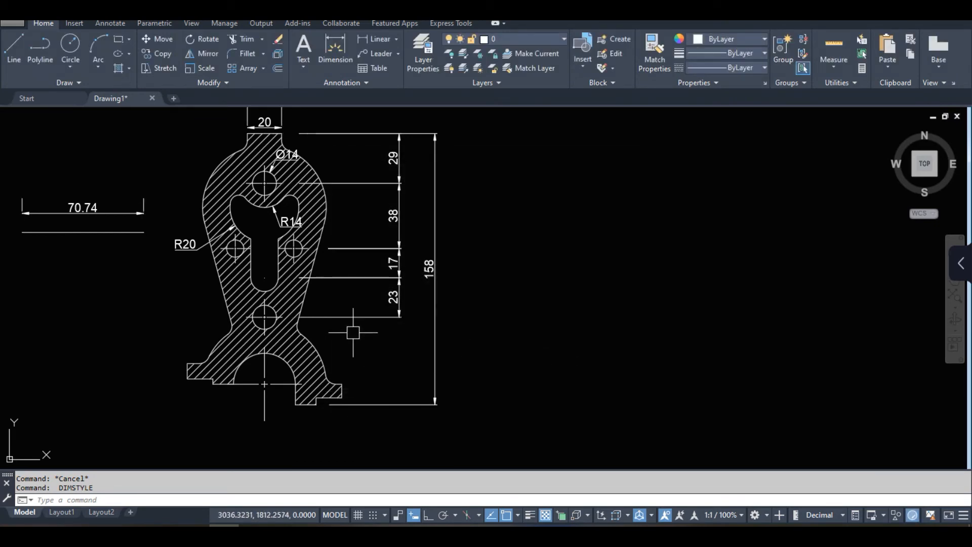
Step: Stretch the neck-width dimension line onto the neck's top edge, and reposition it slightly farther above that edge
{"action": "middle_click_drag", "start_coordinate": [351, 325], "coordinate": [412, 354]}
{"action": "scroll", "coordinate": [286, 142], "scroll_direction": "up", "scroll_amount": 1}
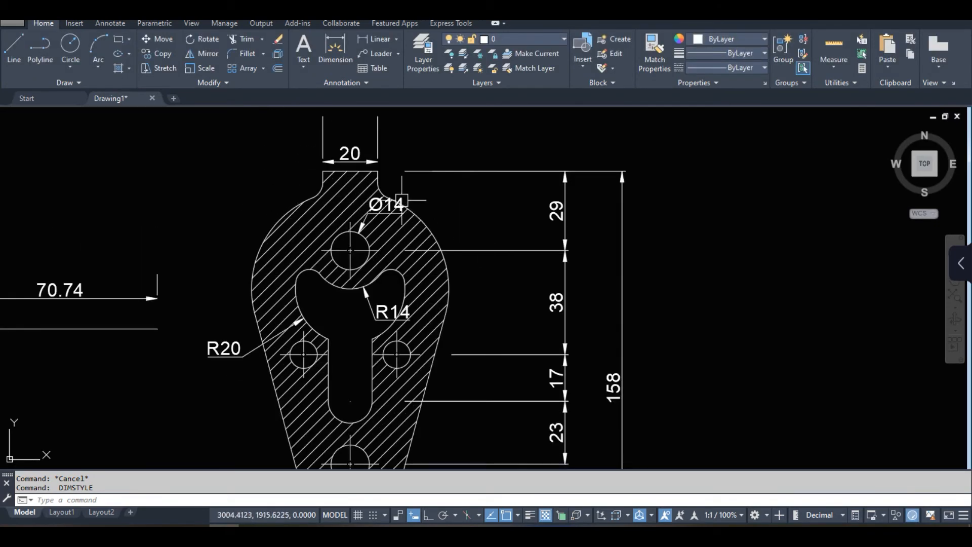
{"action": "scroll", "coordinate": [400, 173], "scroll_direction": "up", "scroll_amount": 1}
{"action": "scroll", "coordinate": [403, 175], "scroll_direction": "down", "scroll_amount": 1}
{"action": "left_click", "coordinate": [361, 164]}
{"action": "scroll", "coordinate": [361, 163], "scroll_direction": "up", "scroll_amount": 6}
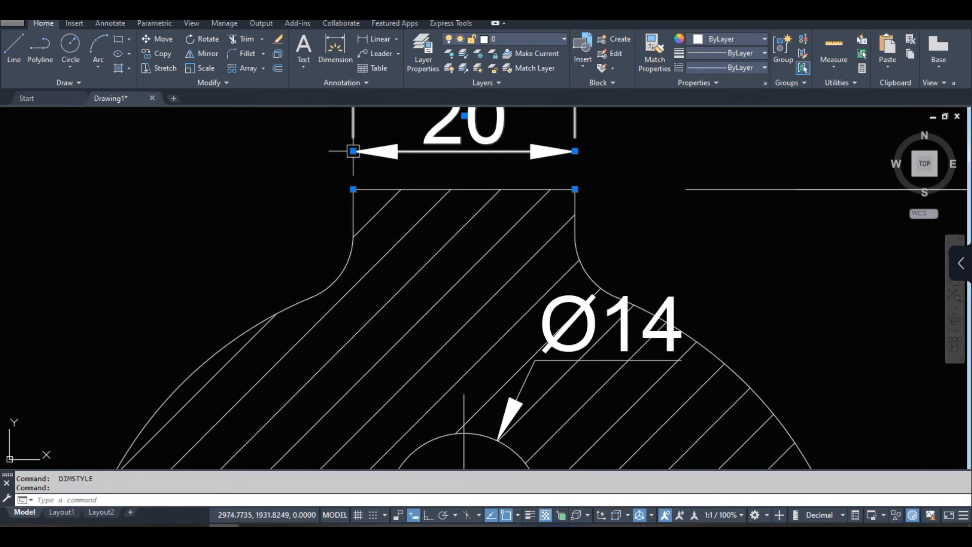
{"action": "left_click", "coordinate": [352, 151]}
{"action": "left_click", "coordinate": [353, 190]}
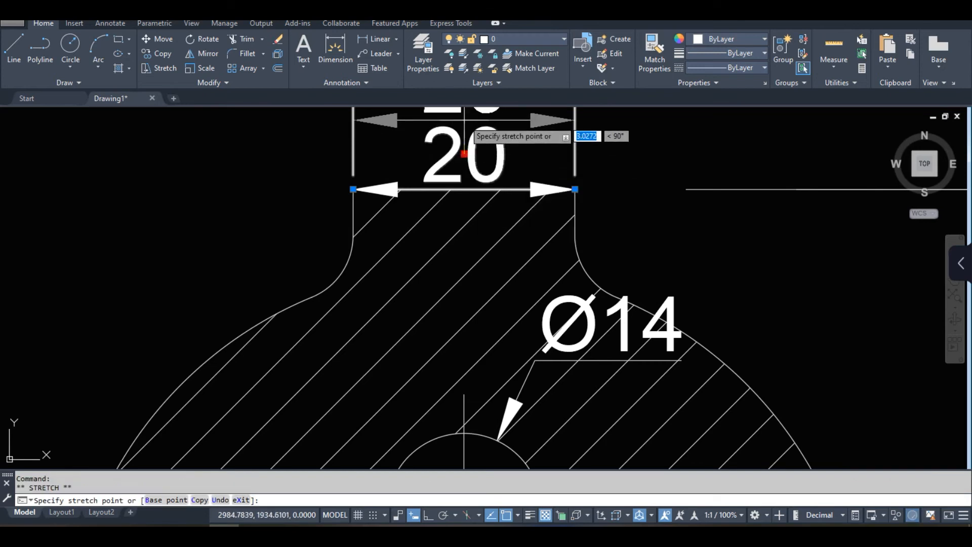
{"action": "scroll", "coordinate": [436, 172], "scroll_direction": "down", "scroll_amount": 4}
{"action": "key", "text": "Escape"}
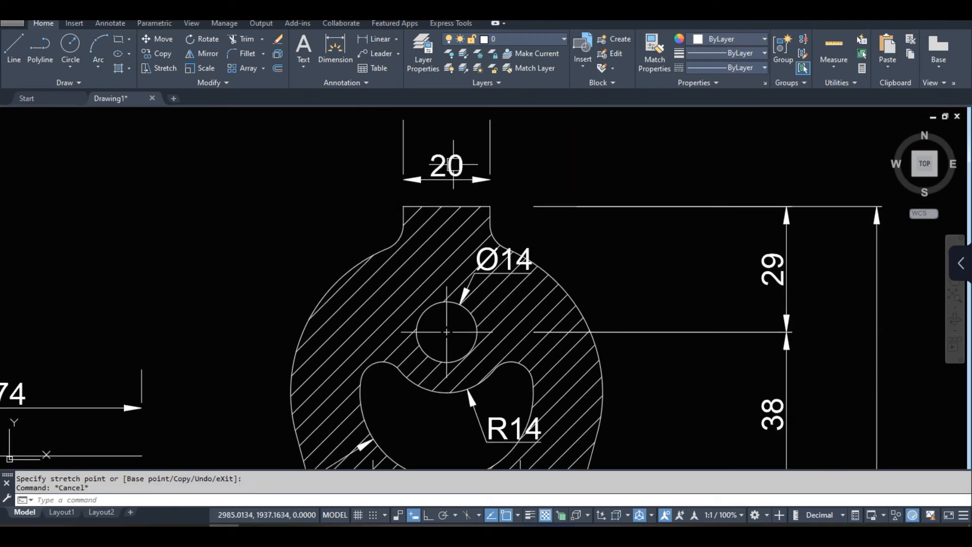
Step: Examine how far the extension lines start from the part, checking the dimension between the top hole and right small hole
{"action": "mouse_move", "coordinate": [540, 239]}
{"action": "middle_mouse_down"}
{"action": "mouse_move", "coordinate": [501, 196]}
{"action": "mouse_move", "coordinate": [517, 198]}
{"action": "middle_mouse_up"}
{"action": "scroll", "coordinate": [552, 237], "scroll_direction": "down", "scroll_amount": 6}
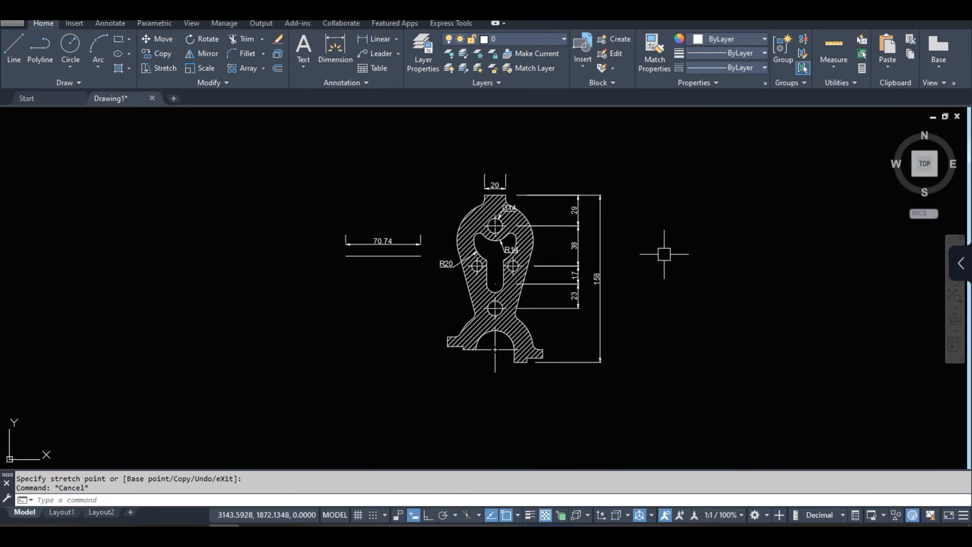
{"action": "scroll", "coordinate": [554, 288], "scroll_direction": "up", "scroll_amount": 2}
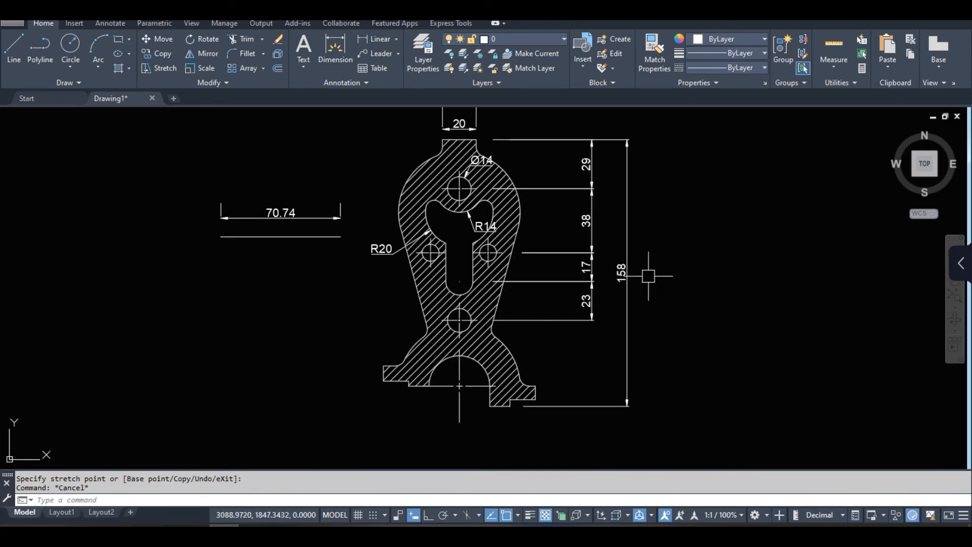
{"action": "scroll", "coordinate": [536, 181], "scroll_direction": "up", "scroll_amount": 2}
{"action": "left_click", "coordinate": [538, 193]}
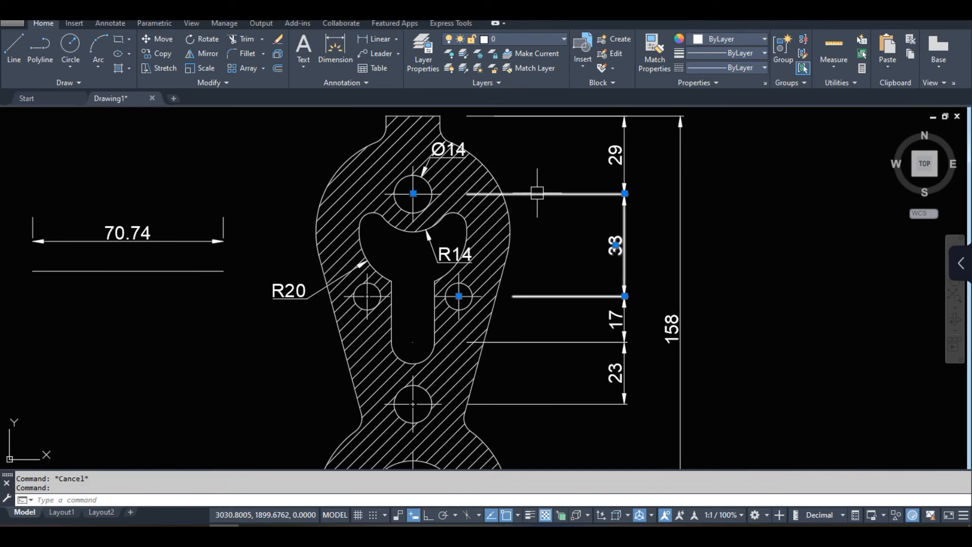
{"action": "key", "text": "Escape"}
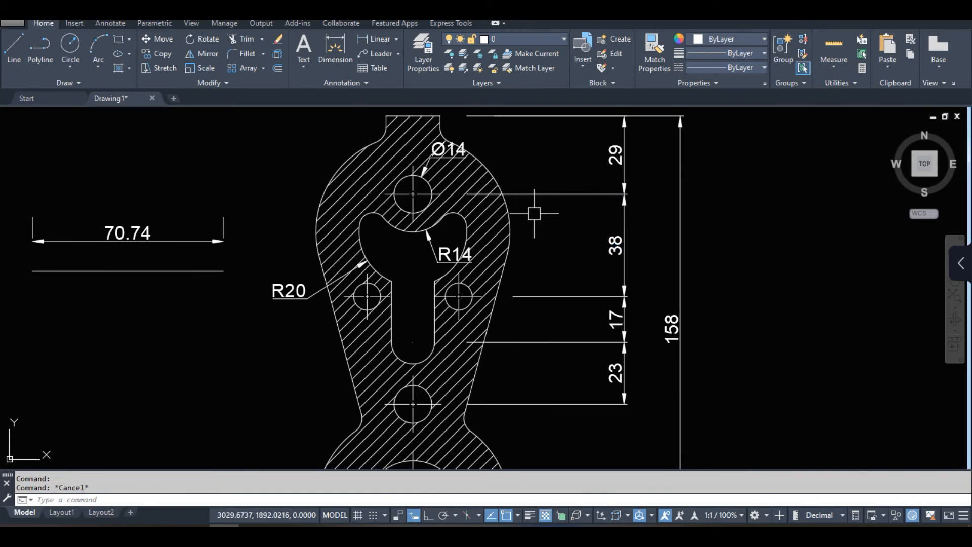
Step: Set the ISO-25 dimension style's extension-line offset from origin to 30 and make the style current
{"action": "key", "text": "Return"}
{"action": "left_click", "coordinate": [612, 243]}
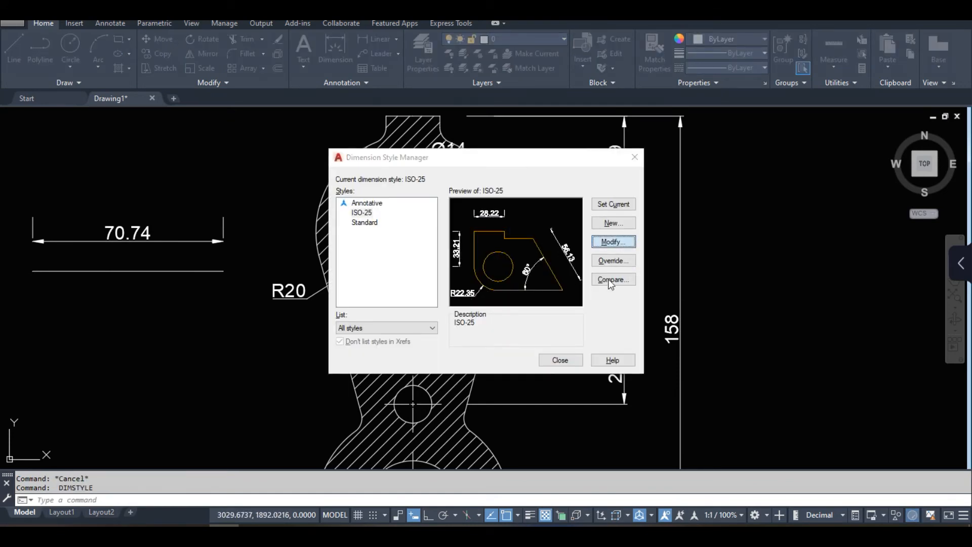
{"action": "double_click", "coordinate": [608, 302]}
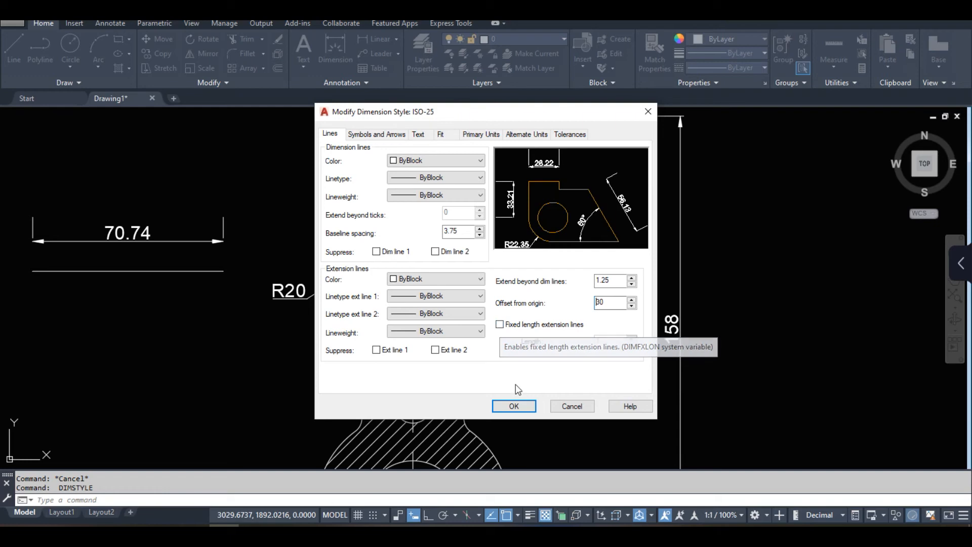
{"action": "left_click", "coordinate": [513, 406]}
{"action": "left_click", "coordinate": [604, 208]}
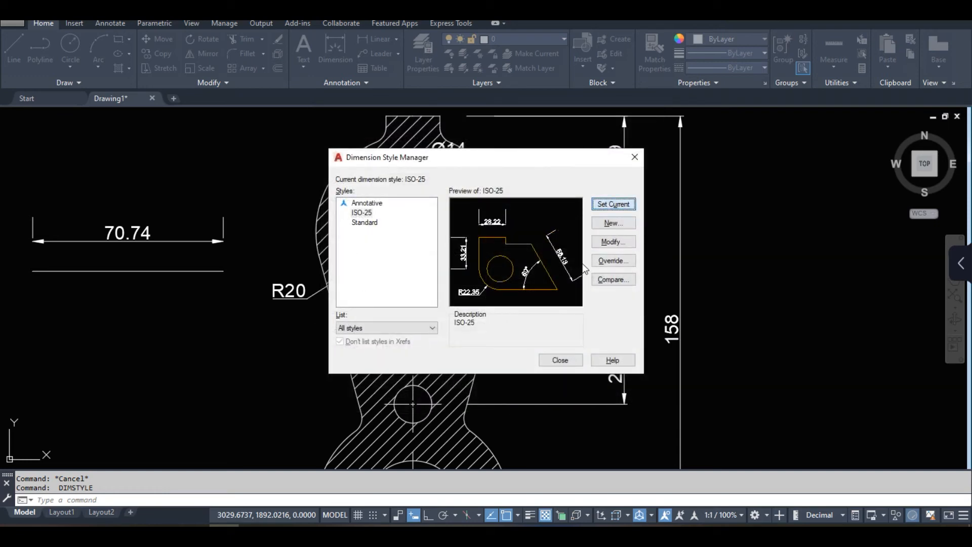
{"action": "left_click", "coordinate": [559, 360]}
Step: Stretch the upper origin point of the overall-height dimension from the neck's top edge to the upper end of the adjacent vertical dimension line
{"action": "scroll", "coordinate": [503, 321], "scroll_direction": "down", "scroll_amount": 5}
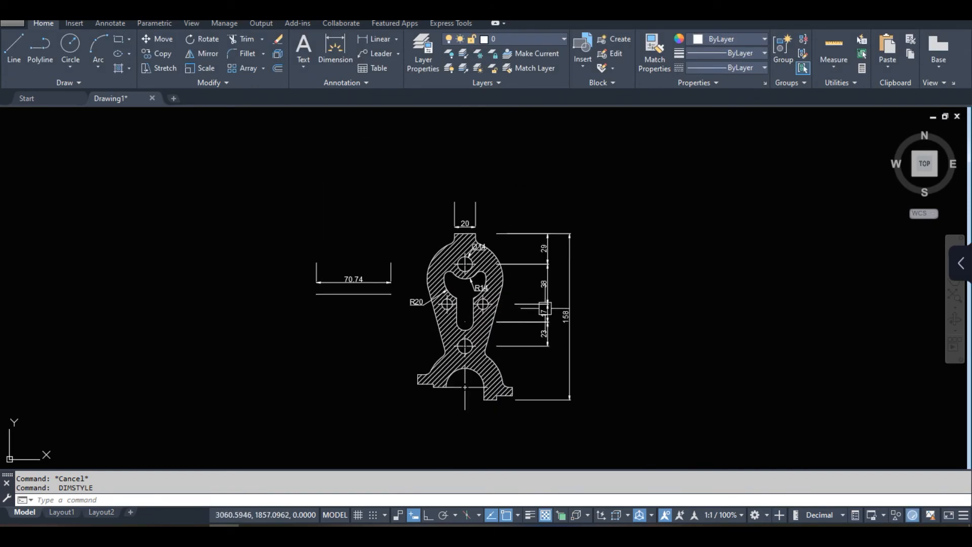
{"action": "scroll", "coordinate": [471, 276], "scroll_direction": "up", "scroll_amount": 4}
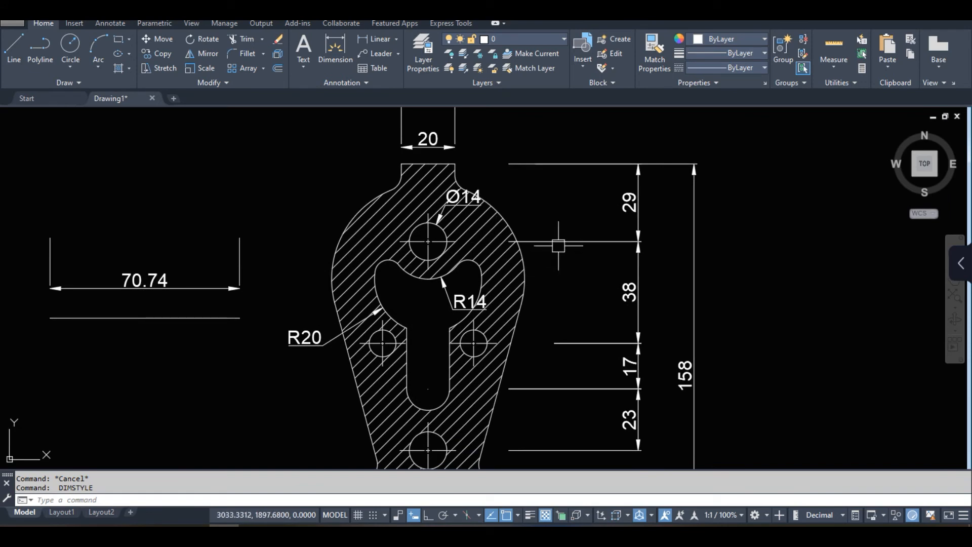
{"action": "mouse_move", "coordinate": [512, 215]}
{"action": "middle_mouse_down"}
{"action": "mouse_move", "coordinate": [462, 223]}
{"action": "mouse_move", "coordinate": [455, 211]}
{"action": "middle_mouse_up"}
{"action": "scroll", "coordinate": [472, 213], "scroll_direction": "down", "scroll_amount": 3}
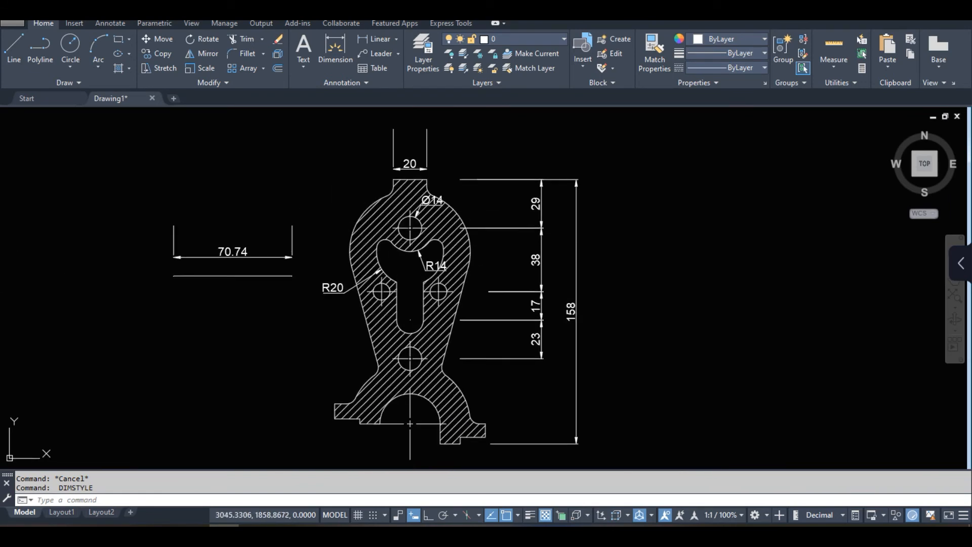
{"action": "middle_click_drag", "start_coordinate": [512, 296], "coordinate": [512, 269]}
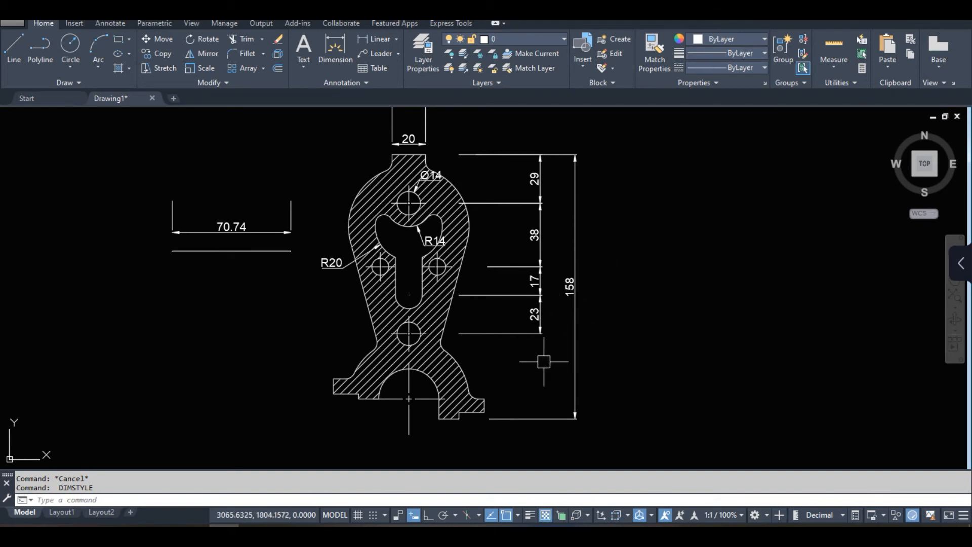
{"action": "scroll", "coordinate": [531, 148], "scroll_direction": "up", "scroll_amount": 2}
{"action": "left_click", "coordinate": [444, 158]}
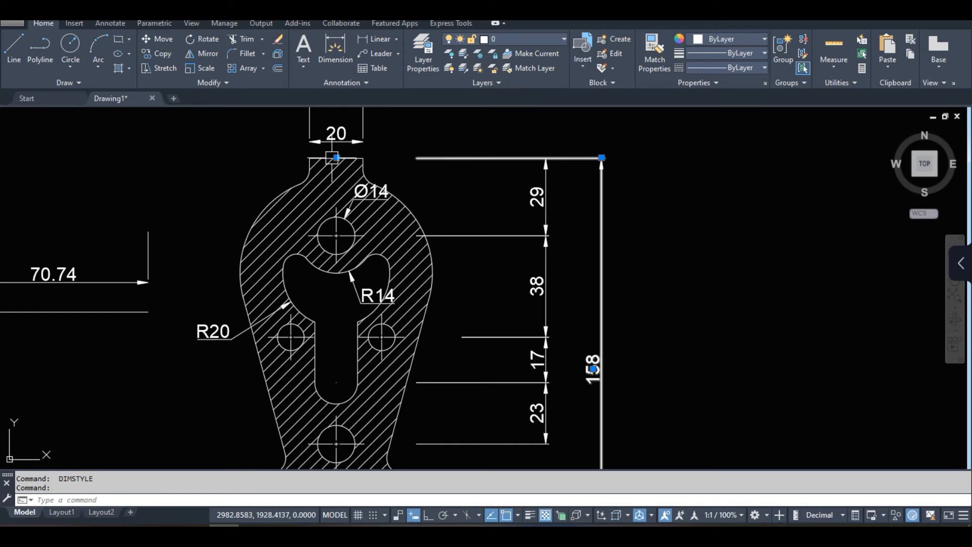
{"action": "left_click", "coordinate": [337, 157]}
{"action": "left_click", "coordinate": [545, 158]}
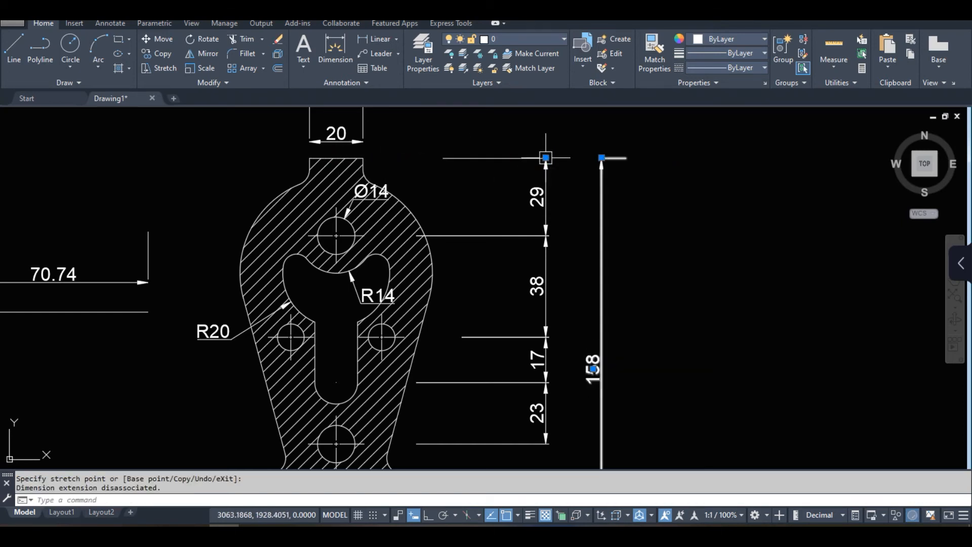
{"action": "middle_click_drag", "start_coordinate": [514, 216], "coordinate": [514, 204]}
{"action": "key", "text": "Escape"}
{"action": "left_click", "coordinate": [501, 148]}
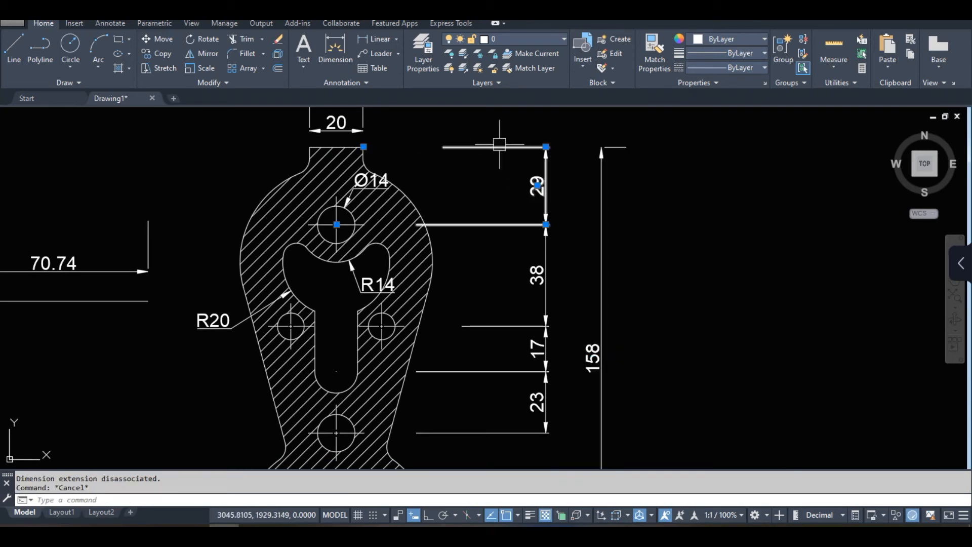
{"action": "left_click", "coordinate": [363, 146]}
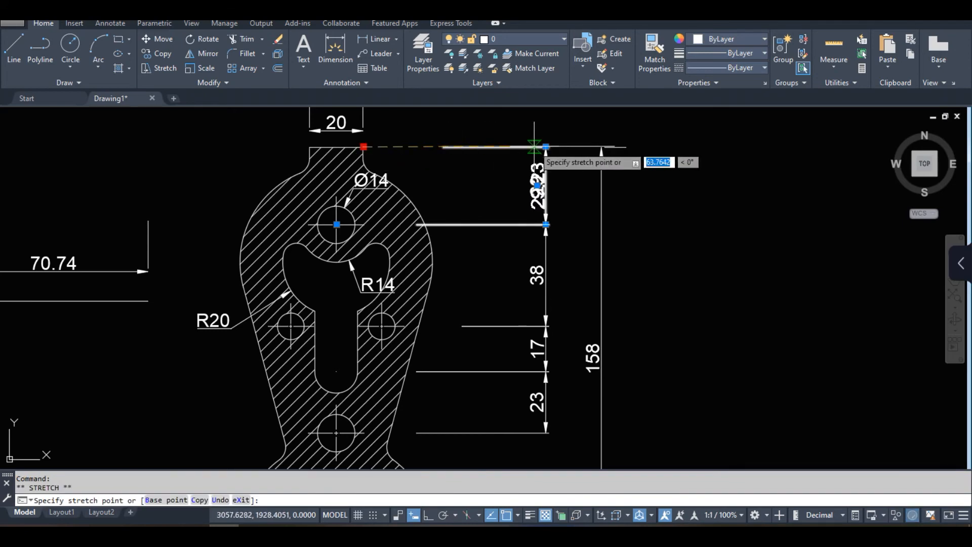
{"action": "key", "text": "Escape"}
{"action": "scroll", "coordinate": [499, 147], "scroll_direction": "down", "scroll_amount": 2}
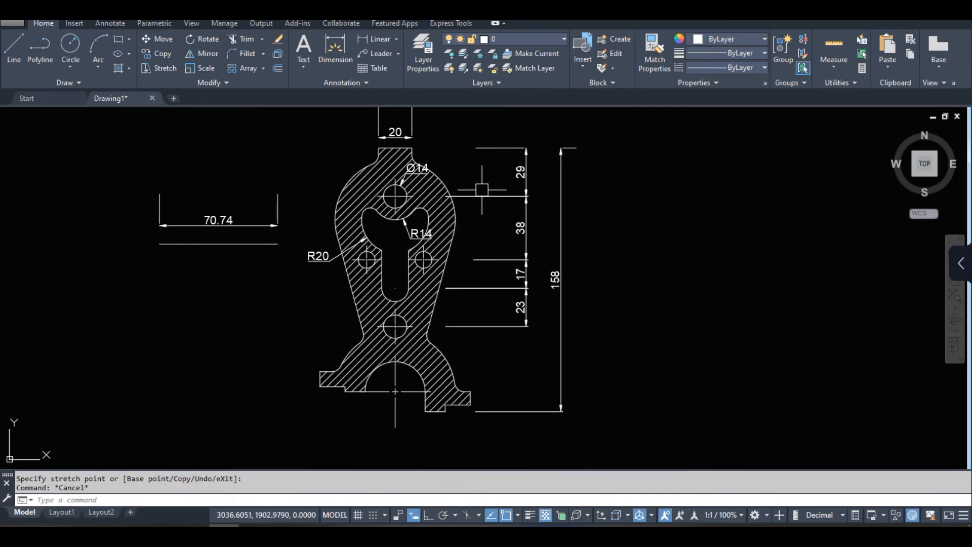
{"action": "left_click", "coordinate": [472, 190]}
{"action": "scroll", "coordinate": [473, 190], "scroll_direction": "up", "scroll_amount": 4}
{"action": "left_click", "coordinate": [261, 190]}
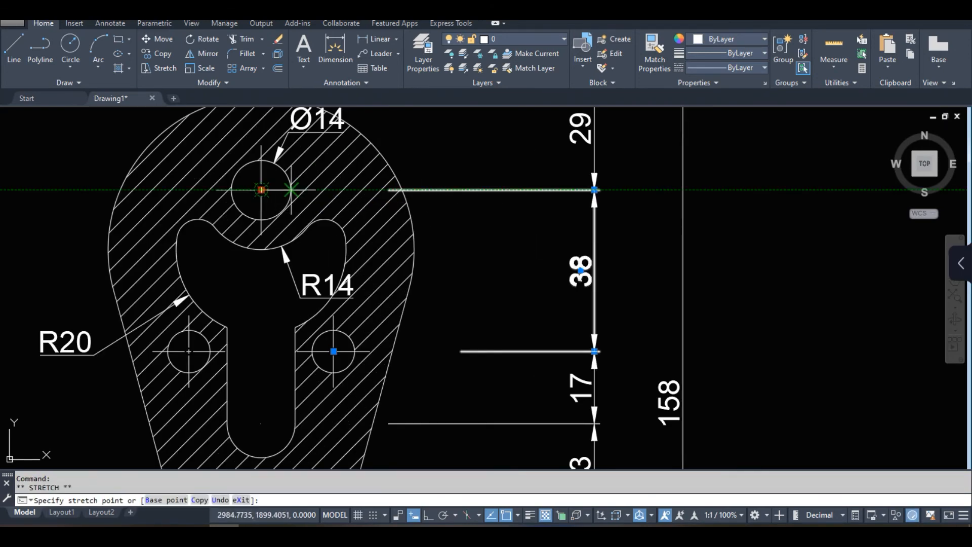
{"action": "key", "text": "Escape"}
Step: Set the ISO-25 dimension style's extension-line offset from origin to 0
{"action": "scroll", "coordinate": [499, 208], "scroll_direction": "down", "scroll_amount": 4}
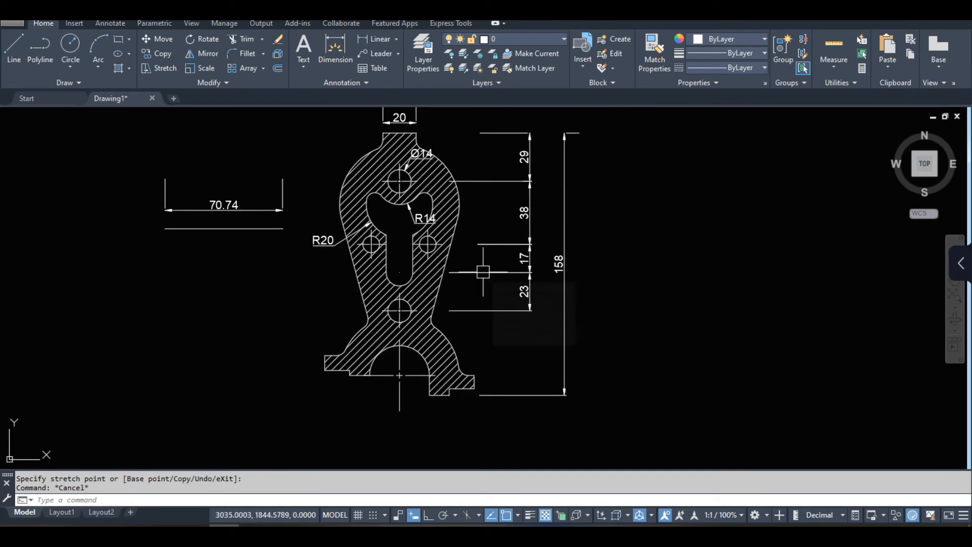
{"action": "middle_click_drag", "start_coordinate": [598, 326], "coordinate": [593, 347]}
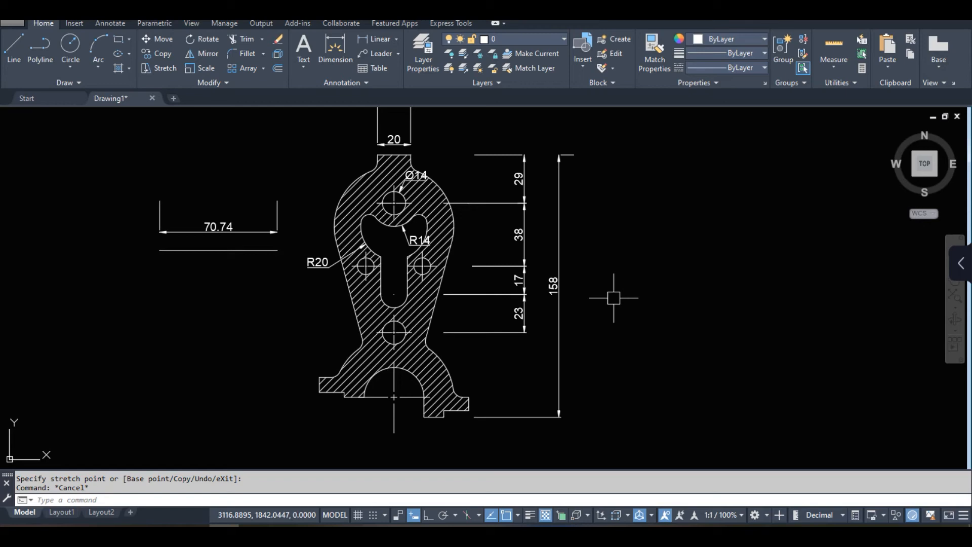
{"action": "type", "text": "d"}
{"action": "key", "text": "Return"}
{"action": "left_click", "coordinate": [611, 242]}
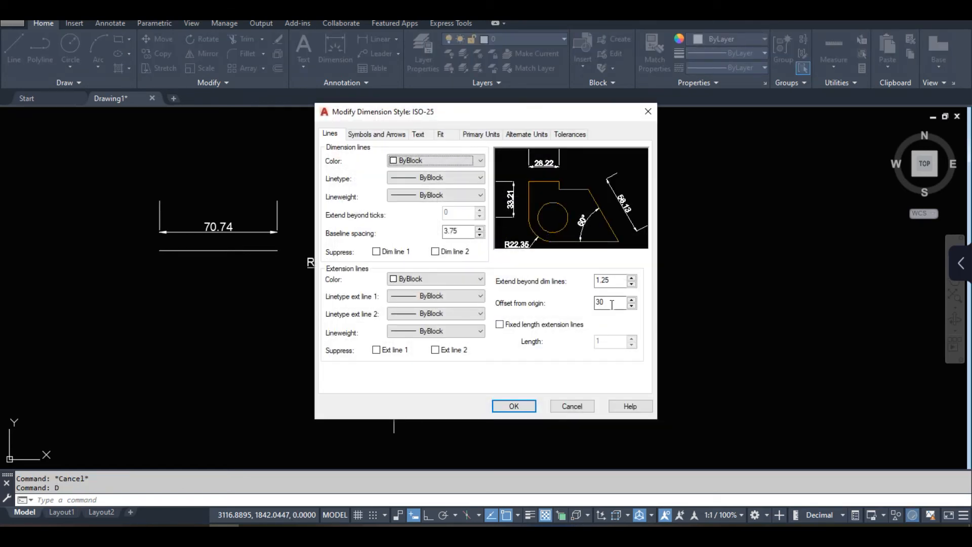
{"action": "left_click", "coordinate": [535, 406]}
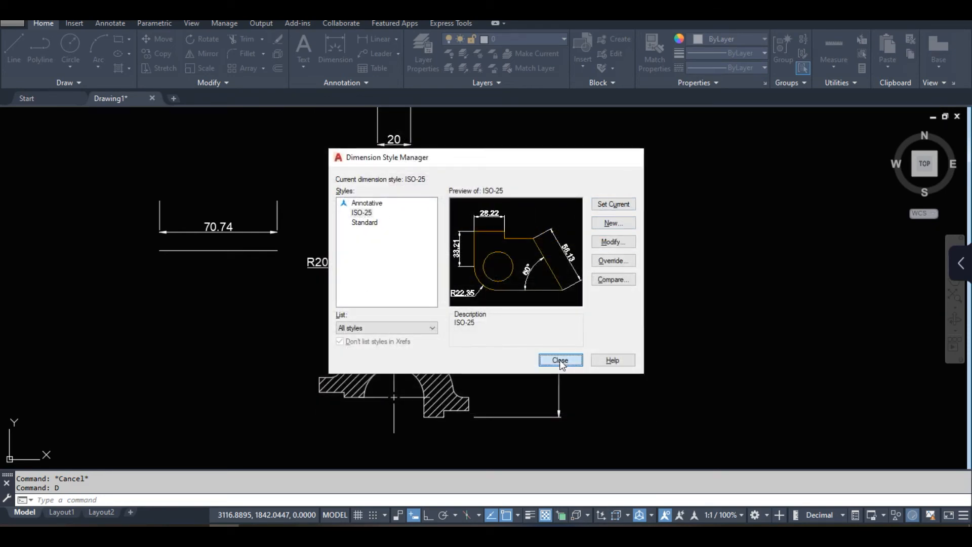
{"action": "left_click", "coordinate": [560, 360]}
Step: Examine where the extension lines start on the part, checking the overall-height dimension and the chain of vertical dimensions beside it
{"action": "scroll", "coordinate": [386, 131], "scroll_direction": "up", "scroll_amount": 2}
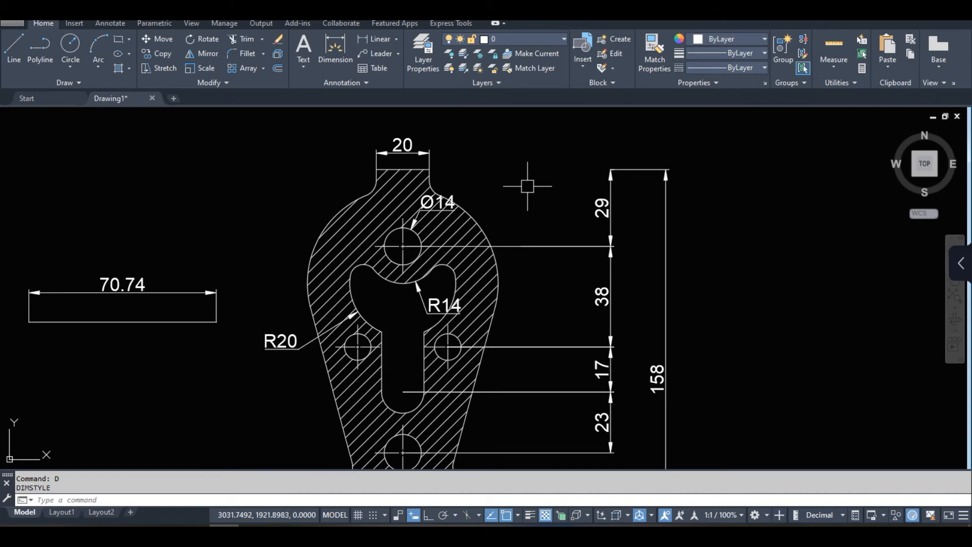
{"action": "middle_click_drag", "start_coordinate": [526, 186], "coordinate": [508, 190]}
{"action": "left_click", "coordinate": [610, 174]}
{"action": "scroll", "coordinate": [582, 165], "scroll_direction": "up", "scroll_amount": 4}
{"action": "scroll", "coordinate": [564, 192], "scroll_direction": "down", "scroll_amount": 5}
{"action": "scroll", "coordinate": [577, 263], "scroll_direction": "down", "scroll_amount": 3}
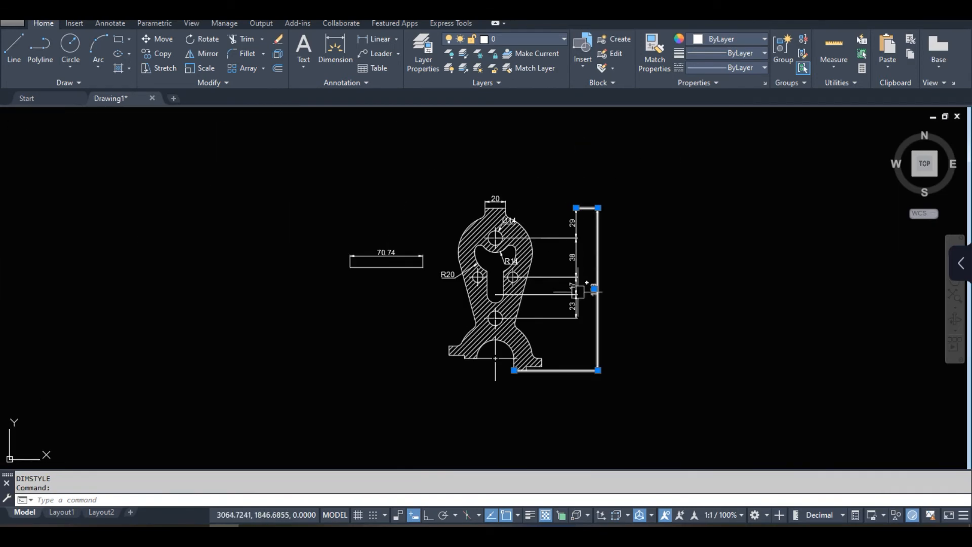
{"action": "scroll", "coordinate": [543, 360], "scroll_direction": "up", "scroll_amount": 2}
{"action": "key", "text": "Escape"}
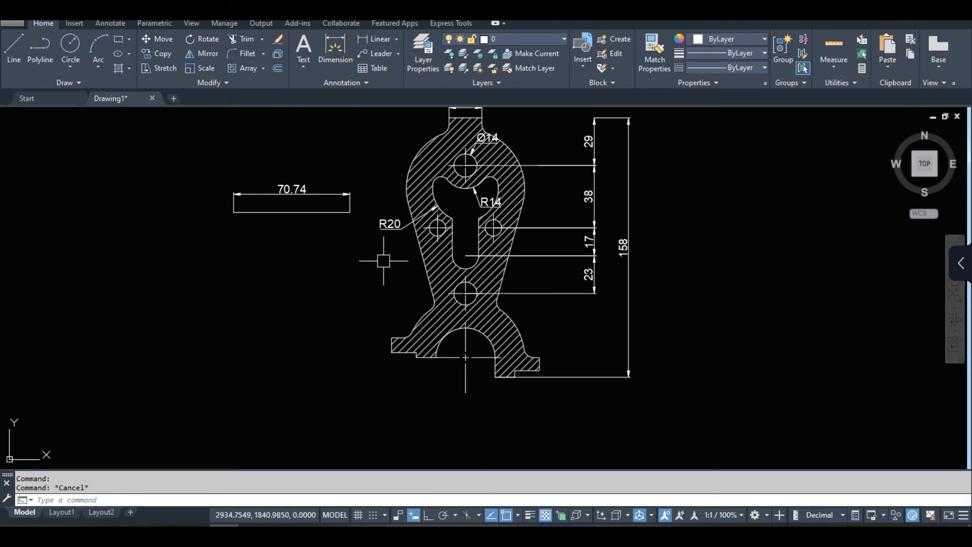
{"action": "middle_click_drag", "start_coordinate": [395, 268], "coordinate": [379, 310]}
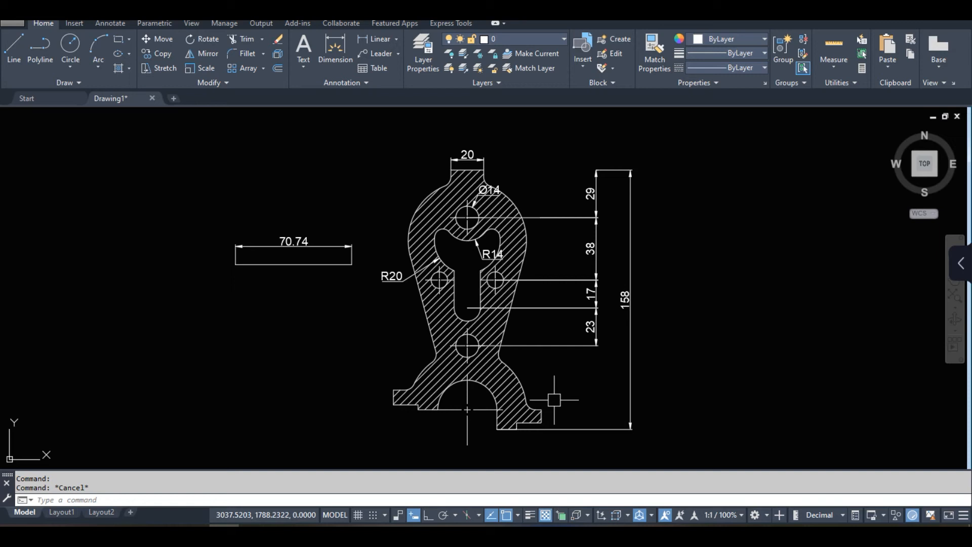
Step: Add a radius dimension to the small hole on the slot's right side, placing its text up and to the right of the hole
{"action": "scroll", "coordinate": [507, 304], "scroll_direction": "up", "scroll_amount": 3}
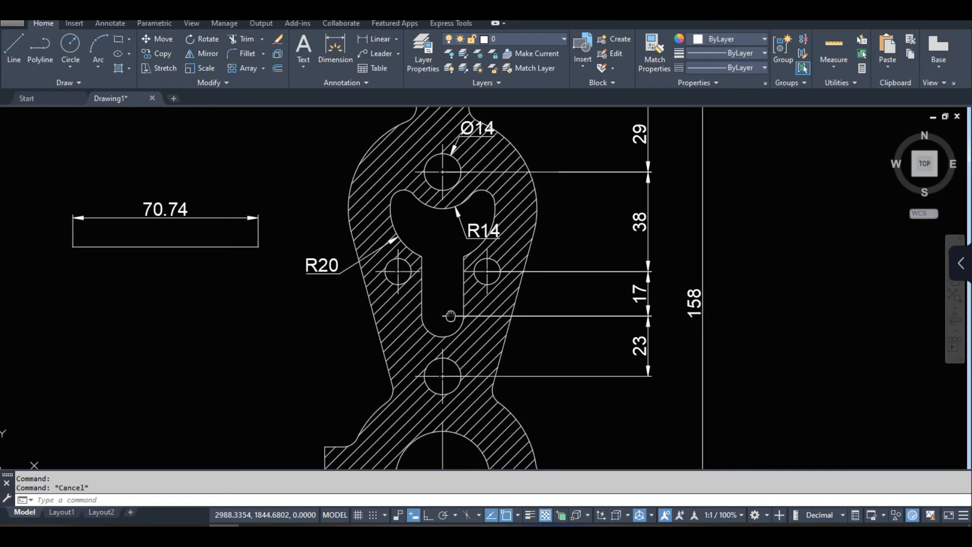
{"action": "type", "text": "dra"}
{"action": "key", "text": "Return"}
{"action": "scroll", "coordinate": [481, 265], "scroll_direction": "up", "scroll_amount": 6}
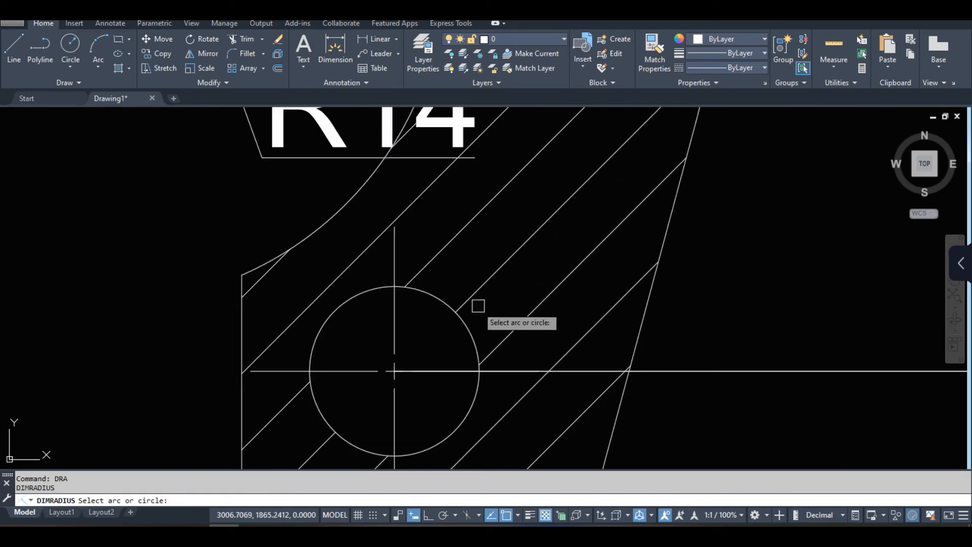
{"action": "left_click", "coordinate": [441, 300]}
{"action": "left_click", "coordinate": [495, 249]}
{"action": "scroll", "coordinate": [494, 249], "scroll_direction": "down", "scroll_amount": 7}
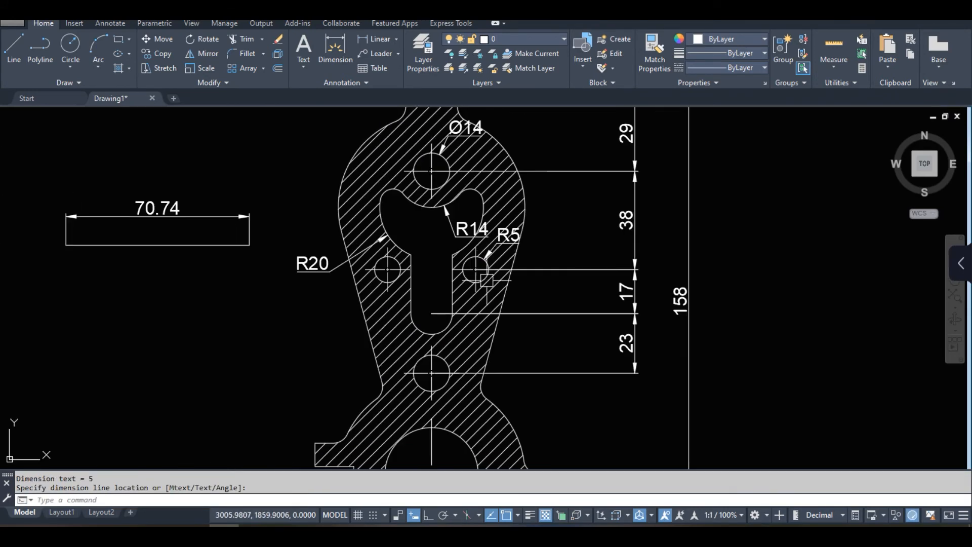
{"action": "middle_click_drag", "start_coordinate": [294, 270], "coordinate": [319, 277]}
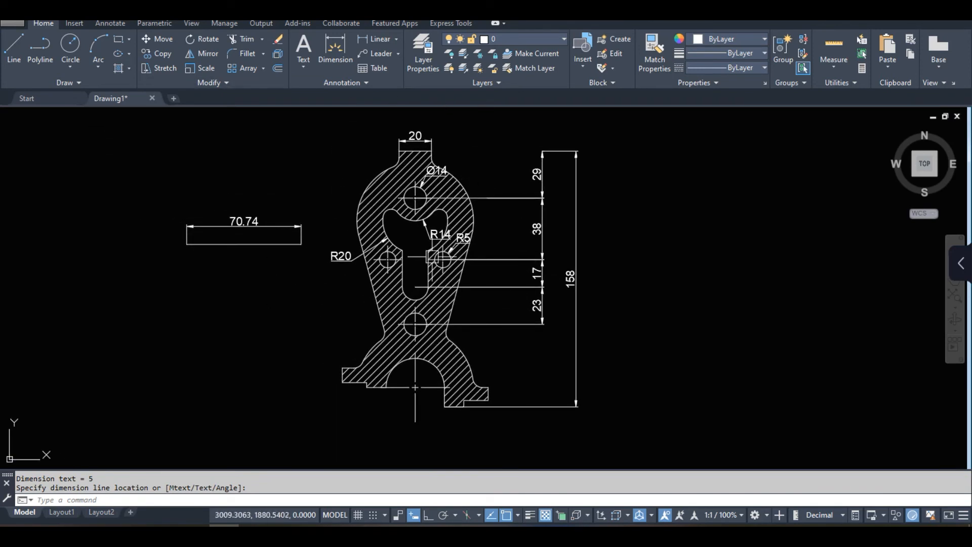
{"action": "middle_click_drag", "start_coordinate": [357, 272], "coordinate": [376, 269]}
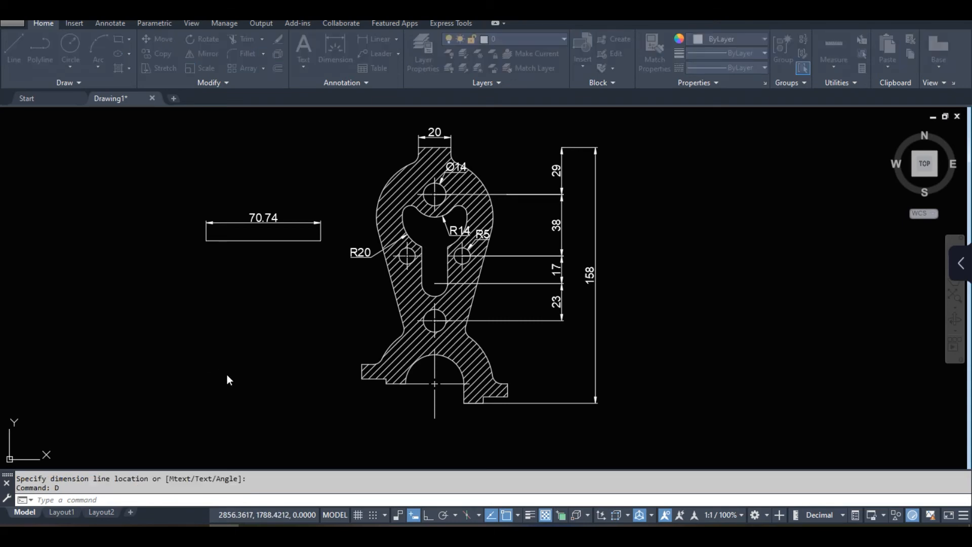
Step: Review the ISO-25 dimension style's settings without changing them, and look through the available dimension types
{"action": "type", "text": "D"}
{"action": "key", "text": "Return"}
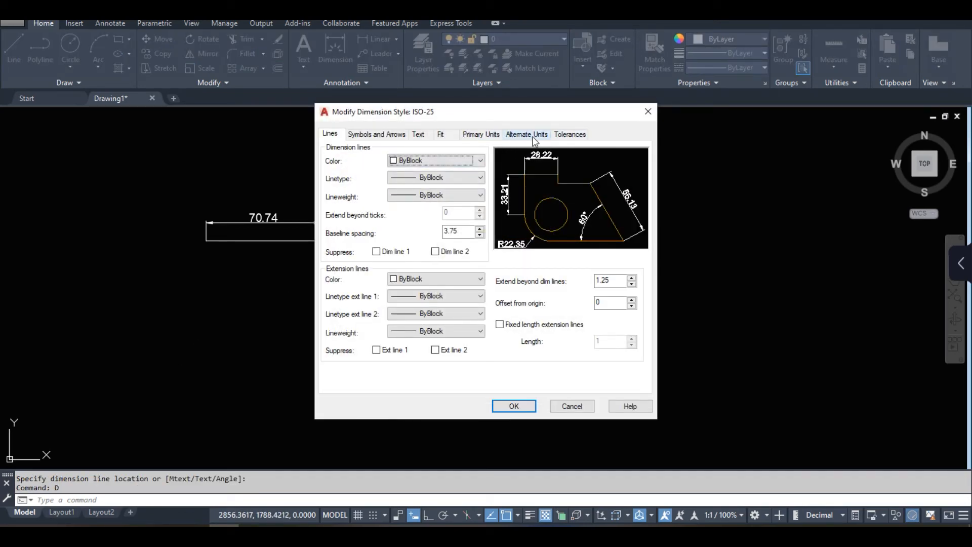
{"action": "left_click", "coordinate": [648, 111]}
{"action": "left_click", "coordinate": [640, 158]}
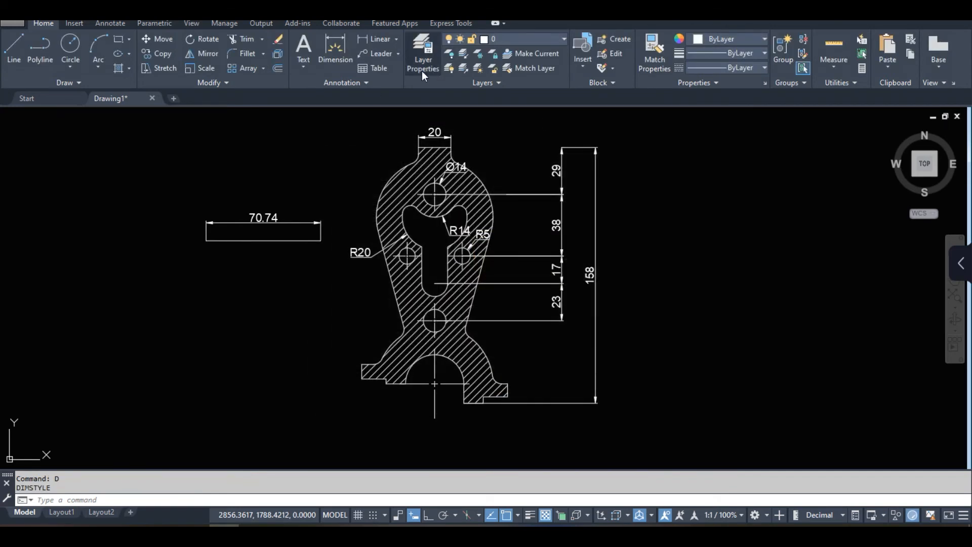
{"action": "left_click", "coordinate": [396, 40]}
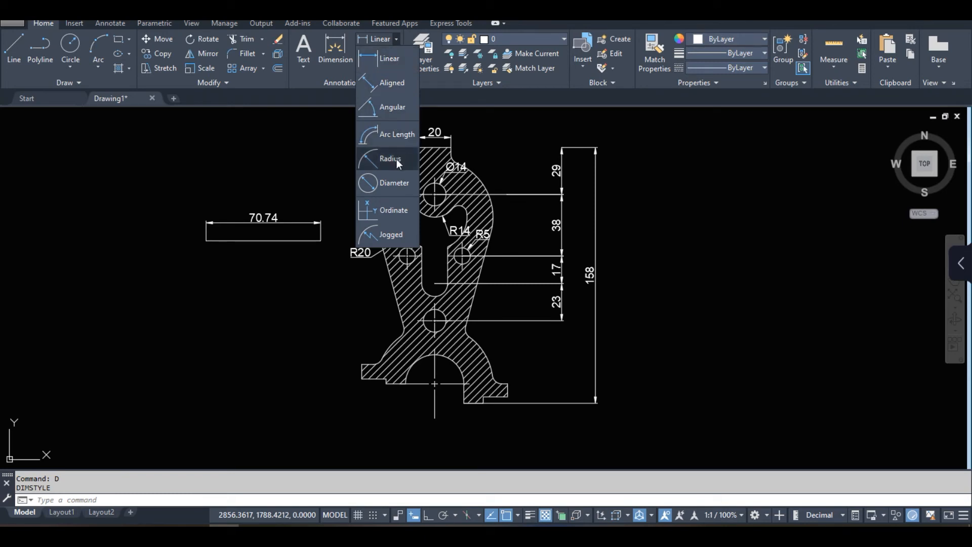
Step: Draw two connected lines in the empty area left of the part, meeting at an upper corner of about 79°
{"action": "middle_click_drag", "start_coordinate": [261, 327], "coordinate": [484, 329]}
{"action": "left_click", "coordinate": [13, 48]}
{"action": "left_click", "coordinate": [102, 290]}
{"action": "left_click", "coordinate": [205, 213]}
{"action": "left_click", "coordinate": [270, 346]}
{"action": "key", "text": "Return"}
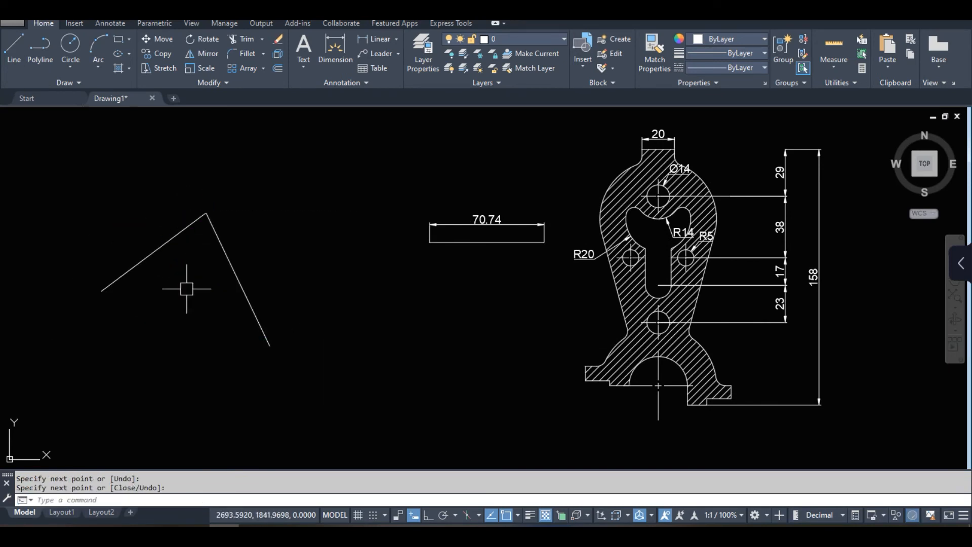
Step: Add an angular dimension between the two connected lines, placing its arc just inside the corner
{"action": "type", "text": "dan"}
{"action": "key", "text": "Return"}
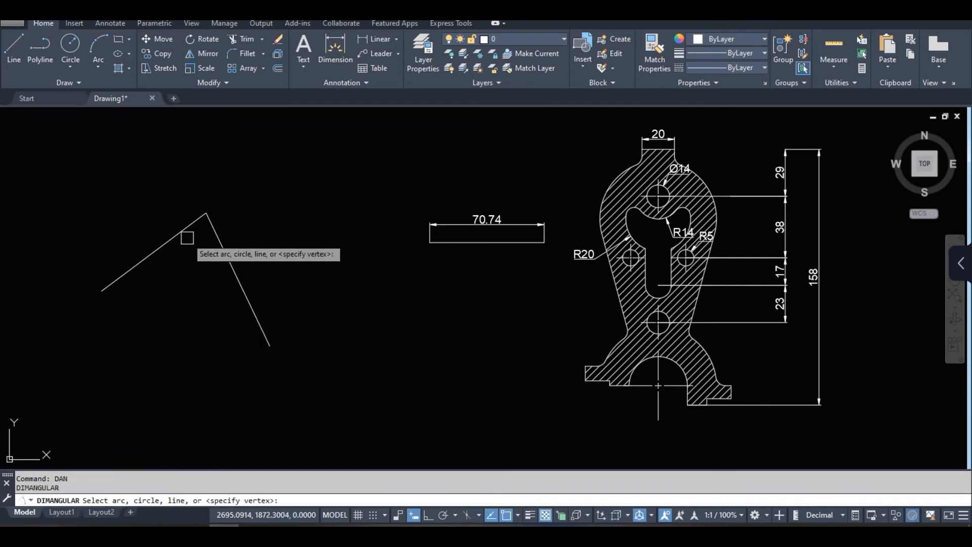
{"action": "left_click", "coordinate": [187, 237]}
{"action": "left_click", "coordinate": [226, 251]}
{"action": "left_click", "coordinate": [210, 257]}
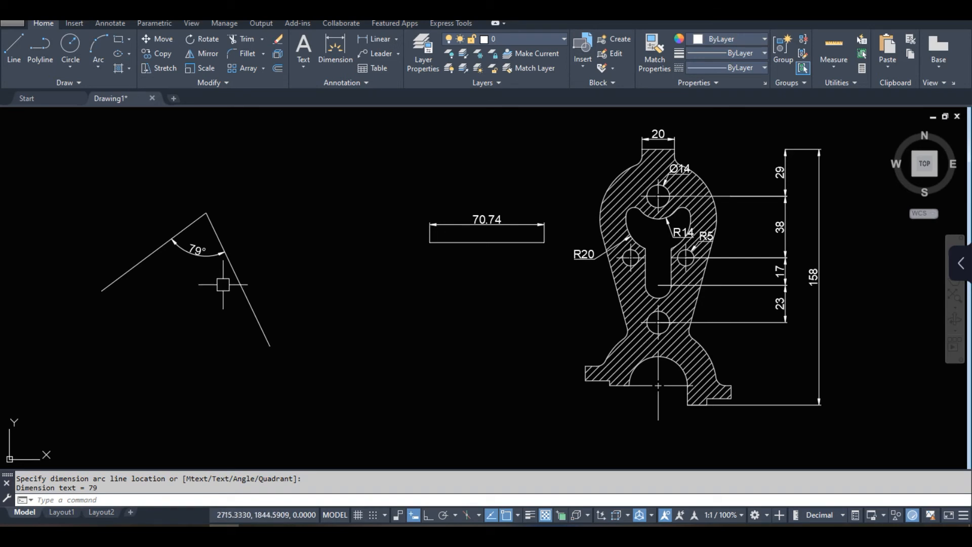
Step: Draw an upward-bulging three-point arc between the angled lines and the dimensioned horizontal line
{"action": "left_click", "coordinate": [396, 40]}
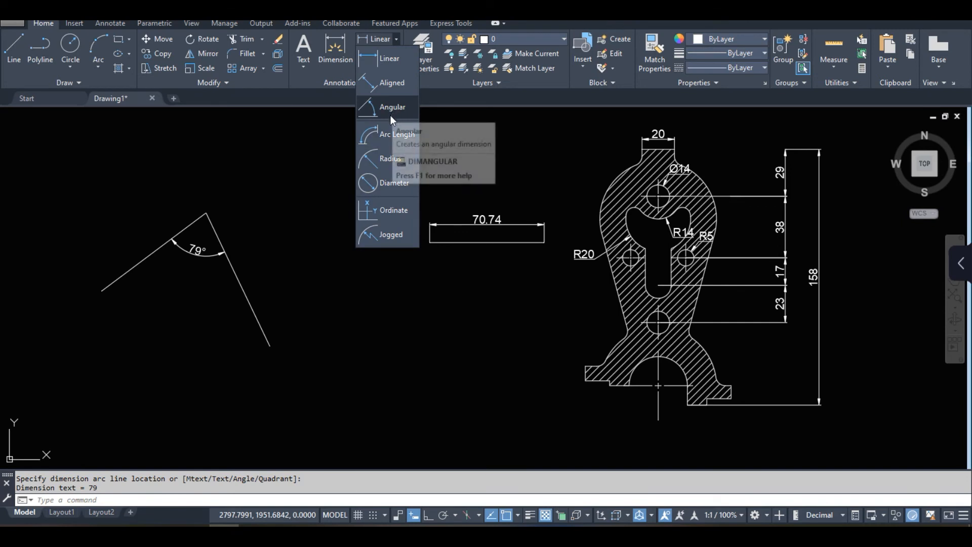
{"action": "left_click", "coordinate": [99, 53]}
{"action": "left_click", "coordinate": [292, 264]}
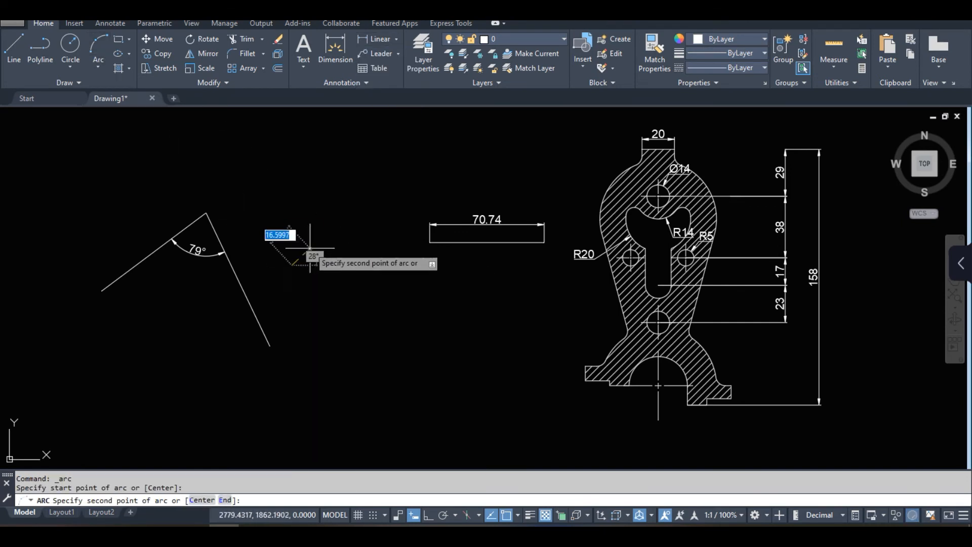
{"action": "left_click", "coordinate": [327, 226]}
{"action": "left_click", "coordinate": [383, 257]}
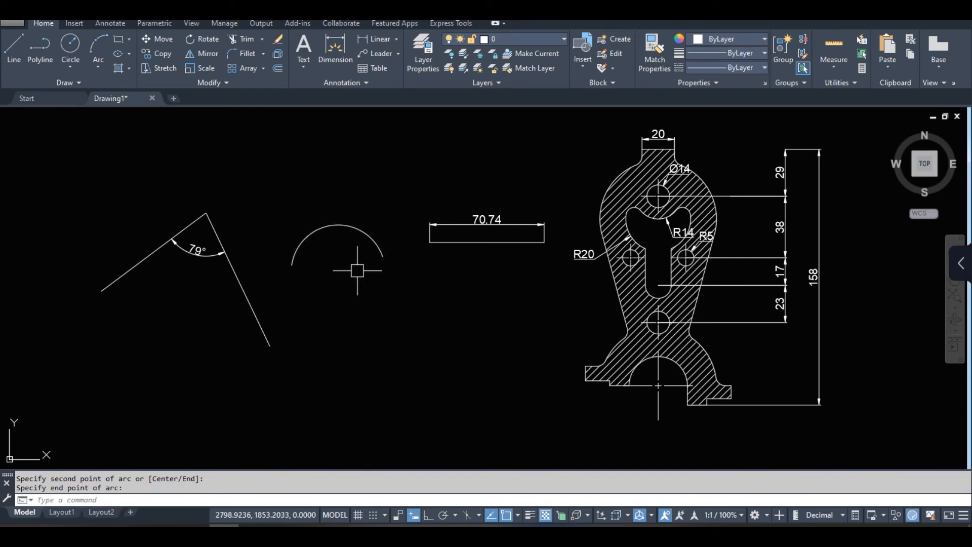
{"action": "type", "text": "DRa"}
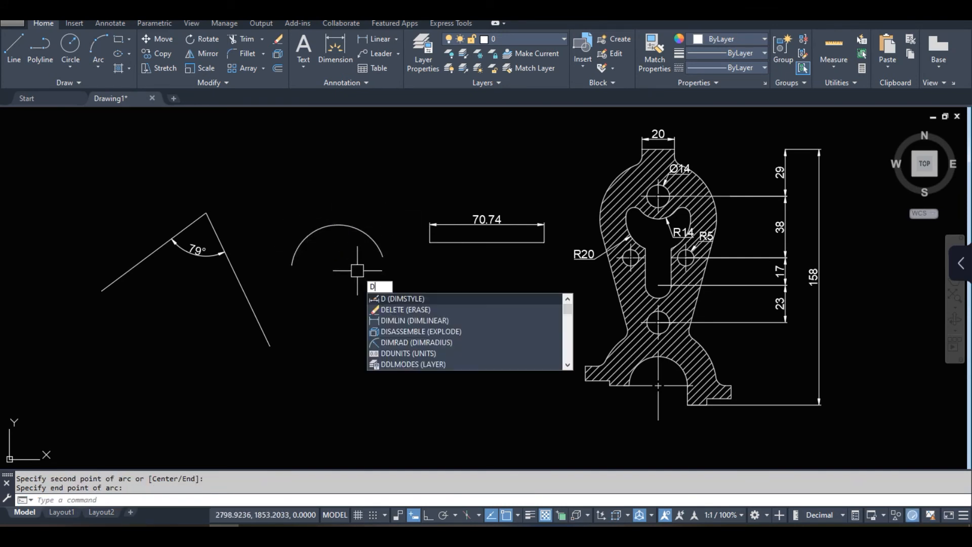
{"action": "key", "text": "Return"}
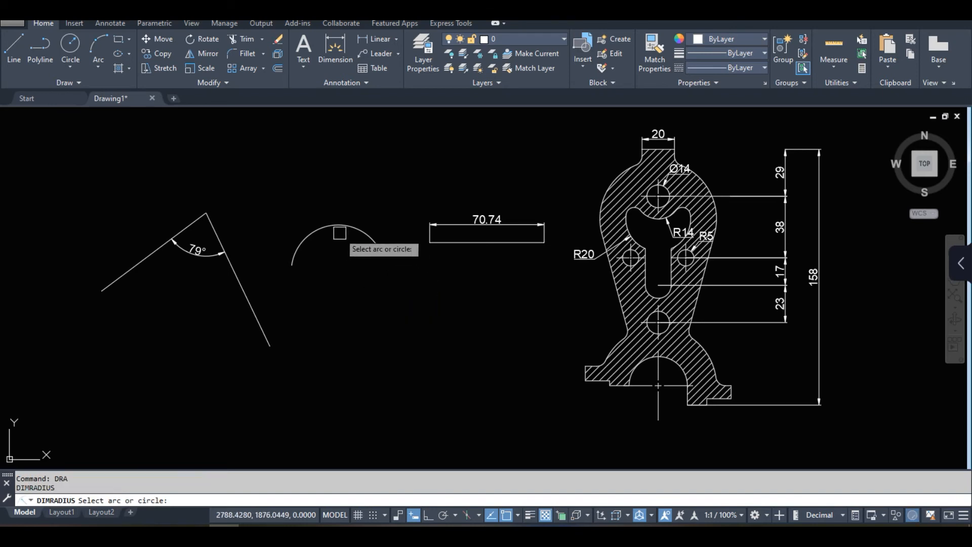
{"action": "left_click", "coordinate": [337, 225]}
{"action": "scroll", "coordinate": [338, 218], "scroll_direction": "up", "scroll_amount": 4}
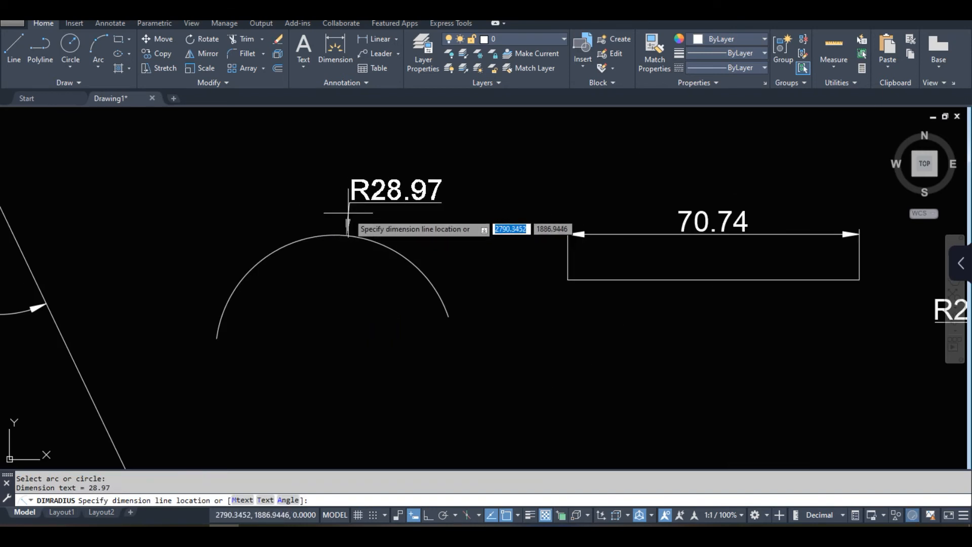
{"action": "key", "text": "Escape"}
{"action": "key", "text": "Escape"}
Step: Add an arc length dimension to the sample arc, placing the dimension just above it
{"action": "type", "text": "DAR"}
{"action": "key", "text": "Return"}
{"action": "left_click", "coordinate": [338, 233]}
{"action": "left_click", "coordinate": [332, 196]}
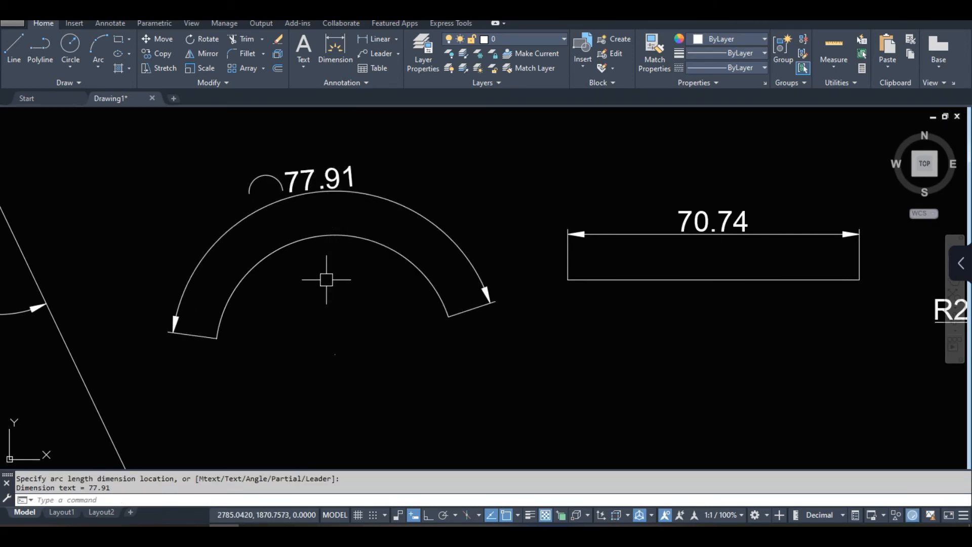
{"action": "scroll", "coordinate": [326, 279], "scroll_direction": "down", "scroll_amount": 2}
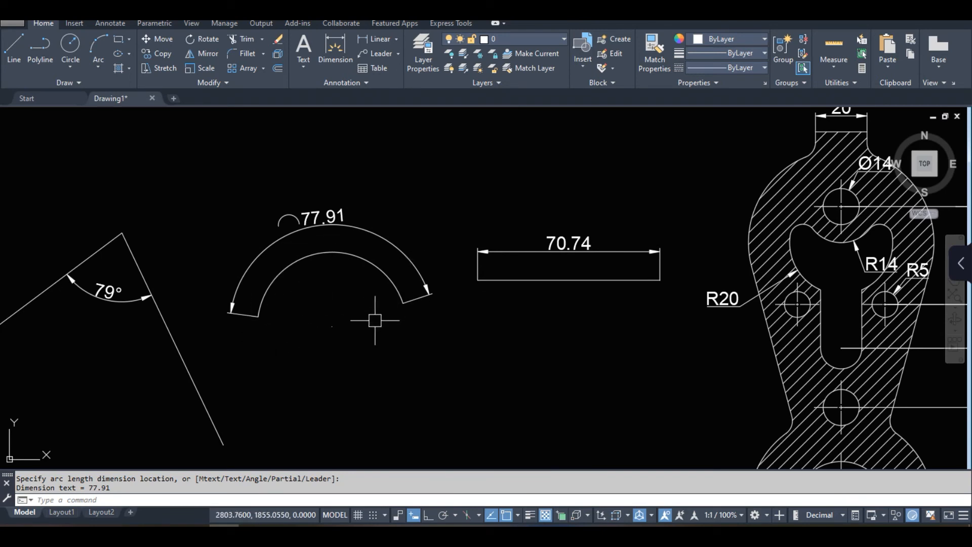
{"action": "scroll", "coordinate": [375, 320], "scroll_direction": "down", "scroll_amount": 2}
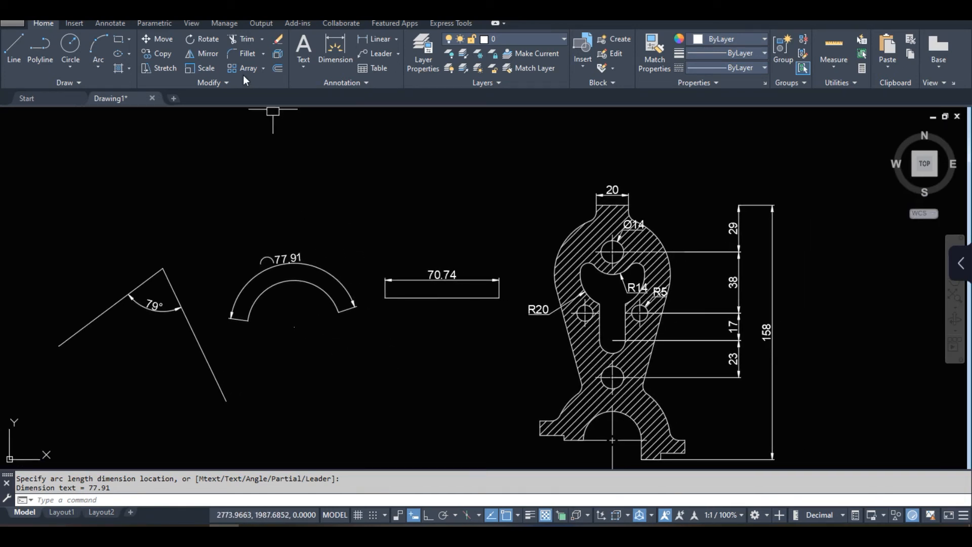
{"action": "left_click", "coordinate": [396, 39]}
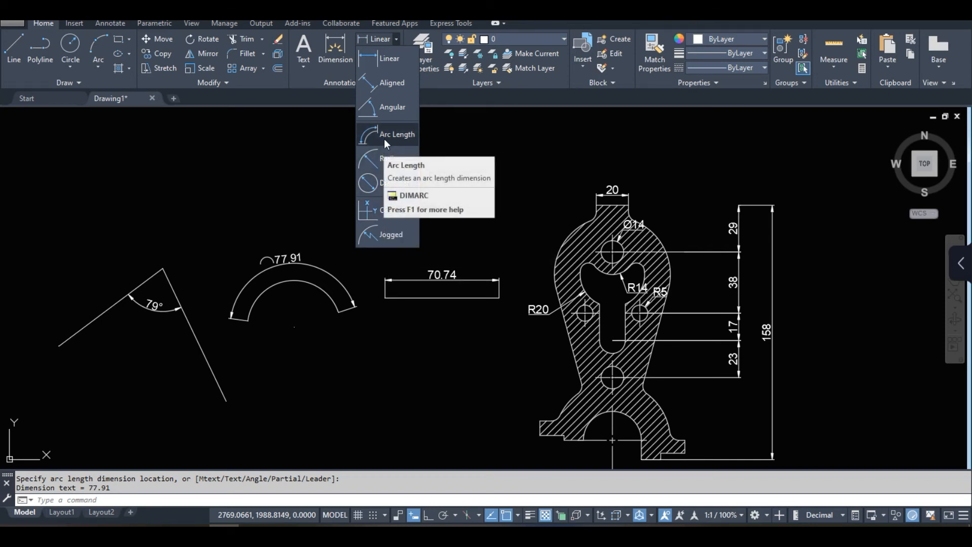
{"action": "left_click", "coordinate": [291, 175]}
{"action": "middle_click_drag", "start_coordinate": [235, 306], "coordinate": [274, 279]}
{"action": "left_click", "coordinate": [238, 319]}
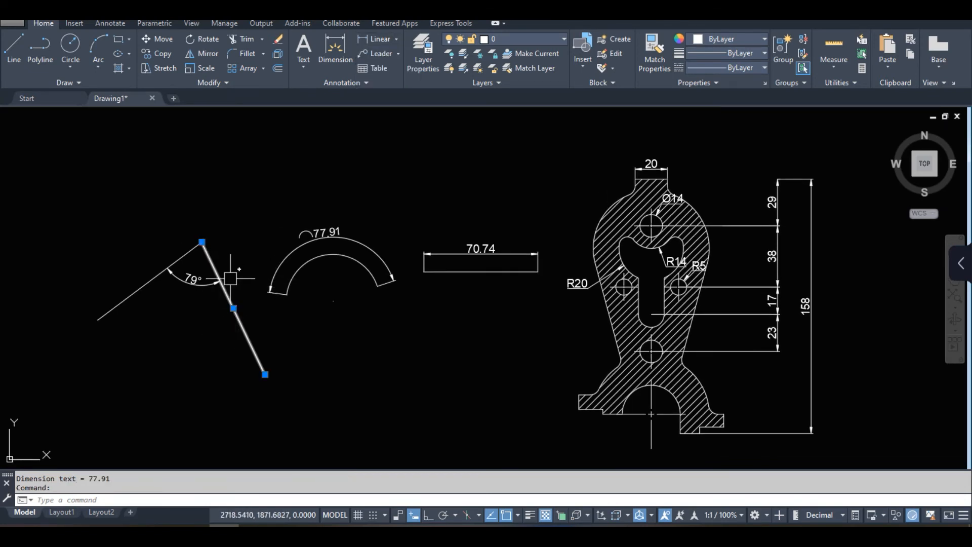
{"action": "key", "text": "Escape"}
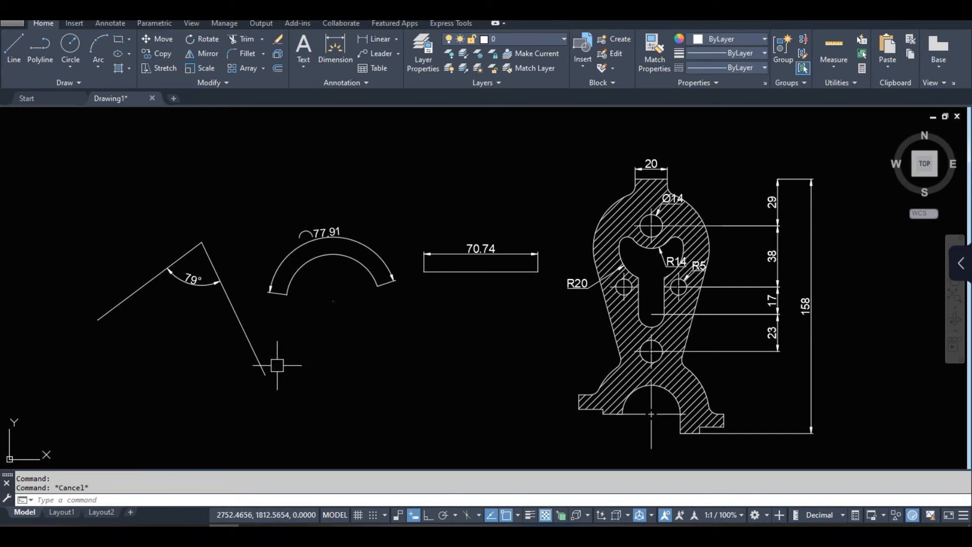
Step: Add an aligned dimension to the steeper of the two angled lines, placing it close to the line's outer side
{"action": "type", "text": "DAL"}
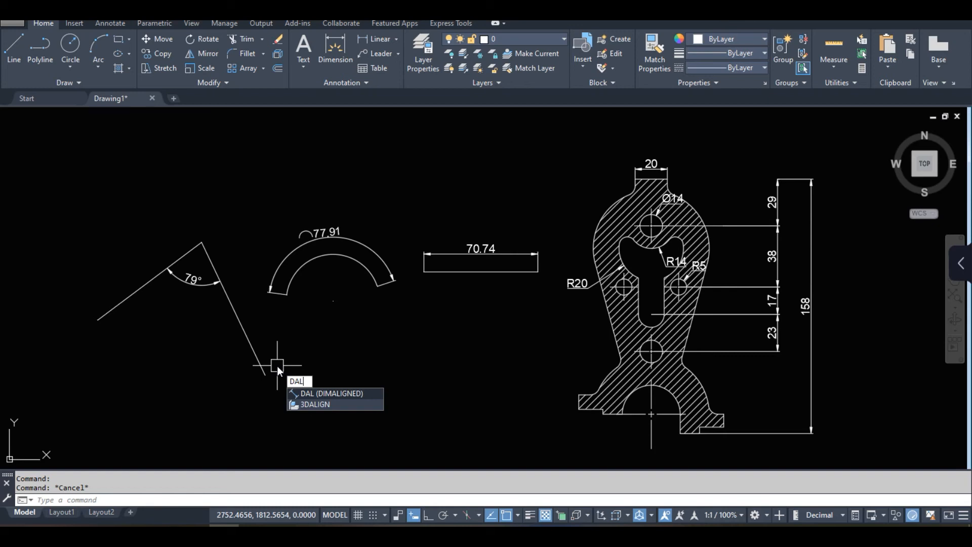
{"action": "key", "text": "Return"}
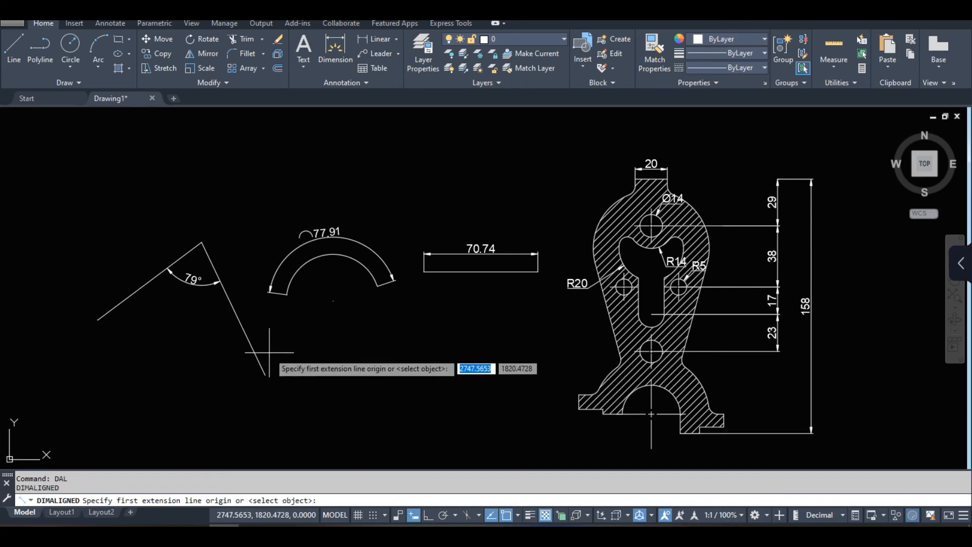
{"action": "key", "text": "Return"}
{"action": "left_click", "coordinate": [249, 343]}
{"action": "scroll", "coordinate": [253, 340], "scroll_direction": "up", "scroll_amount": 4}
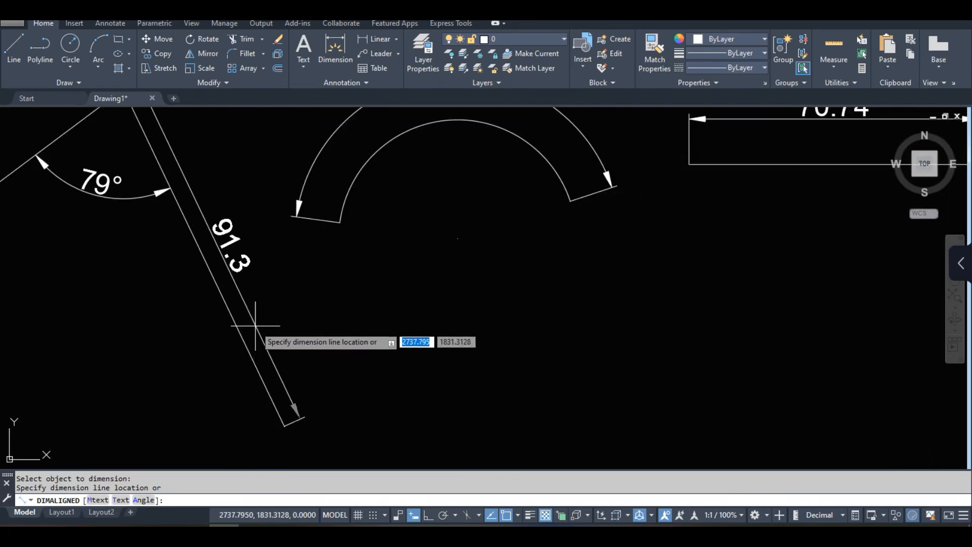
{"action": "left_click", "coordinate": [261, 324]}
{"action": "scroll", "coordinate": [281, 350], "scroll_direction": "down", "scroll_amount": 3}
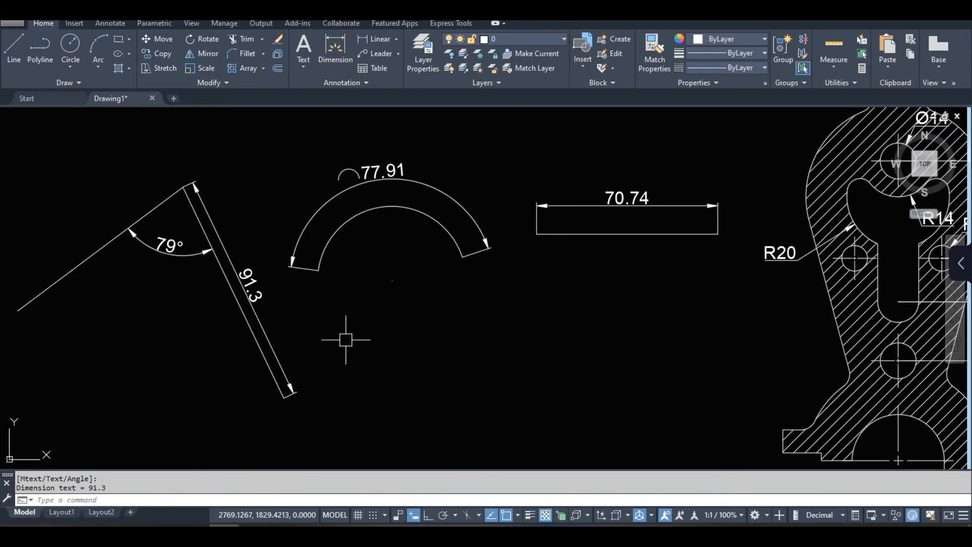
{"action": "scroll", "coordinate": [344, 339], "scroll_direction": "down", "scroll_amount": 2}
{"action": "scroll", "coordinate": [357, 336], "scroll_direction": "down", "scroll_amount": 1}
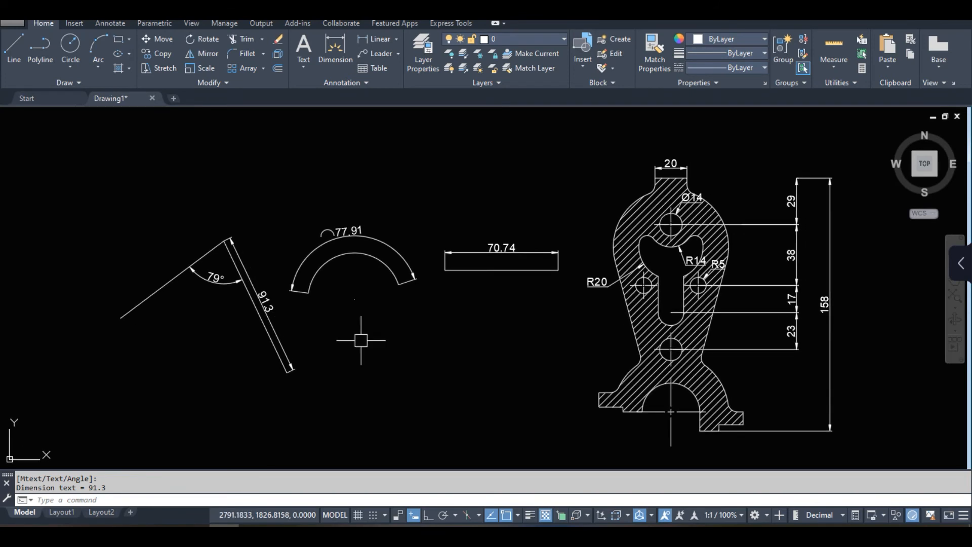
{"action": "left_click", "coordinate": [396, 39]}
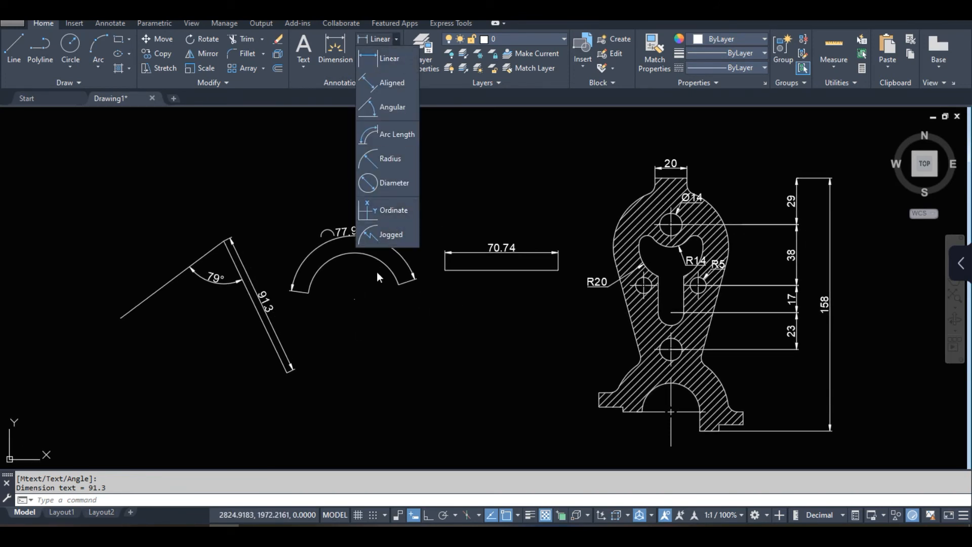
{"action": "left_click", "coordinate": [381, 329]}
{"action": "middle_click_drag", "start_coordinate": [309, 350], "coordinate": [330, 351]}
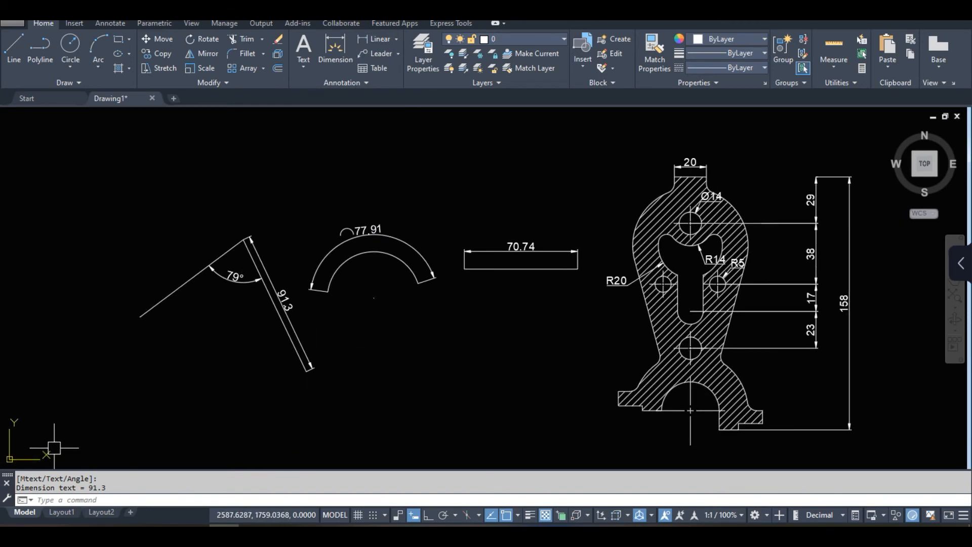
{"action": "middle_click_drag", "start_coordinate": [57, 449], "coordinate": [99, 412]}
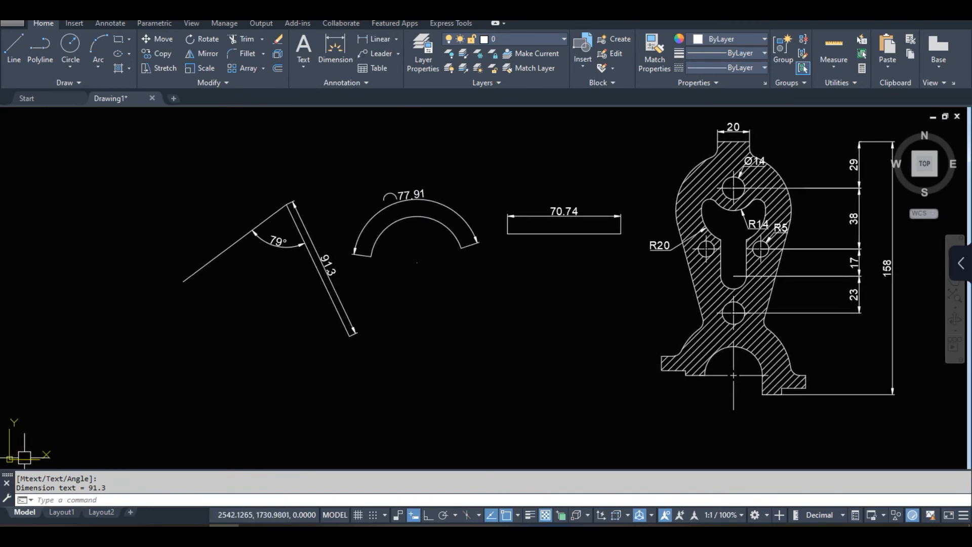
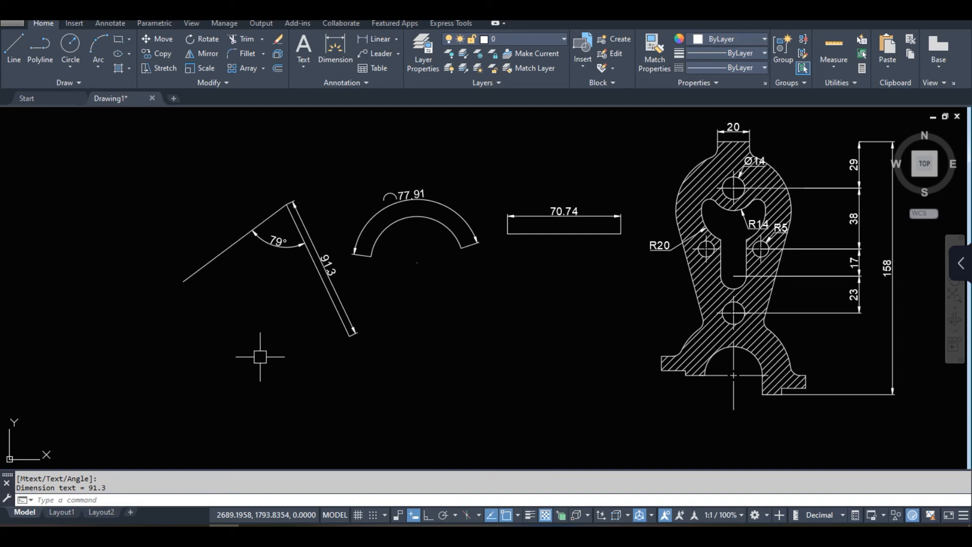
Step: Add a Y ordinate dimension at the free lower end of the shallower angled line, with its leader running horizontally away from the corner
{"action": "type", "text": "DOR"}
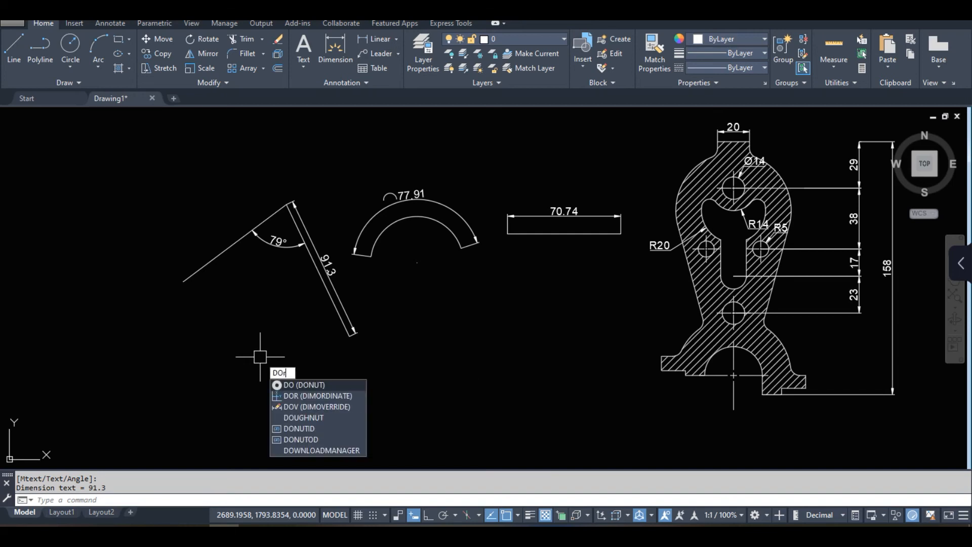
{"action": "key", "text": "Return"}
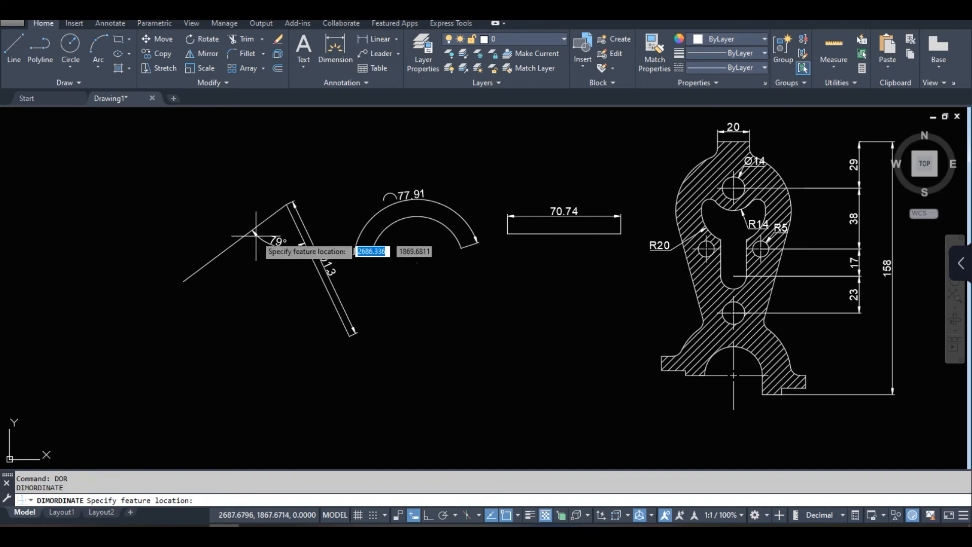
{"action": "left_click", "coordinate": [184, 281]}
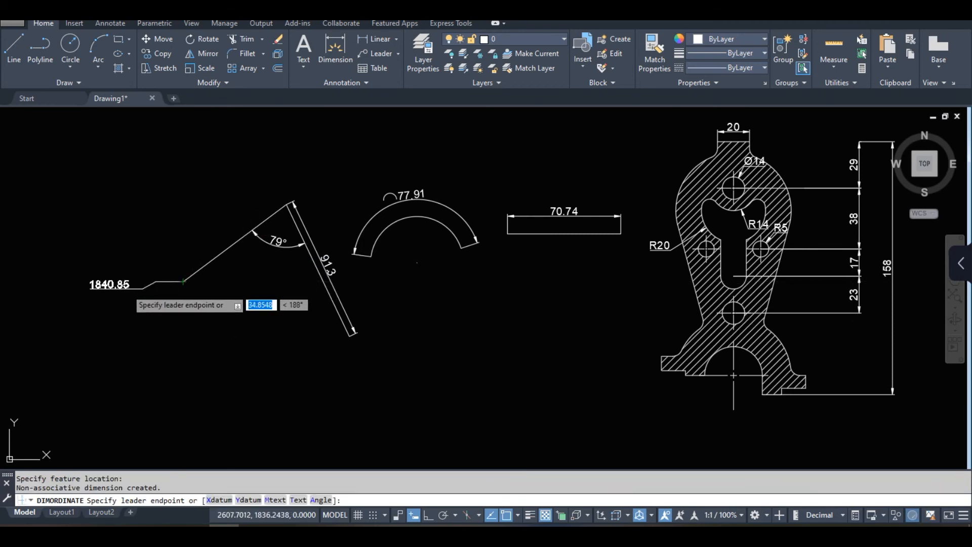
{"action": "left_click", "coordinate": [92, 280]}
{"action": "middle_click_drag", "start_coordinate": [136, 338], "coordinate": [268, 310]}
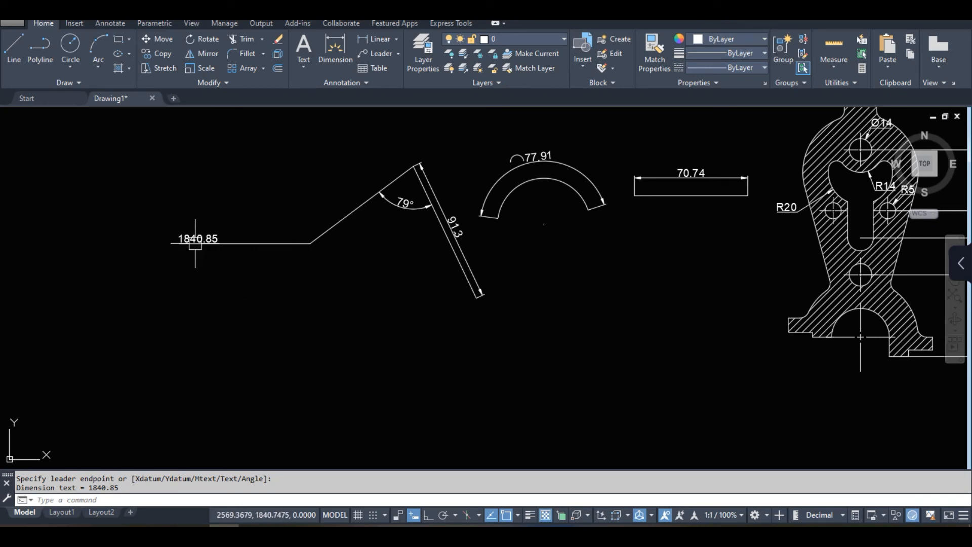
{"action": "left_click", "coordinate": [375, 39]}
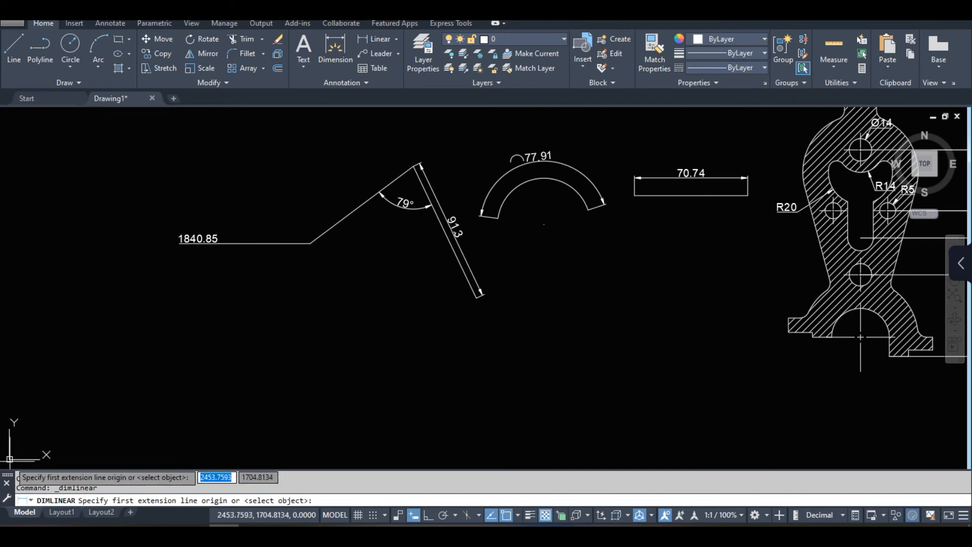
{"action": "middle_click_drag", "start_coordinate": [15, 444], "coordinate": [130, 408]}
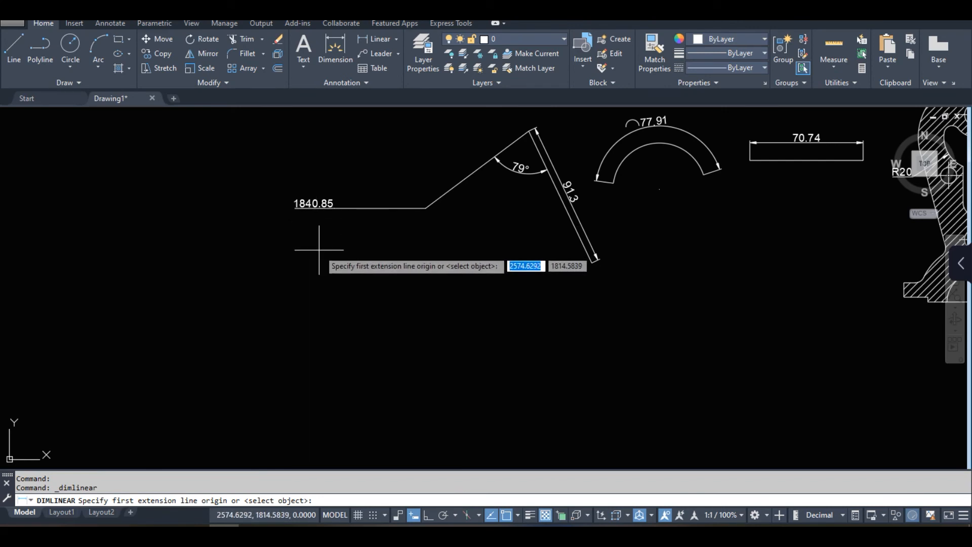
{"action": "key", "text": "Escape"}
Step: Add an X ordinate dimension at the same line endpoint, with its leader running upward
{"action": "type", "text": "Do"}
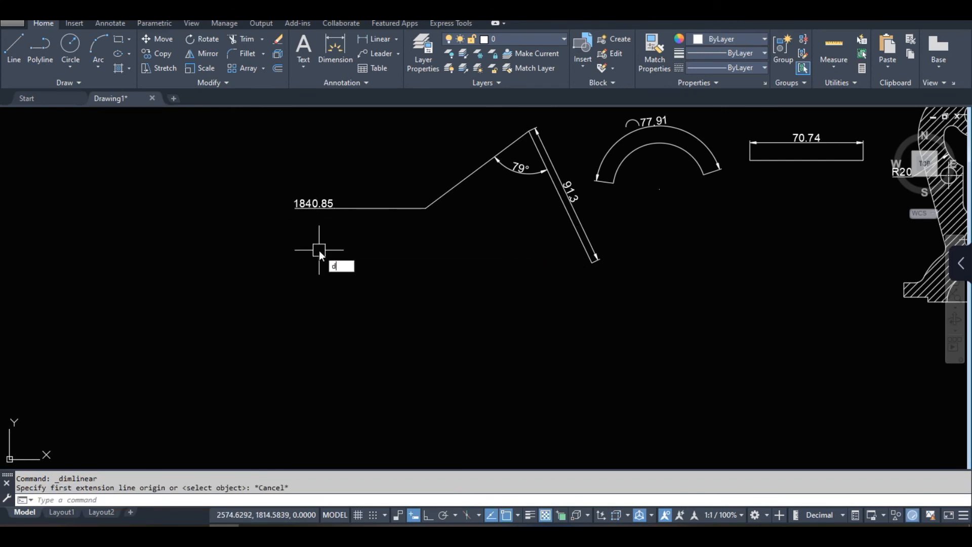
{"action": "type", "text": "r"}
{"action": "key", "text": "Return"}
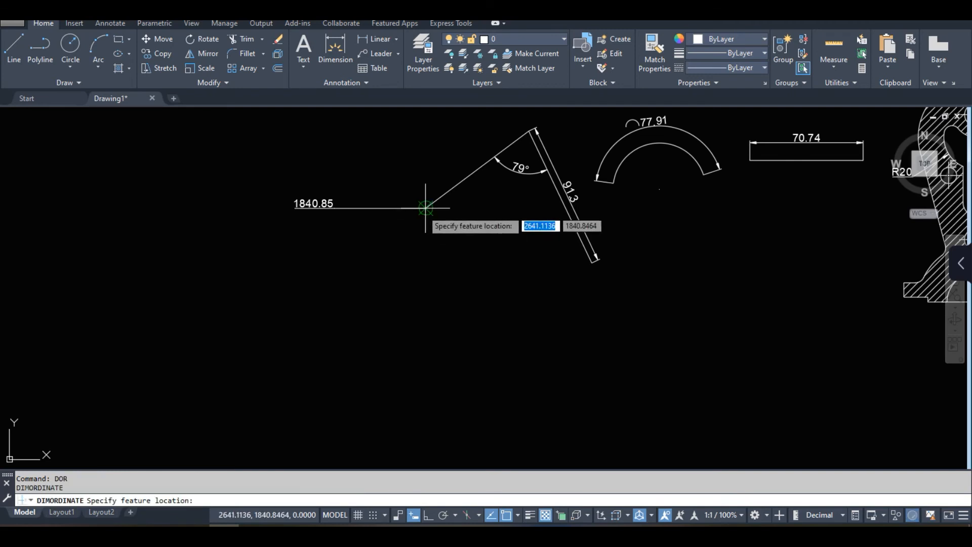
{"action": "left_click", "coordinate": [425, 207]}
{"action": "left_click", "coordinate": [423, 151]}
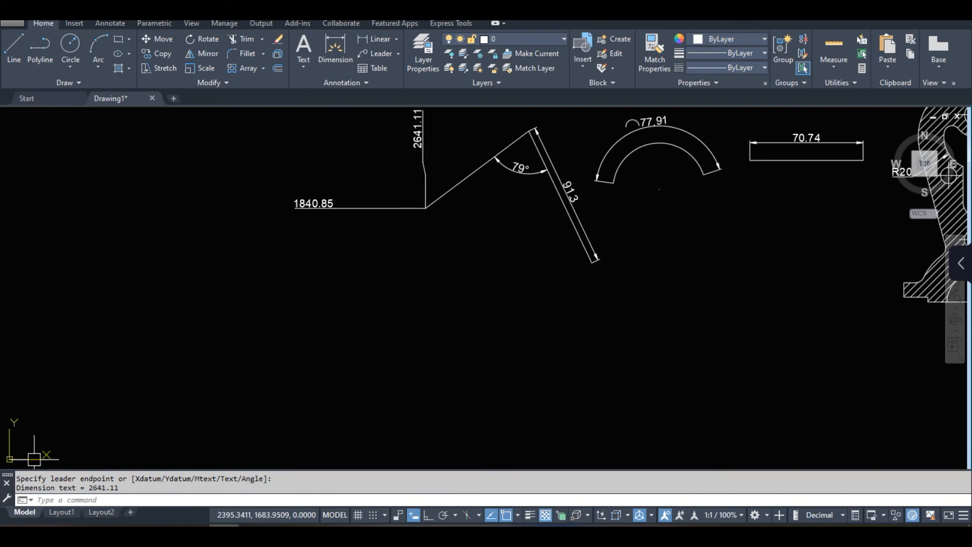
{"action": "middle_click_drag", "start_coordinate": [342, 300], "coordinate": [288, 318]}
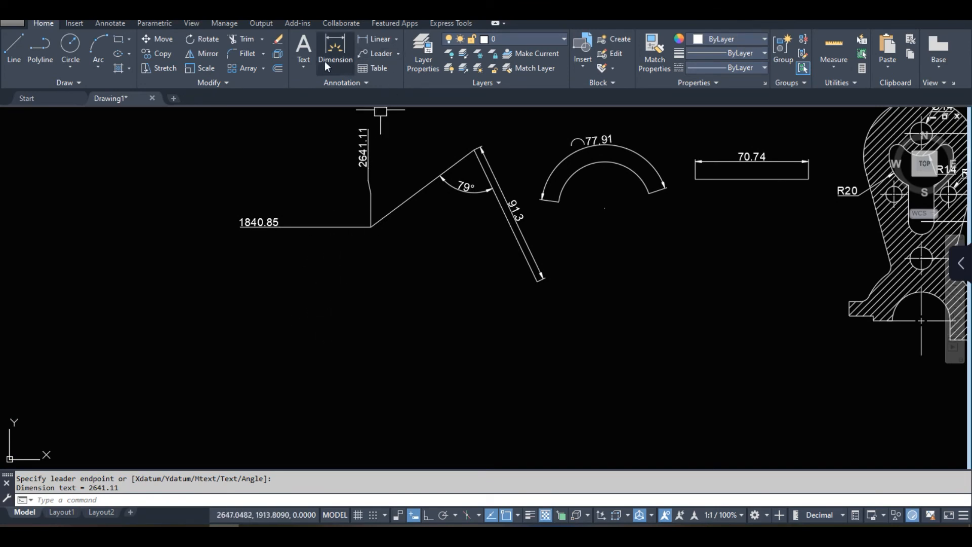
Step: Examine the radius dimensions and center marks around the hatched part's inner cutout
{"action": "left_click", "coordinate": [397, 41]}
{"action": "middle_click_drag", "start_coordinate": [540, 310], "coordinate": [300, 384]}
{"action": "middle_click_drag", "start_coordinate": [665, 218], "coordinate": [557, 197]}
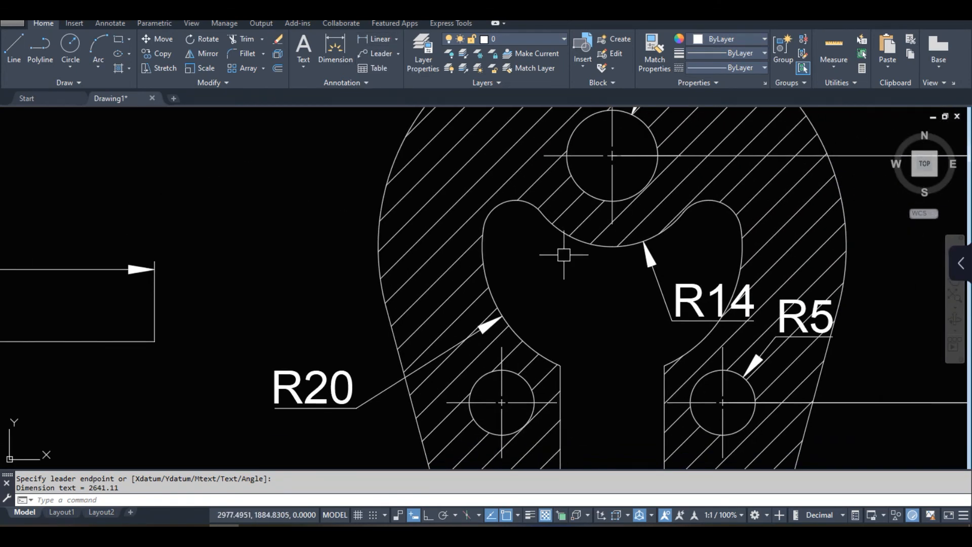
{"action": "scroll", "coordinate": [506, 279], "scroll_direction": "up", "scroll_amount": 2}
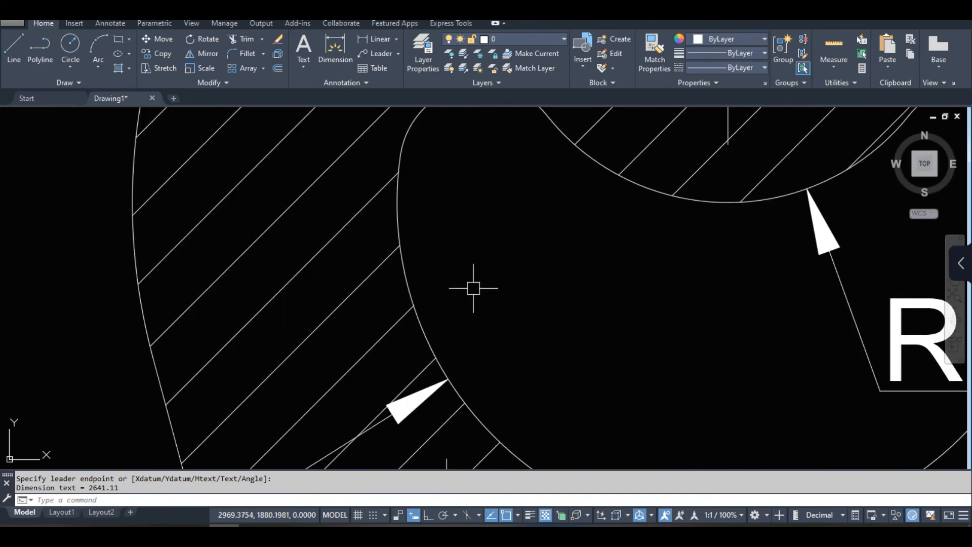
{"action": "scroll", "coordinate": [481, 282], "scroll_direction": "down", "scroll_amount": 2}
{"action": "scroll", "coordinate": [481, 304], "scroll_direction": "down", "scroll_amount": 2}
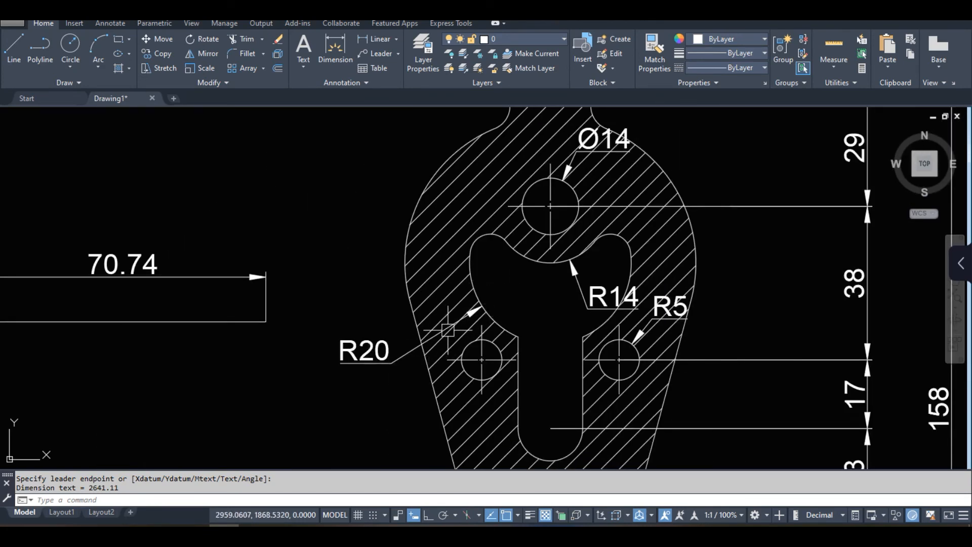
{"action": "scroll", "coordinate": [420, 350], "scroll_direction": "up", "scroll_amount": 4}
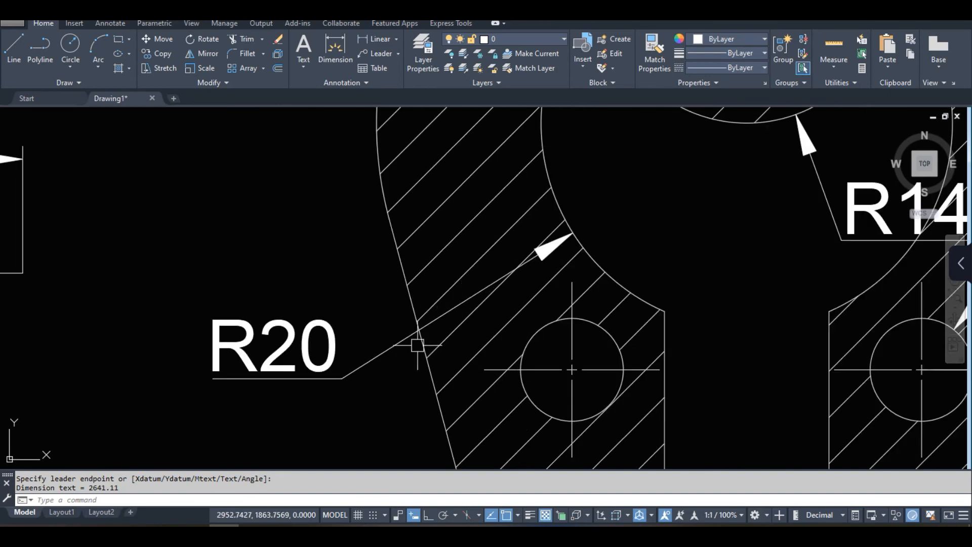
{"action": "scroll", "coordinate": [408, 342], "scroll_direction": "down", "scroll_amount": 4}
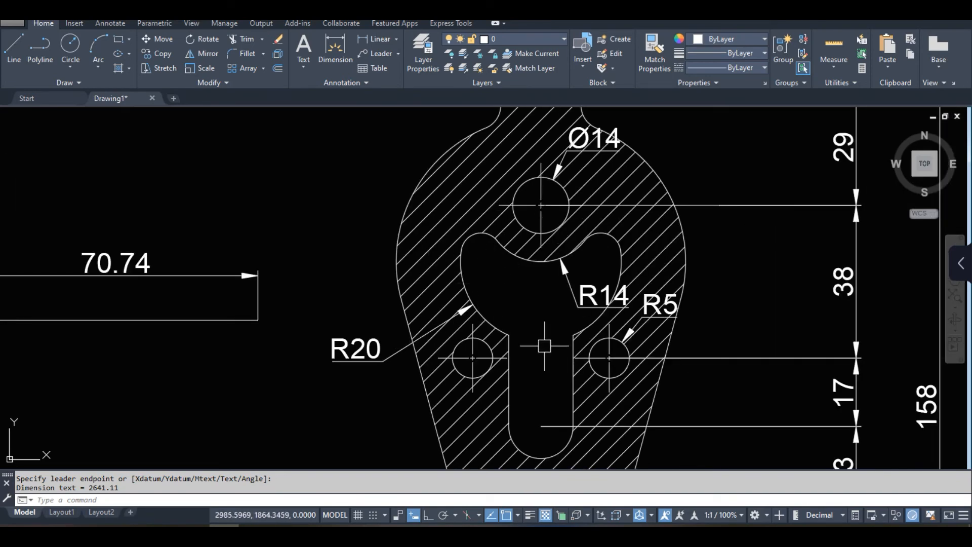
{"action": "mouse_move", "coordinate": [468, 340]}
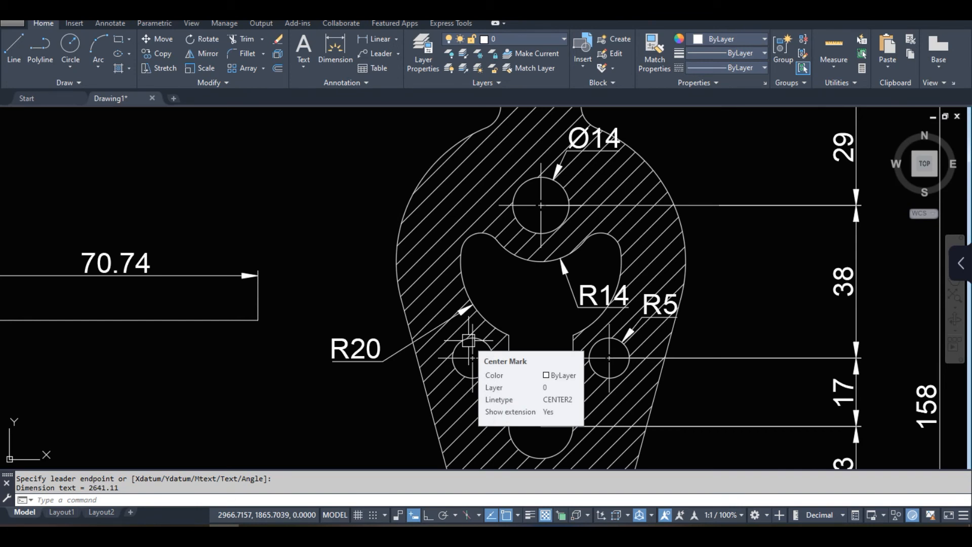
{"action": "key", "text": "Escape"}
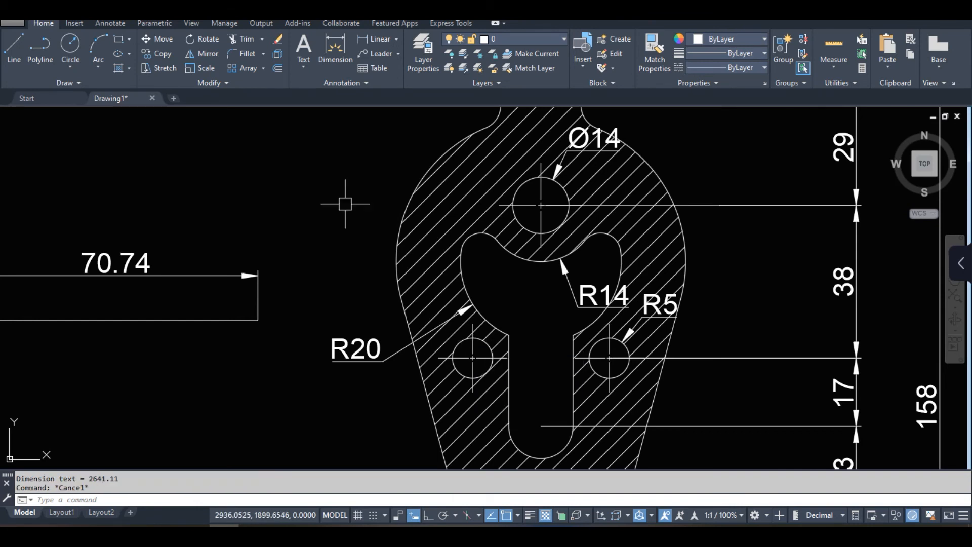
{"action": "left_click", "coordinate": [397, 40]}
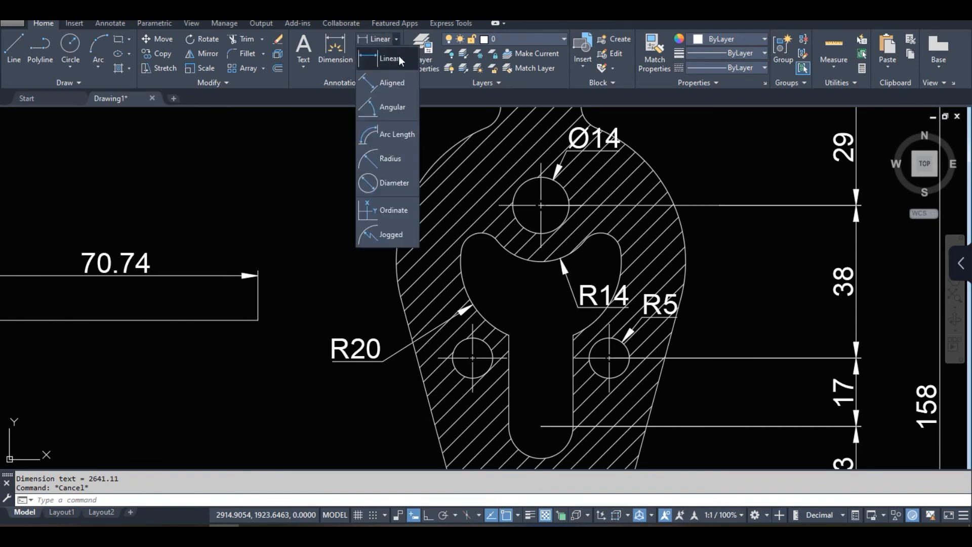
{"action": "left_click", "coordinate": [376, 296]}
{"action": "type", "text": "DJO"}
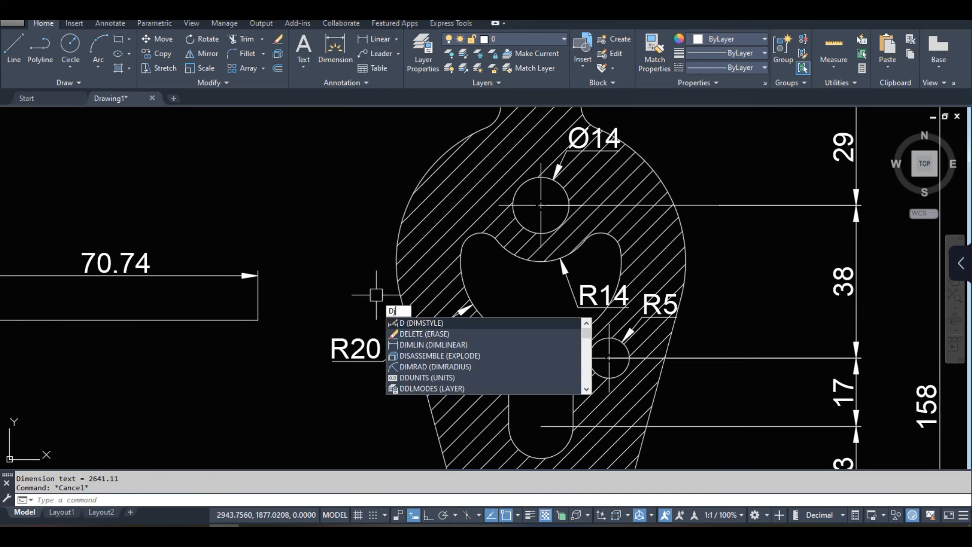
{"action": "key", "text": "Return"}
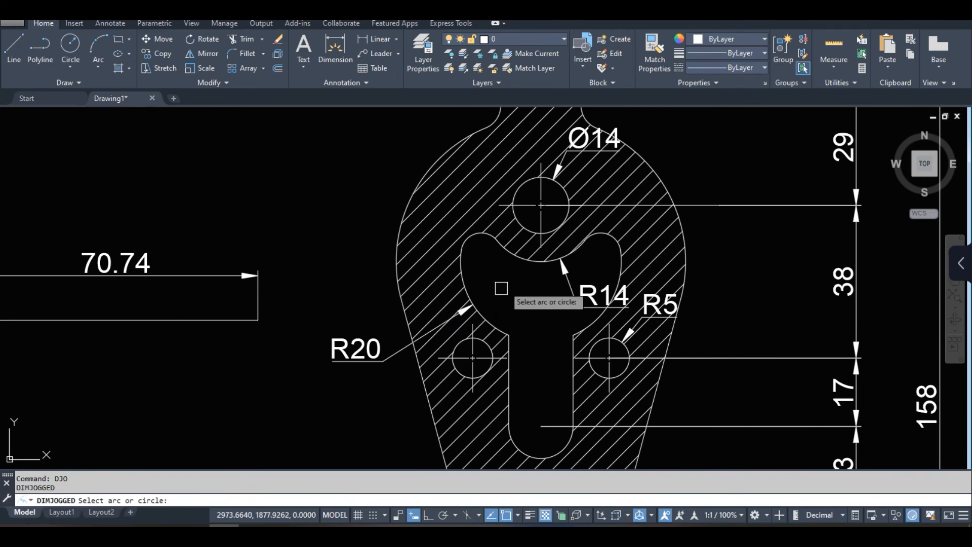
{"action": "scroll", "coordinate": [504, 284], "scroll_direction": "up", "scroll_amount": 5}
{"action": "left_click", "coordinate": [320, 223]}
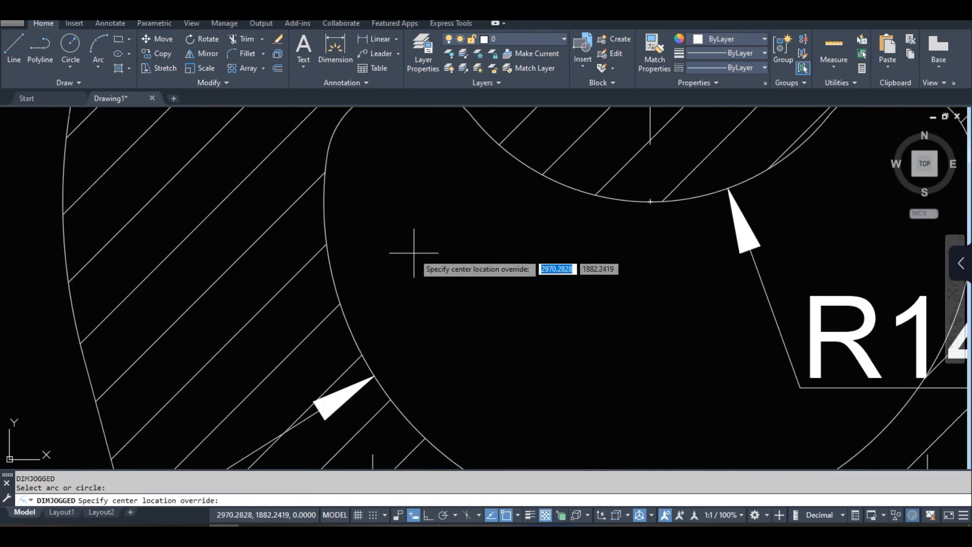
{"action": "left_click", "coordinate": [402, 253]}
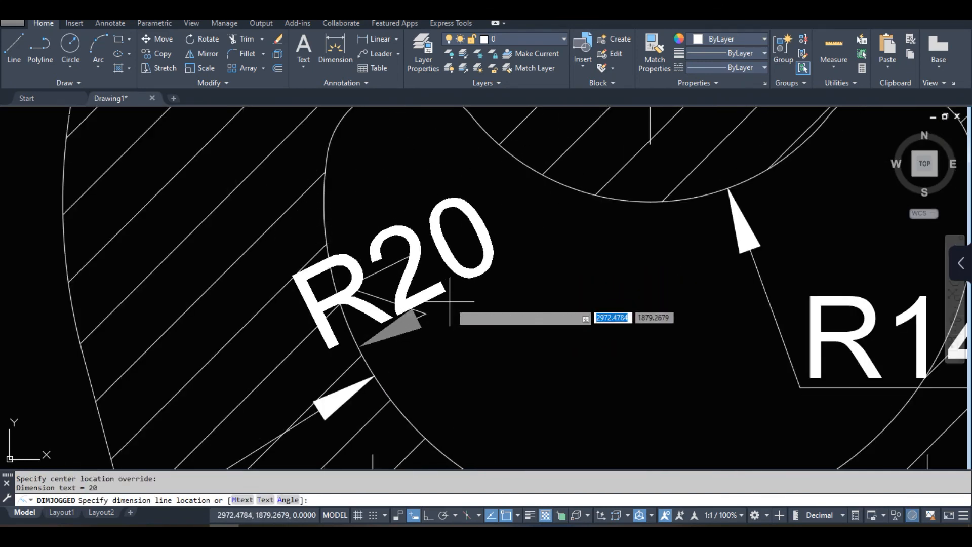
{"action": "key", "text": "Escape"}
Step: Add a jogged radius dimension to the left R20 arc of the inner cutout, with the center override, text and jog inside the cutout
{"action": "type", "text": "djo"}
{"action": "key", "text": "Return"}
{"action": "left_click", "coordinate": [337, 283]}
{"action": "left_click", "coordinate": [504, 304]}
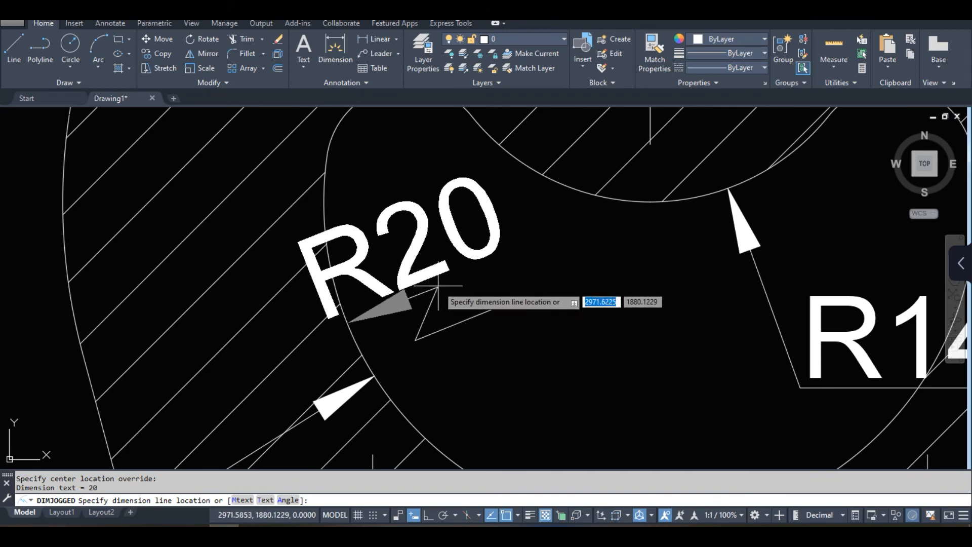
{"action": "left_click", "coordinate": [456, 276]}
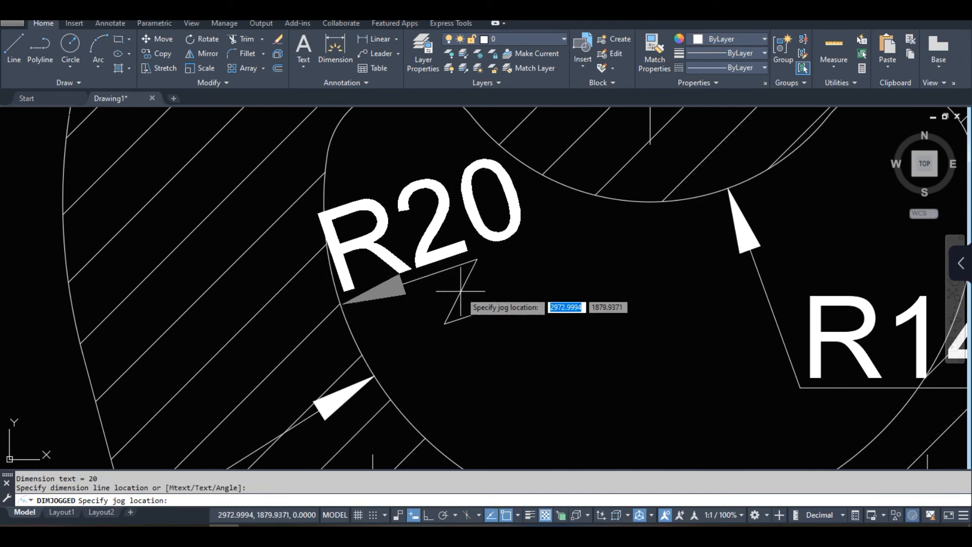
{"action": "left_click", "coordinate": [487, 296]}
{"action": "scroll", "coordinate": [487, 296], "scroll_direction": "down", "scroll_amount": 4}
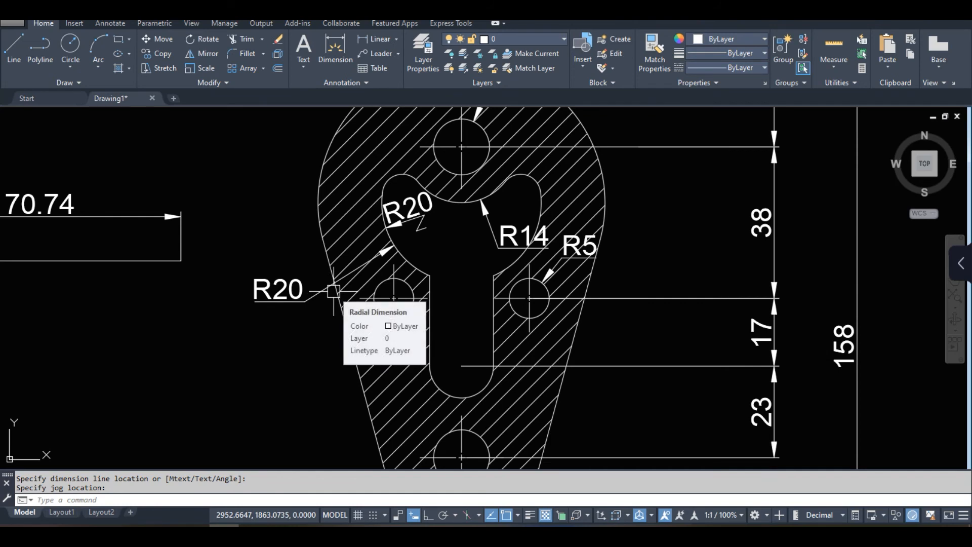
{"action": "scroll", "coordinate": [403, 218], "scroll_direction": "up", "scroll_amount": 2}
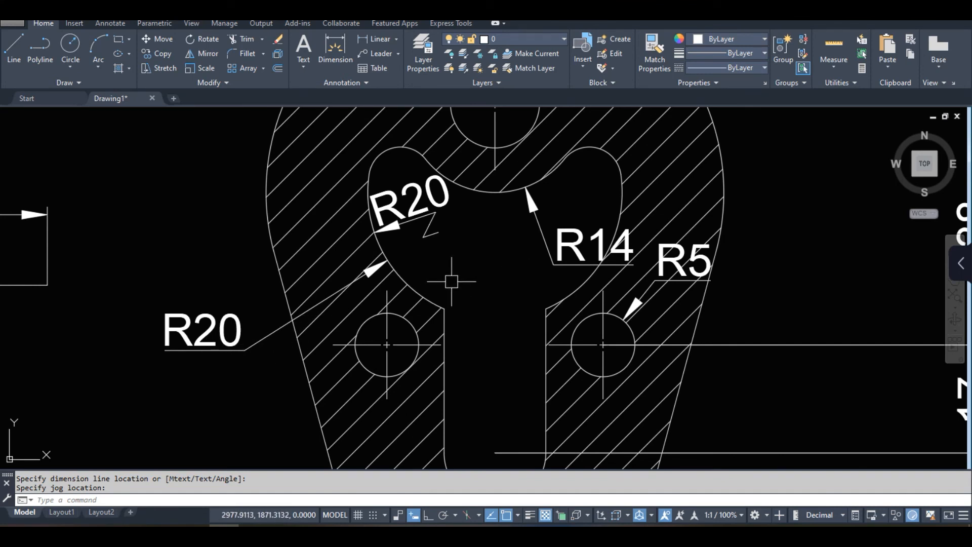
{"action": "scroll", "coordinate": [451, 281], "scroll_direction": "down", "scroll_amount": 5}
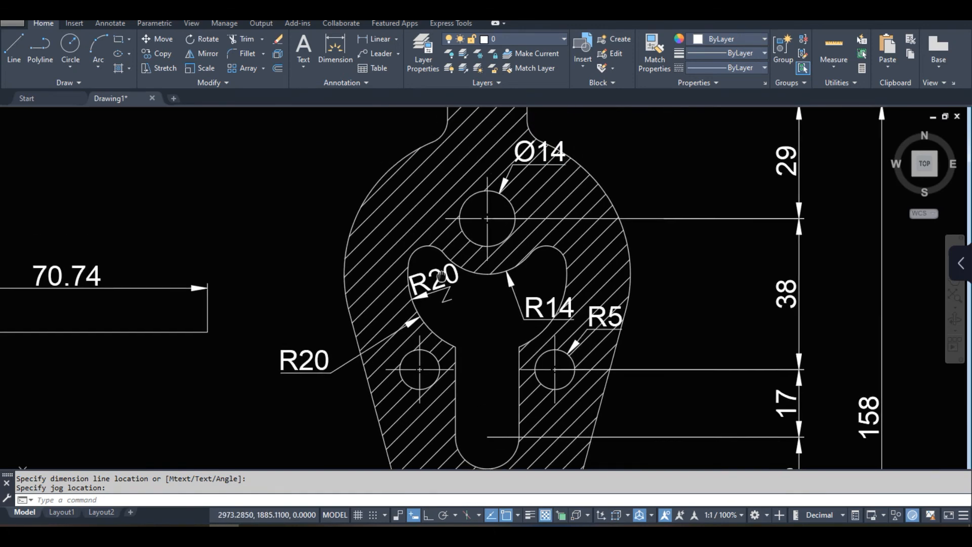
{"action": "mouse_move", "coordinate": [460, 281]}
{"action": "middle_mouse_down"}
{"action": "mouse_move", "coordinate": [541, 194]}
{"action": "mouse_move", "coordinate": [606, 197]}
{"action": "mouse_move", "coordinate": [553, 242]}
{"action": "middle_mouse_up"}
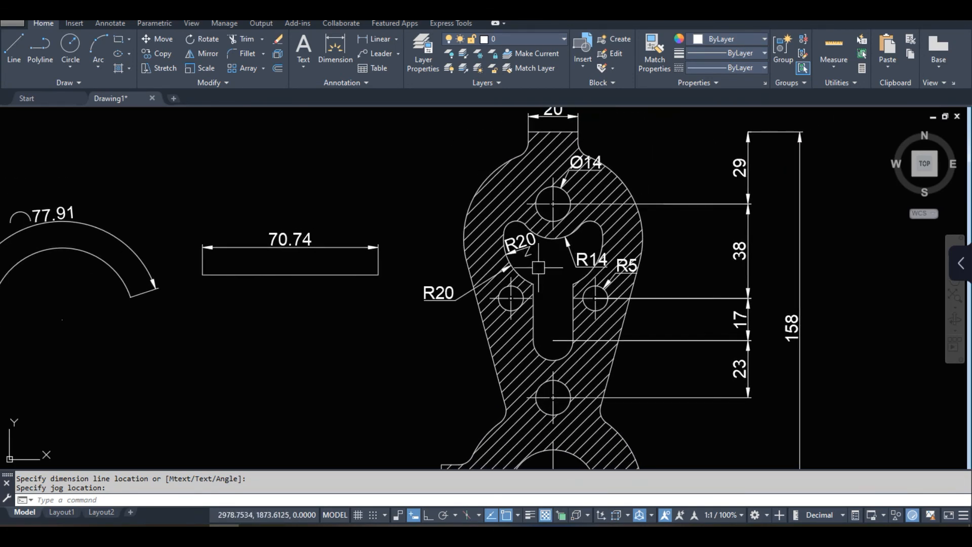
{"action": "middle_click_drag", "start_coordinate": [497, 277], "coordinate": [641, 236]}
{"action": "scroll", "coordinate": [518, 266], "scroll_direction": "down", "scroll_amount": 3}
{"action": "middle_click_drag", "start_coordinate": [511, 275], "coordinate": [363, 276]}
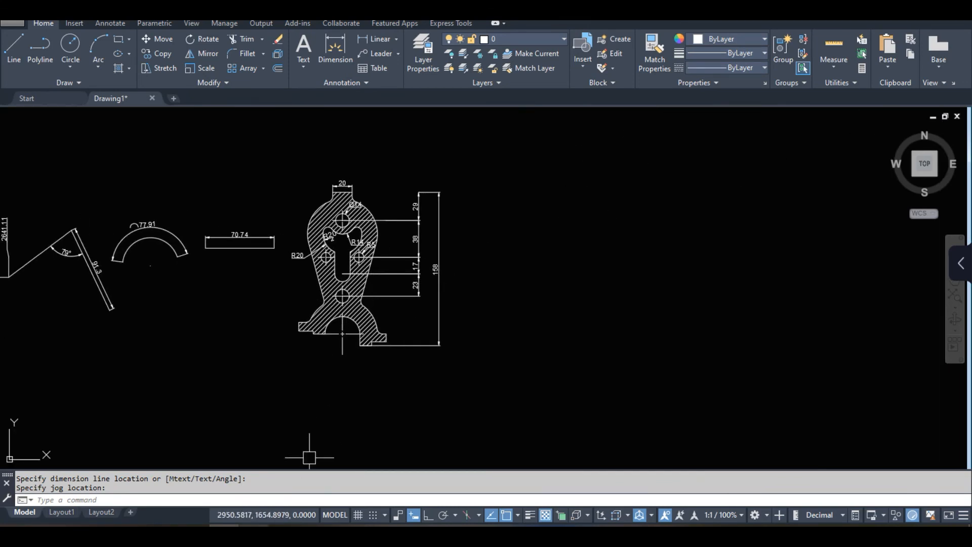
Step: Switch to the Exercise book PDF in Acrobat and examine the dimensioned drawings on page 2
{"action": "mouse_move", "coordinate": [253, 536]}
{"action": "left_click", "coordinate": [253, 486]}
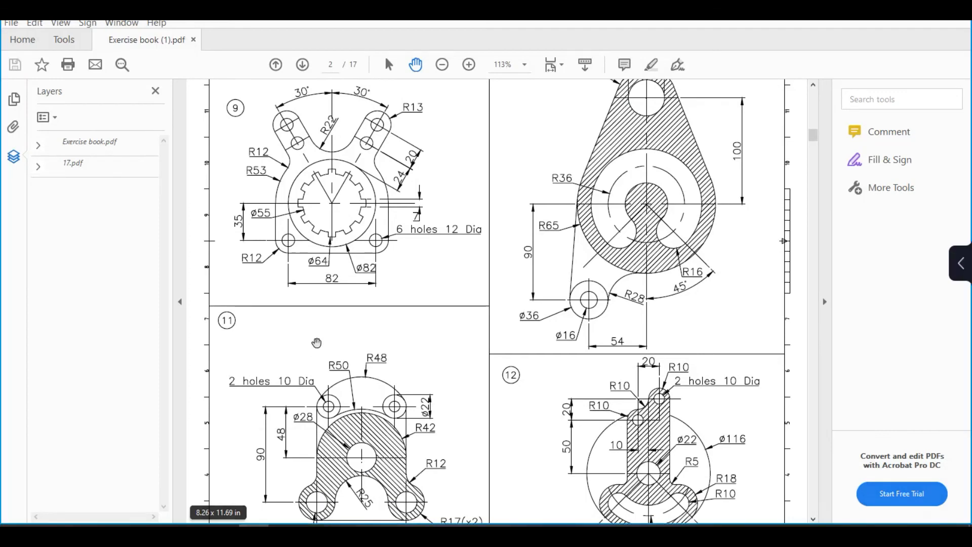
{"action": "scroll", "coordinate": [364, 373], "scroll_direction": "up", "scroll_amount": 8}
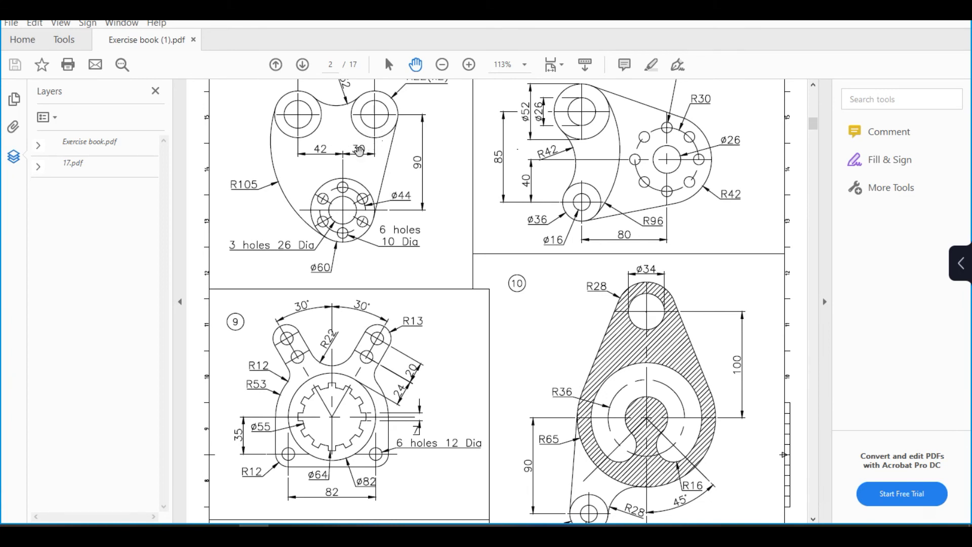
Step: Switch back to AutoCAD, inspect the Fit settings of the ISO-25 dimension style and close the style dialogs without changes
{"action": "mouse_move", "coordinate": [223, 535]}
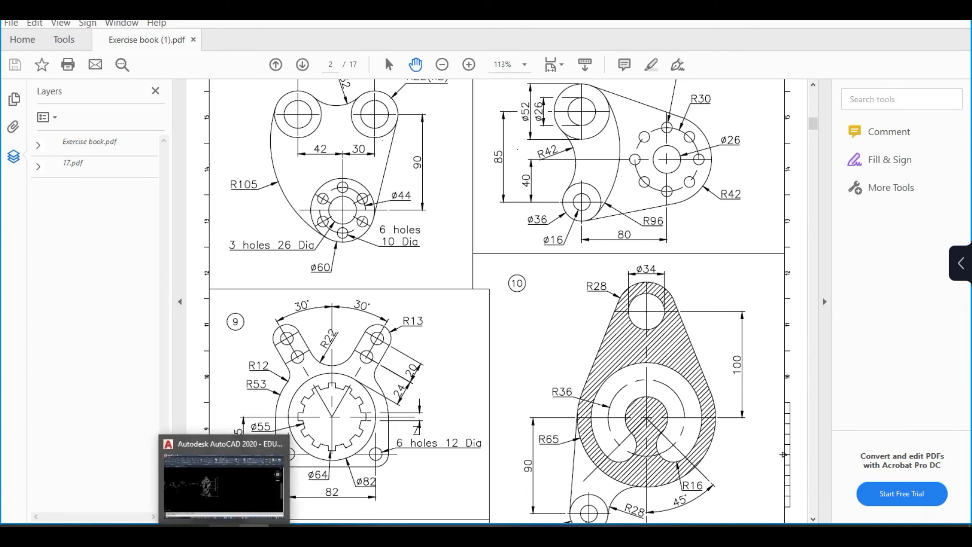
{"action": "left_click", "coordinate": [224, 484]}
{"action": "type", "text": "d"}
{"action": "key", "text": "Return"}
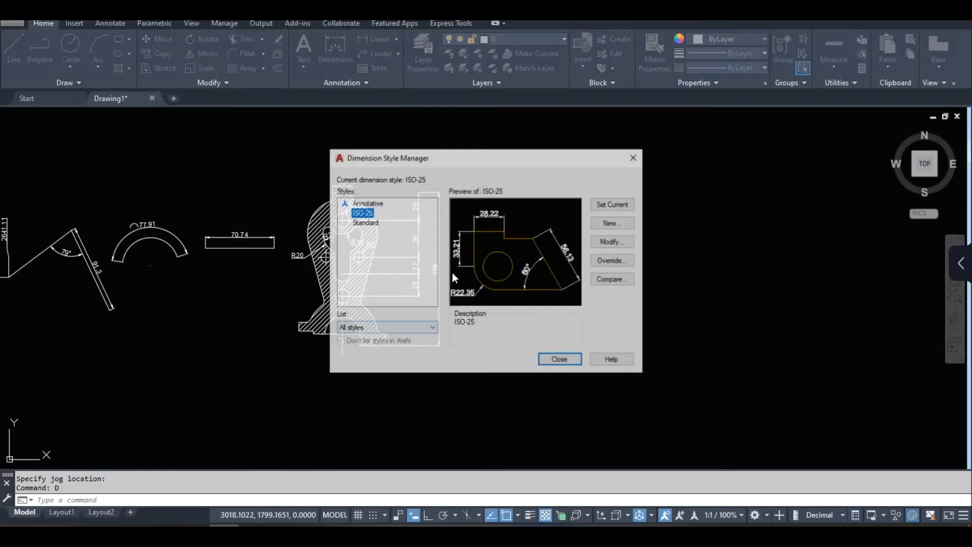
{"action": "key", "text": "Return"}
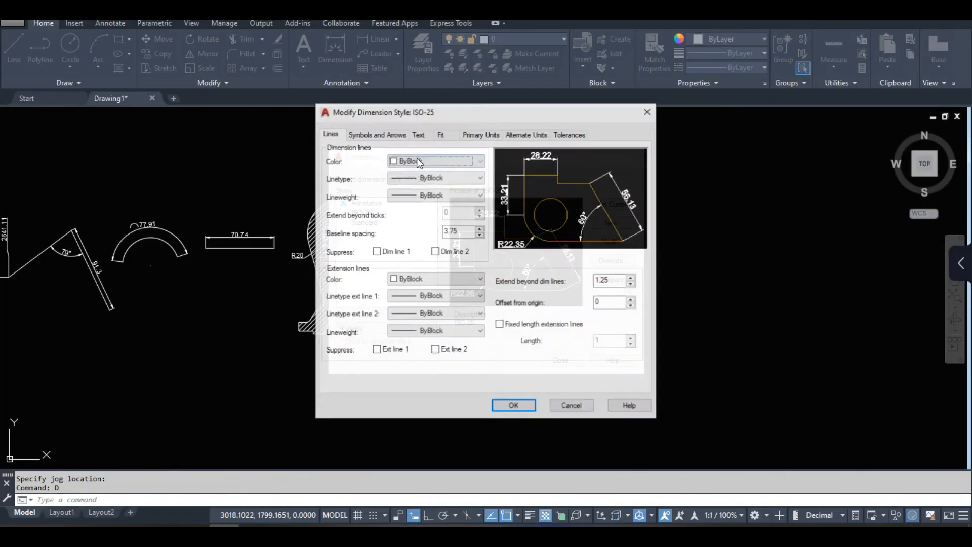
{"action": "left_click", "coordinate": [440, 134]}
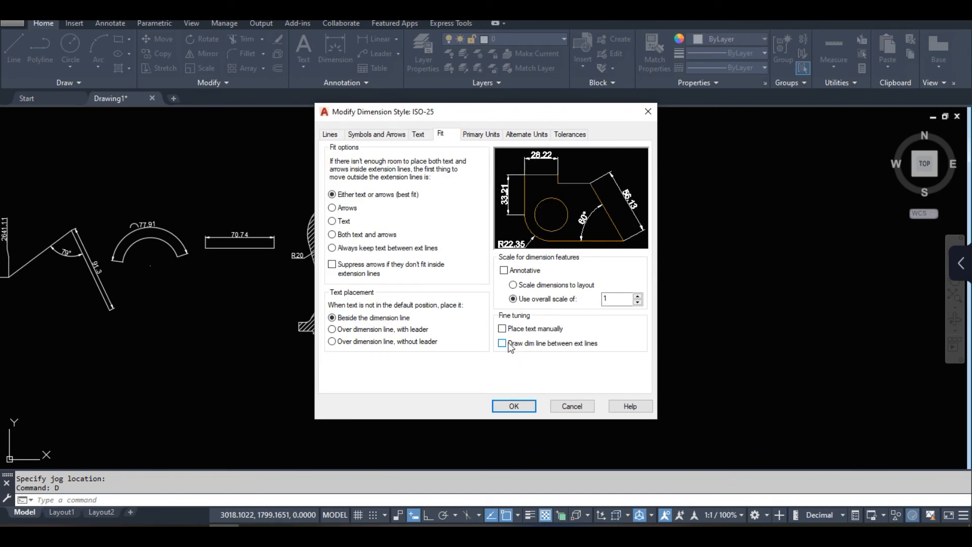
{"action": "left_click", "coordinate": [647, 111]}
{"action": "left_click", "coordinate": [639, 163]}
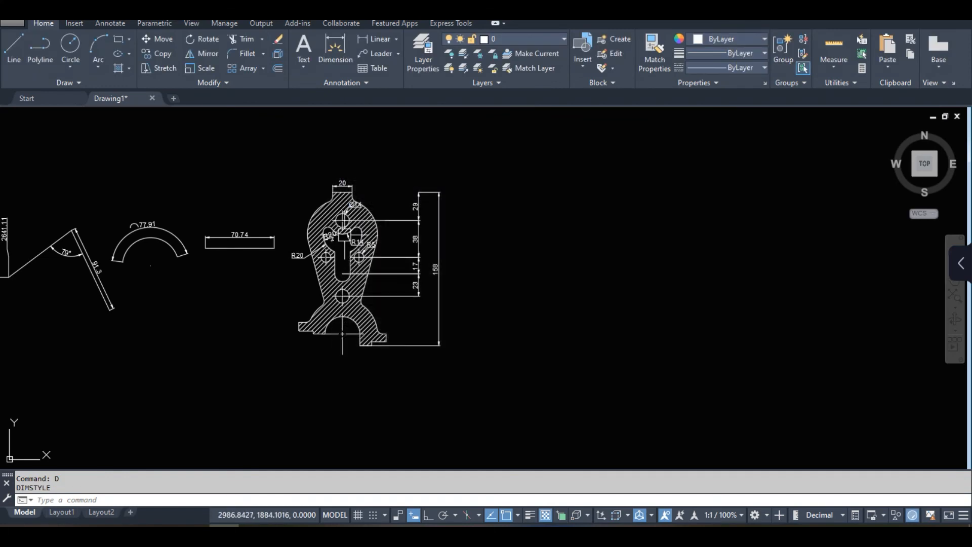
Step: Inspect the jogged dimension in the cutout, and switch to the Exercise book PDF to examine exercises 13 to 16 on page 3
{"action": "scroll", "coordinate": [299, 266], "scroll_direction": "up", "scroll_amount": 5}
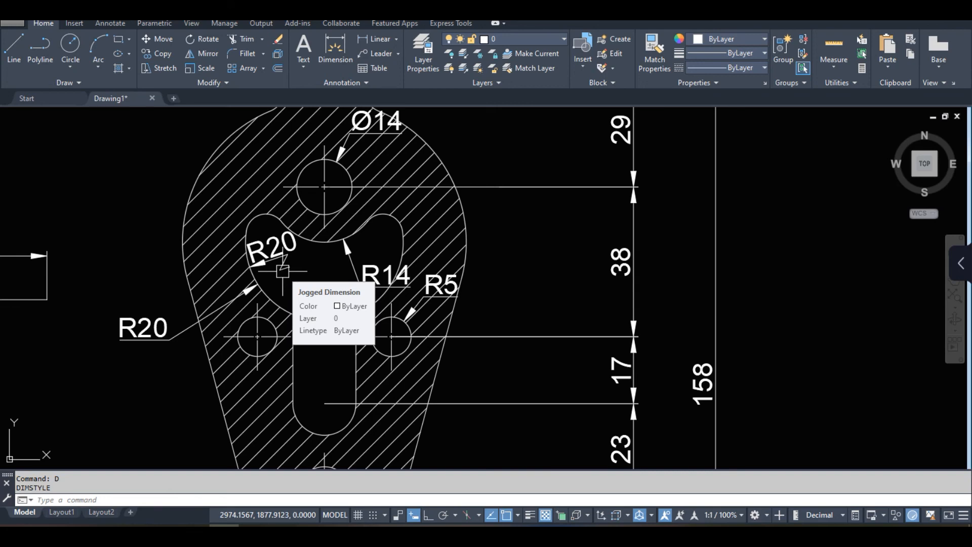
{"action": "scroll", "coordinate": [283, 272], "scroll_direction": "down", "scroll_amount": 4}
{"action": "mouse_move", "coordinate": [255, 529]}
{"action": "left_click", "coordinate": [257, 509]}
{"action": "scroll", "coordinate": [386, 344], "scroll_direction": "up", "scroll_amount": 2}
{"action": "scroll", "coordinate": [386, 344], "scroll_direction": "down", "scroll_amount": 2}
{"action": "scroll", "coordinate": [386, 343], "scroll_direction": "down", "scroll_amount": 12}
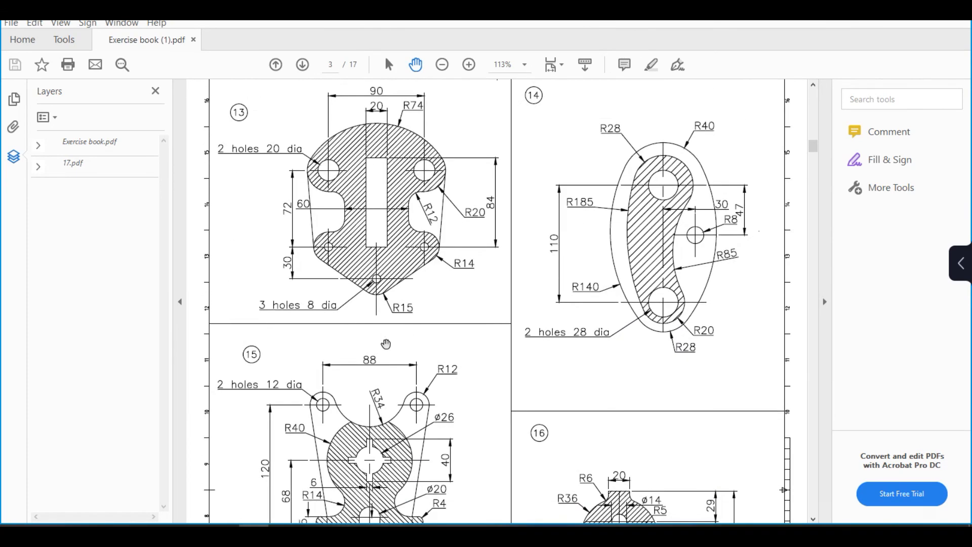
{"action": "scroll", "coordinate": [385, 344], "scroll_direction": "down", "scroll_amount": 5}
{"action": "scroll", "coordinate": [386, 344], "scroll_direction": "up", "scroll_amount": 2}
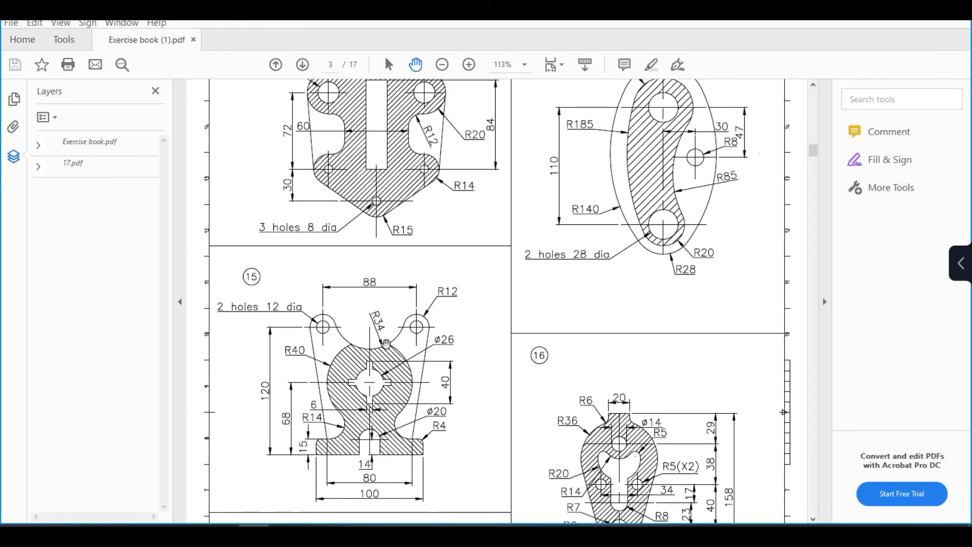
{"action": "scroll", "coordinate": [386, 344], "scroll_direction": "up", "scroll_amount": 3}
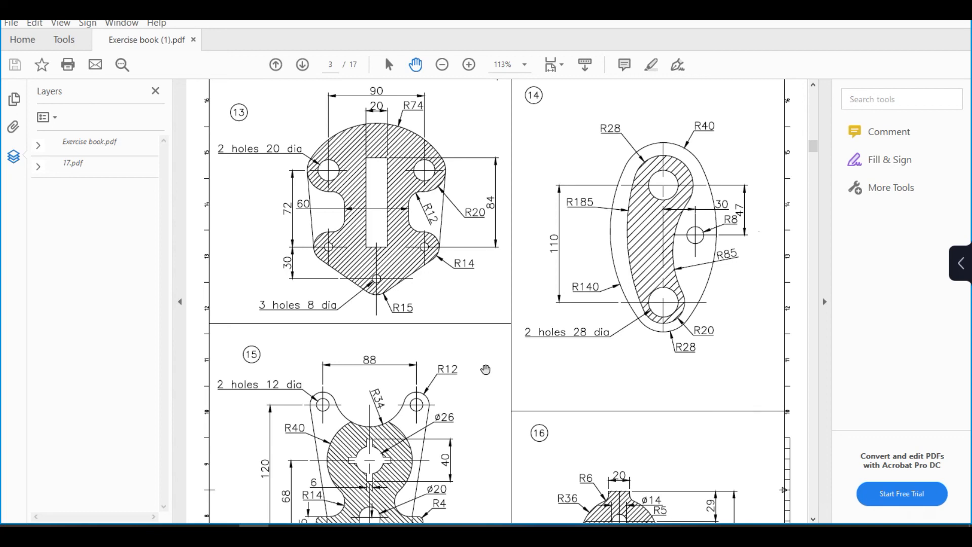
Step: Check the dimensioned part in AutoCAD and return to the Exercise book PDF to examine exercises 9 and 10 on page 2
{"action": "left_click", "coordinate": [225, 534]}
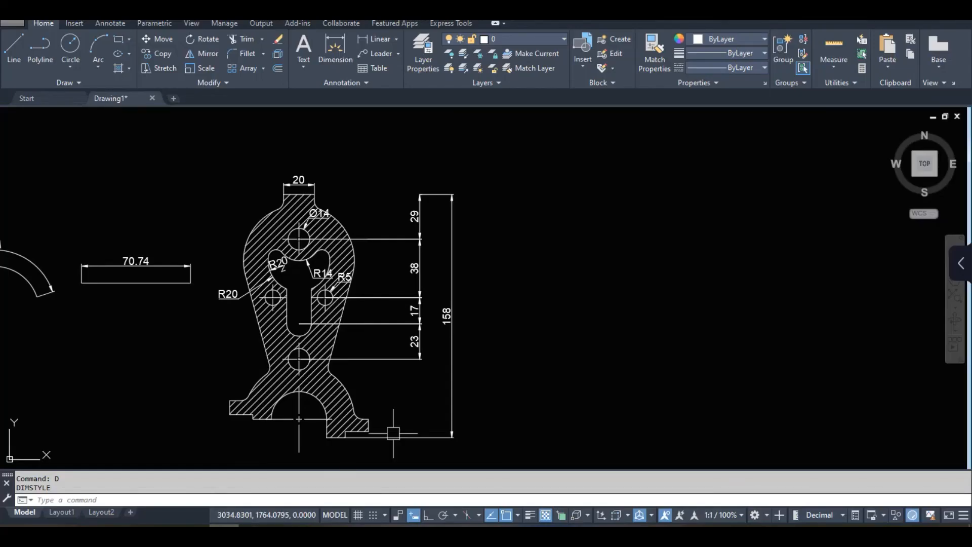
{"action": "middle_click_drag", "start_coordinate": [466, 369], "coordinate": [517, 358]}
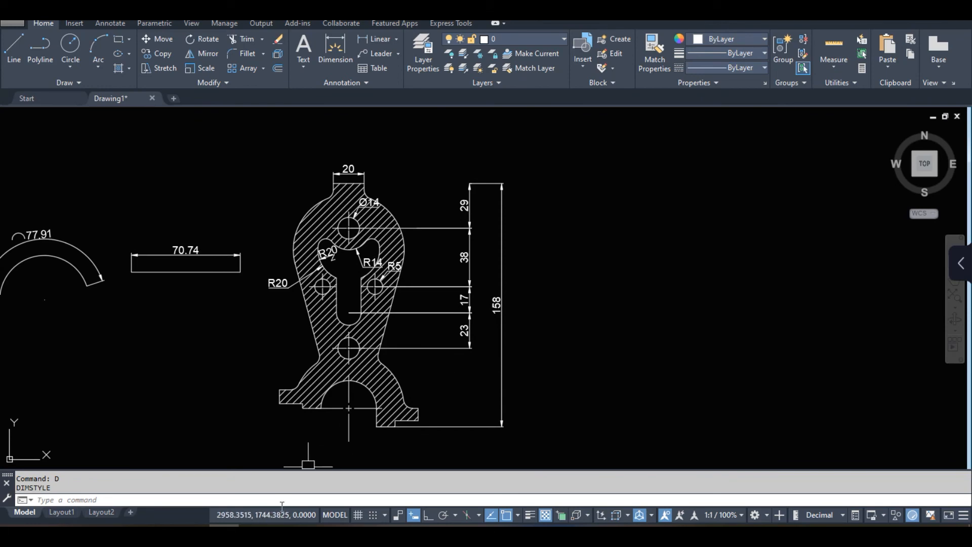
{"action": "left_click", "coordinate": [254, 533]}
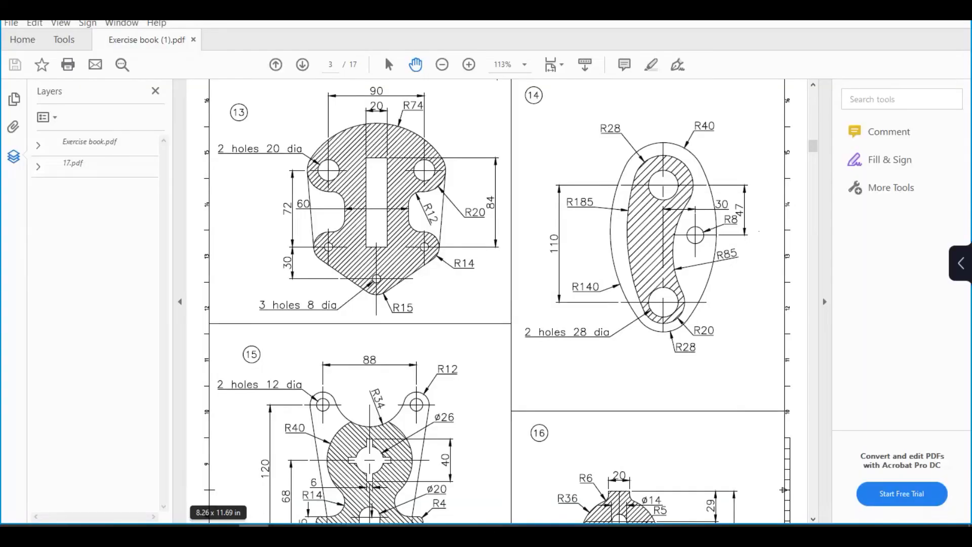
{"action": "scroll", "coordinate": [338, 337], "scroll_direction": "up", "scroll_amount": 10}
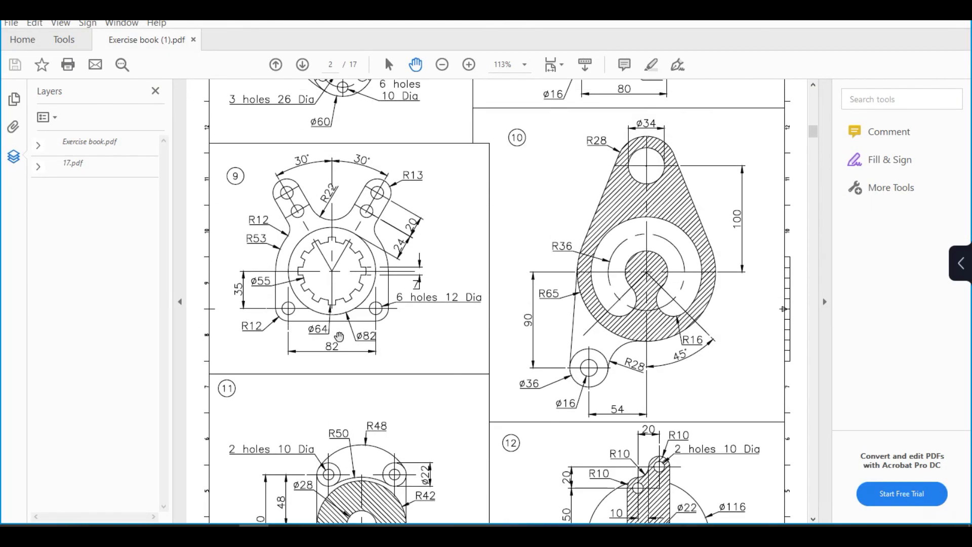
{"action": "scroll", "coordinate": [339, 337], "scroll_direction": "up", "scroll_amount": 1}
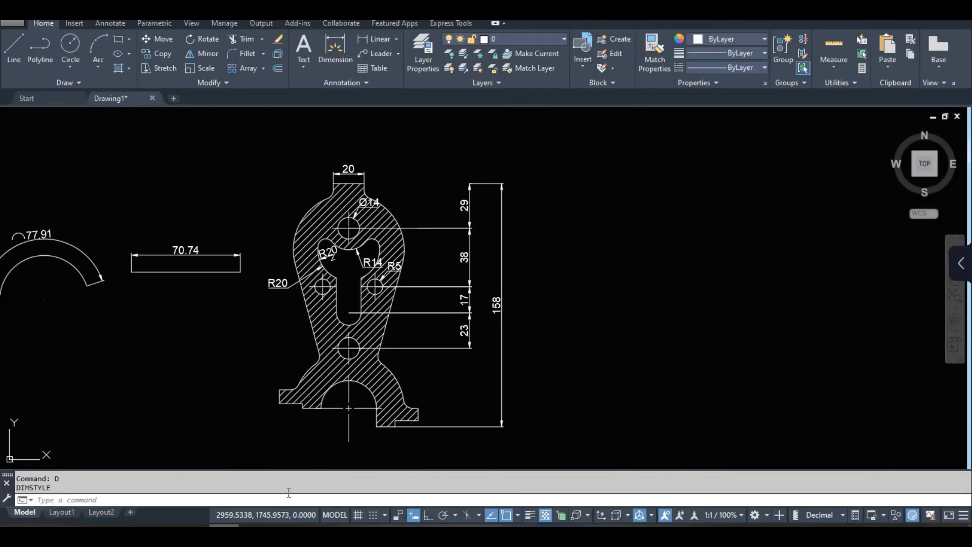
Step: In AutoCAD, draw a horizontal line with Ortho mode turned on, in the empty area to the right of the dimensioned part
{"action": "middle_click_drag", "start_coordinate": [213, 131], "coordinate": [17, 131]}
{"action": "left_click", "coordinate": [14, 48]}
{"action": "scroll", "coordinate": [243, 319], "scroll_direction": "up", "scroll_amount": 6}
{"action": "middle_click_drag", "start_coordinate": [213, 324], "coordinate": [744, 312]}
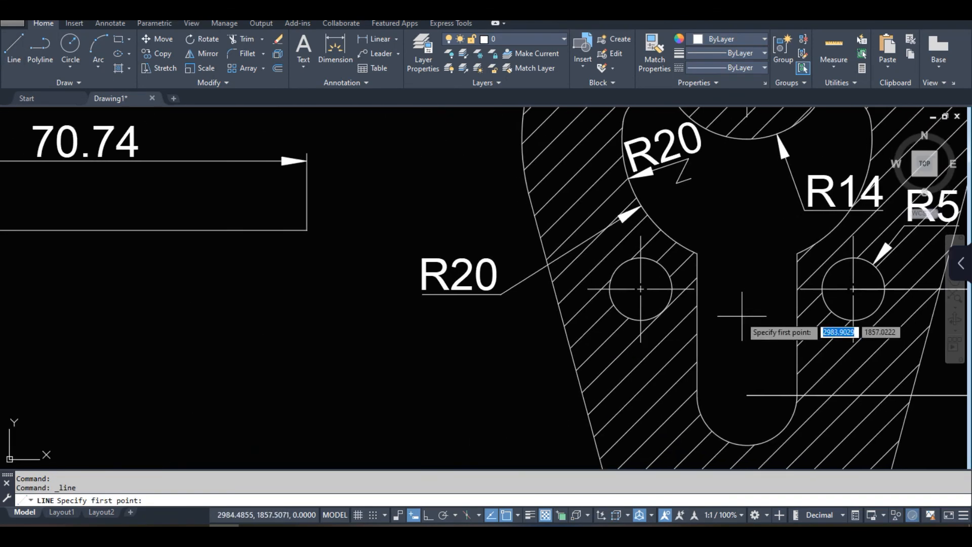
{"action": "scroll", "coordinate": [750, 329], "scroll_direction": "down", "scroll_amount": 5}
{"action": "scroll", "coordinate": [639, 374], "scroll_direction": "up", "scroll_amount": 4}
{"action": "scroll", "coordinate": [638, 374], "scroll_direction": "down", "scroll_amount": 6}
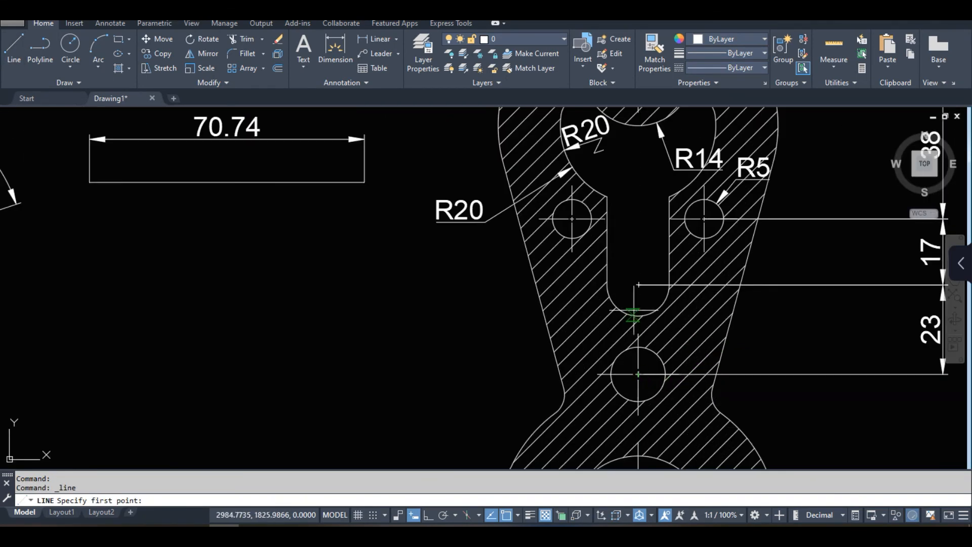
{"action": "middle_click_drag", "start_coordinate": [430, 350], "coordinate": [315, 358]}
{"action": "scroll", "coordinate": [315, 358], "scroll_direction": "up", "scroll_amount": 3}
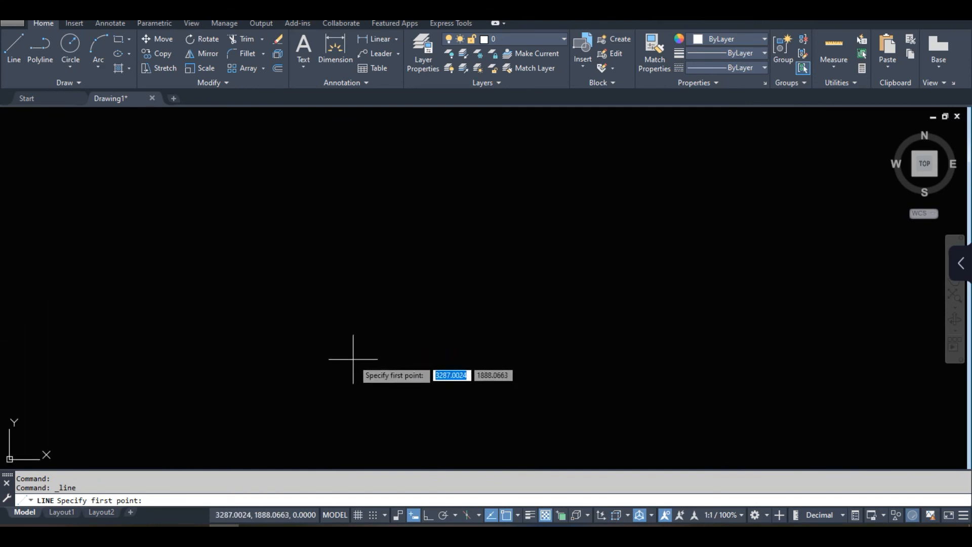
{"action": "left_click", "coordinate": [339, 361]}
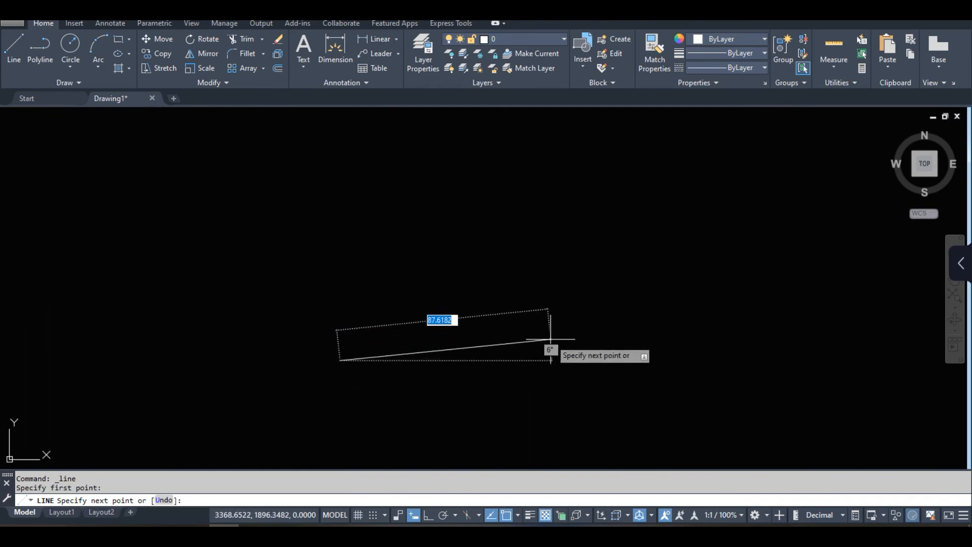
{"action": "left_click", "coordinate": [428, 515]}
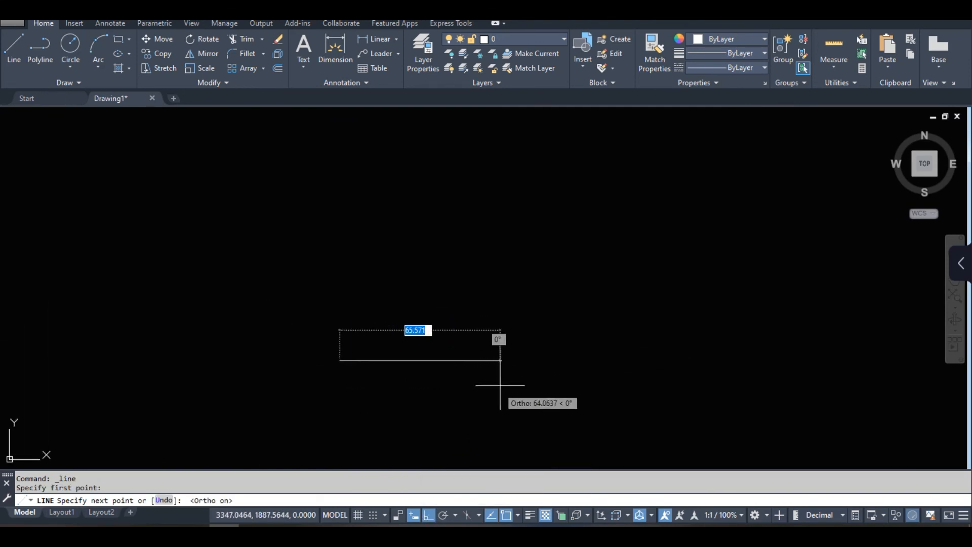
{"action": "right_click", "coordinate": [459, 278]}
{"action": "left_click", "coordinate": [494, 285]}
{"action": "scroll", "coordinate": [349, 357], "scroll_direction": "up", "scroll_amount": 2}
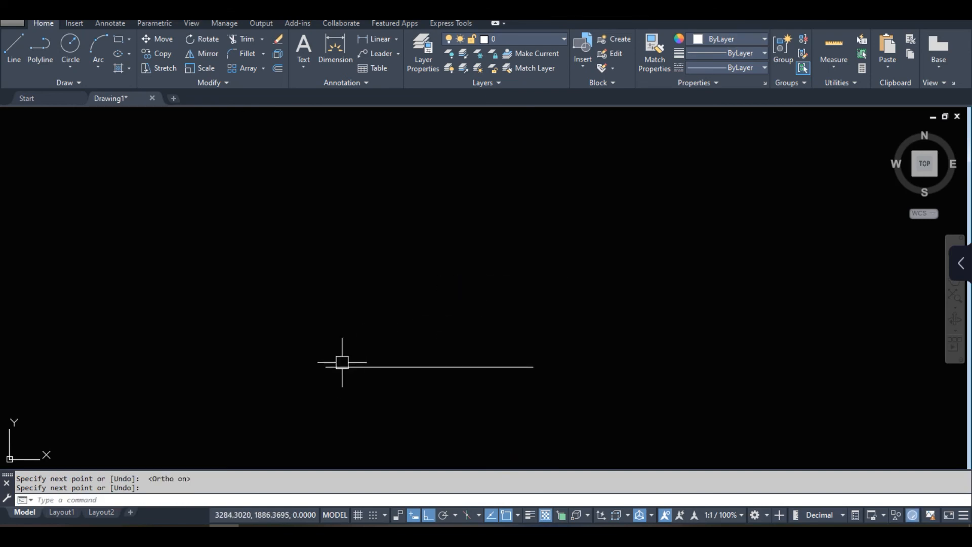
Step: Draw a 70-unit line at 60° starting from the left endpoint of the separate horizontal line
{"action": "left_click", "coordinate": [11, 59]}
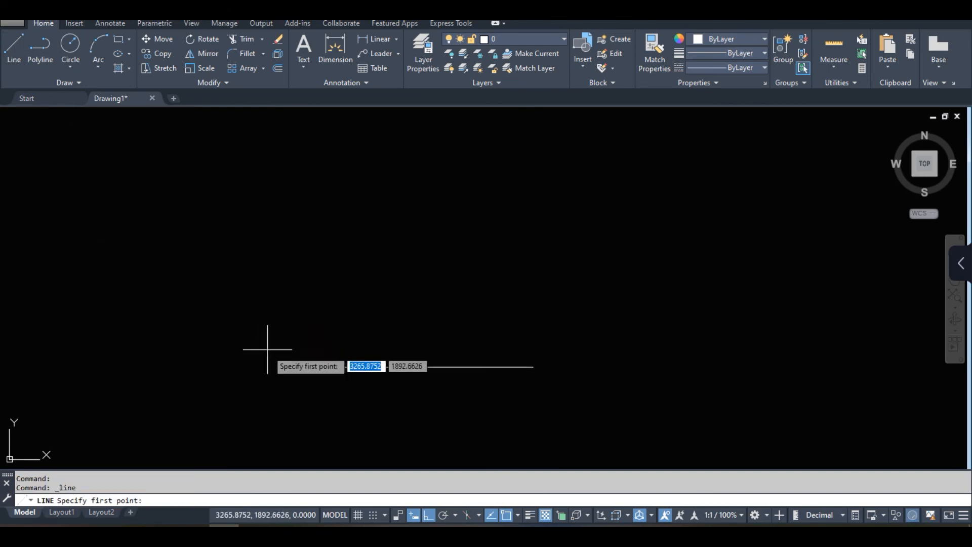
{"action": "left_click", "coordinate": [326, 367]}
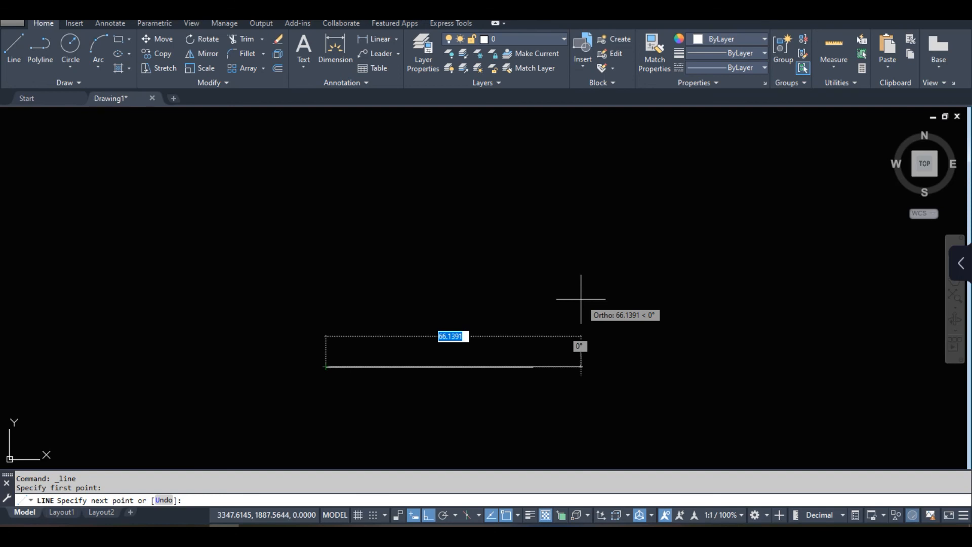
{"action": "type", "text": "70"}
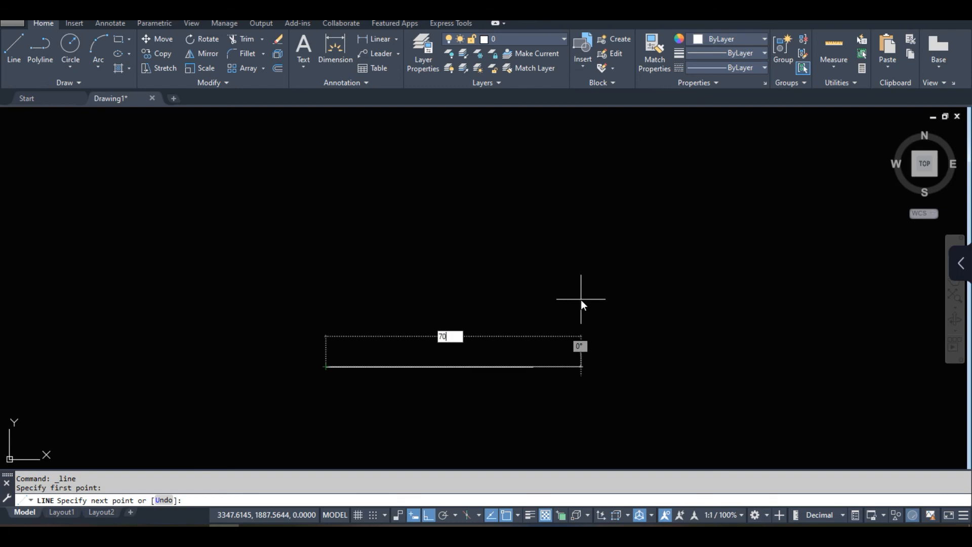
{"action": "key", "text": "Tab"}
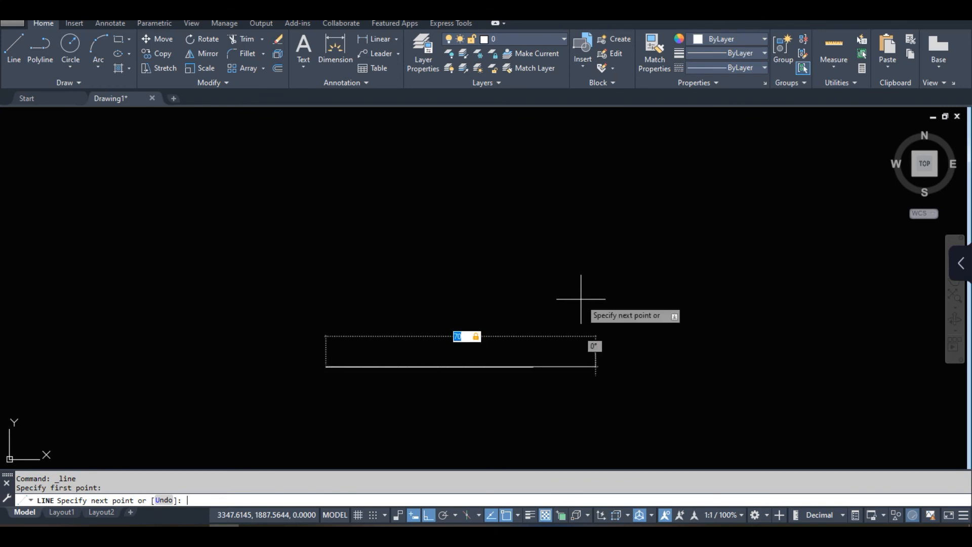
{"action": "key", "text": "Tab"}
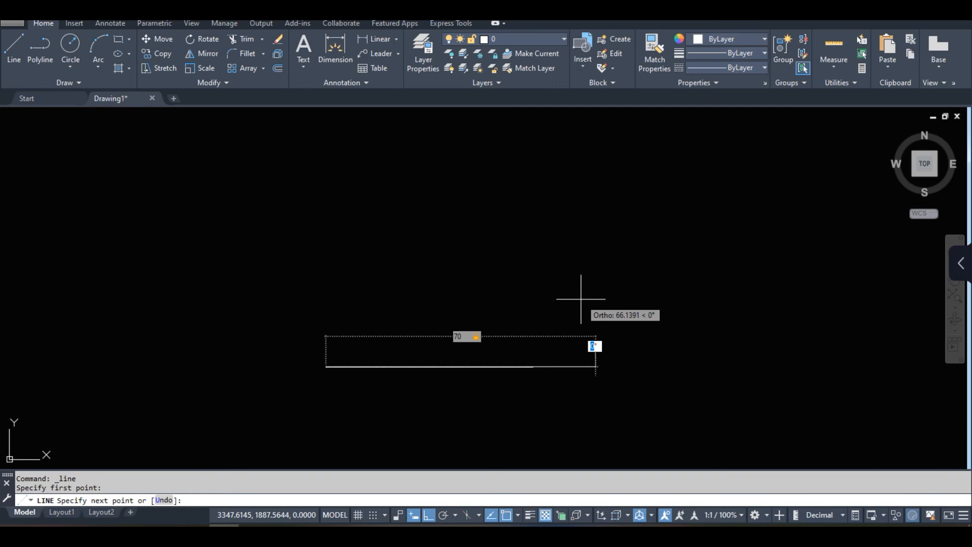
{"action": "type", "text": "60"}
{"action": "key", "text": "Return"}
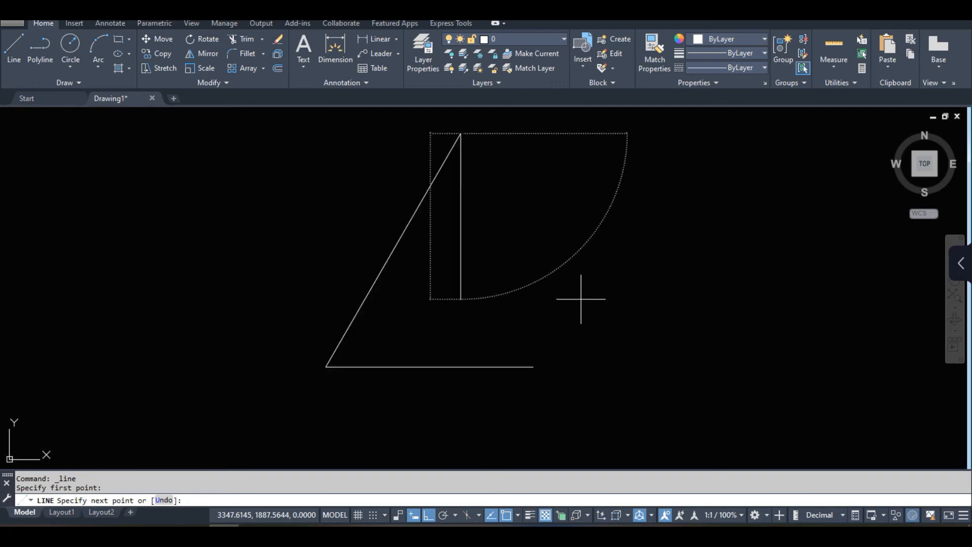
{"action": "key", "text": "Return"}
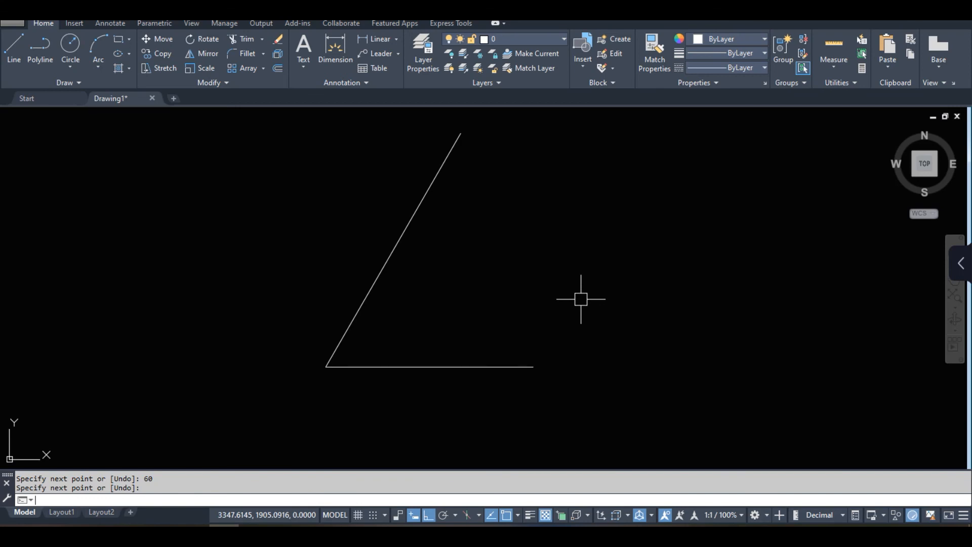
Step: Add an angular dimension between the horizontal line and the inclined line, with its arc close to the vertex
{"action": "type", "text": "DAN"}
{"action": "key", "text": "Return"}
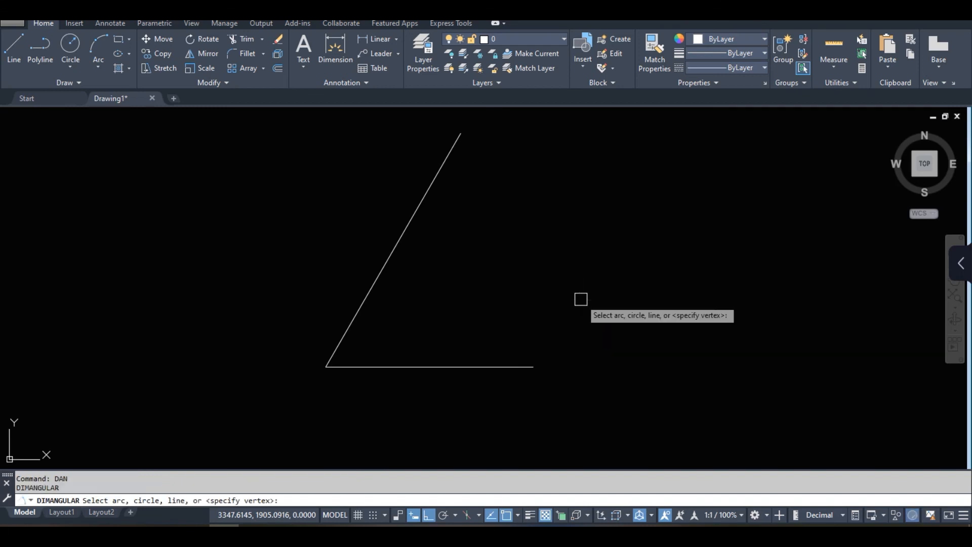
{"action": "left_click", "coordinate": [390, 367]}
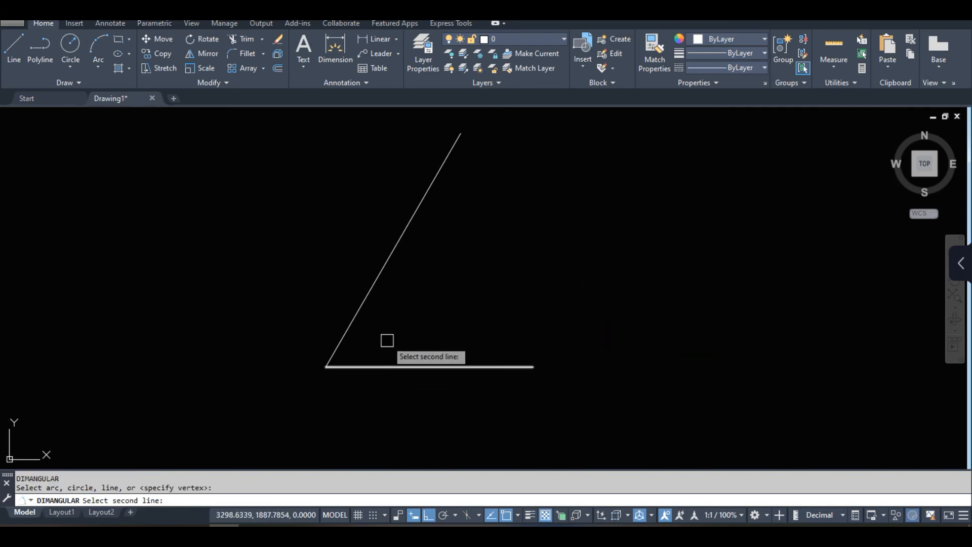
{"action": "left_click", "coordinate": [379, 276]}
{"action": "left_click", "coordinate": [372, 314]}
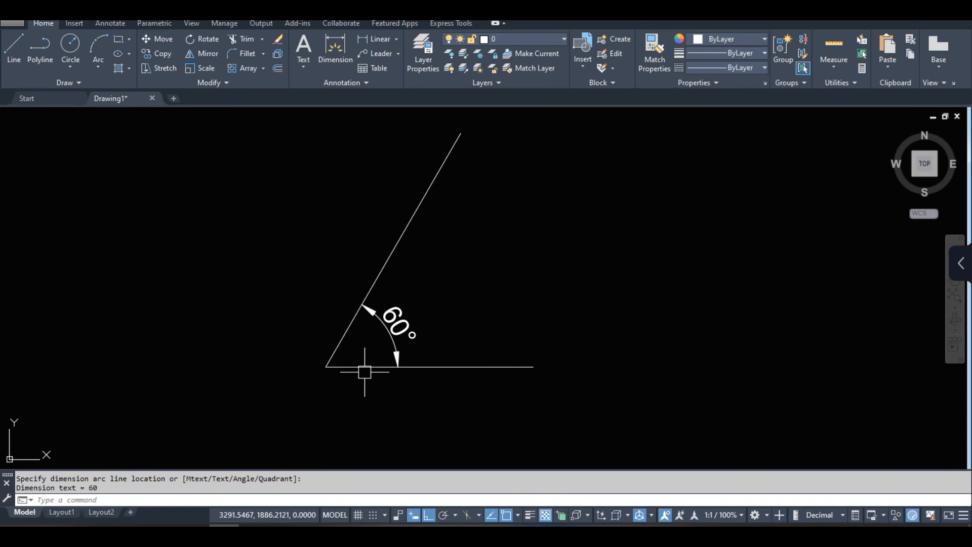
Step: Draw a vertical line upward from the shared vertex of the horizontal and inclined lines, slightly higher than the inclined line's end
{"action": "scroll", "coordinate": [349, 329], "scroll_direction": "down", "scroll_amount": 6}
{"action": "scroll", "coordinate": [325, 314], "scroll_direction": "up", "scroll_amount": 3}
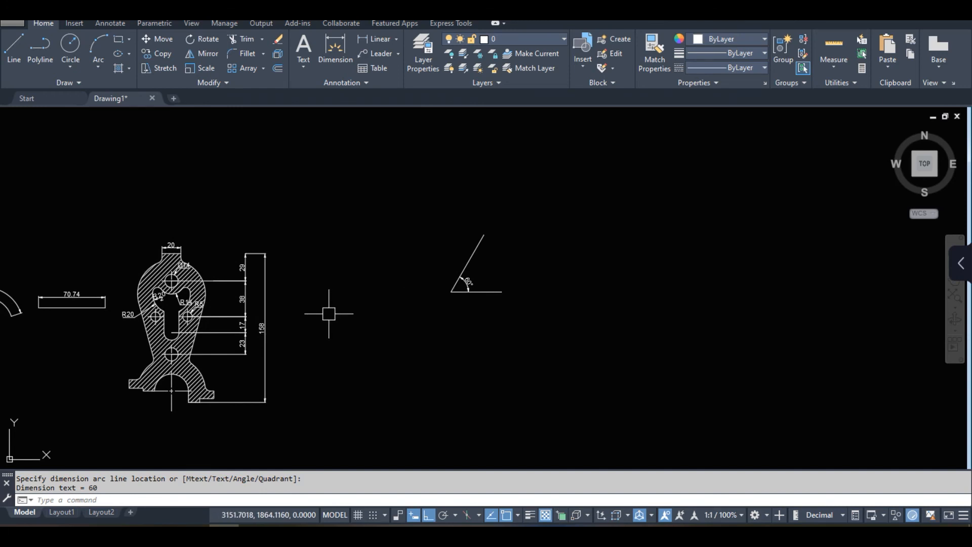
{"action": "scroll", "coordinate": [501, 279], "scroll_direction": "up", "scroll_amount": 2}
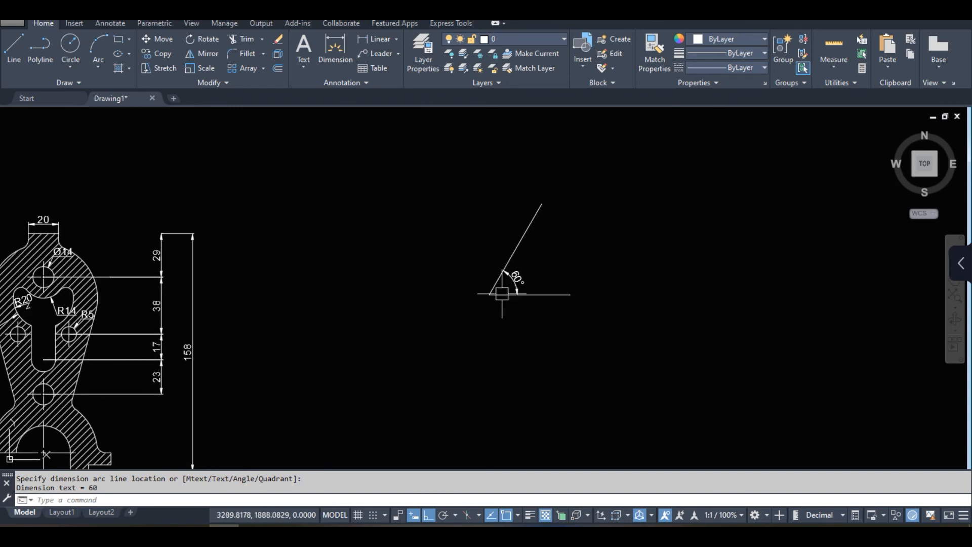
{"action": "left_click", "coordinate": [14, 48]}
{"action": "left_click", "coordinate": [490, 321]}
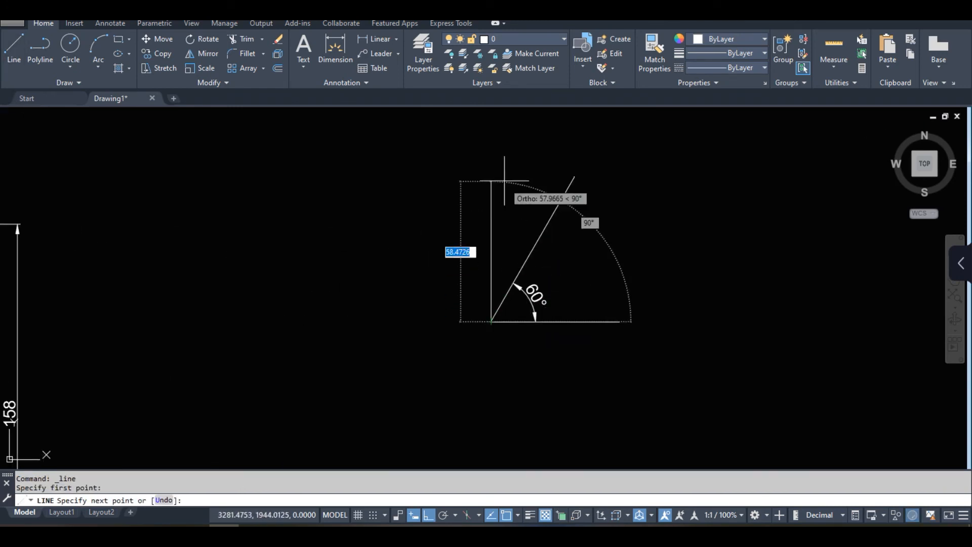
{"action": "left_click", "coordinate": [501, 153]}
{"action": "right_click", "coordinate": [534, 191]}
{"action": "left_click", "coordinate": [544, 196]}
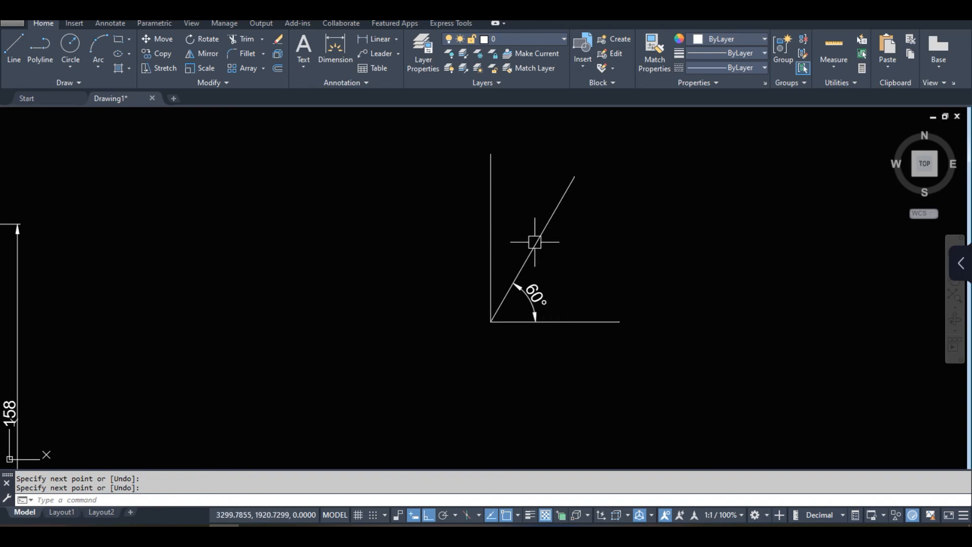
Step: Add an angular dimension between the vertical line and the inclined line, placing its arc near their upper ends
{"action": "type", "text": "DAn"}
{"action": "key", "text": "Return"}
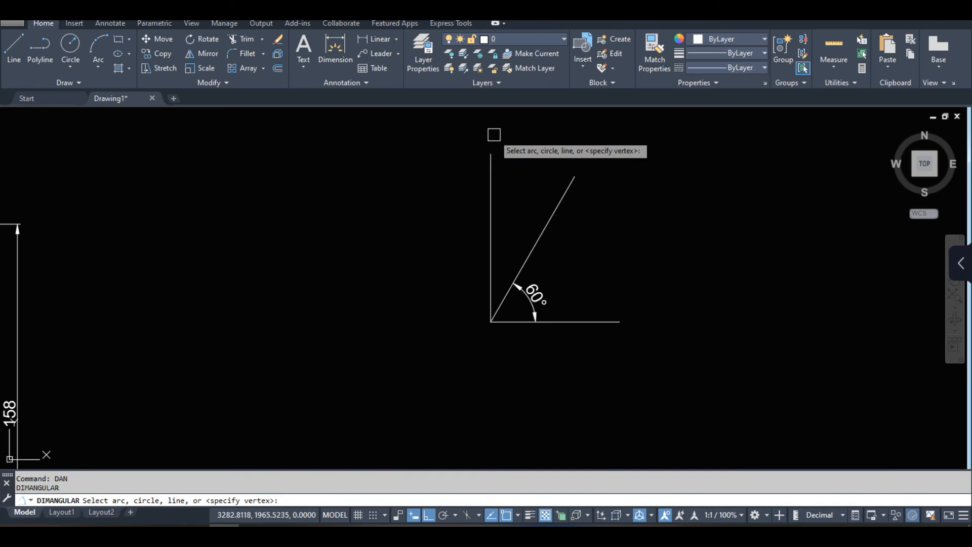
{"action": "left_click", "coordinate": [489, 181]}
{"action": "left_click", "coordinate": [547, 224]}
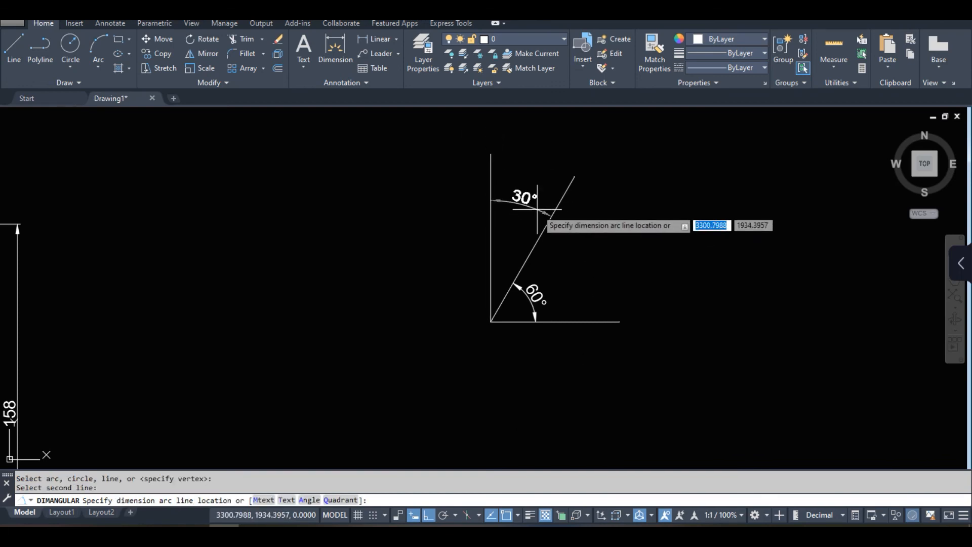
{"action": "left_click", "coordinate": [529, 206]}
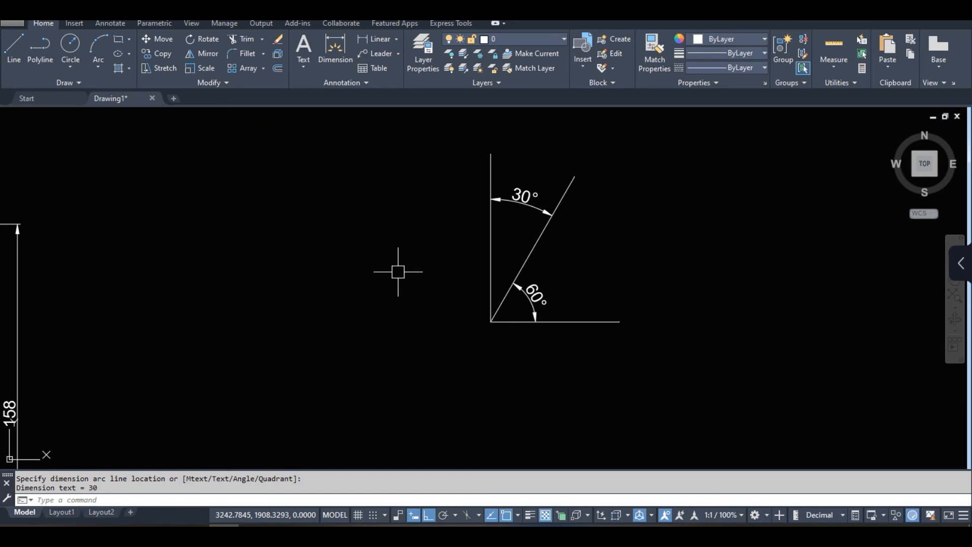
Step: Stretch the upper extension line origin of the hatched part's overall height dimension to the top right corner of the part's neck
{"action": "middle_click_drag", "start_coordinate": [398, 271], "coordinate": [455, 260]}
{"action": "scroll", "coordinate": [465, 251], "scroll_direction": "down", "scroll_amount": 3}
{"action": "scroll", "coordinate": [267, 192], "scroll_direction": "up", "scroll_amount": 2}
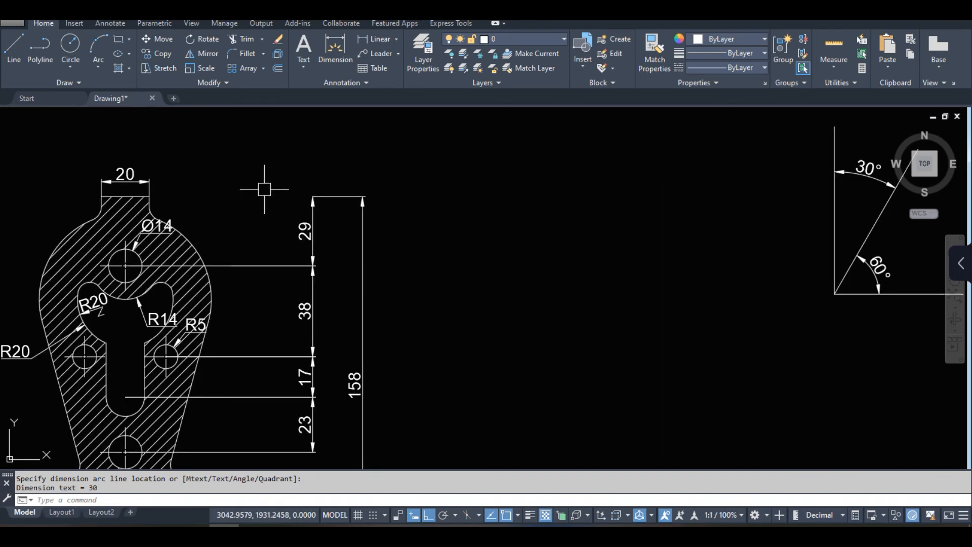
{"action": "left_click", "coordinate": [334, 193]}
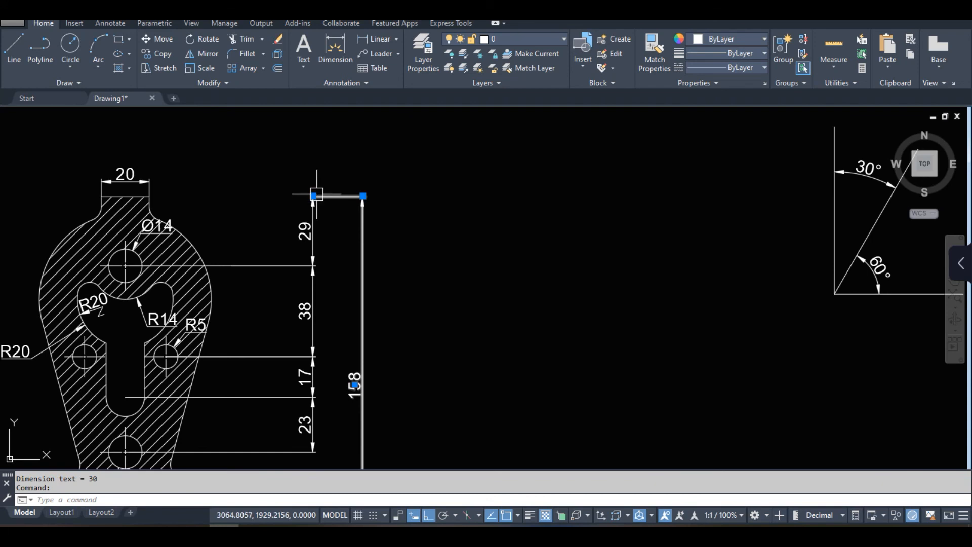
{"action": "left_click", "coordinate": [313, 196]}
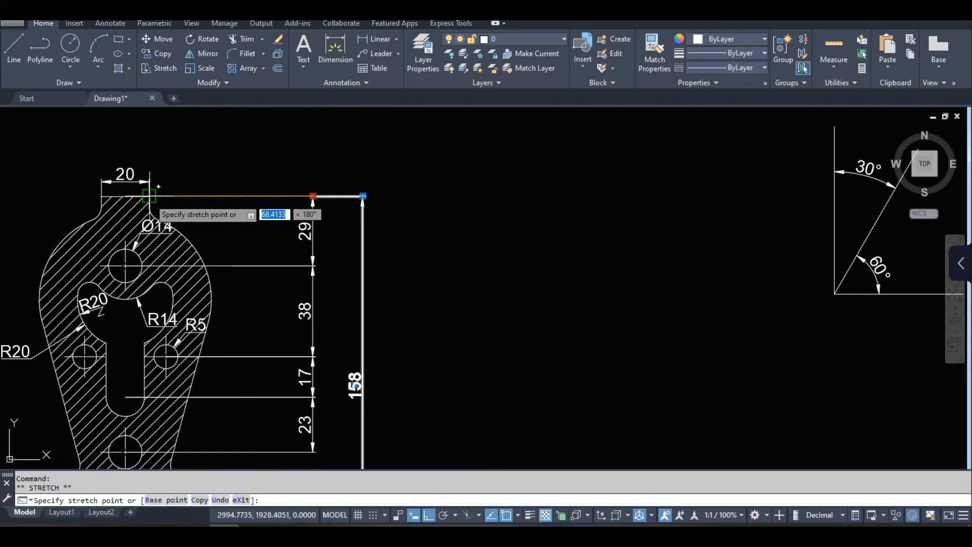
{"action": "left_click", "coordinate": [150, 195]}
{"action": "key", "text": "Escape"}
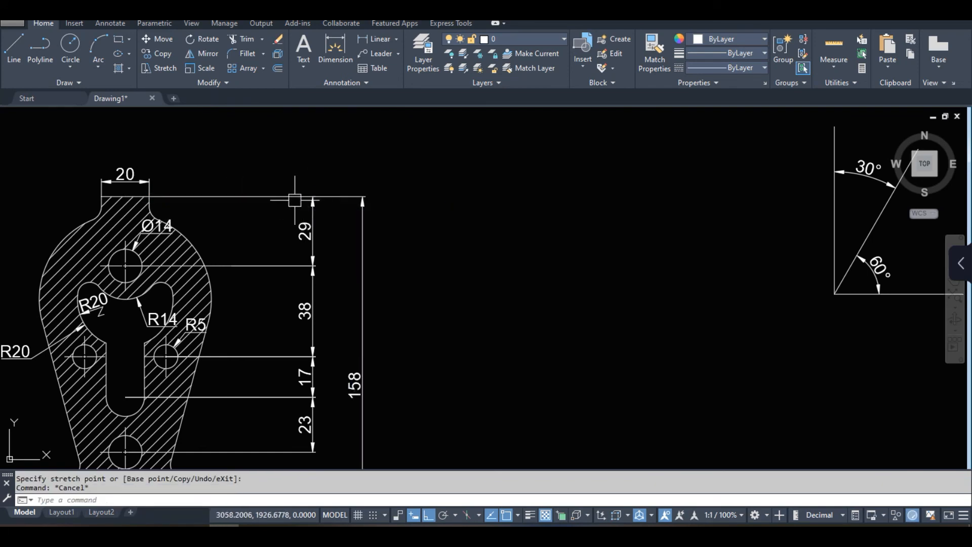
{"action": "scroll", "coordinate": [323, 213], "scroll_direction": "down", "scroll_amount": 3}
{"action": "scroll", "coordinate": [328, 228], "scroll_direction": "up", "scroll_amount": 1}
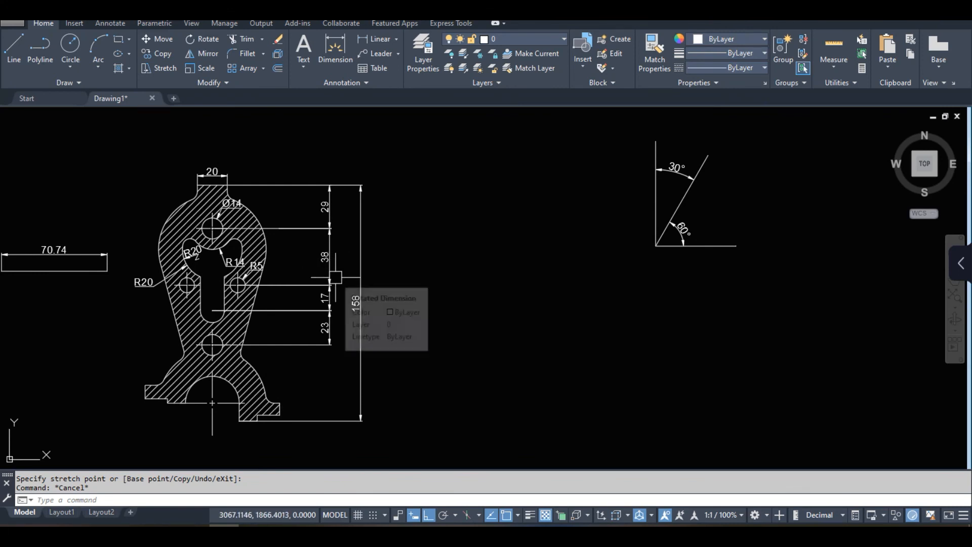